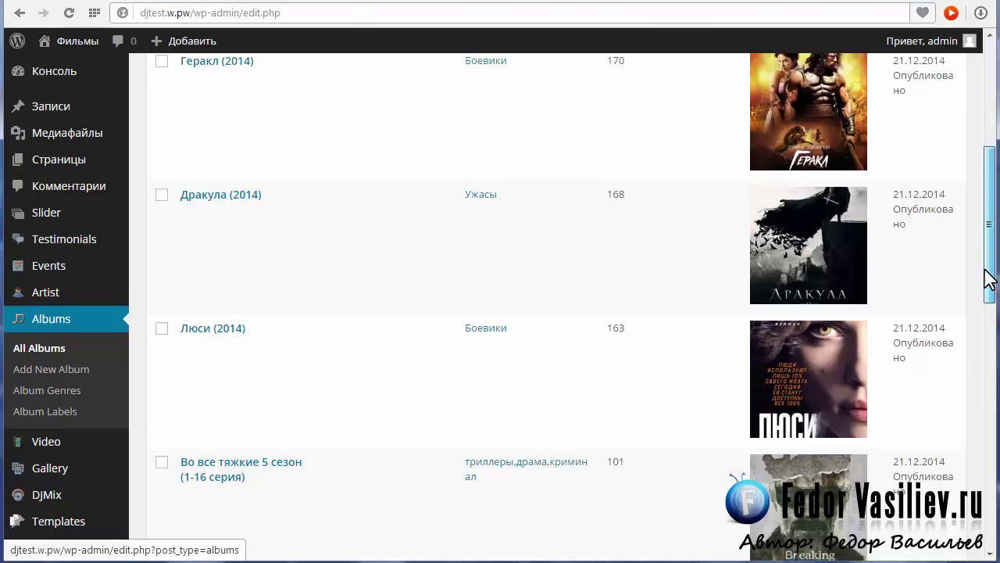
Look through the films and series in the All Albums list, with their genres and thumbnails.
scroll(373, 296, "down", 5)
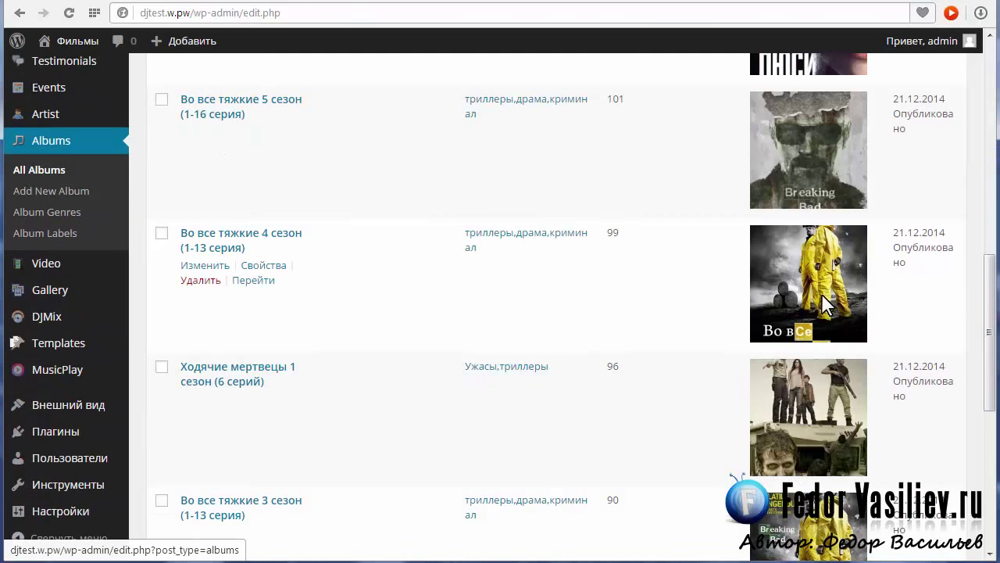
scroll(825, 305, "up", 2)
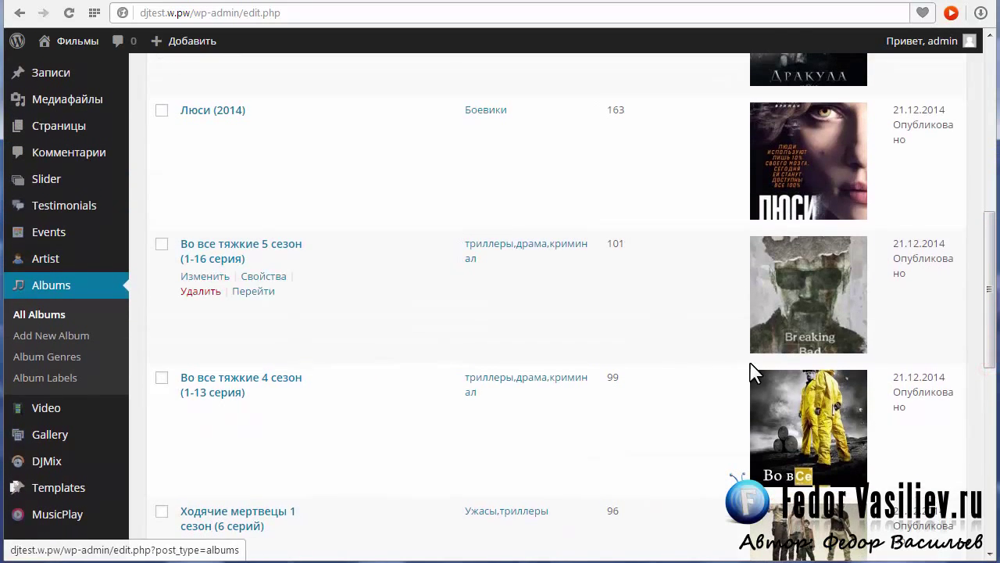
scroll(750, 373, "down", 3)
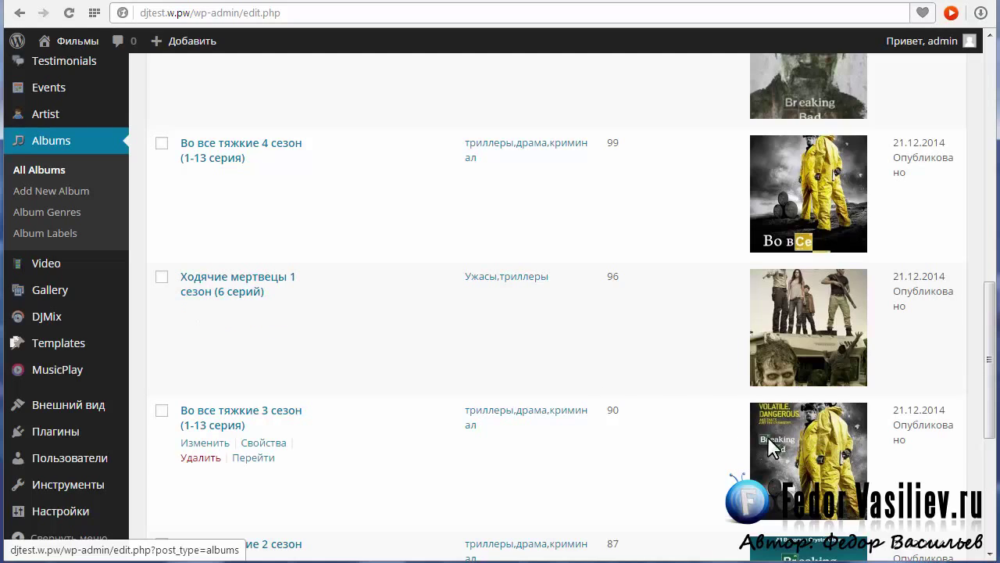
scroll(790, 356, "down", 1)
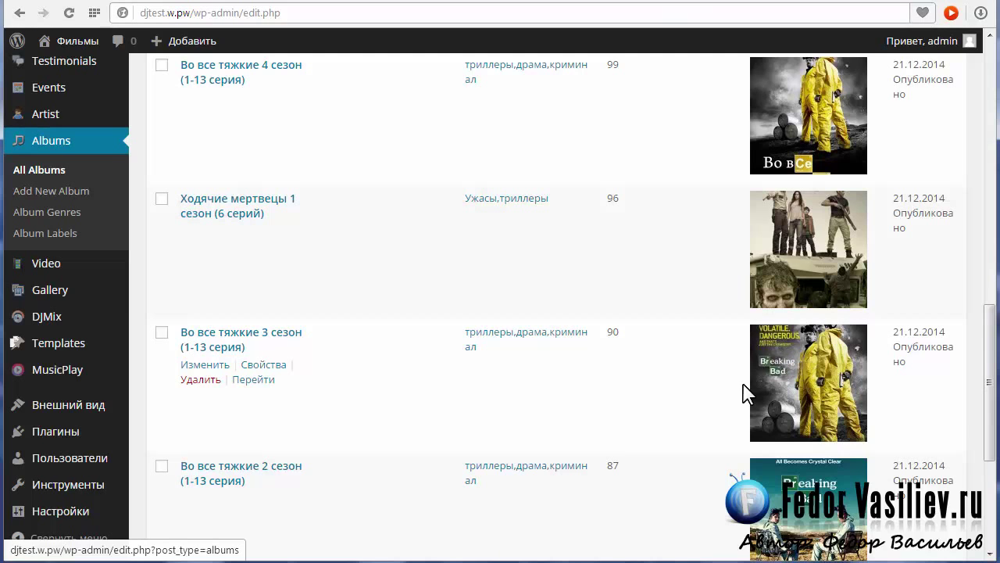
scroll(657, 379, "up", 2)
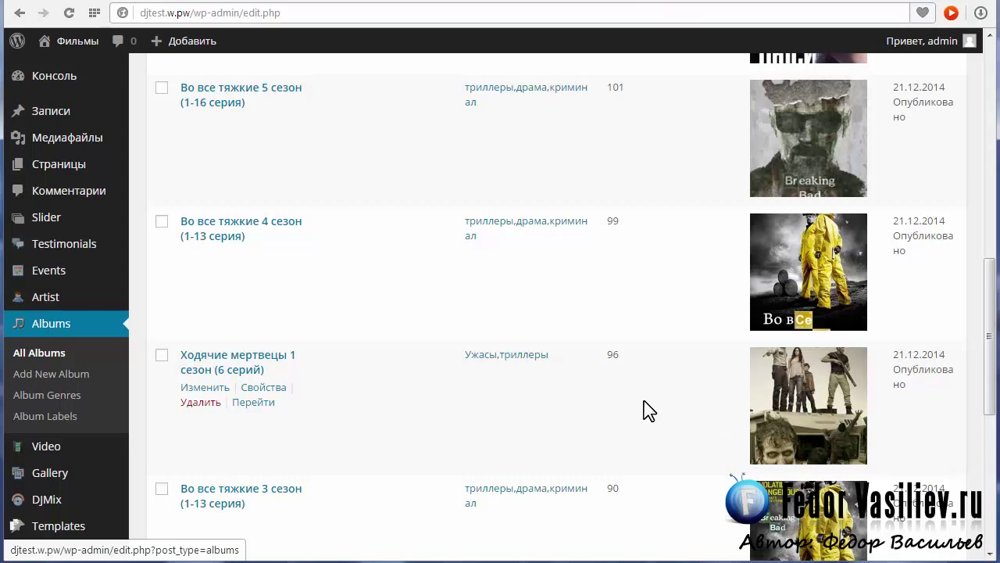
scroll(714, 371, "down", 2)
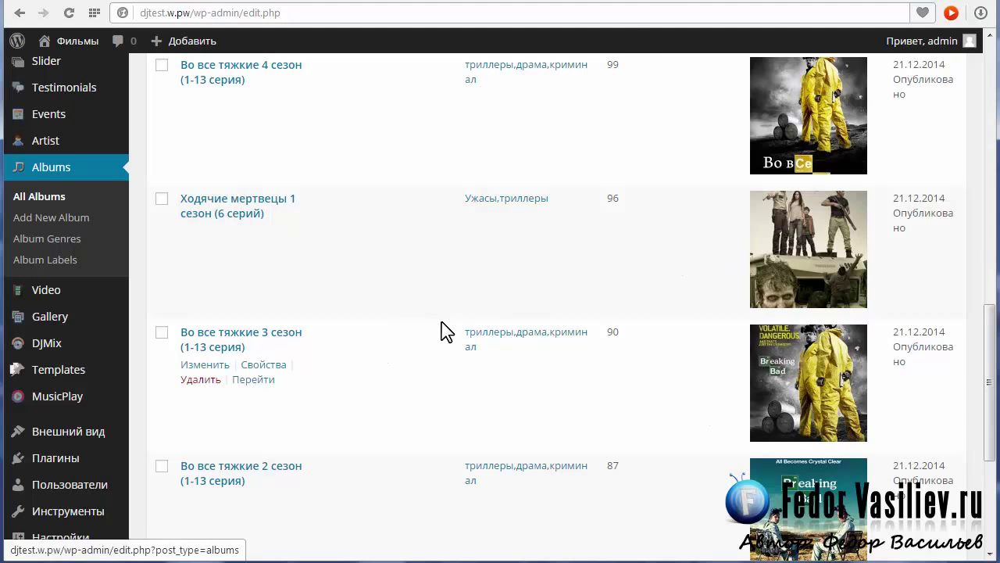
Switch to the public site, open the Сериал Во все тяжкие page and look over its season posters.
left_click(637, 2)
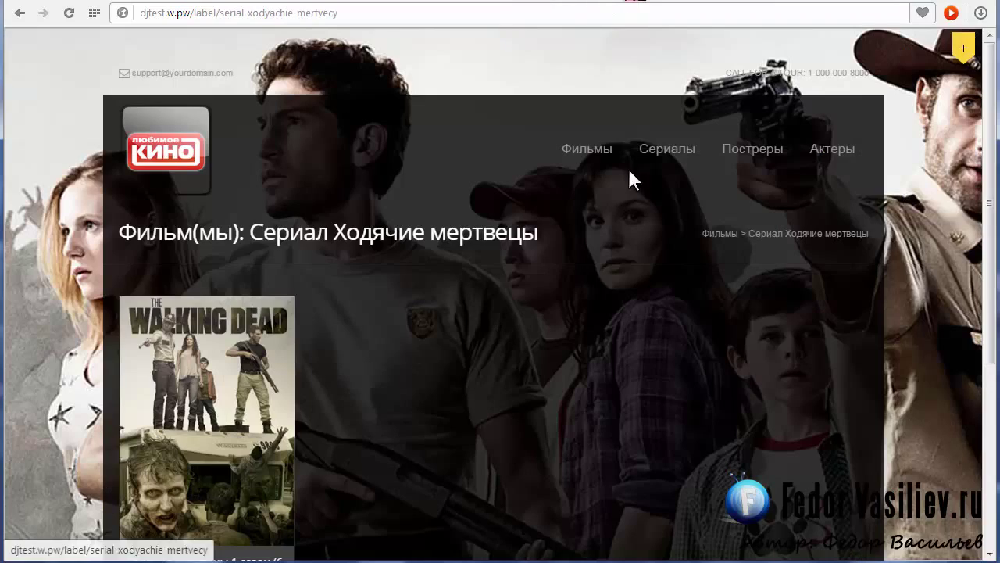
left_click(667, 149)
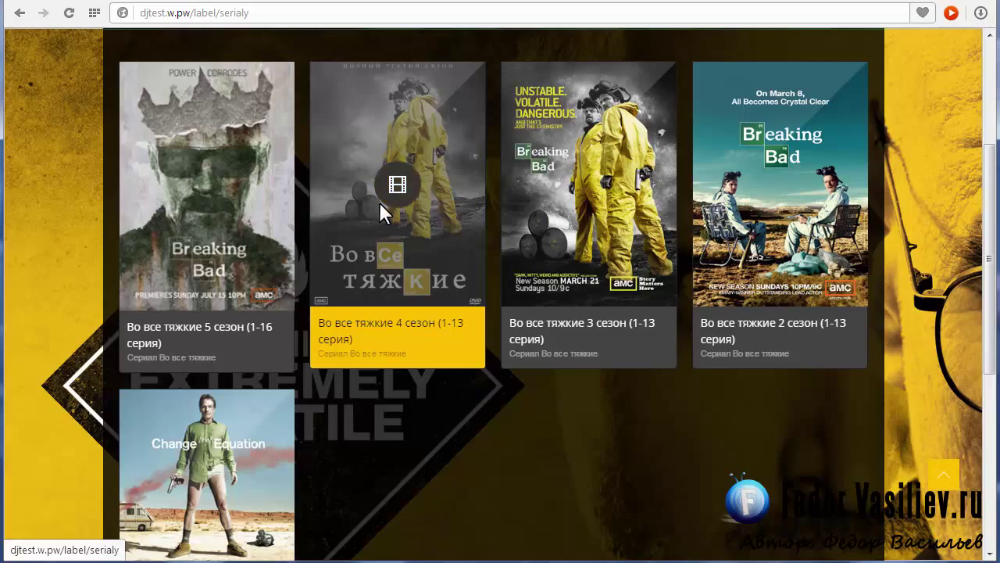
scroll(382, 207, "up", 2)
scroll(271, 224, "down", 1)
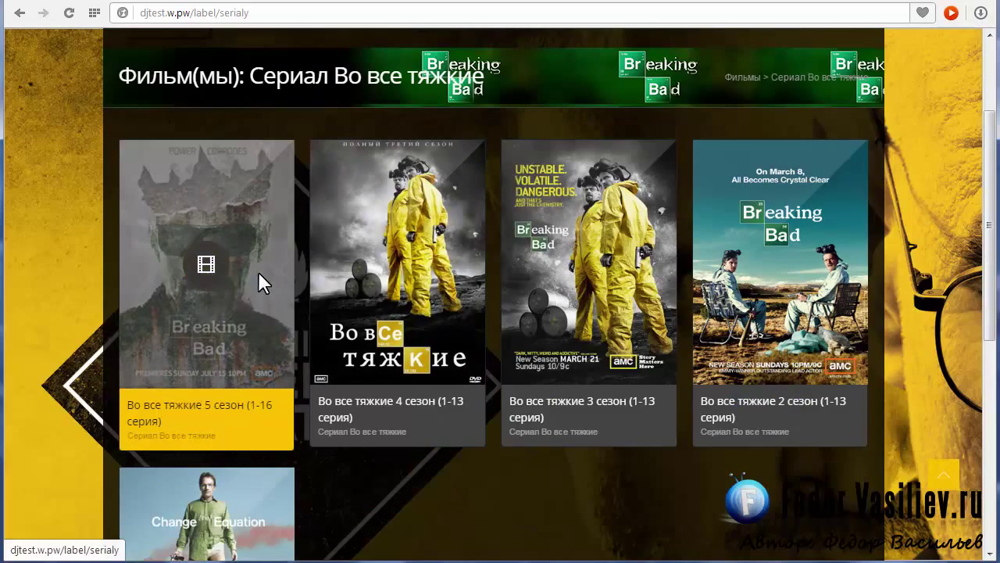
scroll(258, 271, "up", 2)
scroll(469, 235, "down", 2)
scroll(714, 52, "up", 2)
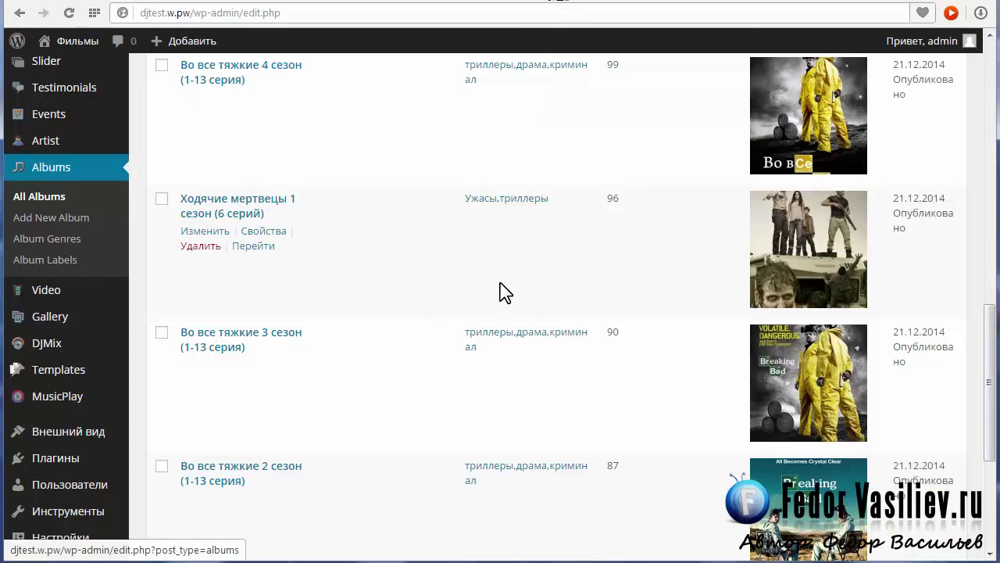
Return to the album list in the admin area and review its film and series entries.
scroll(504, 291, "up", 5)
scroll(504, 292, "up", 5)
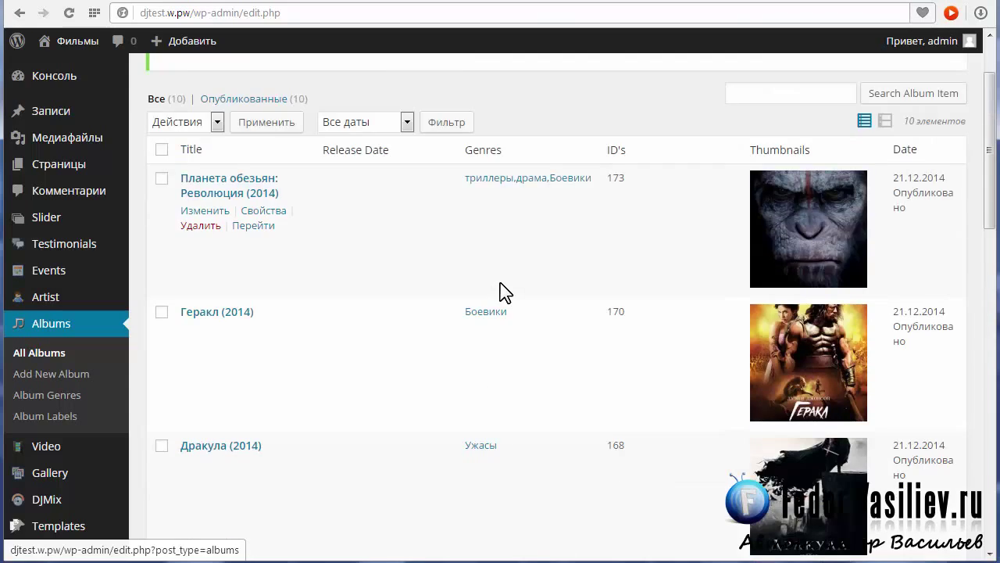
scroll(504, 292, "down", 7)
scroll(504, 292, "up", 2)
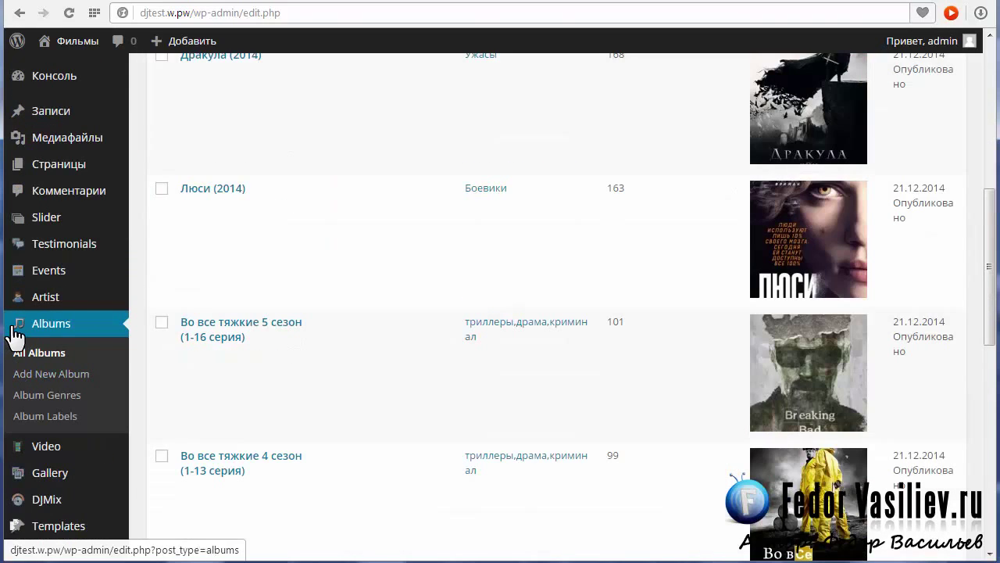
mouse_move(45, 306)
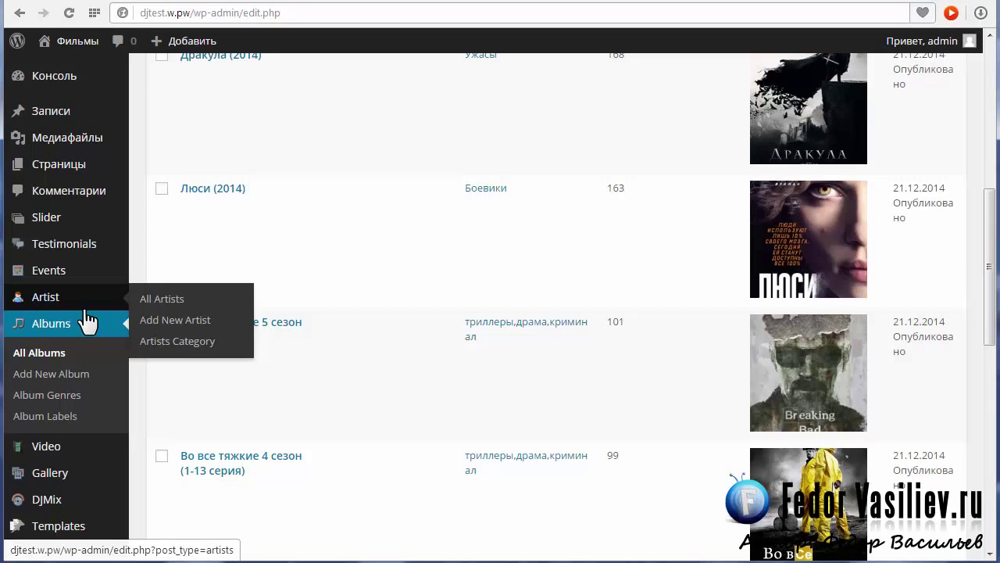
scroll(412, 376, "up", 4)
scroll(458, 384, "down", 6)
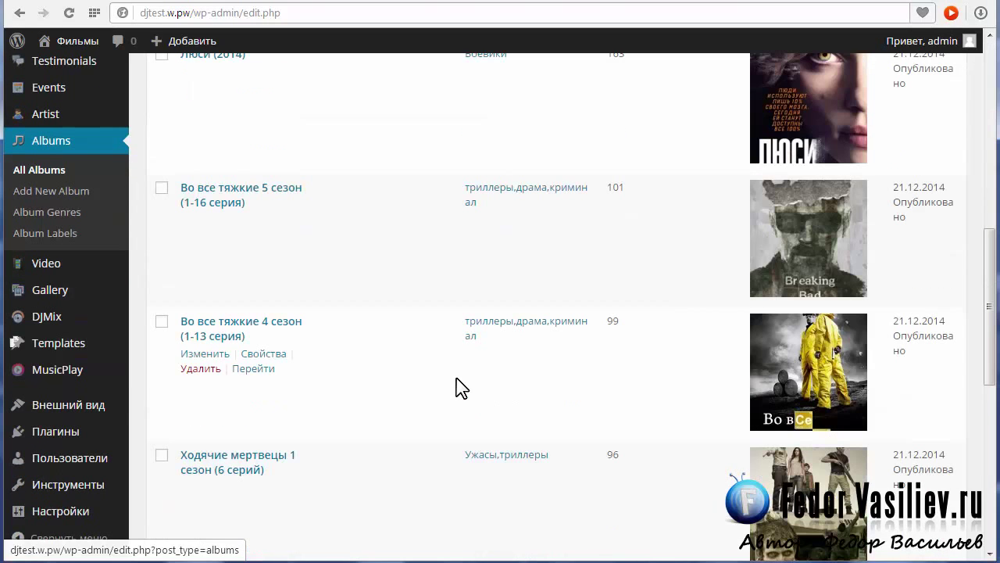
Open the album Во все тяжкие 4 сезон (1-13 серия), assign the label Сериал Ходячие мертвецы and update it.
left_click(212, 322)
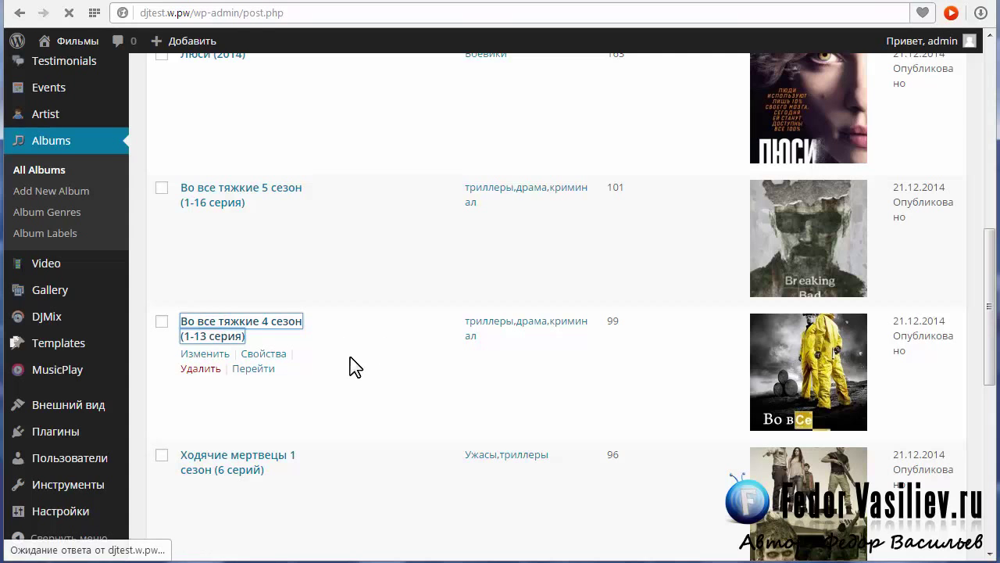
scroll(676, 234, "down", 8)
scroll(680, 234, "down", 1)
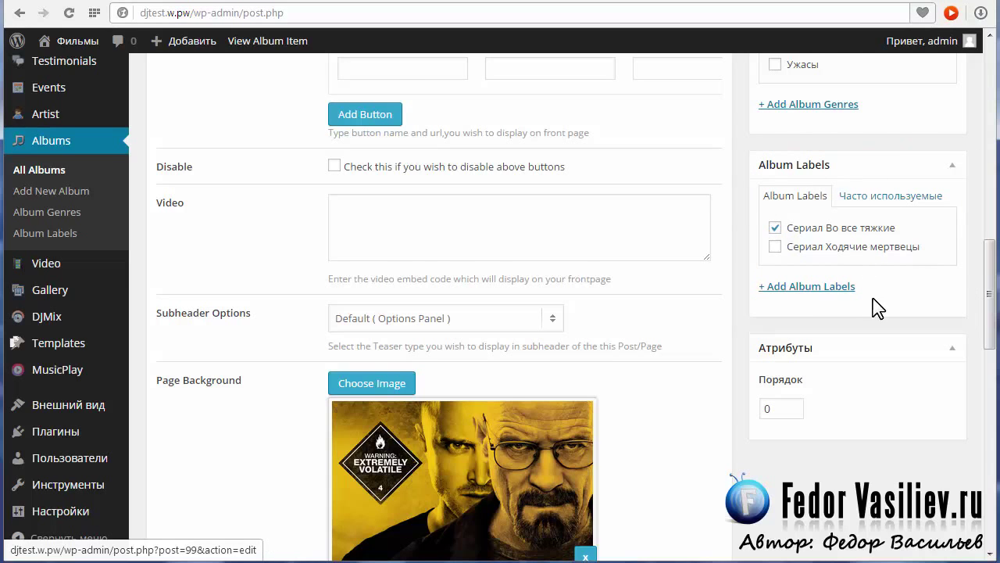
scroll(709, 252, "up", 8)
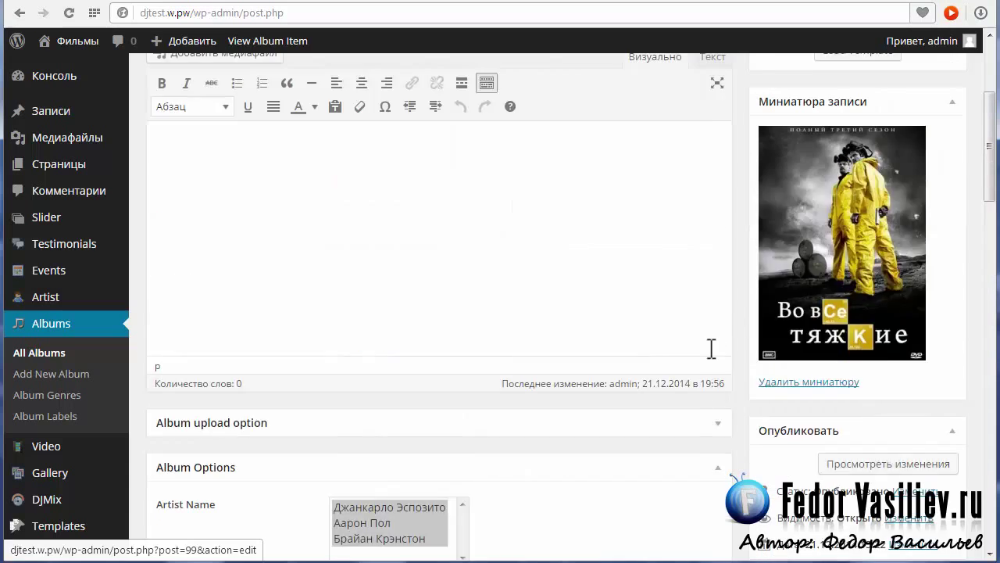
scroll(712, 348, "up", 2)
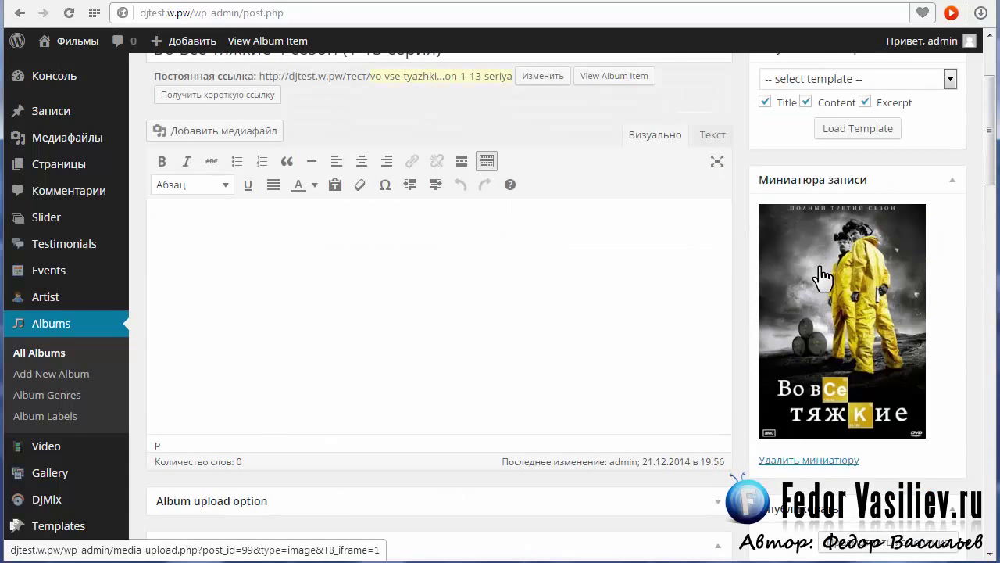
scroll(823, 277, "down", 10)
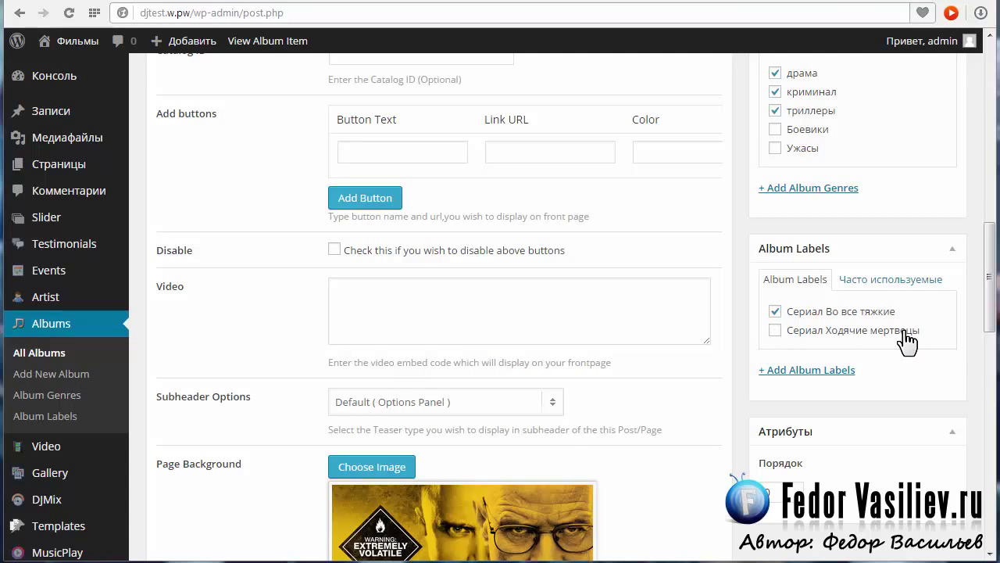
scroll(783, 357, "up", 3)
left_click(916, 197)
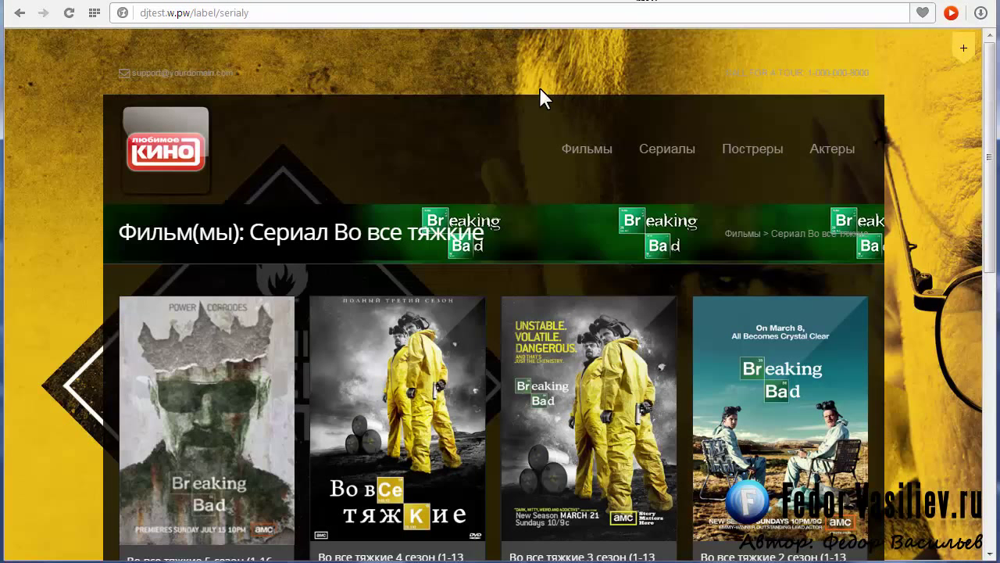
Reload the Во все тяжкие page on the public site, open the Сериал Ходячие мертвецы page and check its posters.
scroll(543, 97, "down", 2)
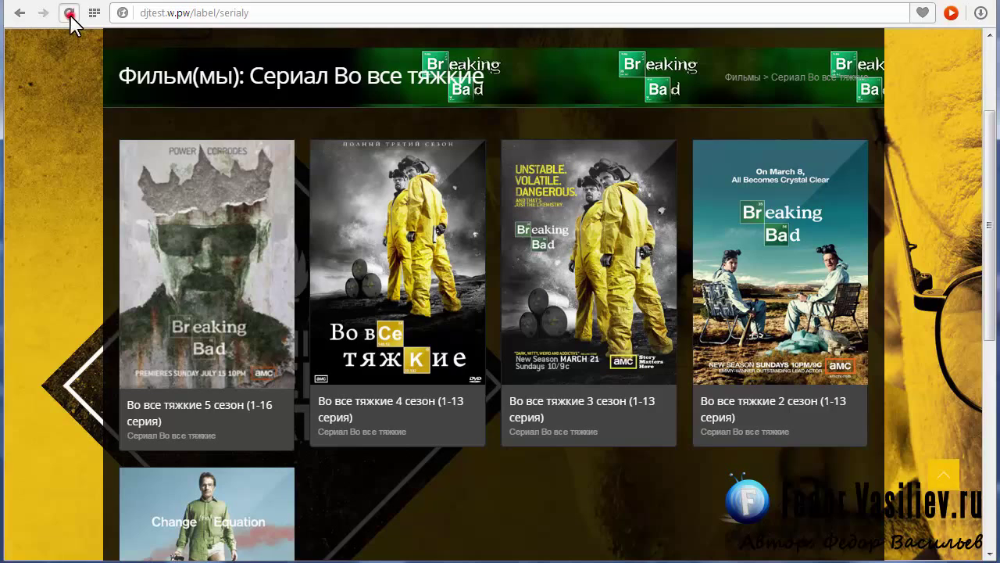
left_click(69, 13)
mouse_move(665, 249)
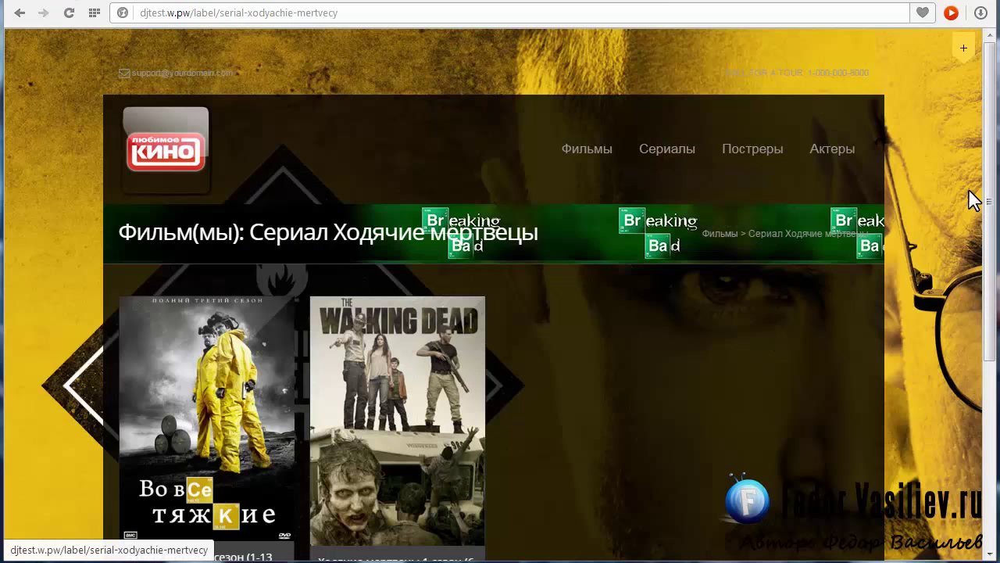
left_click_drag(986, 221, 988, 339)
mouse_move(214, 265)
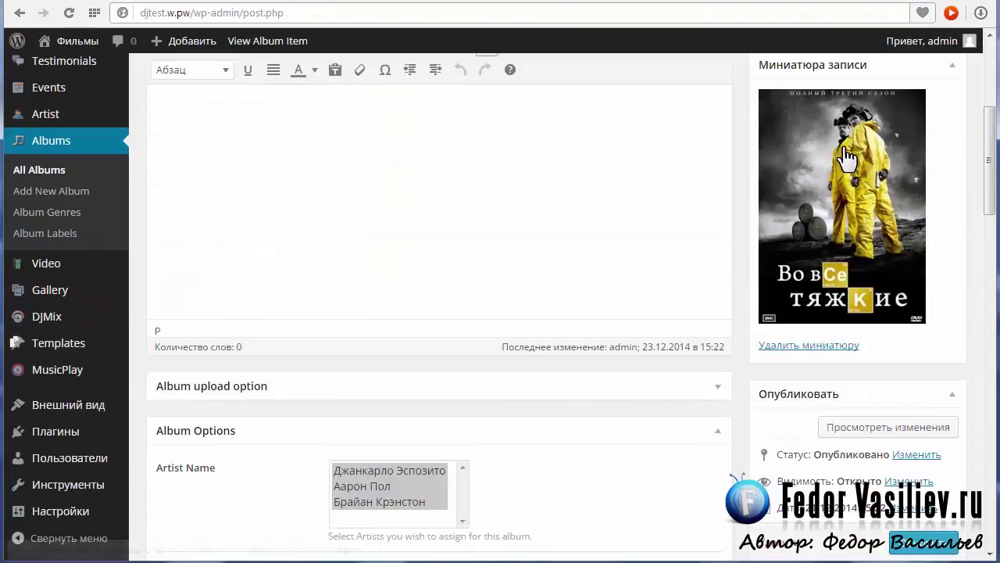
Remove the label Сериал Ходячие мертвецы from the Во все тяжкие 4 сезон album in its edit form.
scroll(846, 157, "down", 7)
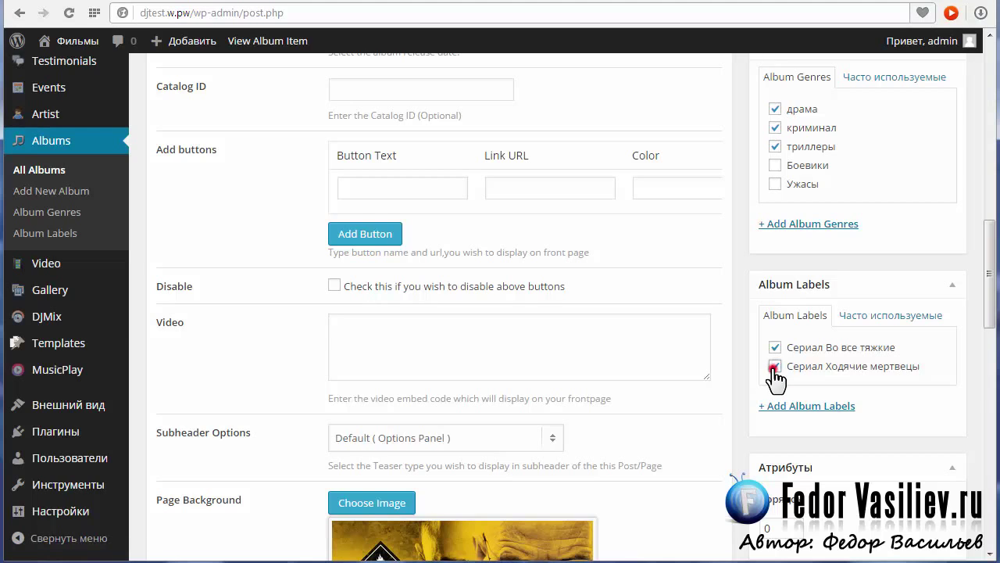
left_click(774, 366)
left_click(749, 433)
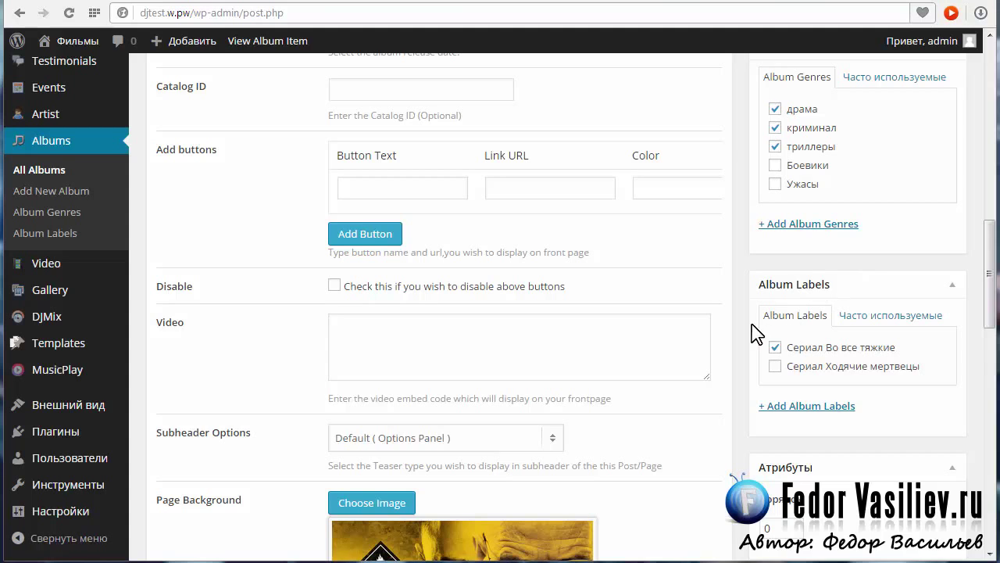
scroll(757, 335, "down", 1)
scroll(991, 320, "up", 2)
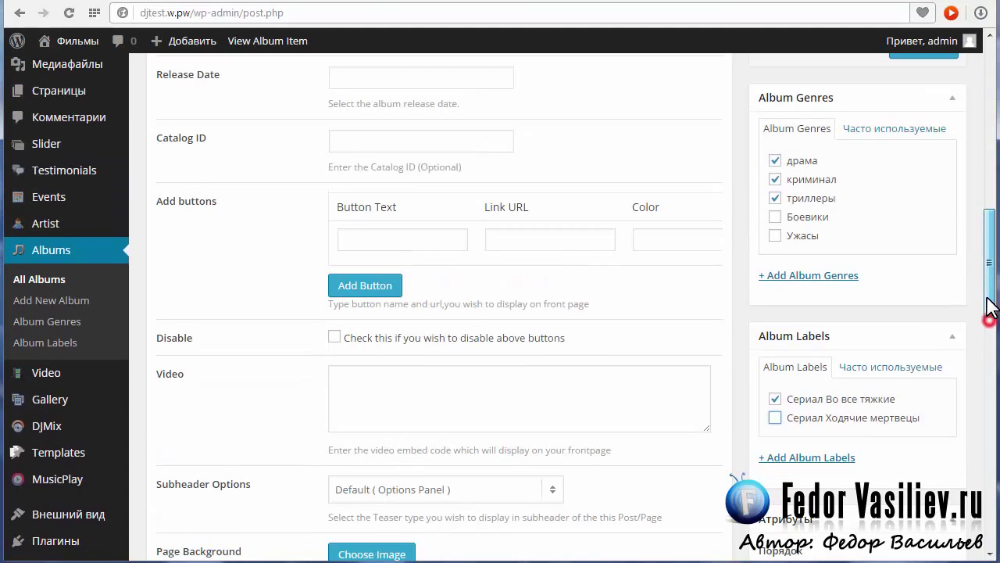
scroll(991, 313, "up", 2)
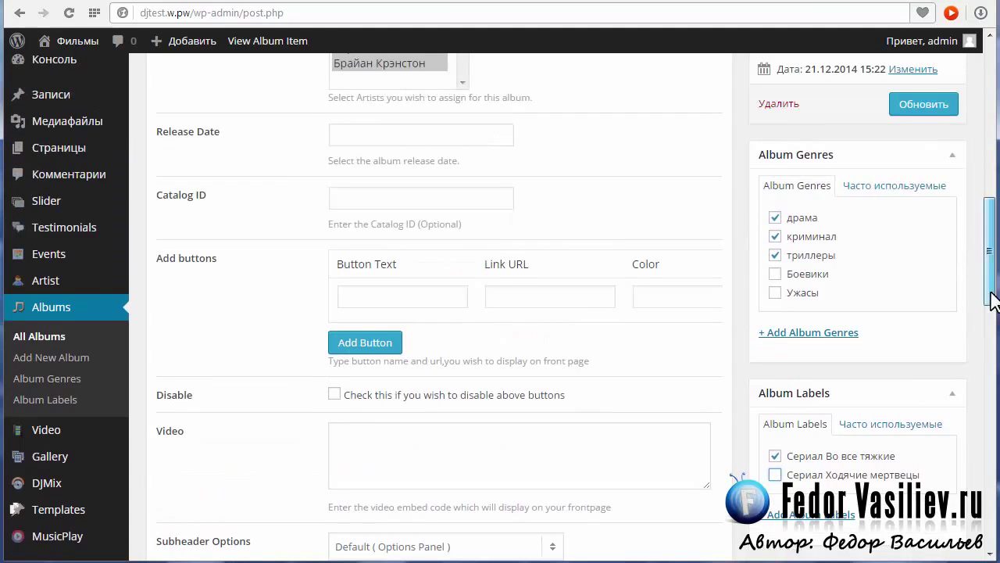
Show the form for adding a new label in the album editor and open the Album Labels management page.
scroll(991, 313, "down", 4)
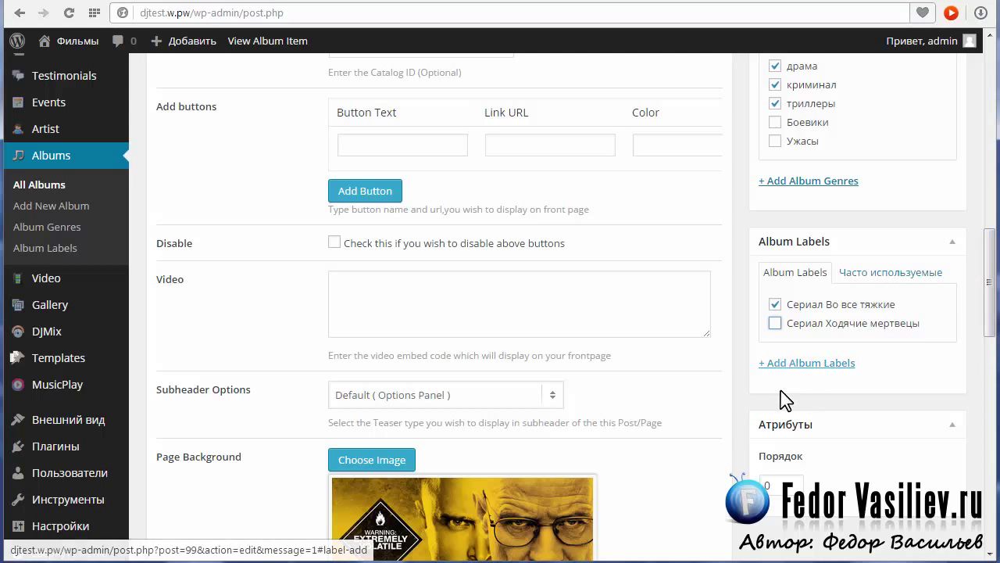
left_click(805, 364)
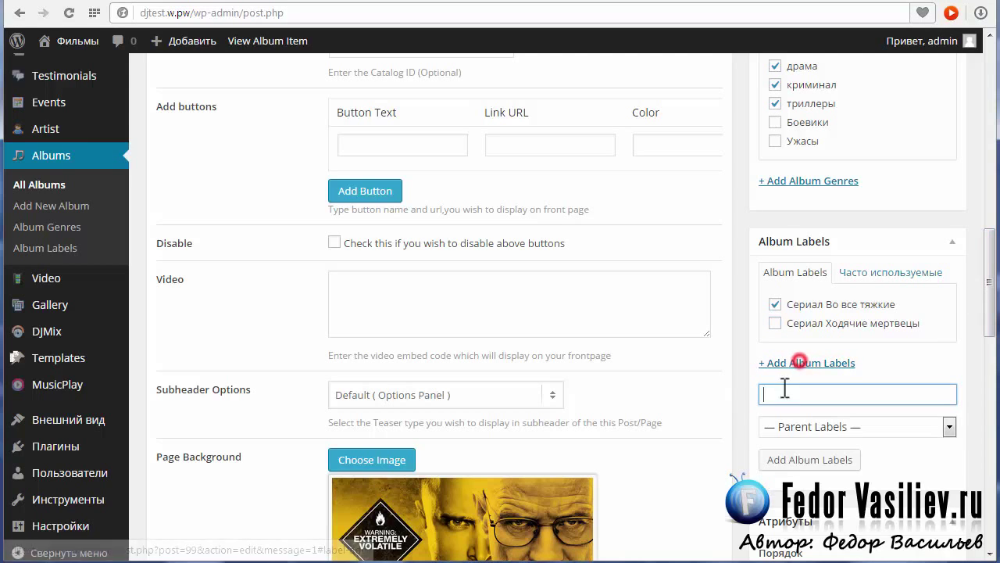
scroll(987, 320, "up", 2)
left_click(48, 373)
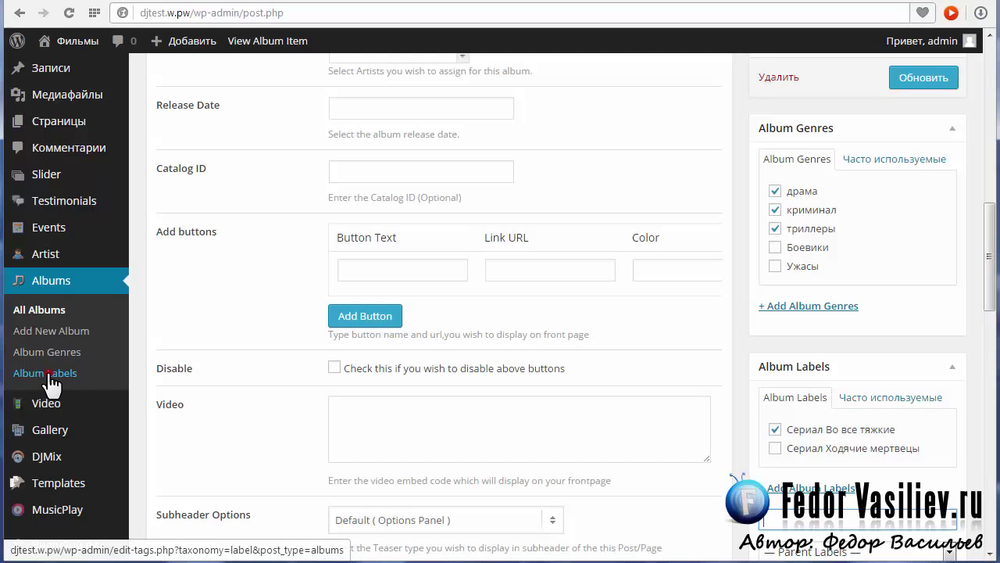
left_click(286, 266)
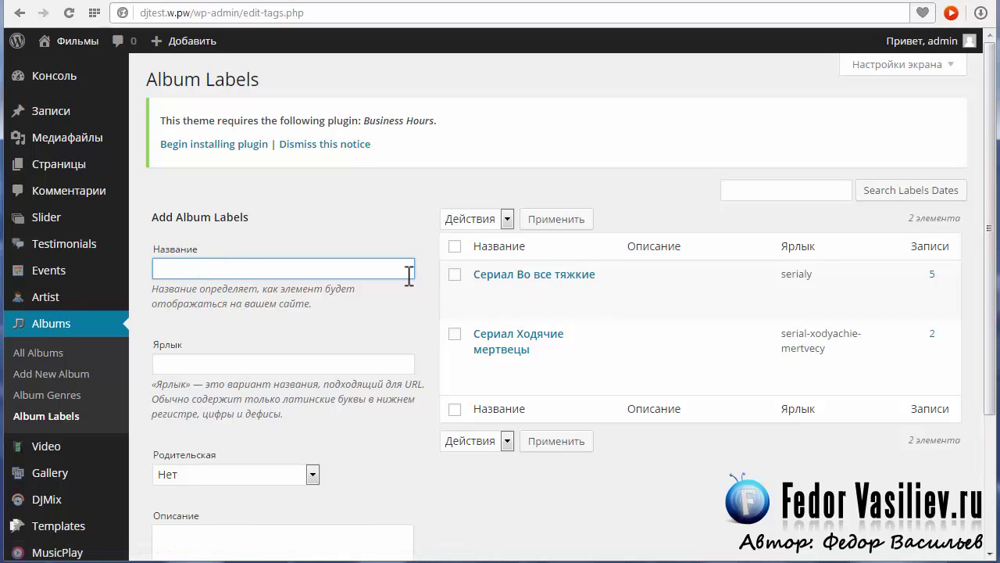
View the properties of the labels Сериал Во все тяжкие and Сериал Ходячие мертвецы, selecting each slug.
mouse_move(547, 301)
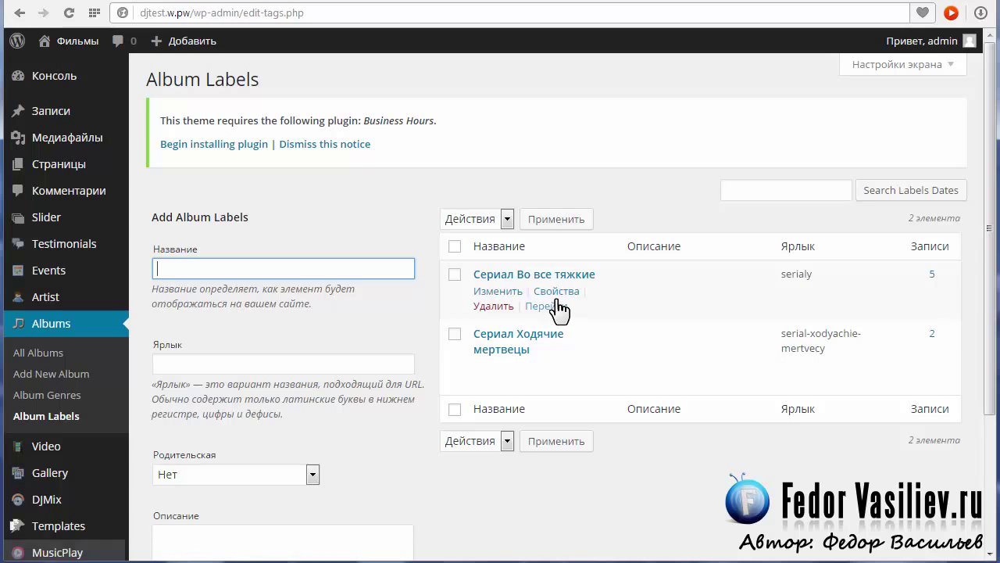
left_click(553, 292)
double_click(582, 316)
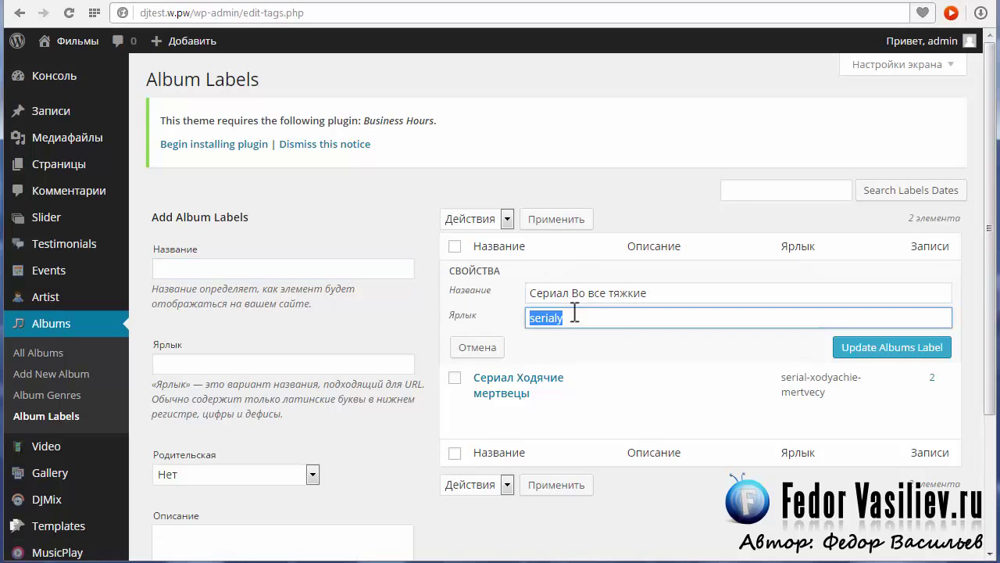
left_click(499, 252)
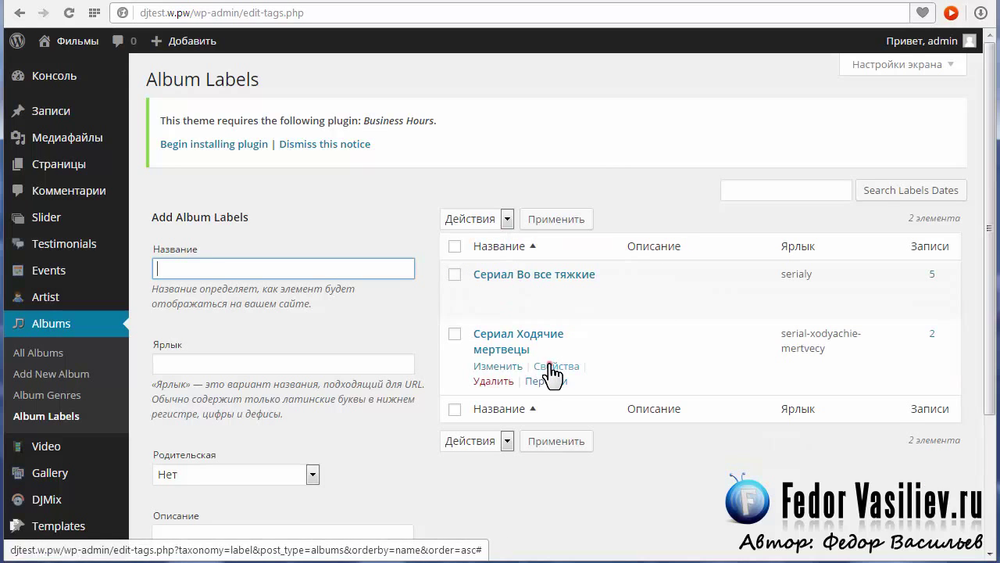
left_click(553, 367)
triple_click(680, 378)
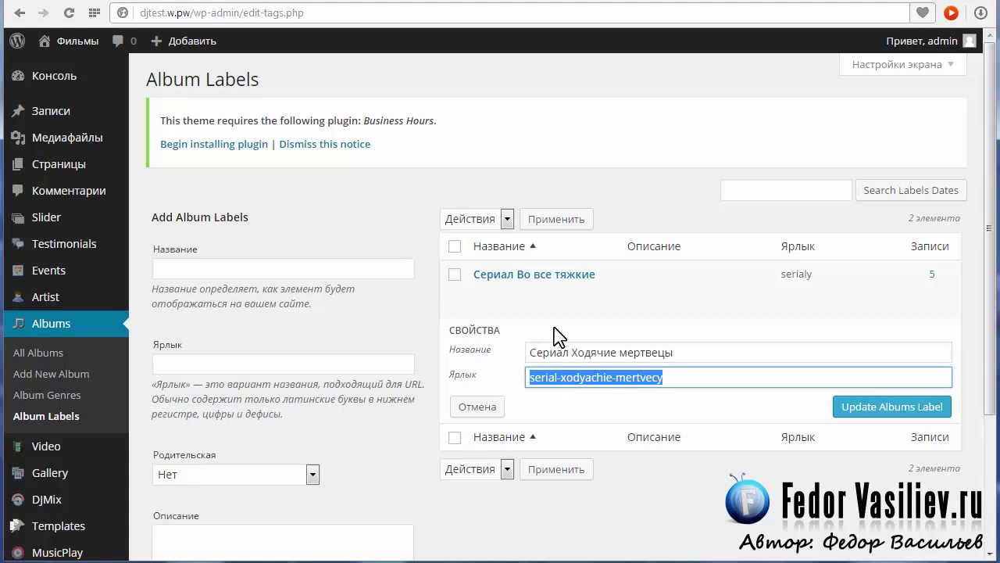
Open the site's menu editor and view the link settings of the Во все тяжкие item under Сериалы.
scroll(986, 270, "down", 1)
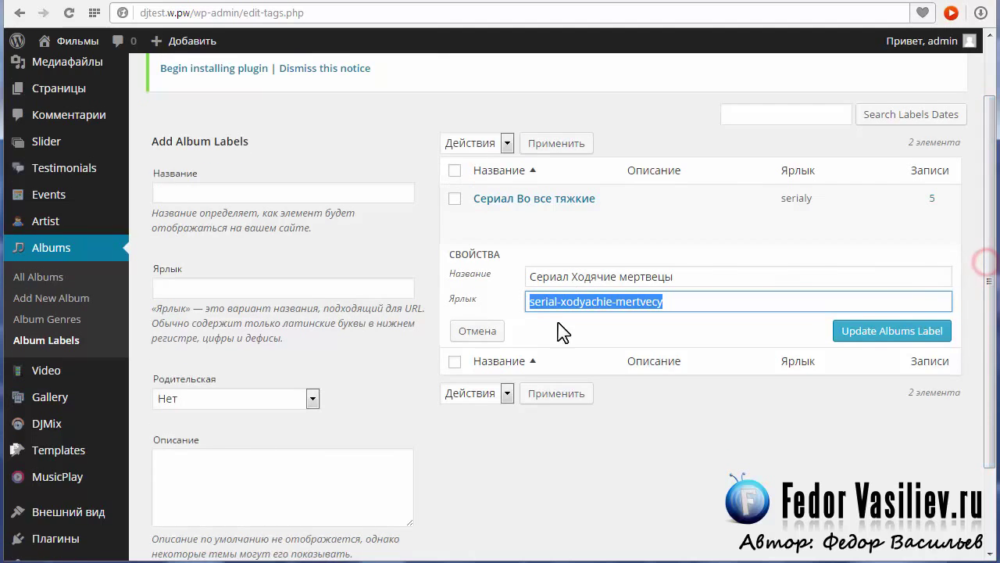
scroll(78, 312, "down", 2)
mouse_move(118, 401)
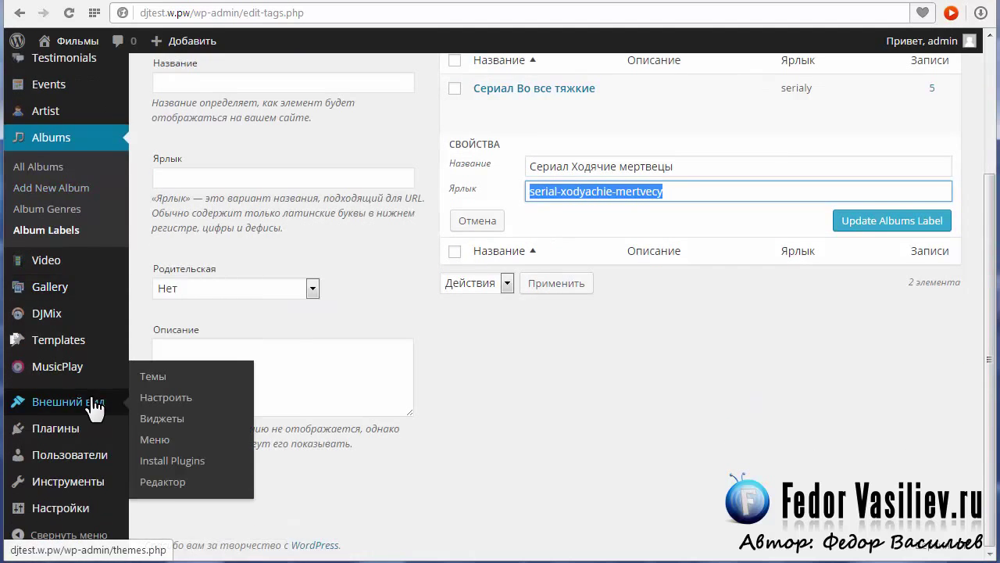
left_click(150, 439)
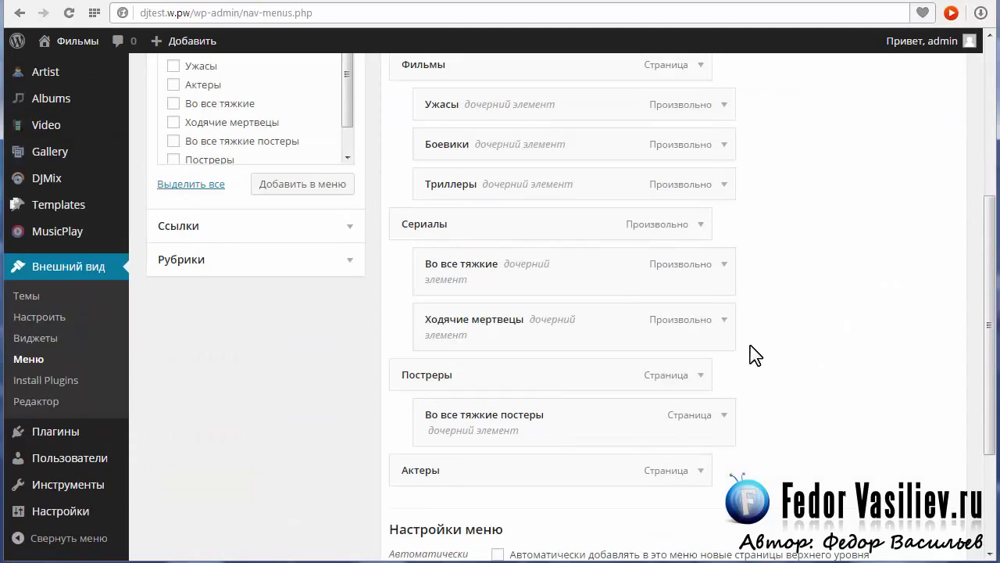
left_click(724, 264)
scroll(811, 286, "down", 1)
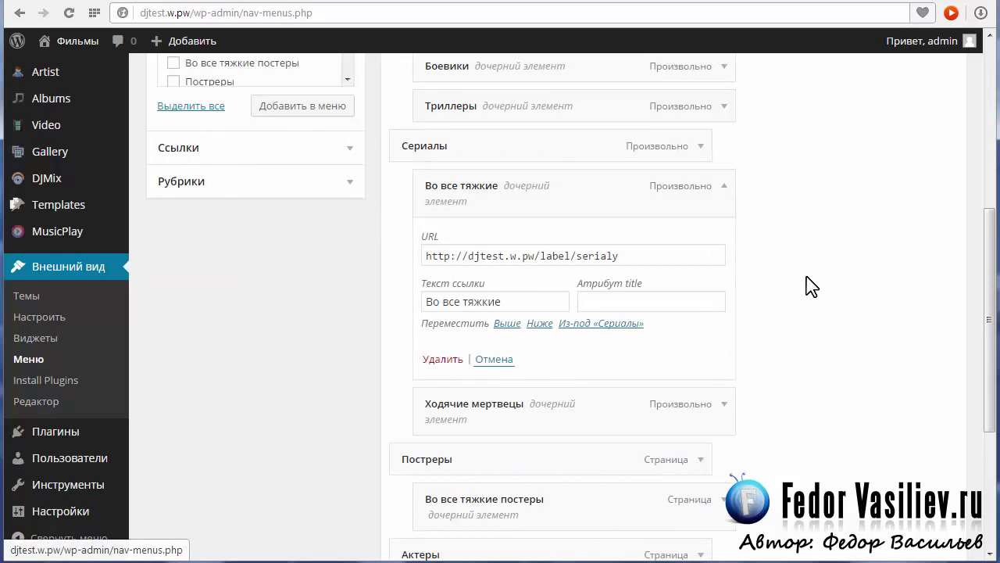
scroll(870, 330, "up", 2)
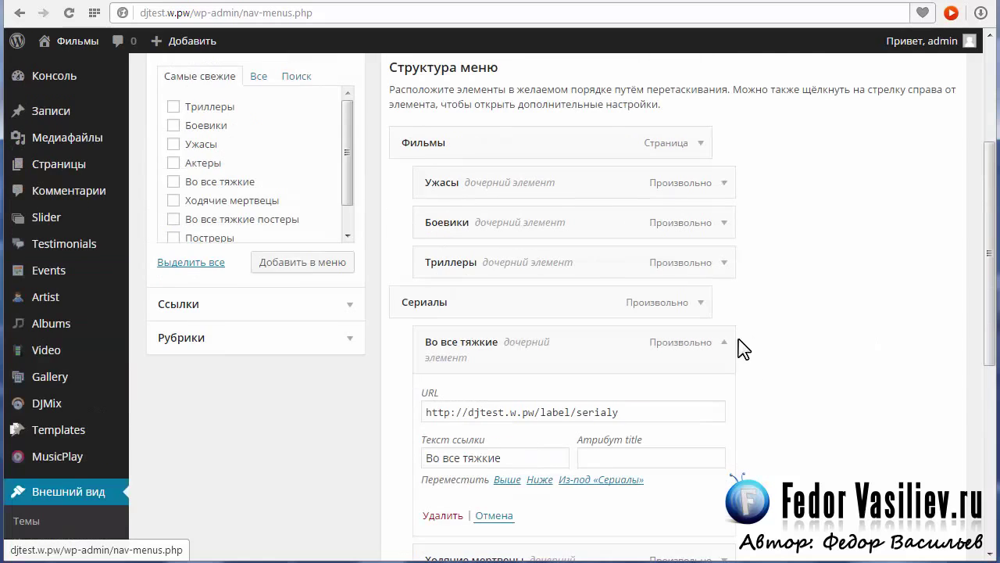
left_click(725, 343)
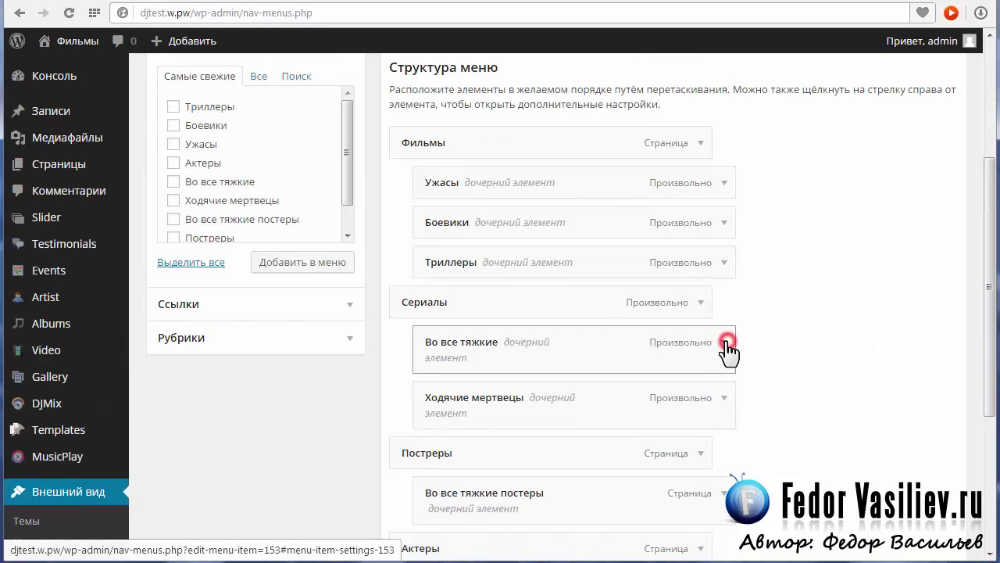
Show the form for adding a custom link to the menu, pointing out its URL and text fields.
left_click(181, 306)
scroll(181, 316, "up", 3)
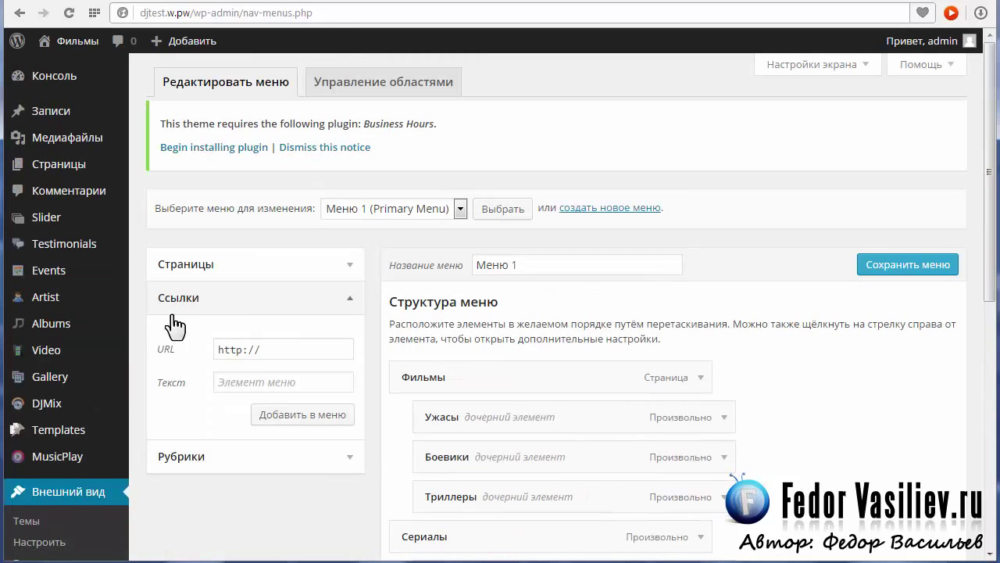
left_click(279, 349)
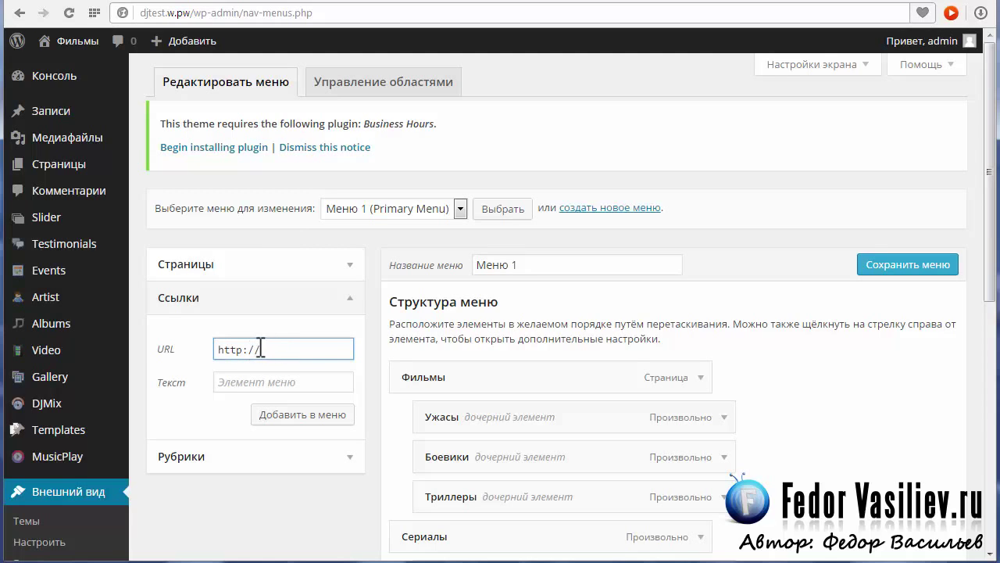
left_click(223, 382)
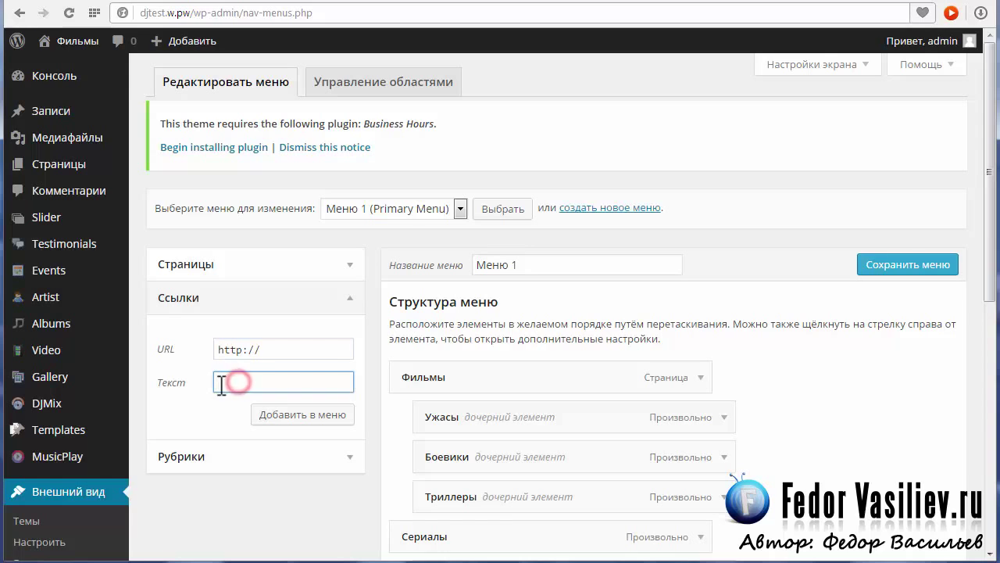
Expand the Во все тяжкие menu item and highlight the domain, label and serialy parts of its URL in turn.
scroll(273, 356, "down", 2)
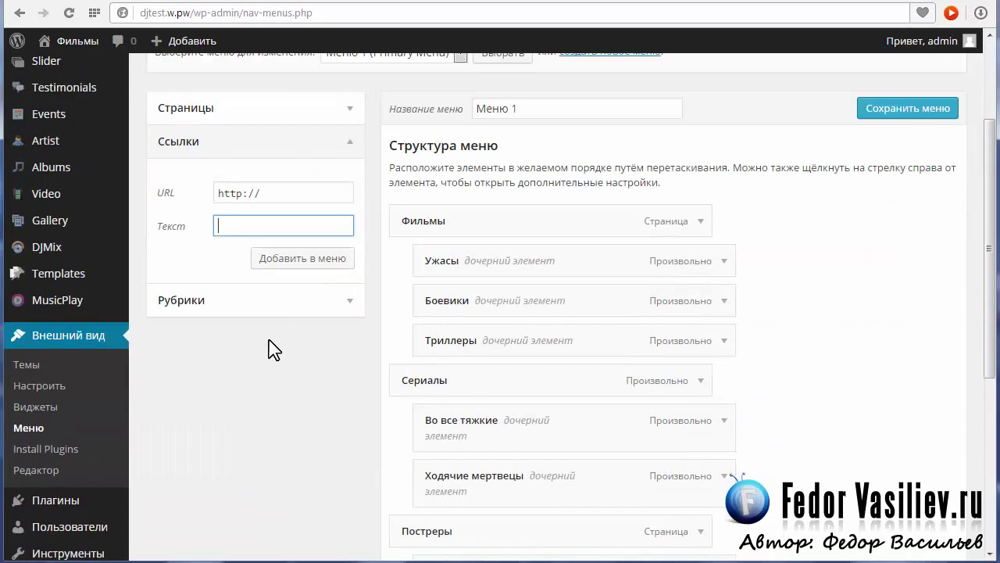
scroll(539, 364, "down", 1)
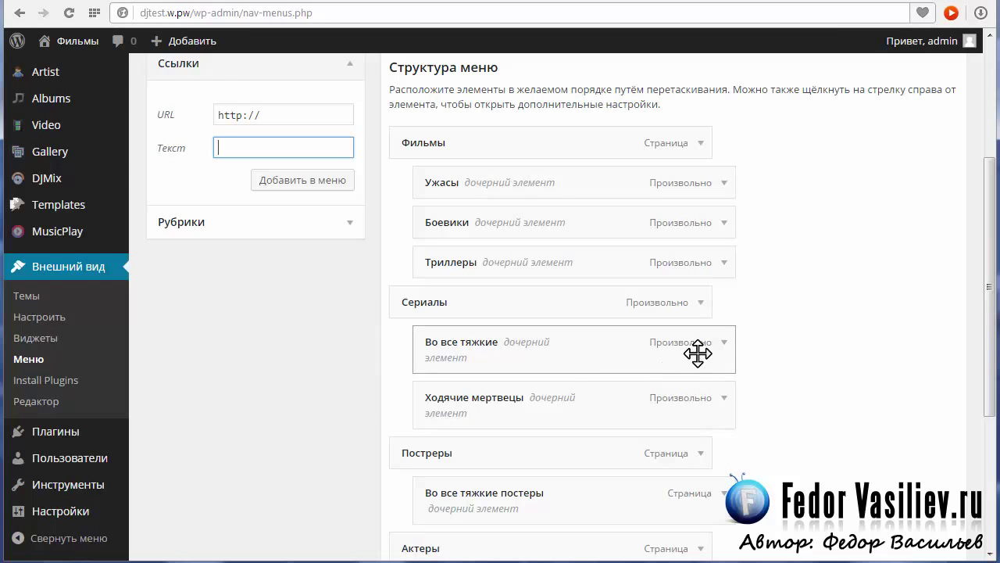
left_click(724, 342)
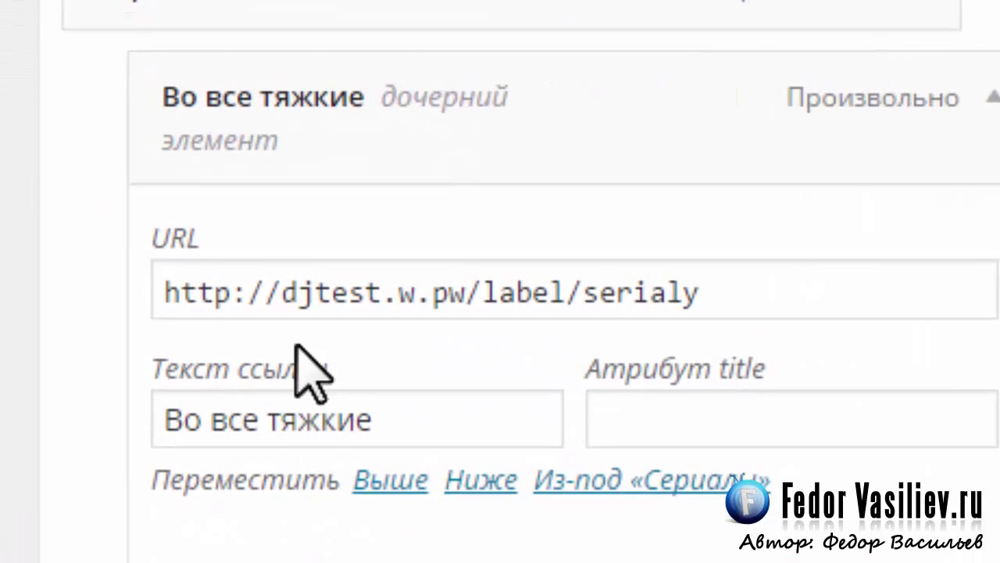
left_click_drag(380, 315, 504, 316)
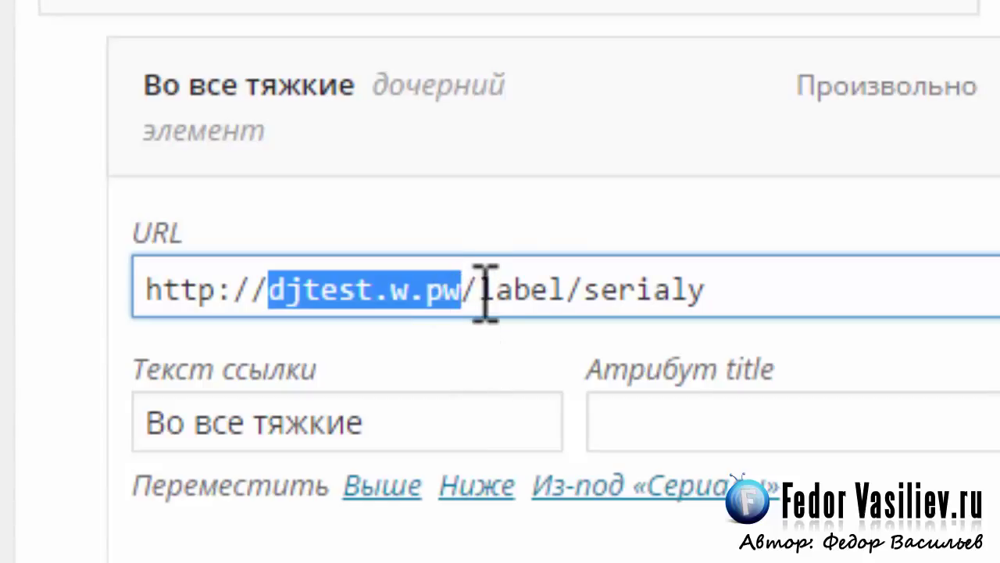
left_click(408, 291)
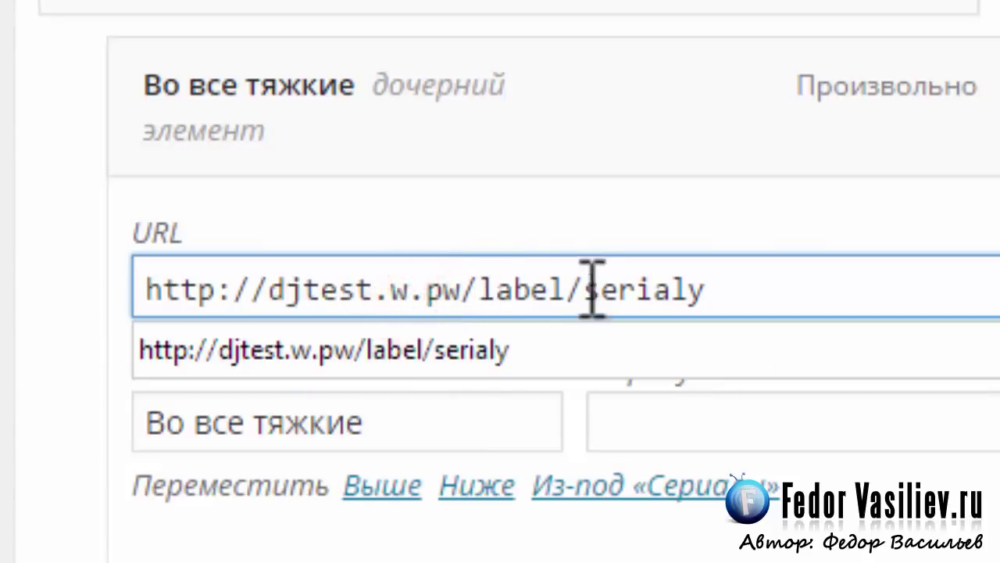
key("End")
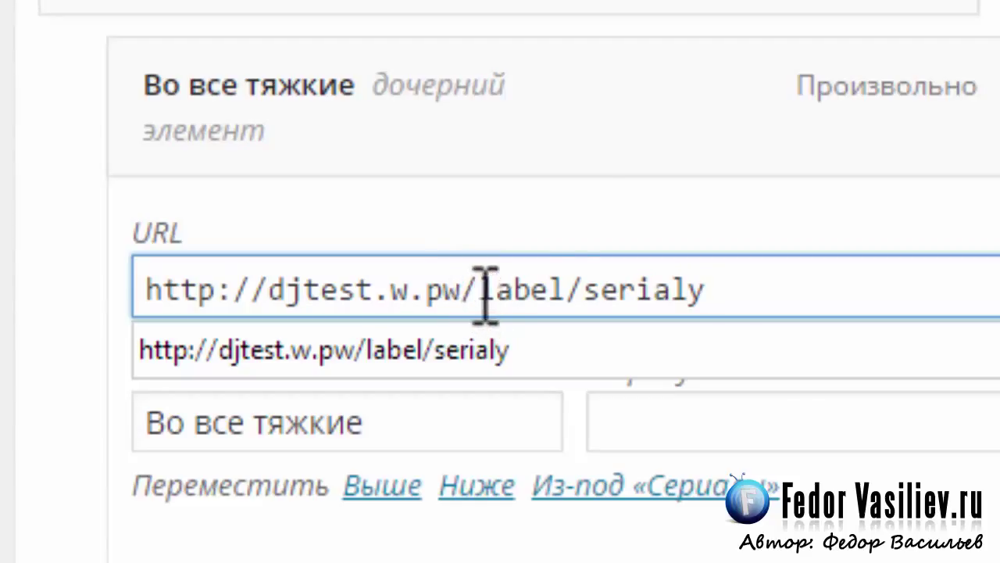
left_click_drag(478, 290, 566, 291)
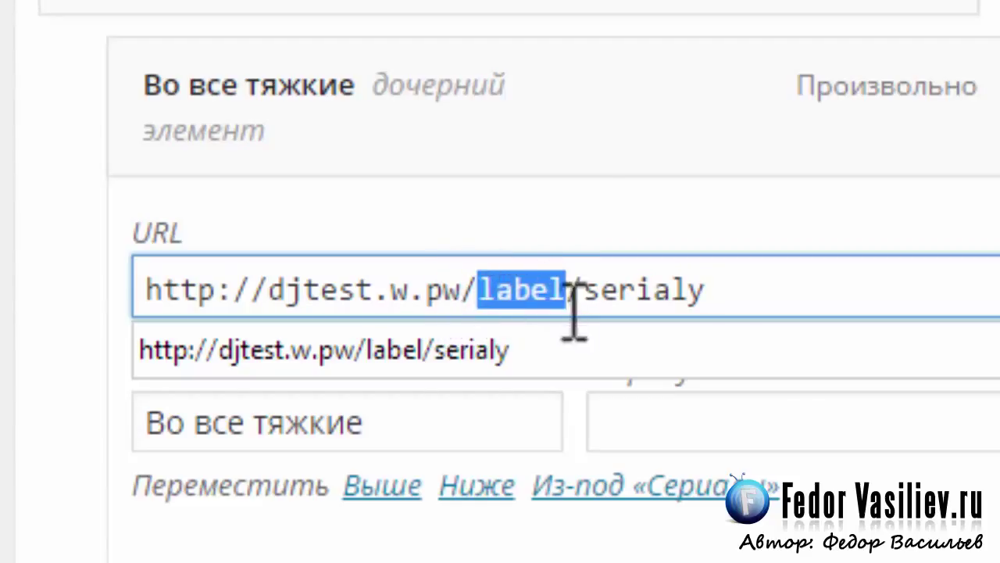
key("End")
left_click_drag(730, 289, 591, 290)
key("End")
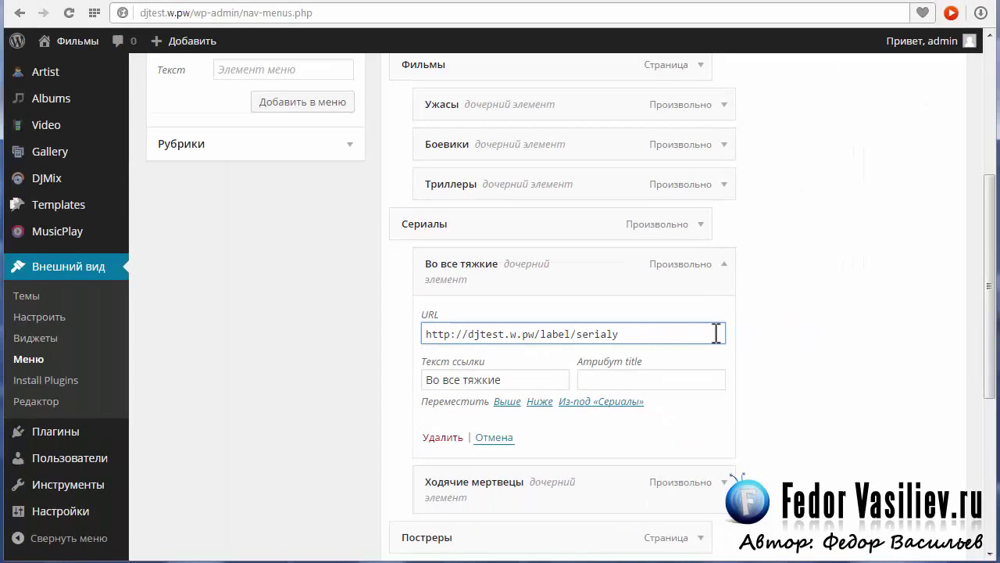
Look over the rest of Меню 1 down to its settings and check the Сериалы submenu on the public site.
left_click(723, 264)
left_click(714, 267)
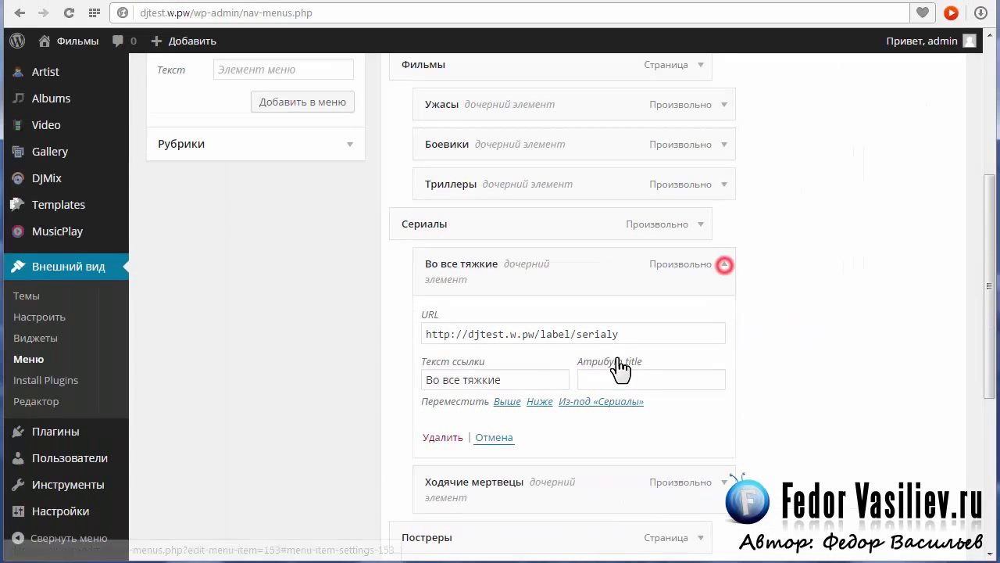
scroll(672, 332, "down", 4)
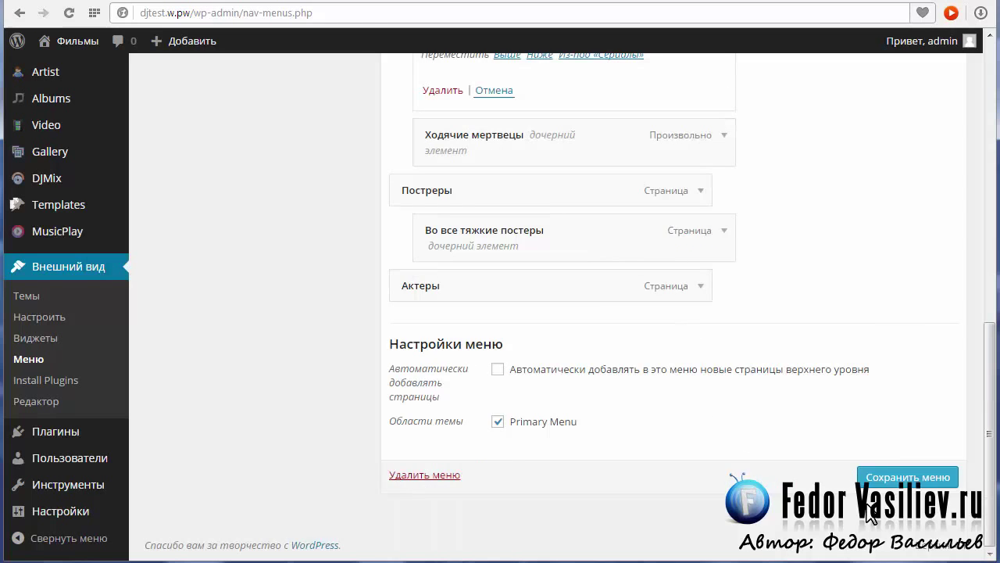
scroll(597, 297, "up", 3)
scroll(597, 297, "up", 1)
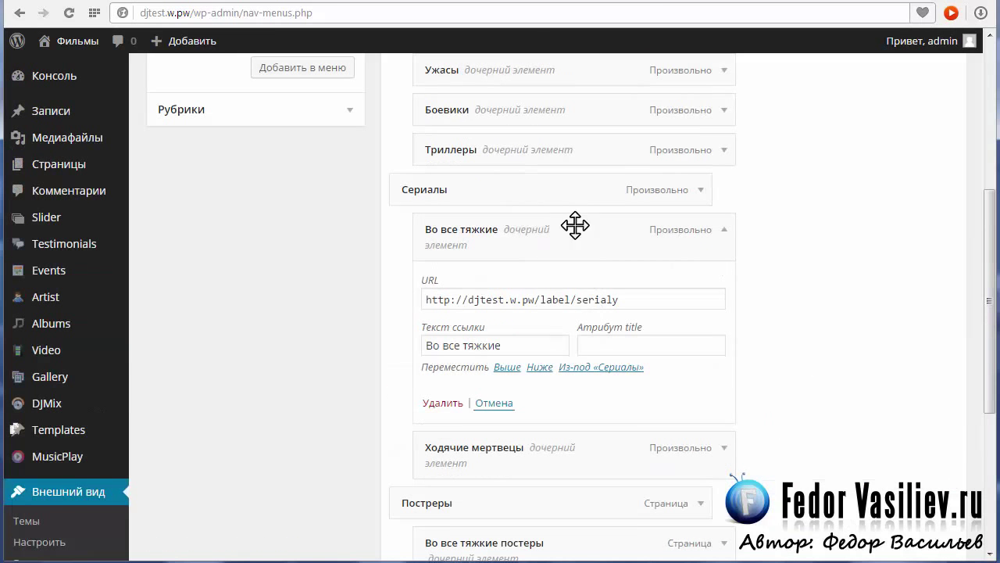
left_click(645, 2)
mouse_move(661, 133)
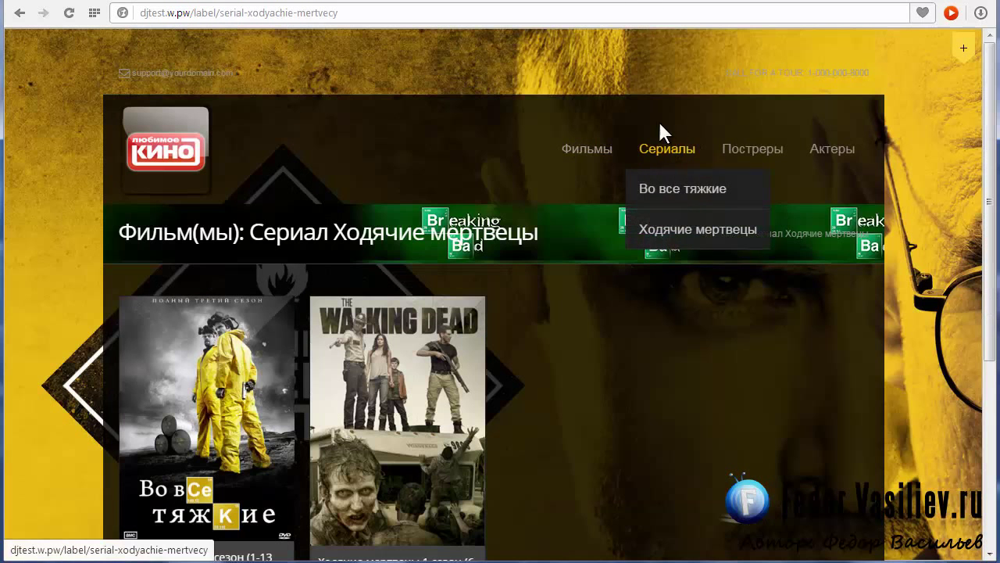
key("ctrl+Tab")
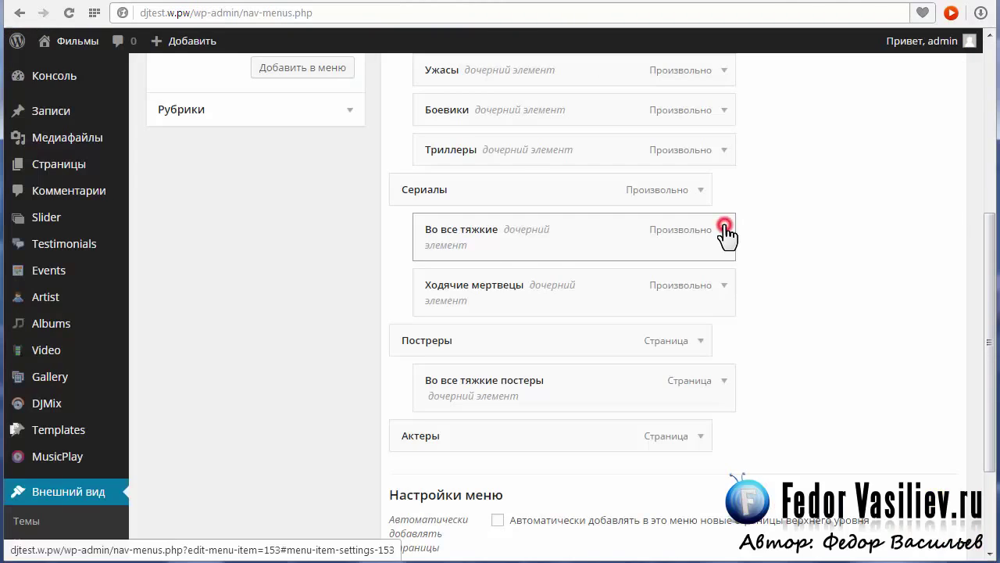
Expand the Ходячие мертвецы menu item and highlight the label and serial-xodyachie-mertvecy parts of its URL.
left_click(723, 288)
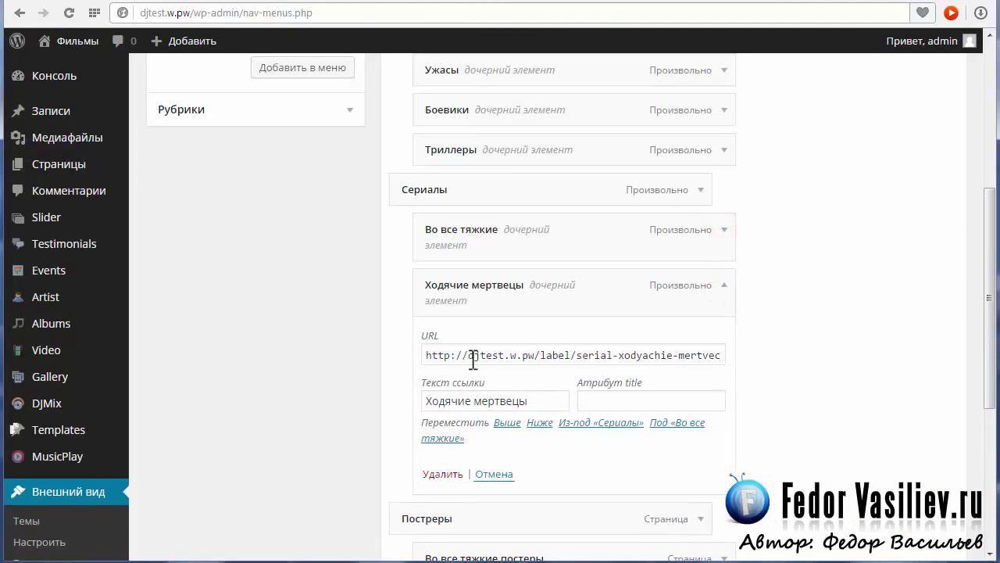
double_click(537, 357)
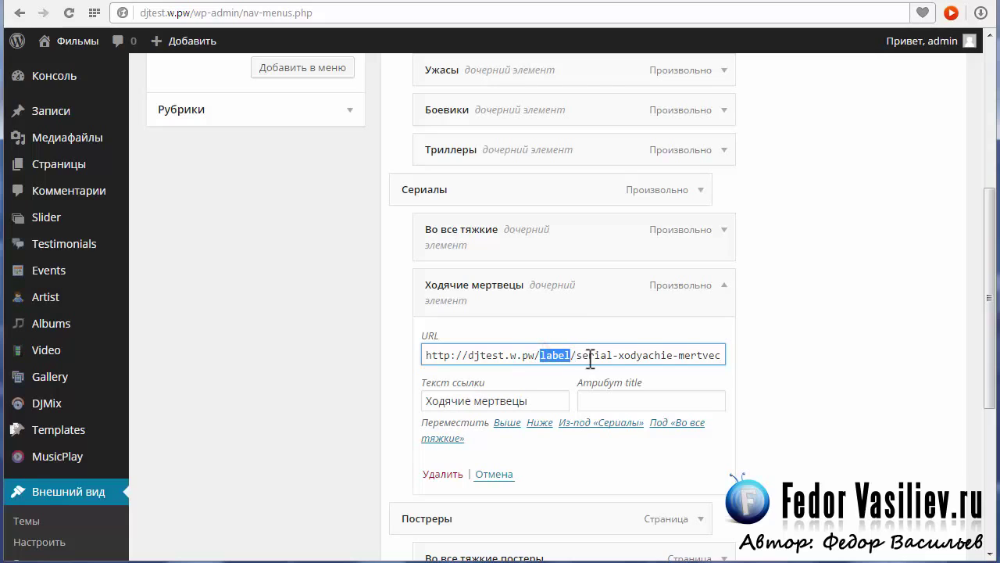
left_click(587, 358)
left_click_drag(584, 355, 755, 350)
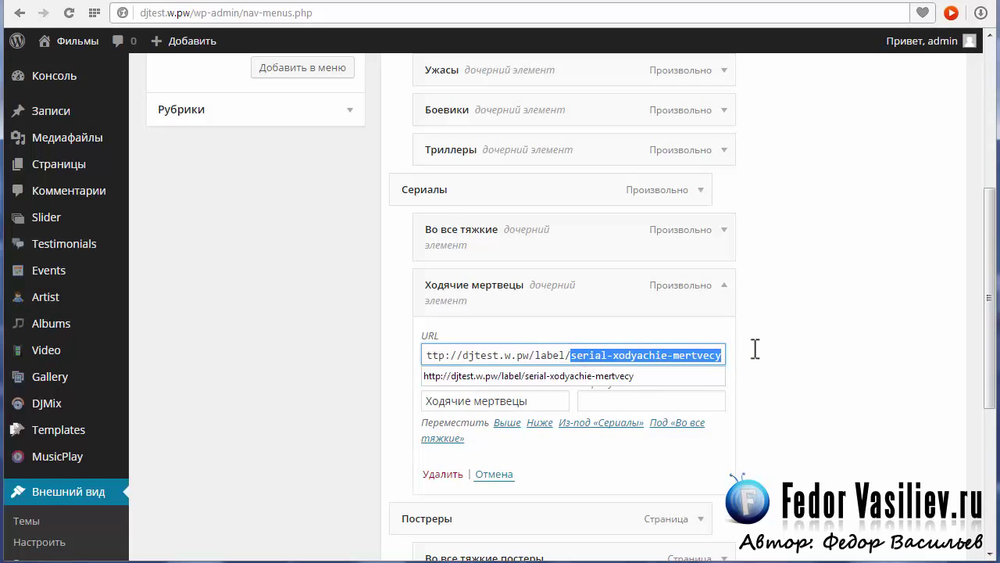
left_click(583, 355)
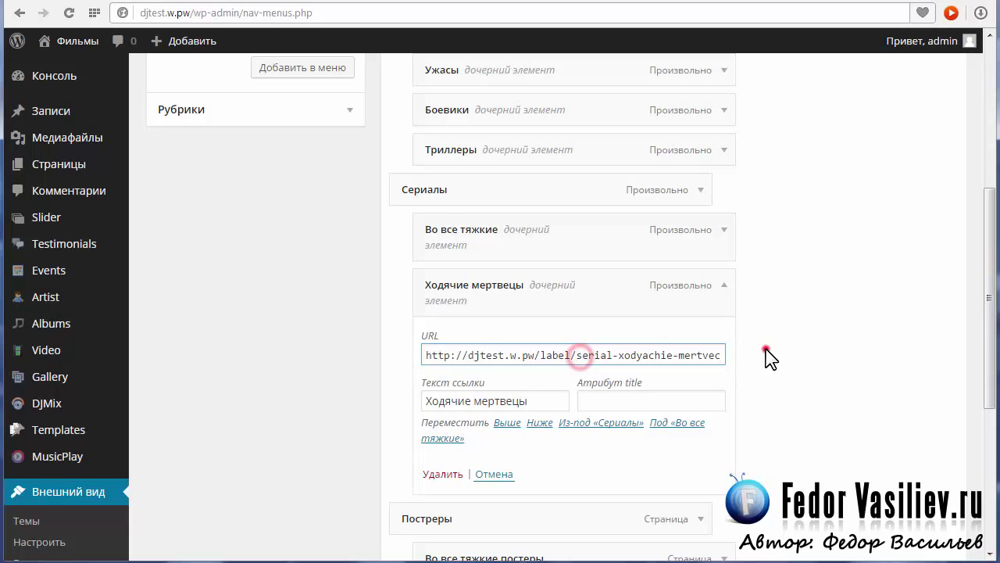
left_click(766, 352)
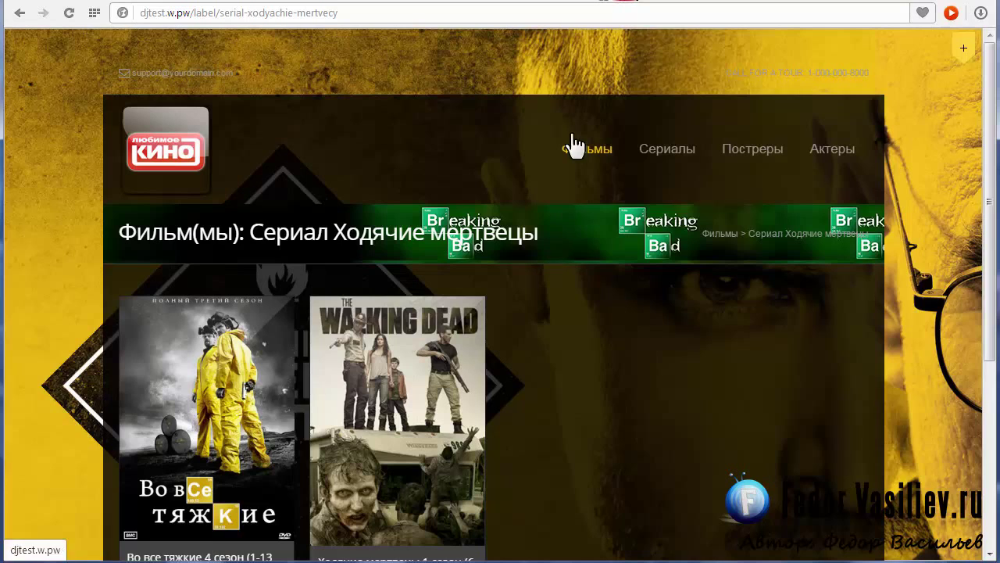
Open the Ужасы genre page from Фильмы on the public site, followed by the Боевики genre page.
mouse_move(576, 148)
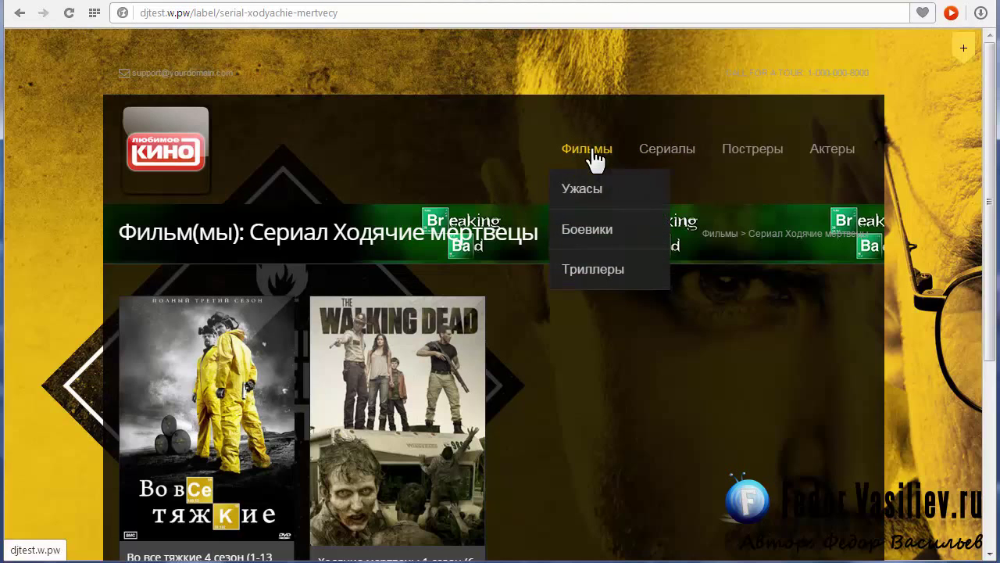
left_click(582, 191)
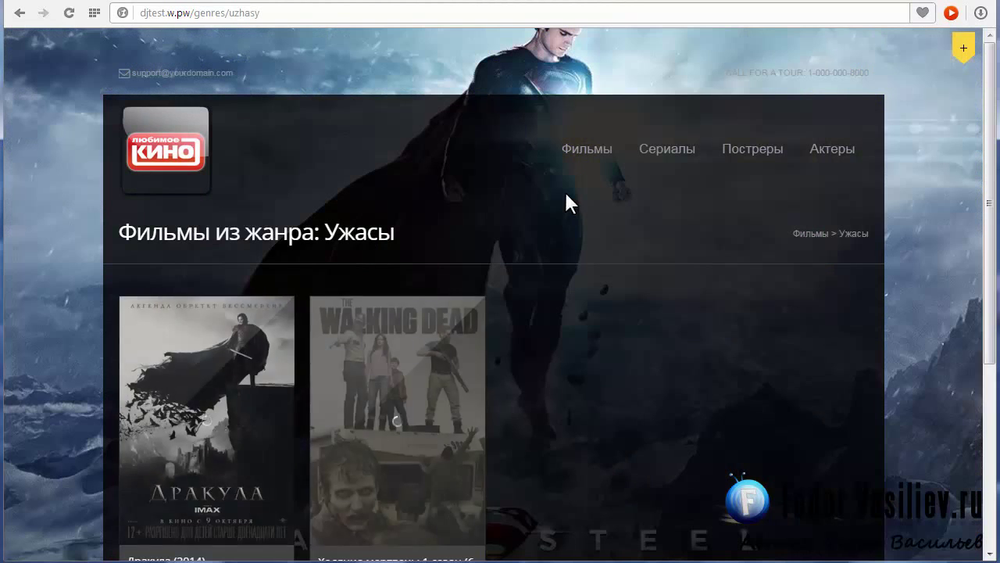
mouse_move(589, 160)
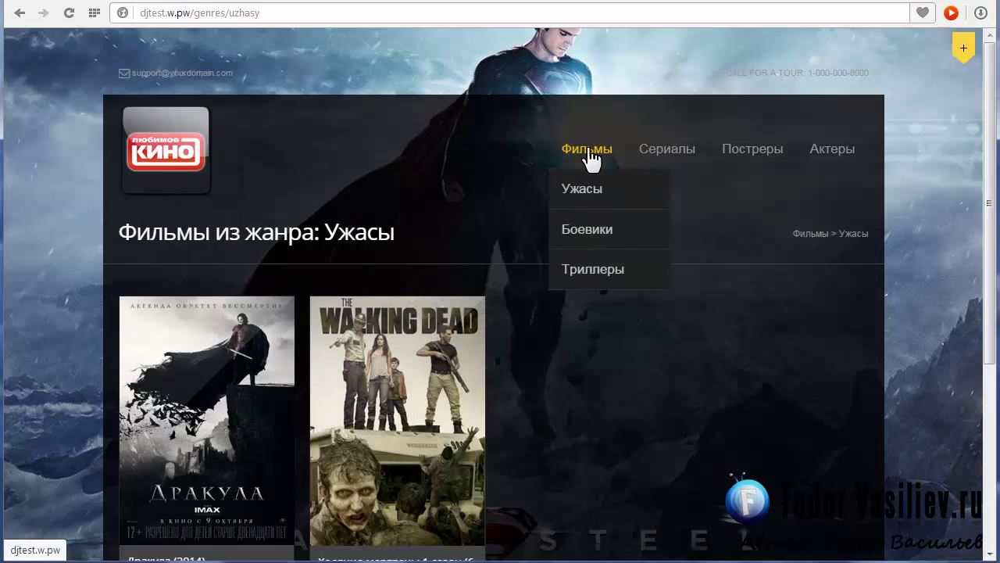
left_click(591, 232)
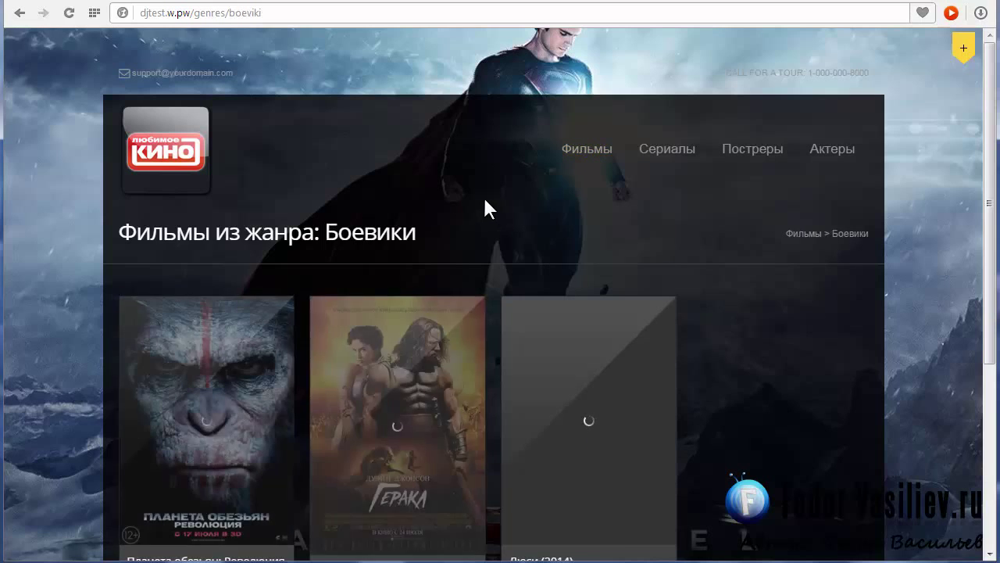
Look through the film posters on the Боевики genre page and select the page's address.
scroll(483, 199, "down", 2)
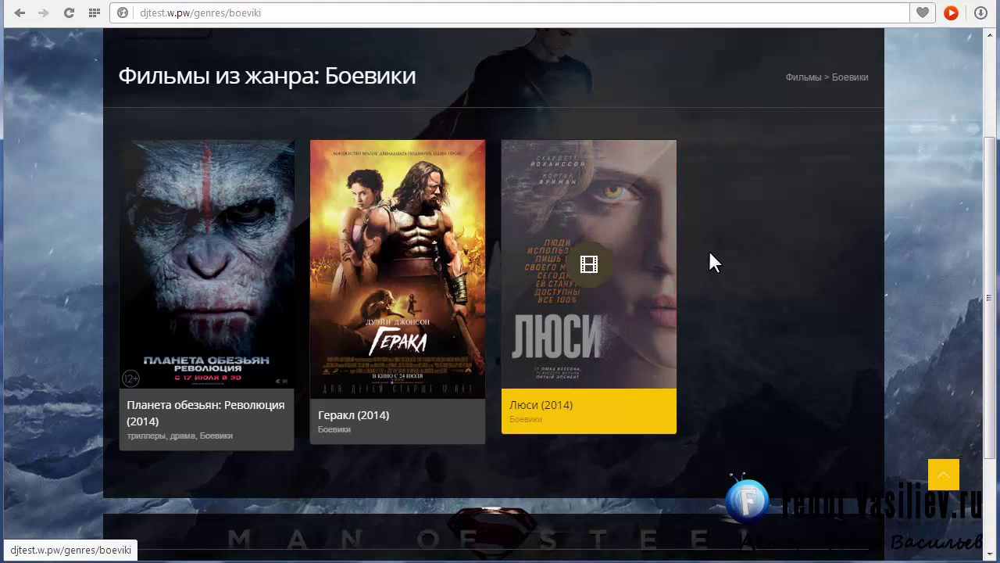
scroll(805, 266, "up", 2)
scroll(313, 309, "down", 2)
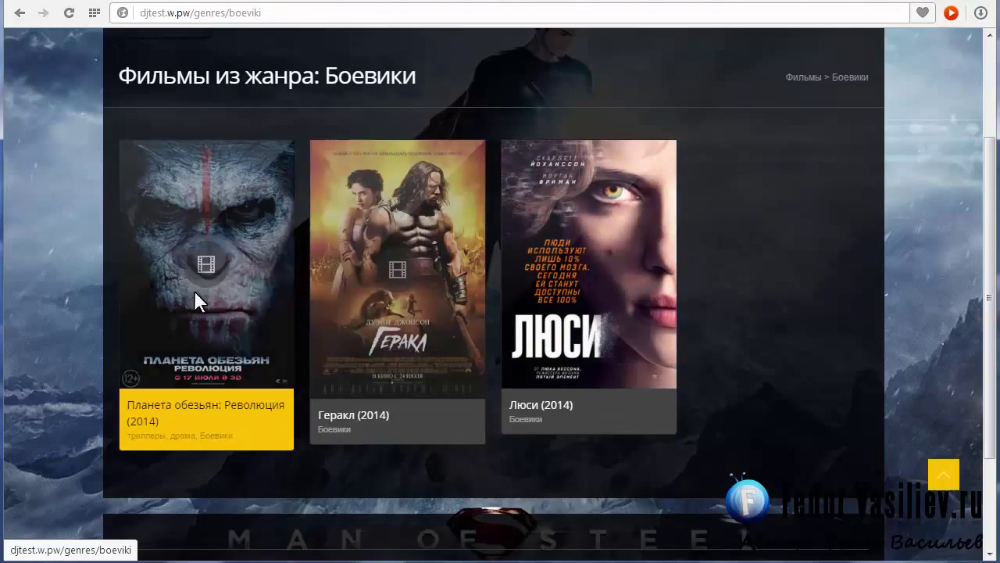
scroll(290, 291, "up", 2)
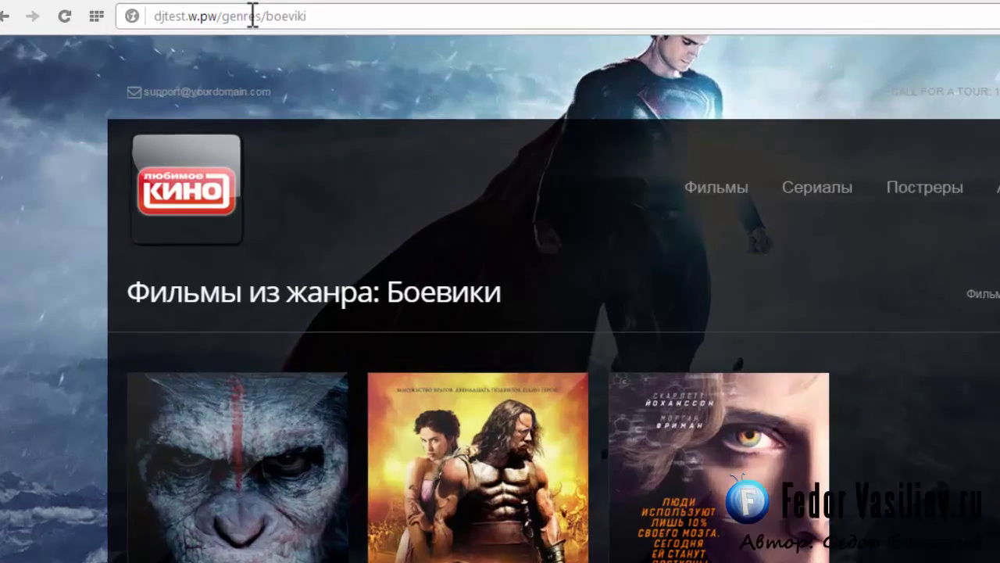
left_click(252, 15)
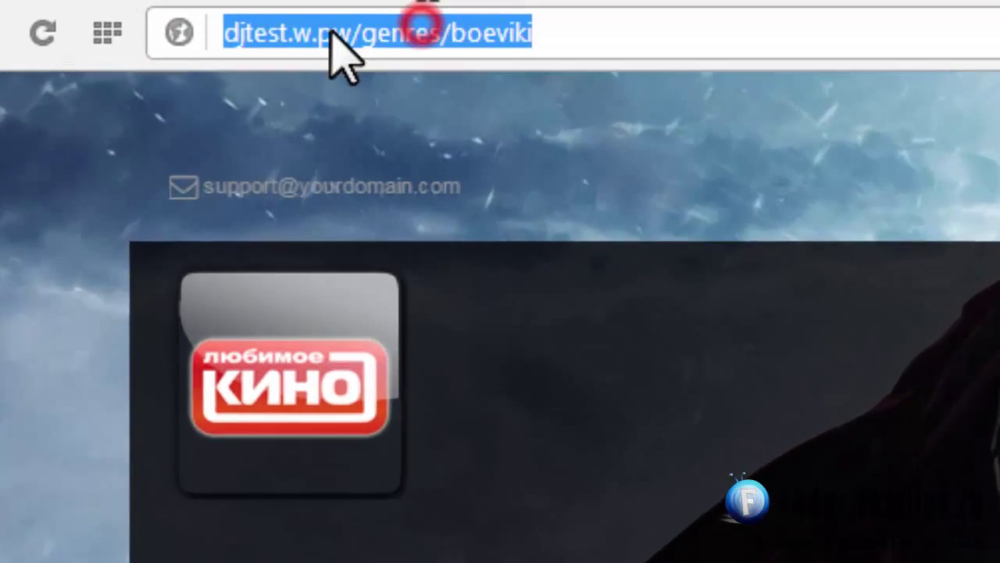
Highlight the genres and boeviki parts of the Боевики page address one after the other.
left_click(353, 23)
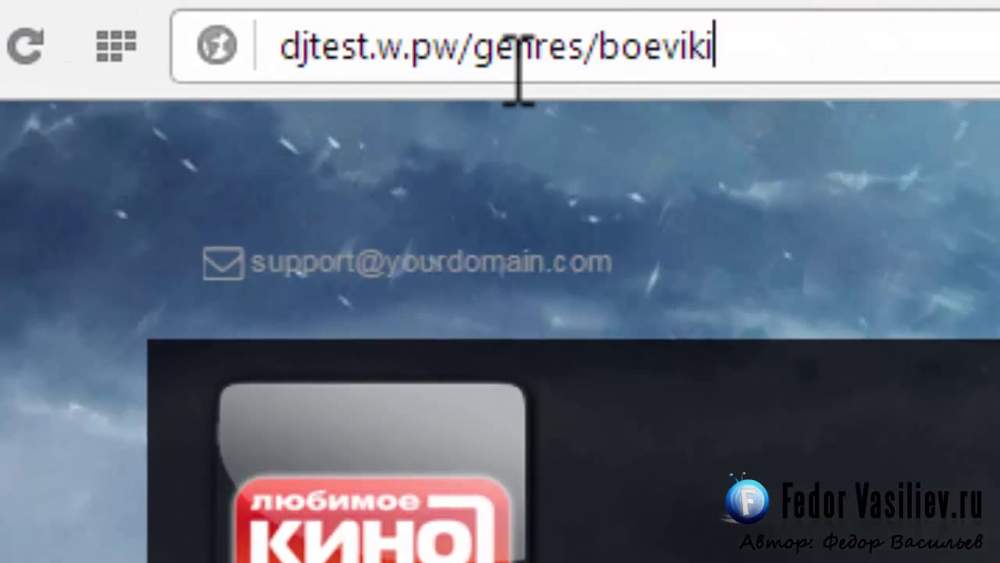
left_click_drag(474, 53, 591, 44)
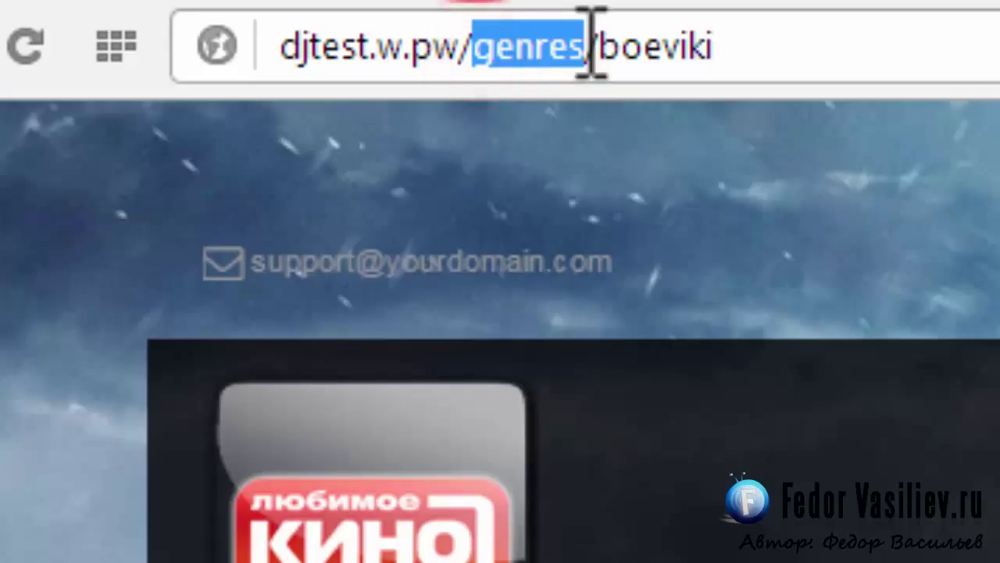
left_click(486, 47)
left_click_drag(474, 47, 549, 44)
left_click(778, 43)
left_click(604, 53)
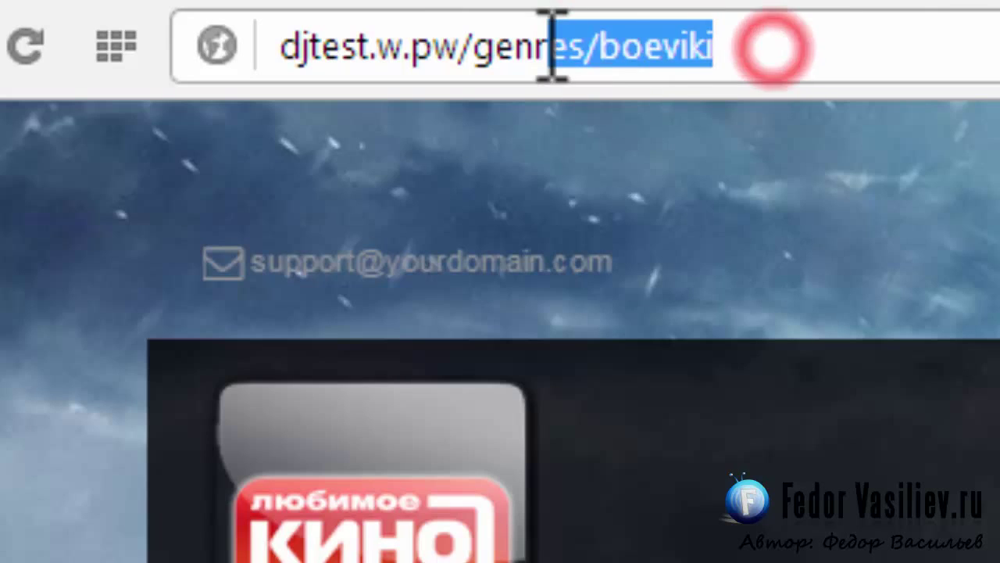
left_click(661, 49)
left_click_drag(742, 51, 602, 48)
Open the Album Genres list in the site admin and highlight the boeviki slug in the quick properties of Боевики.
left_click(455, 64)
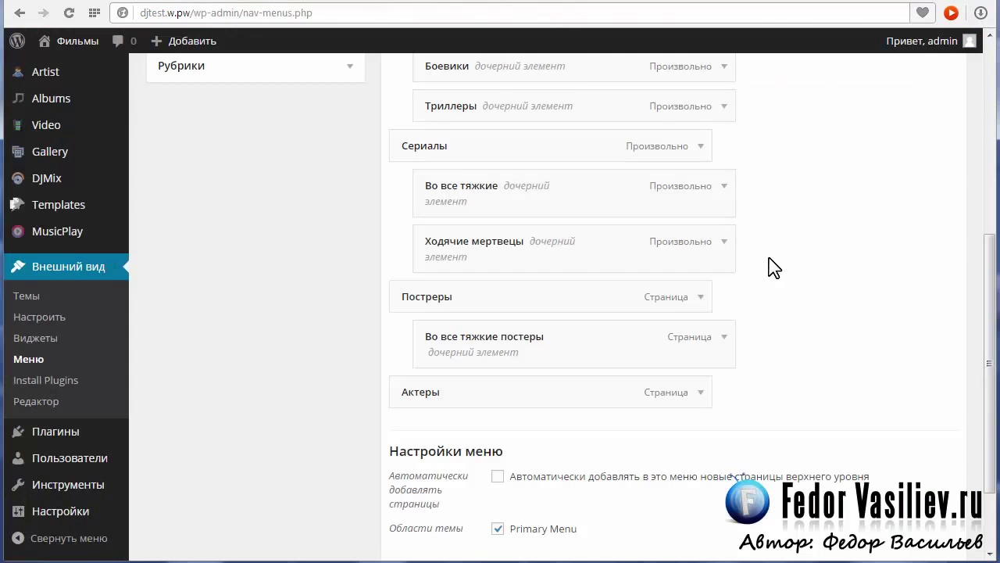
scroll(768, 264, "up", 5)
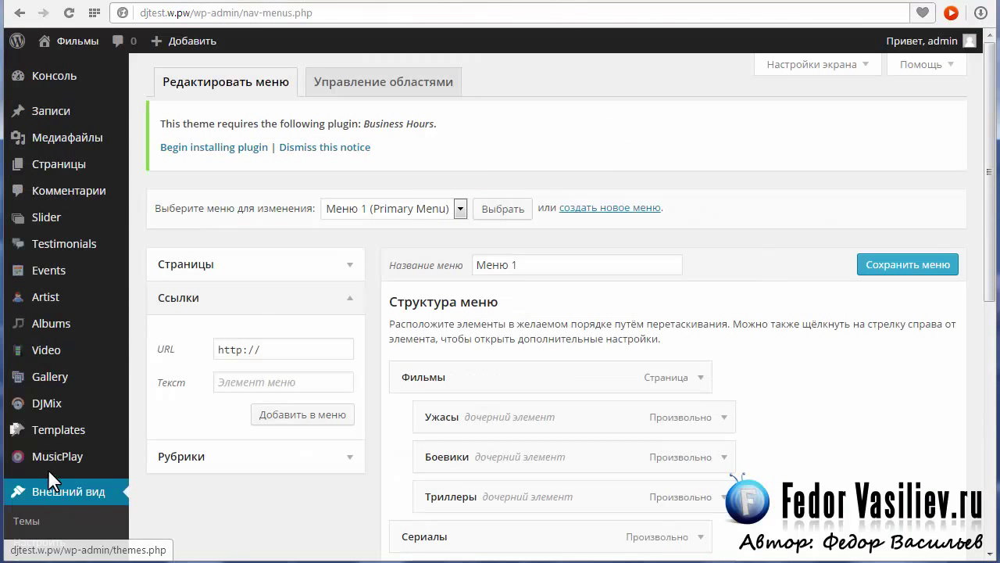
mouse_move(51, 332)
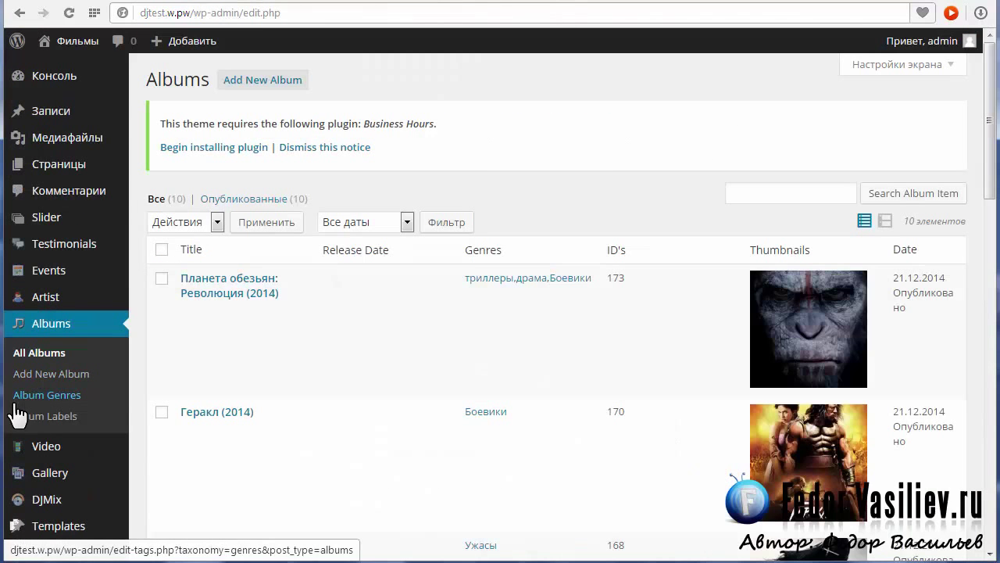
left_click(32, 396)
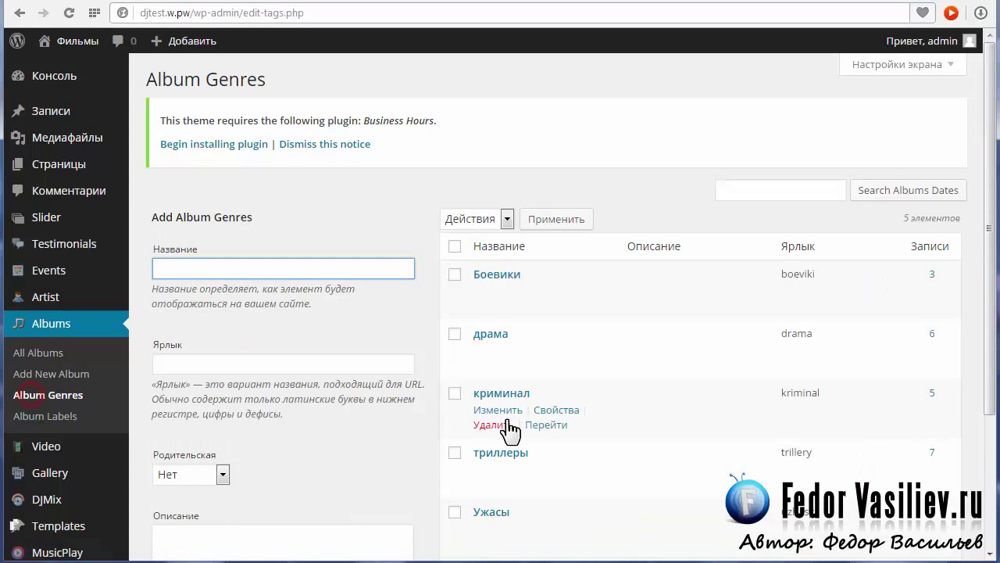
left_click(554, 292)
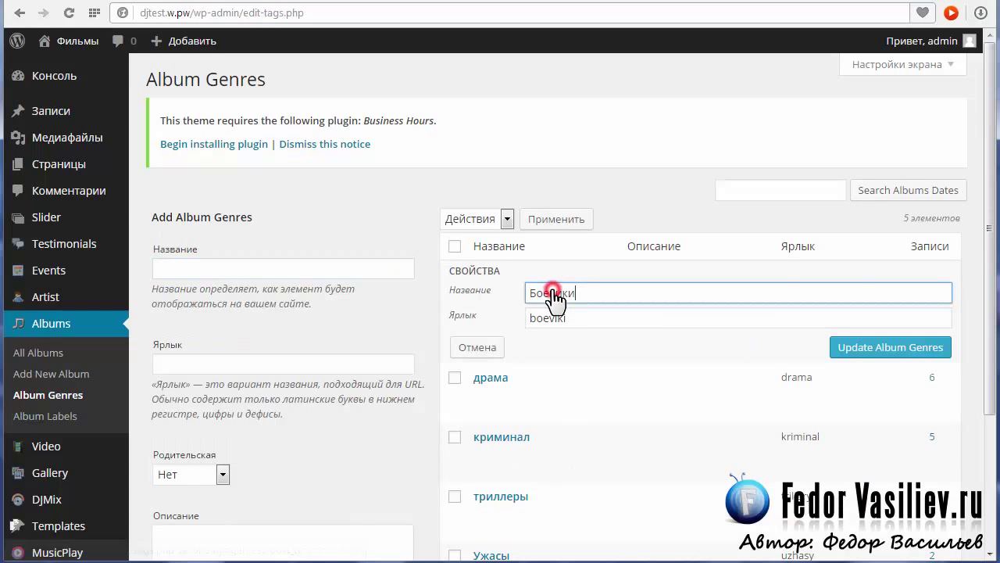
left_click(556, 318)
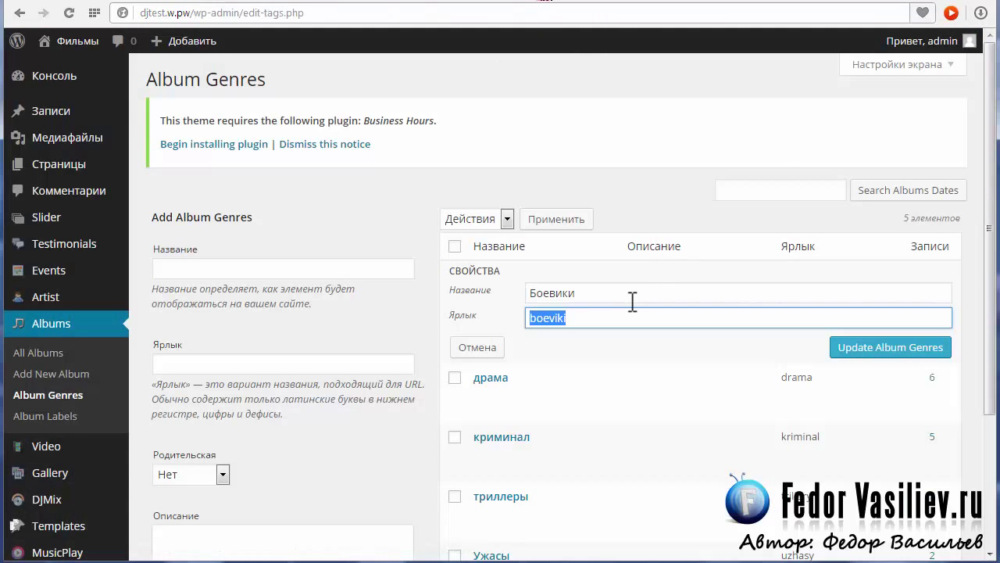
Show the quick properties of the драма genre and the empty new-genre name field, and highlight the drama slug.
scroll(633, 305, "down", 1)
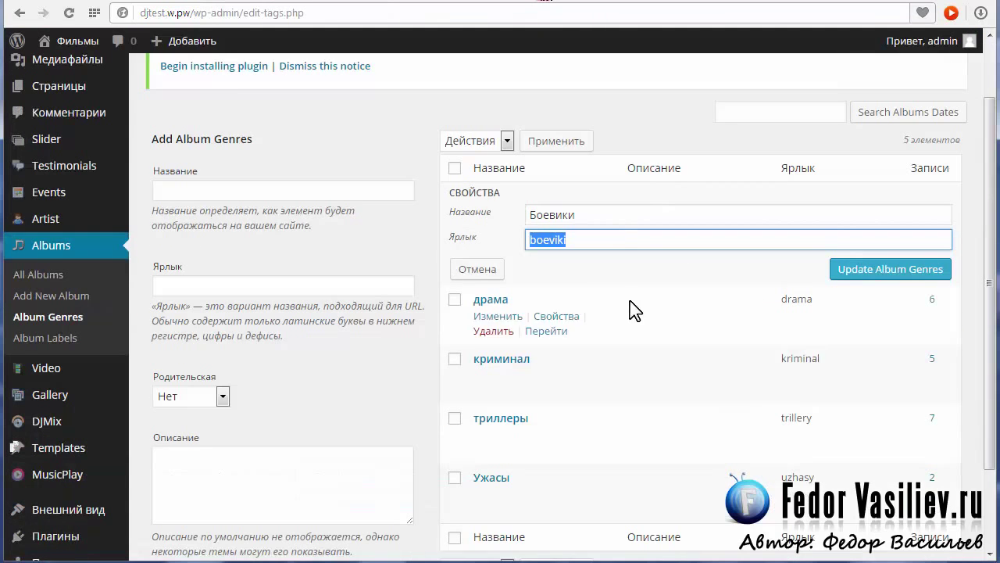
left_click(552, 317)
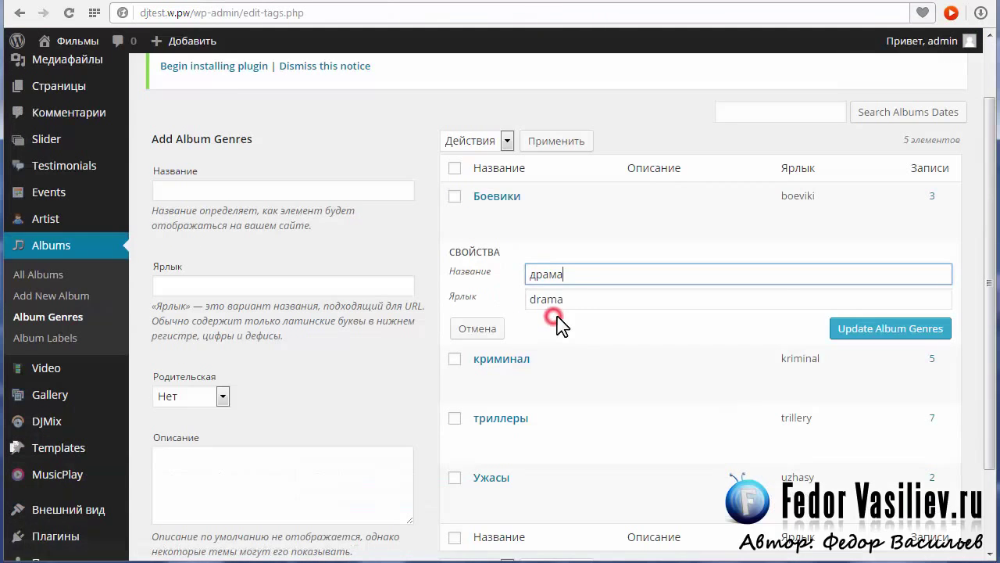
left_click(239, 190)
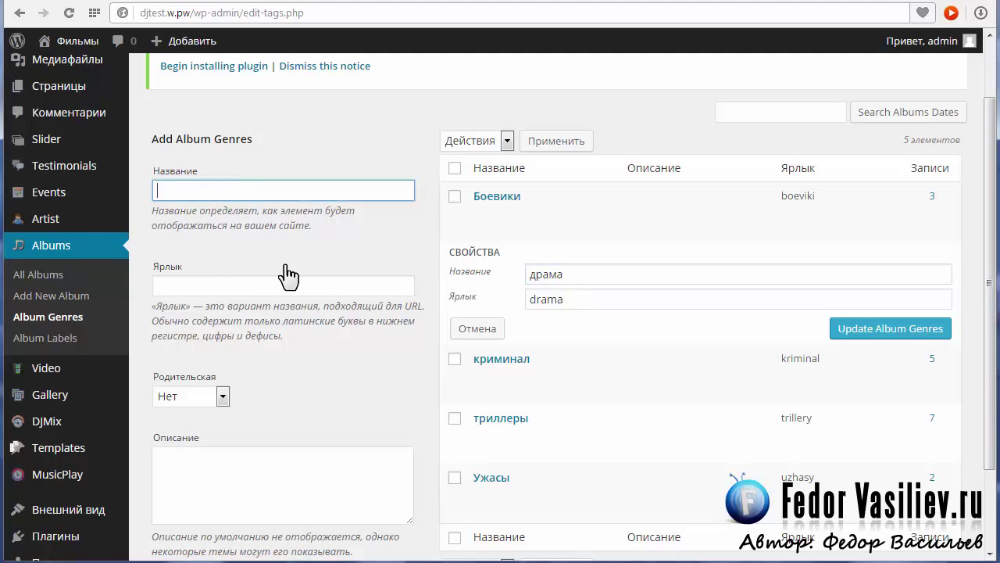
left_click(582, 298)
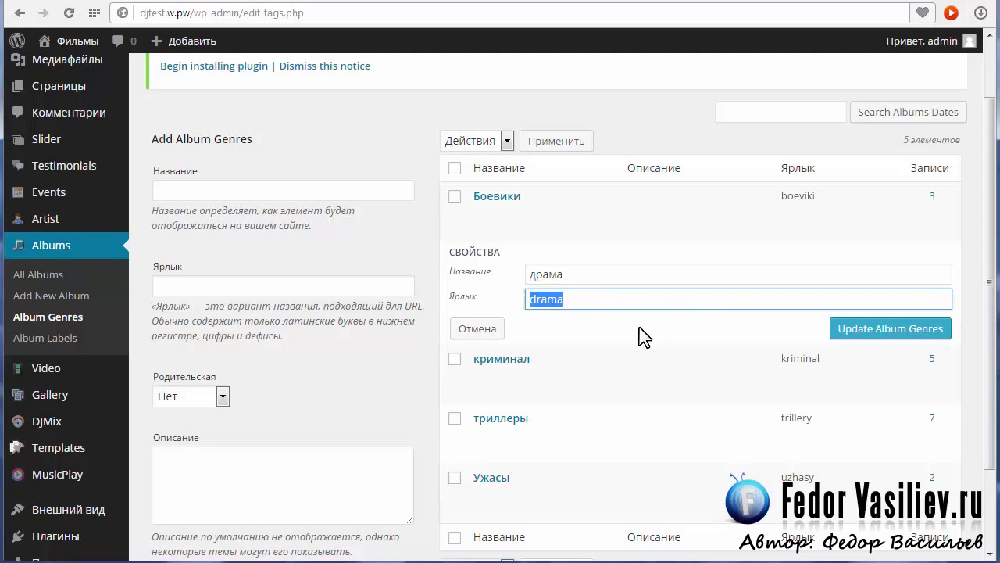
Expand the Ужасы item in Меню 1 and highlight its link text and the genres and uzhasy parts of its URL.
scroll(674, 312, "up", 1)
scroll(132, 289, "down", 2)
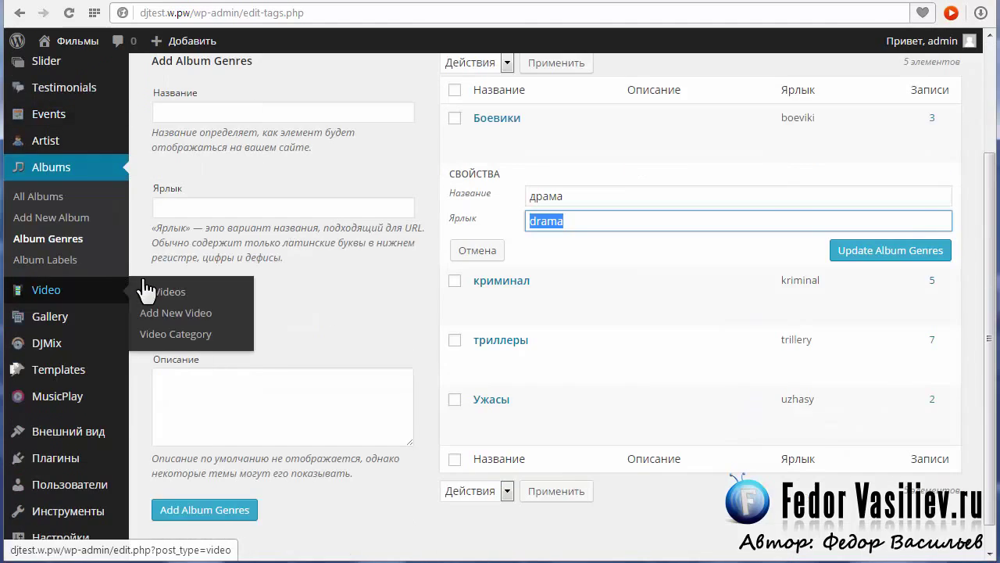
mouse_move(43, 438)
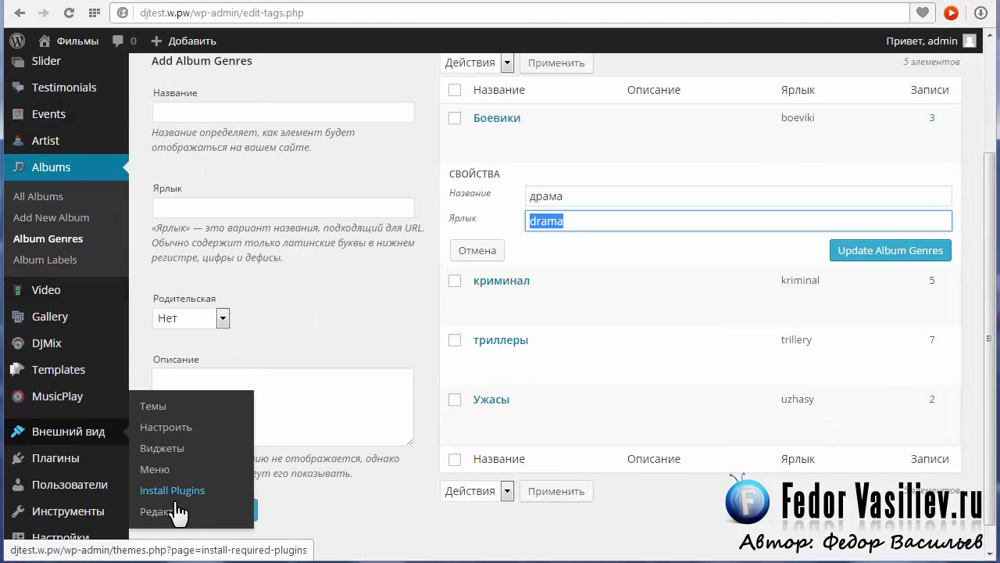
left_click(150, 469)
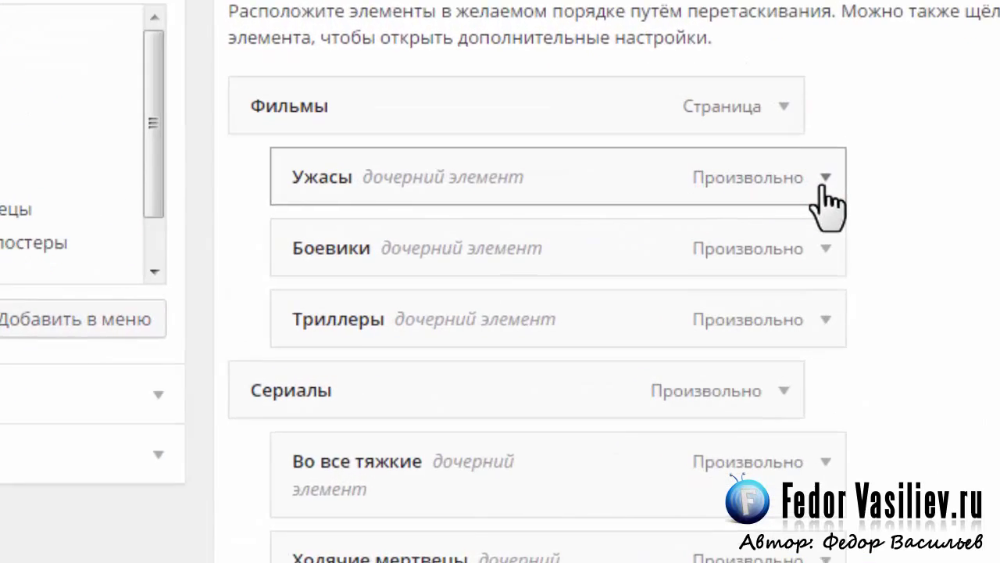
left_click(724, 261)
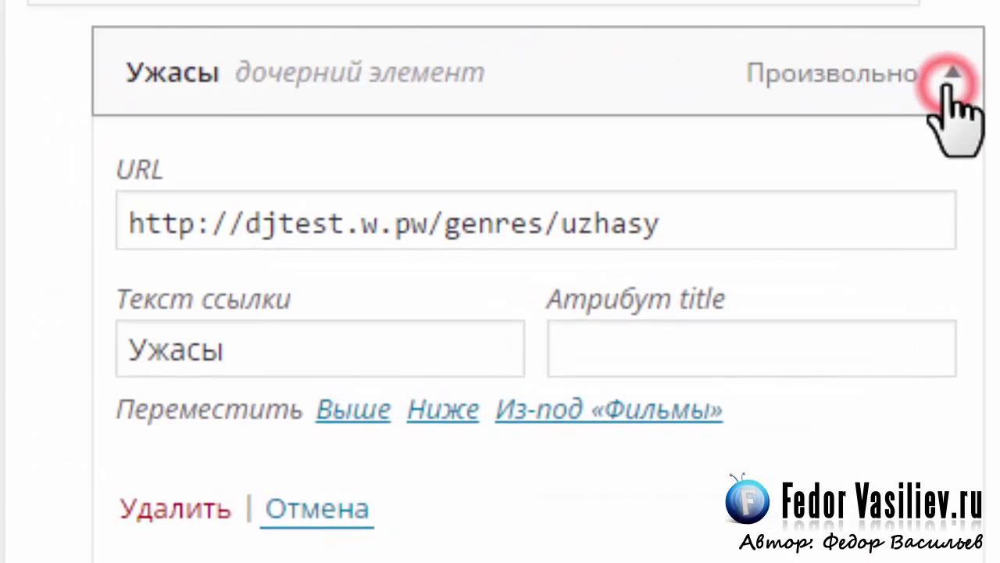
double_click(229, 353)
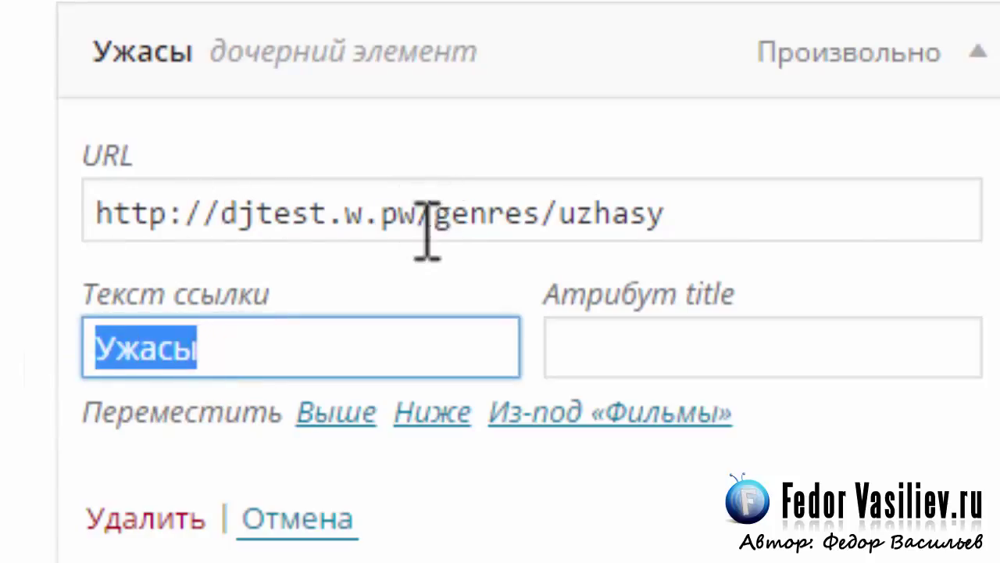
left_click_drag(435, 223, 547, 225)
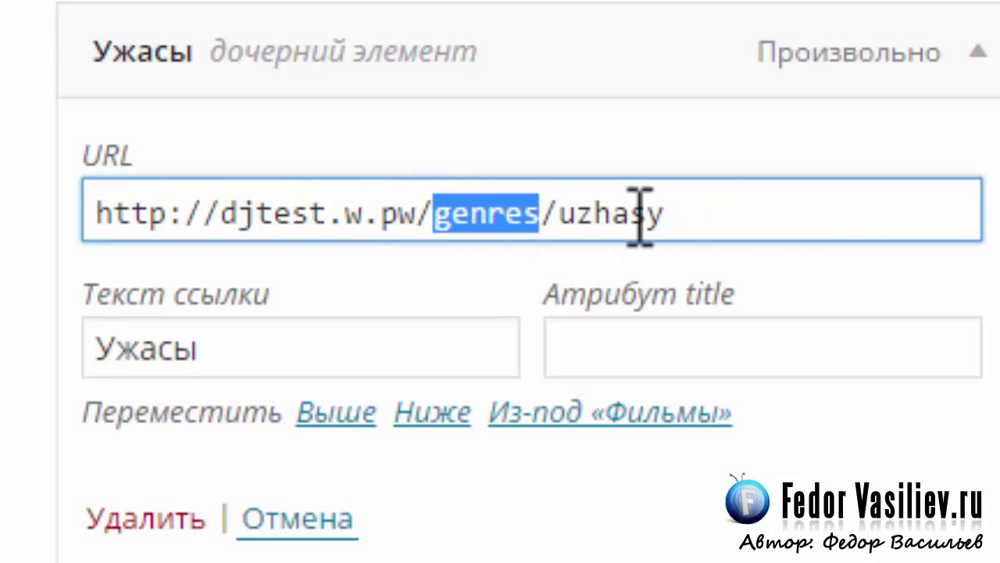
left_click_drag(668, 212, 557, 224)
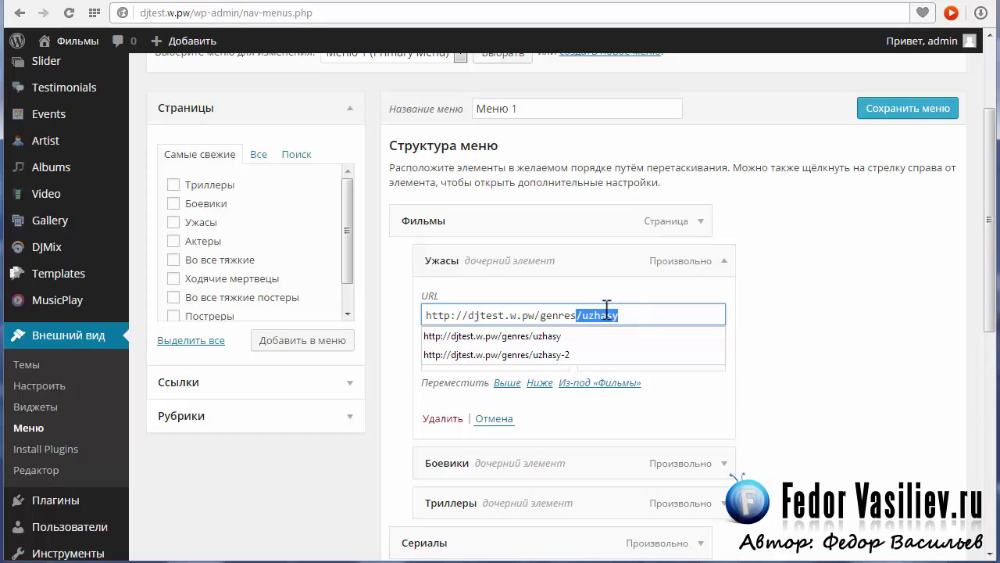
left_click(812, 286)
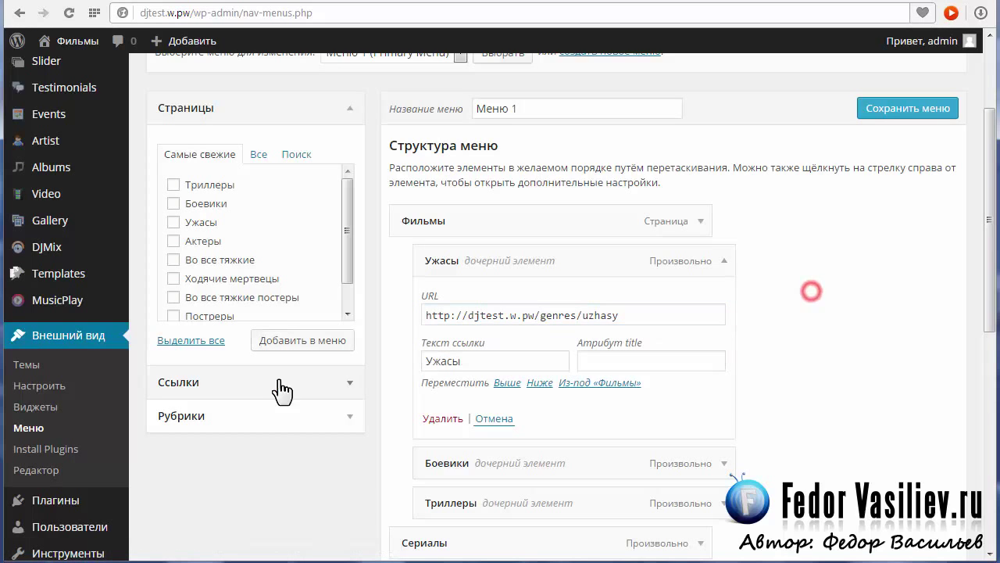
Expand the Ссылки form for custom links, collapse the Ужасы item and look over the rest of the menu structure.
left_click(200, 382)
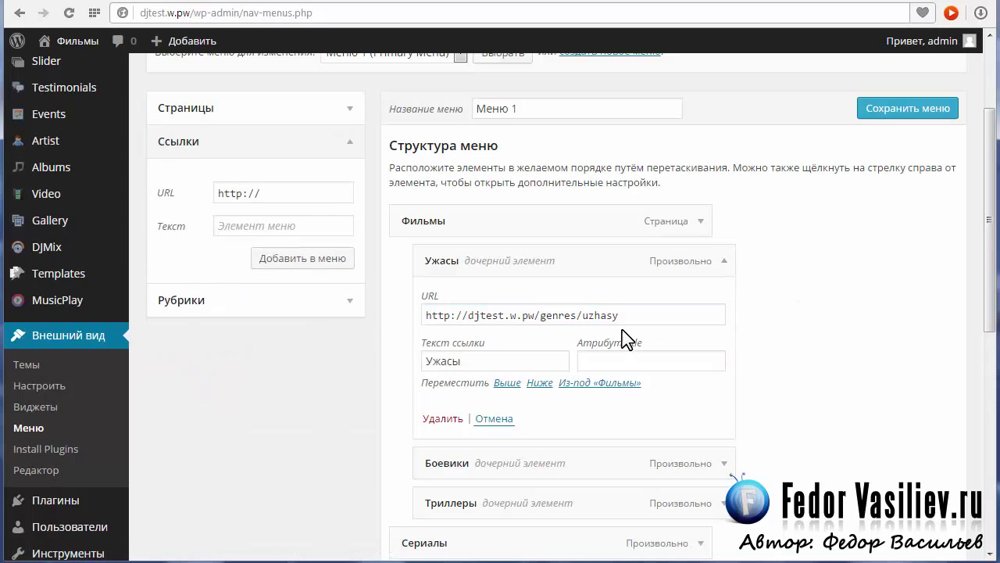
left_click(724, 263)
scroll(762, 322, "down", 3)
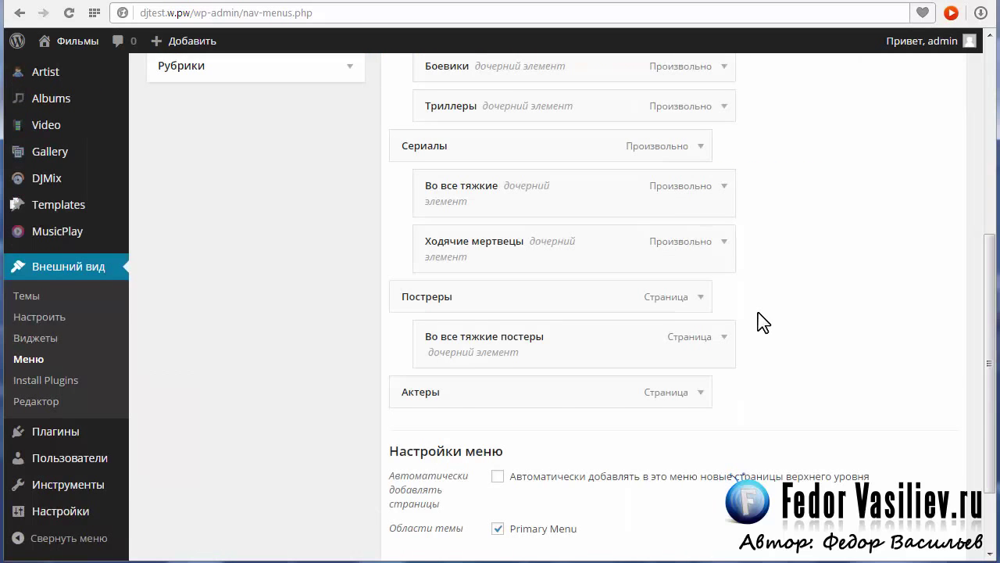
scroll(762, 322, "down", 1)
scroll(762, 320, "up", 5)
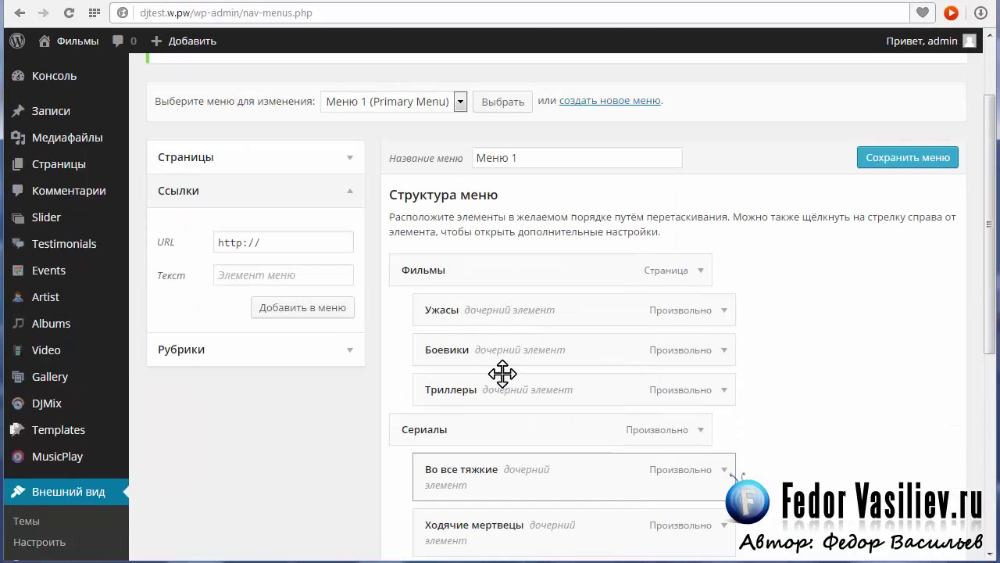
Open the Триллеры genre page on the public site, followed by the main Фильмы page.
left_click(564, 1)
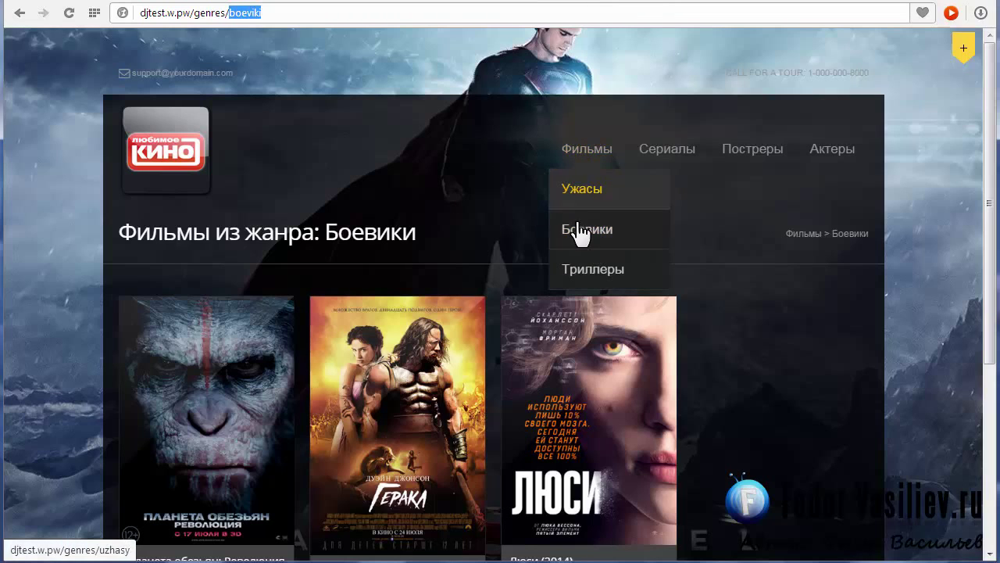
left_click(579, 274)
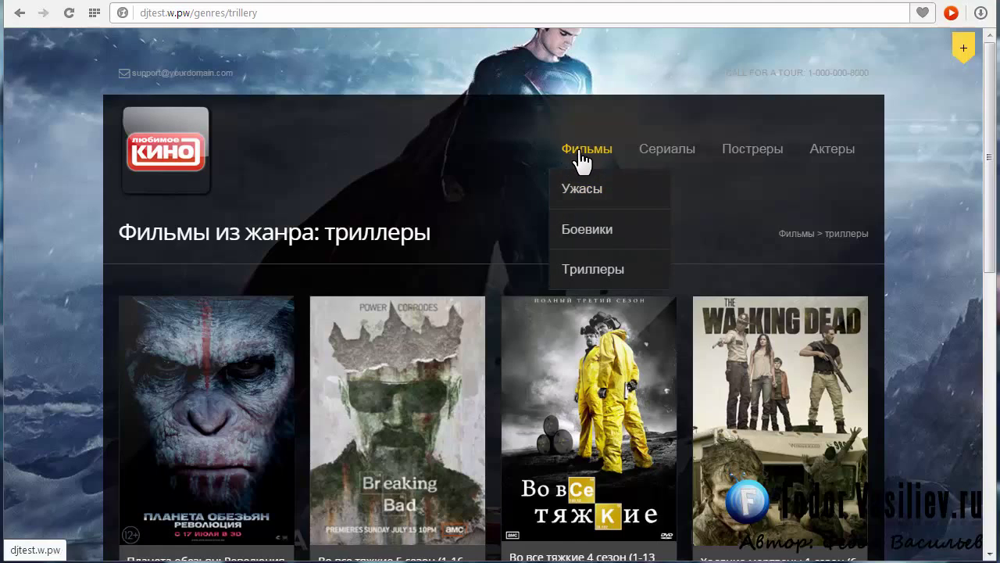
left_click(580, 149)
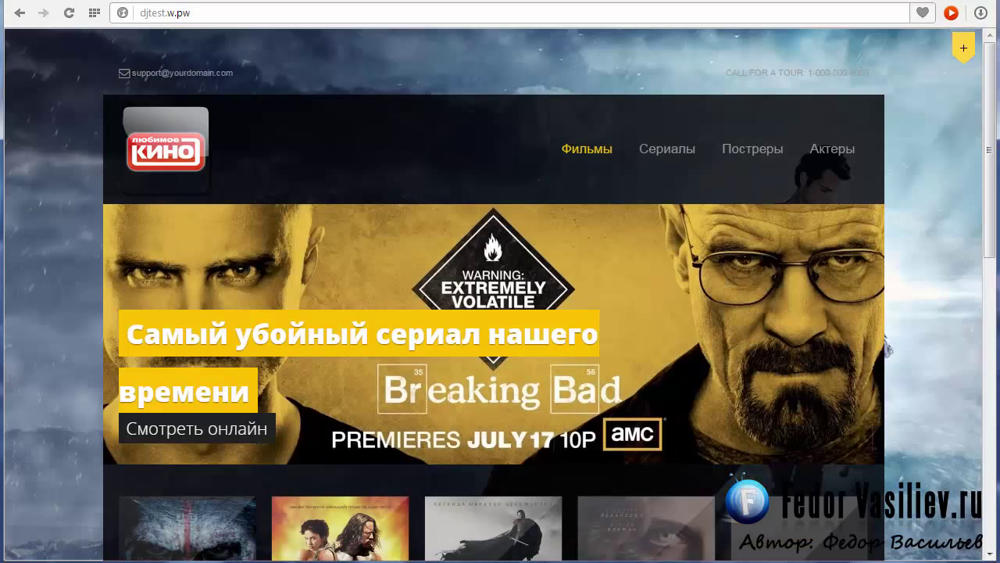
Look through all film and series posters on the Фильмы page.
scroll(991, 154, "down", 7)
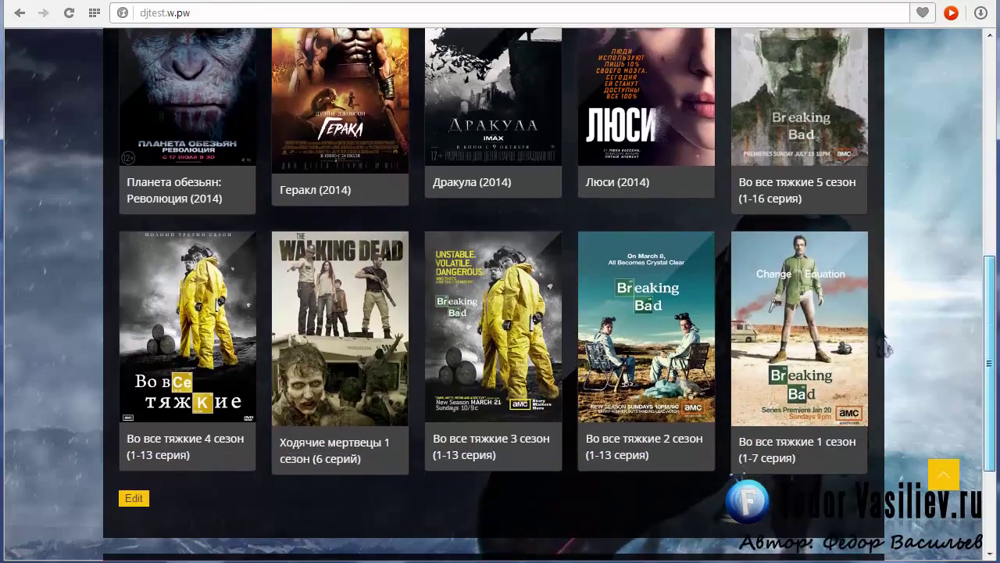
scroll(961, 321, "up", 3)
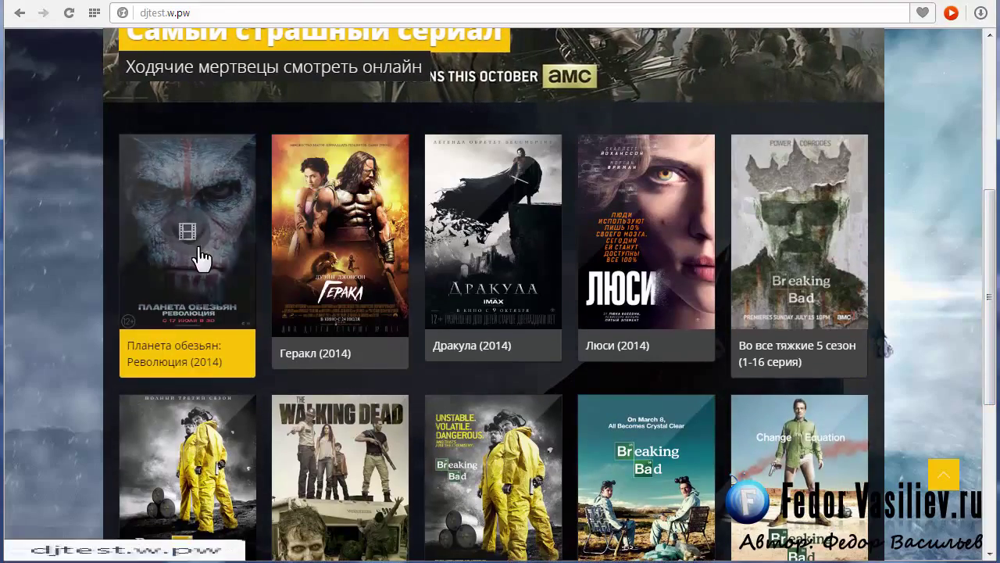
scroll(652, 239, "down", 1)
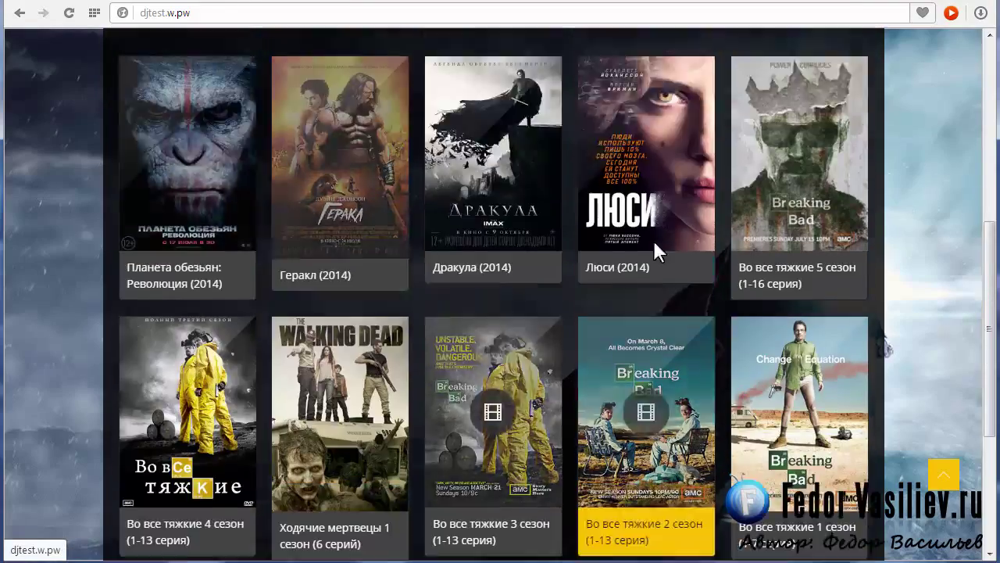
scroll(584, 245, "up", 6)
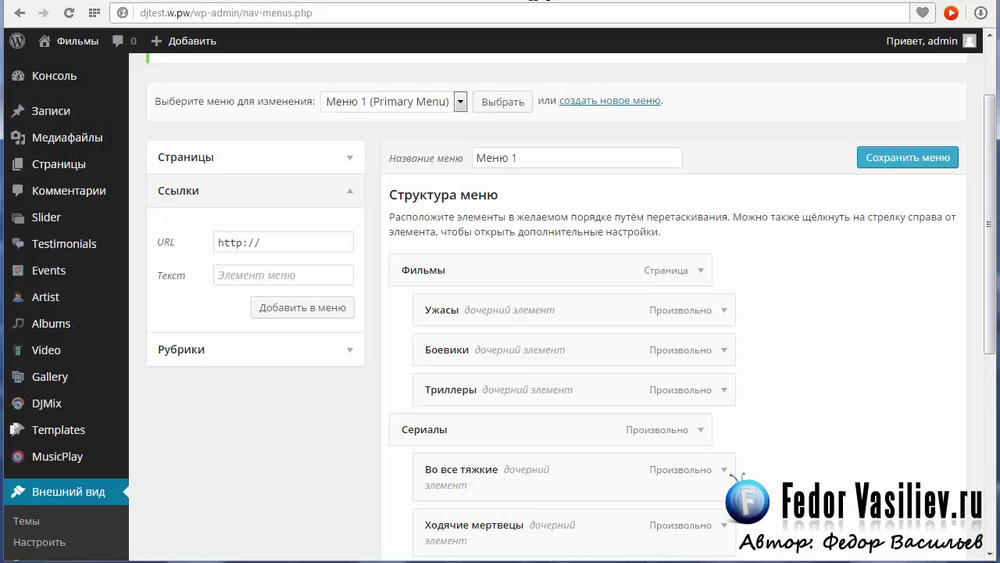
Open the Фильмы page for editing from the list of all pages and examine its template under Атрибуты страницы.
scroll(414, 285, "up", 2)
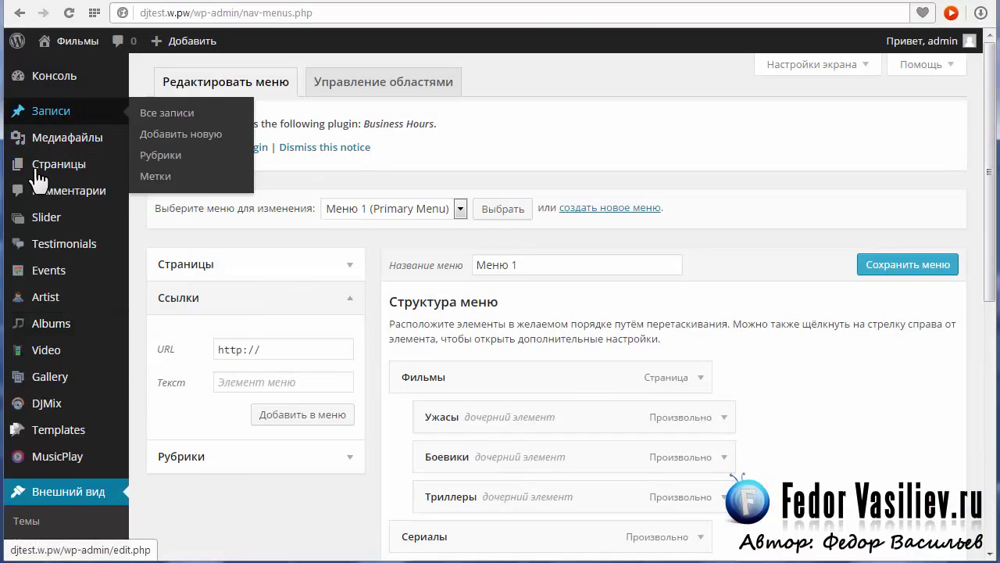
left_click(38, 166)
scroll(462, 422, "down", 3)
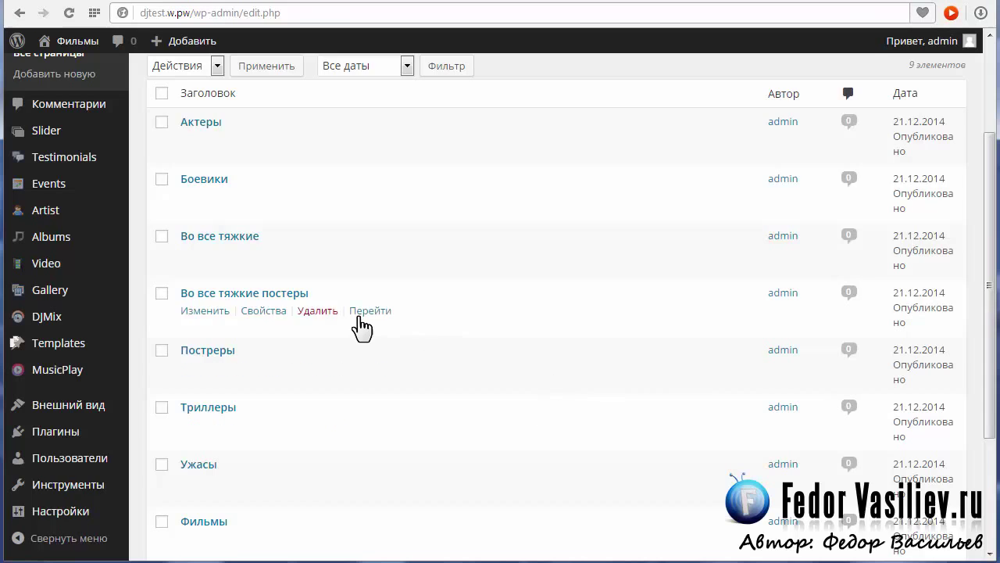
scroll(362, 328, "up", 3)
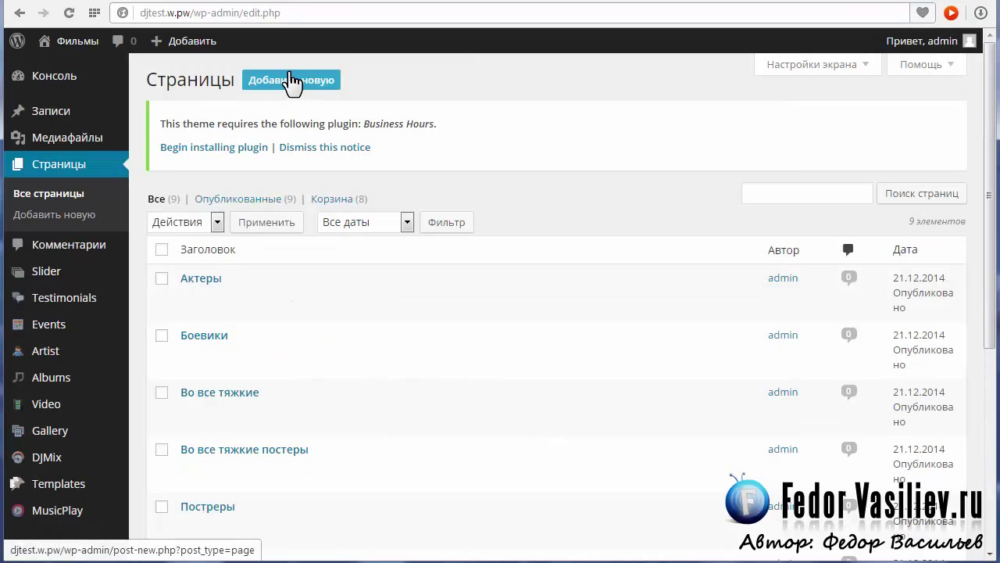
scroll(380, 364, "down", 3)
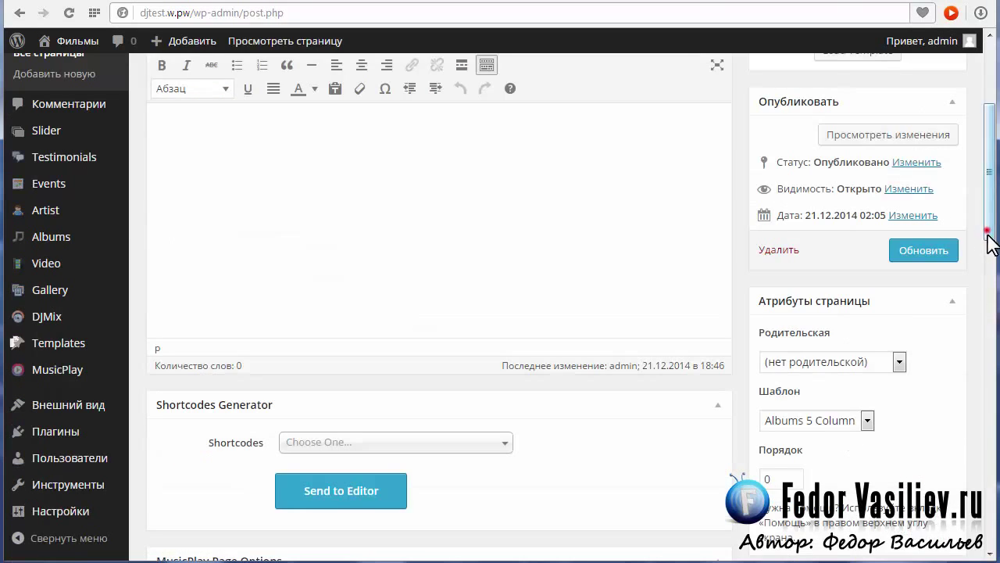
left_click_drag(987, 233, 977, 283)
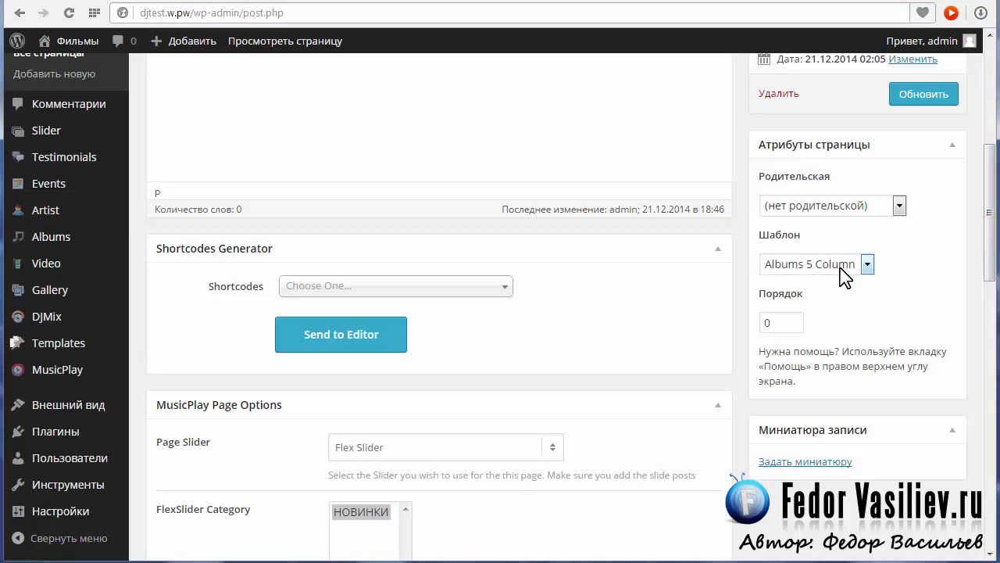
left_click_drag(986, 268, 984, 273)
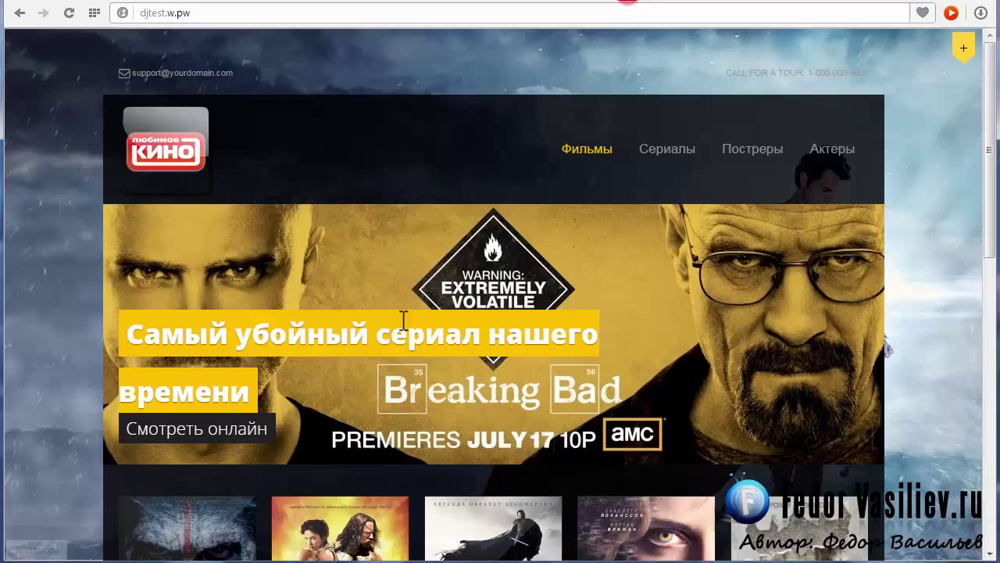
View the public home page, comparing its slider, posters and Фильмы submenu with the page being edited.
scroll(122, 375, "down", 5)
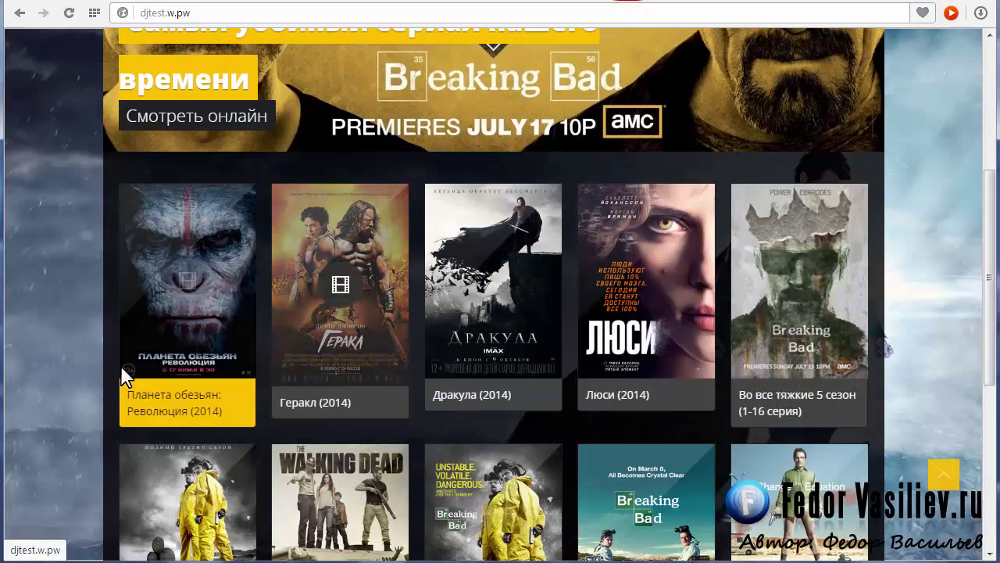
left_click(546, 3)
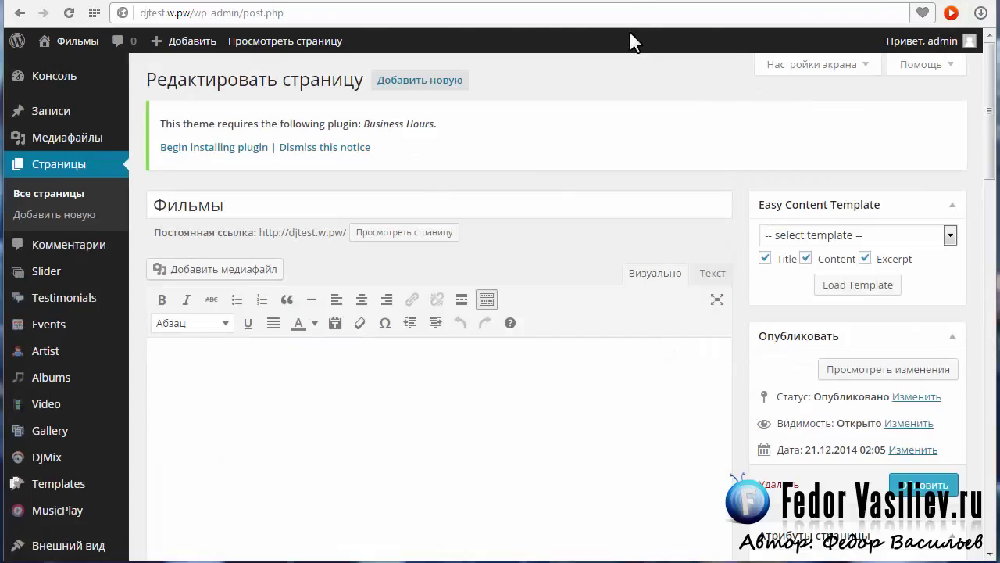
left_click(637, 2)
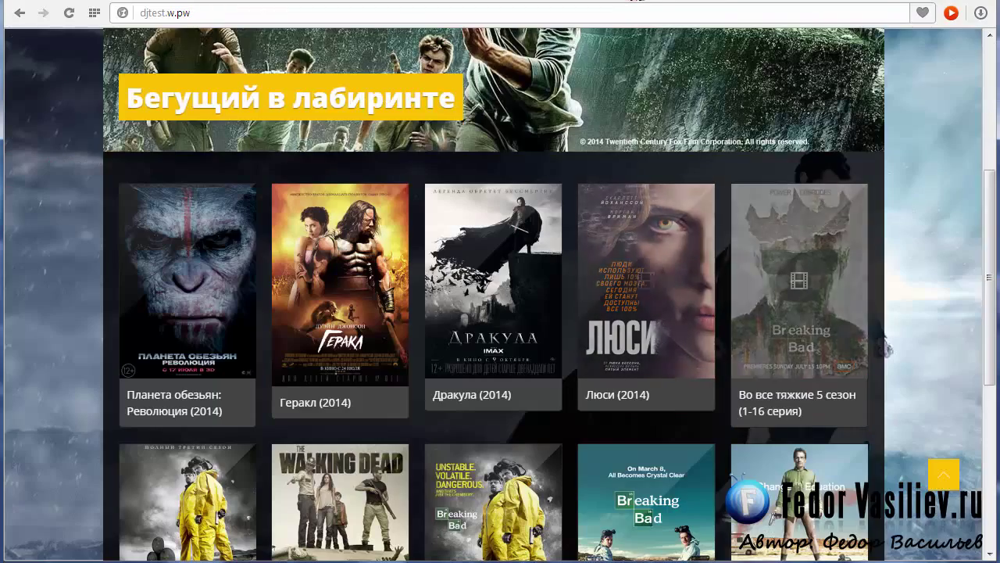
left_click_drag(987, 234, 988, 117)
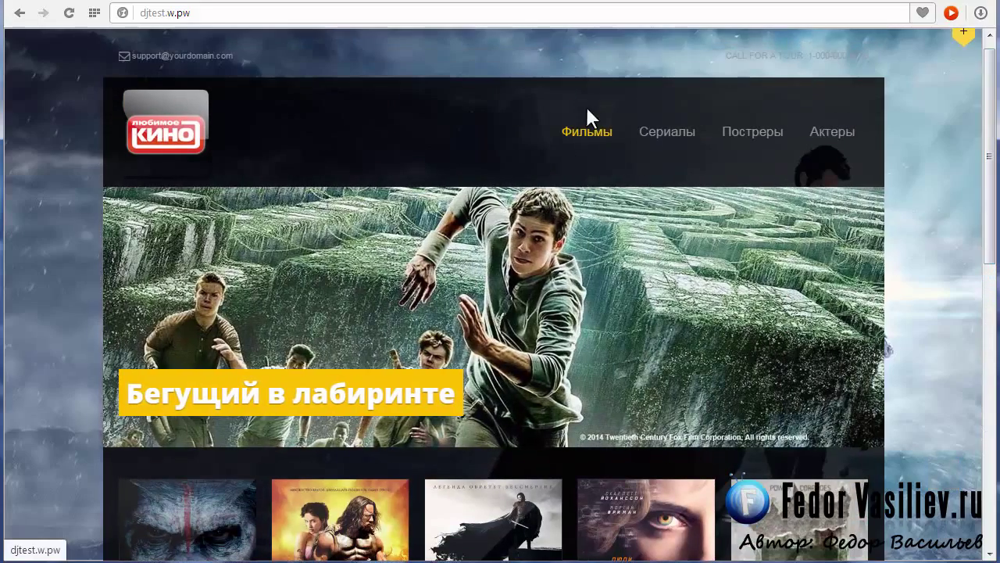
mouse_move(579, 149)
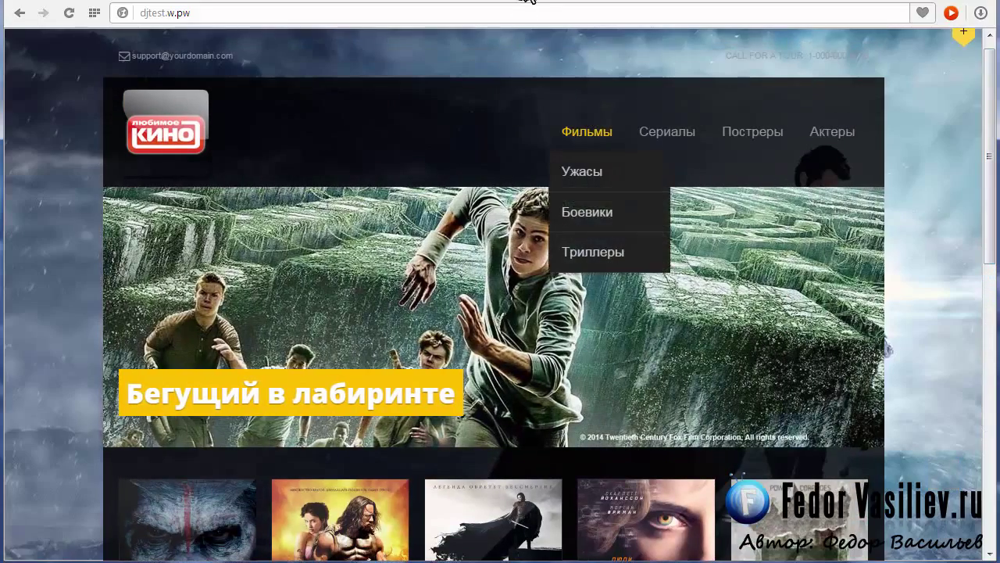
scroll(336, 136, "down", 2)
scroll(623, 166, "up", 3)
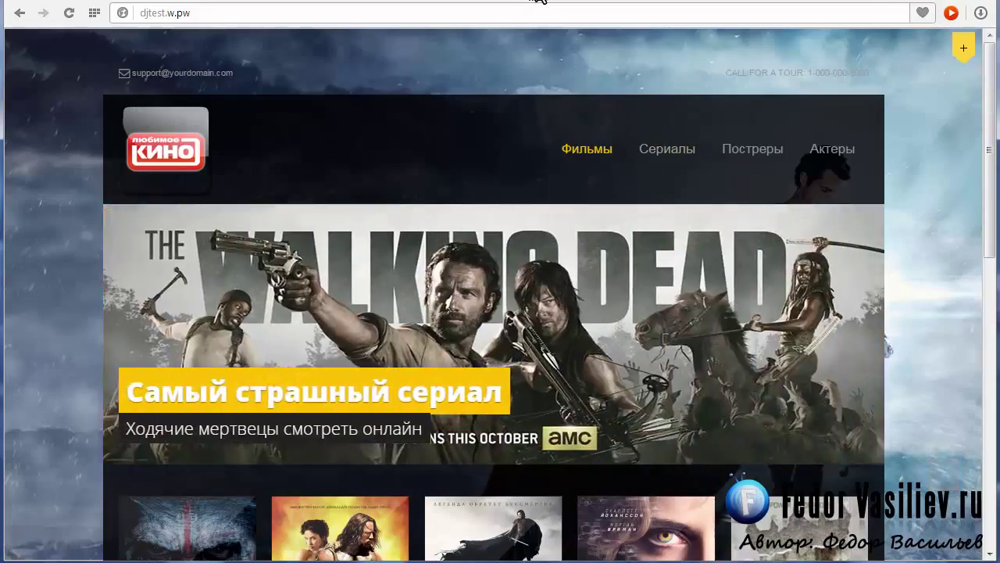
Open the reading settings (Чтение) and check the page choices for the static Главная страница.
left_click(537, 1)
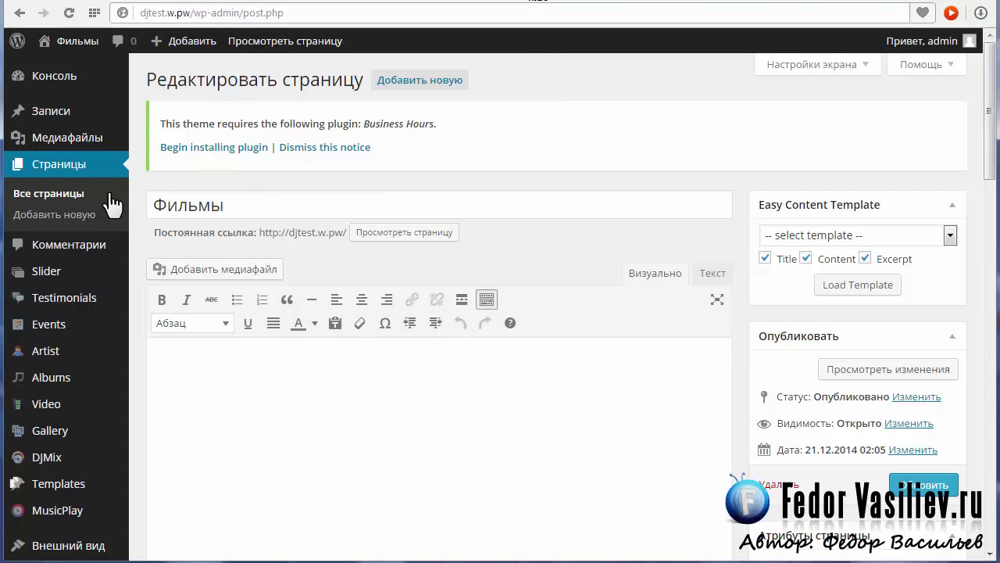
scroll(118, 201, "down", 3)
scroll(125, 305, "down", 2)
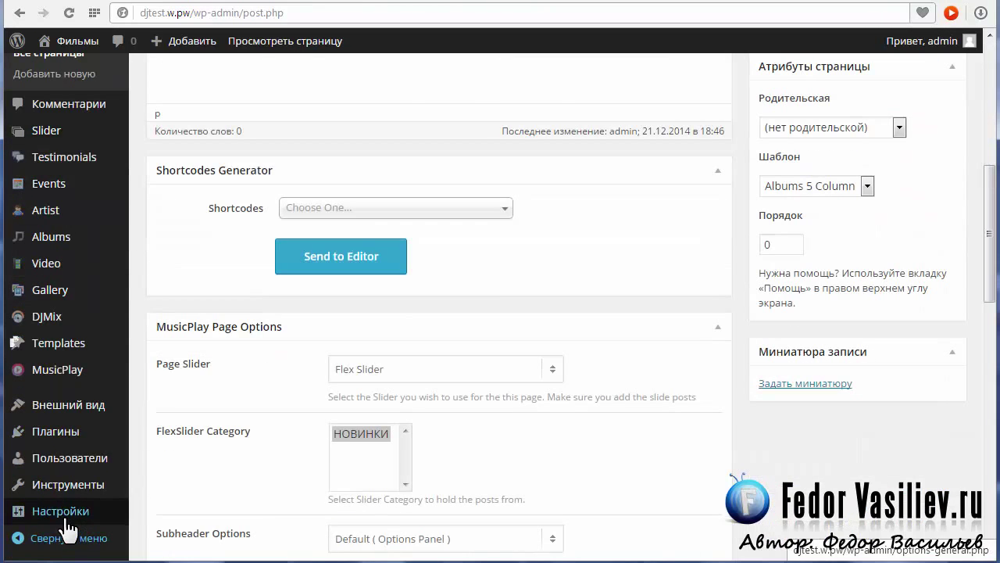
mouse_move(69, 528)
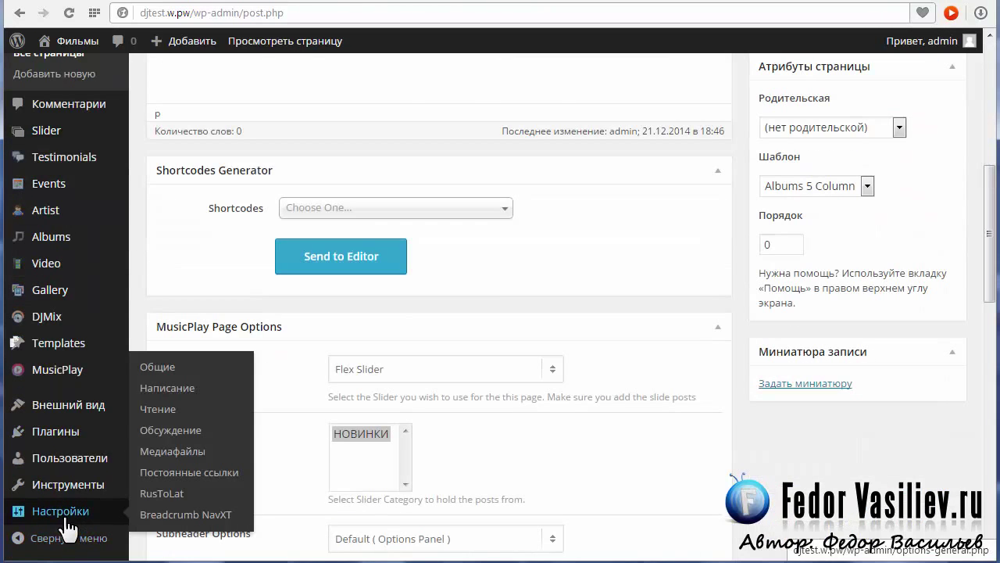
left_click(154, 416)
scroll(170, 273, "down", 2)
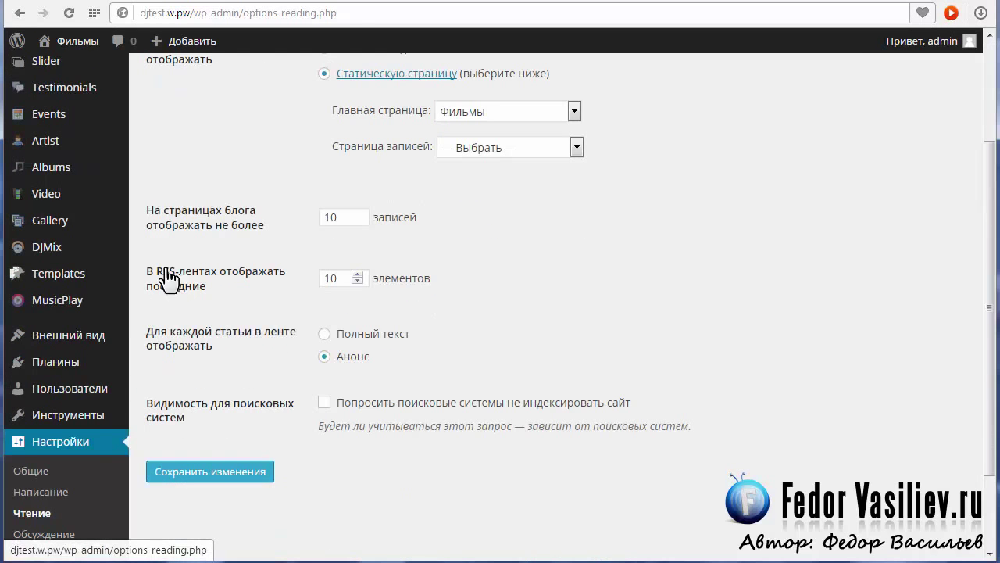
scroll(158, 342, "up", 2)
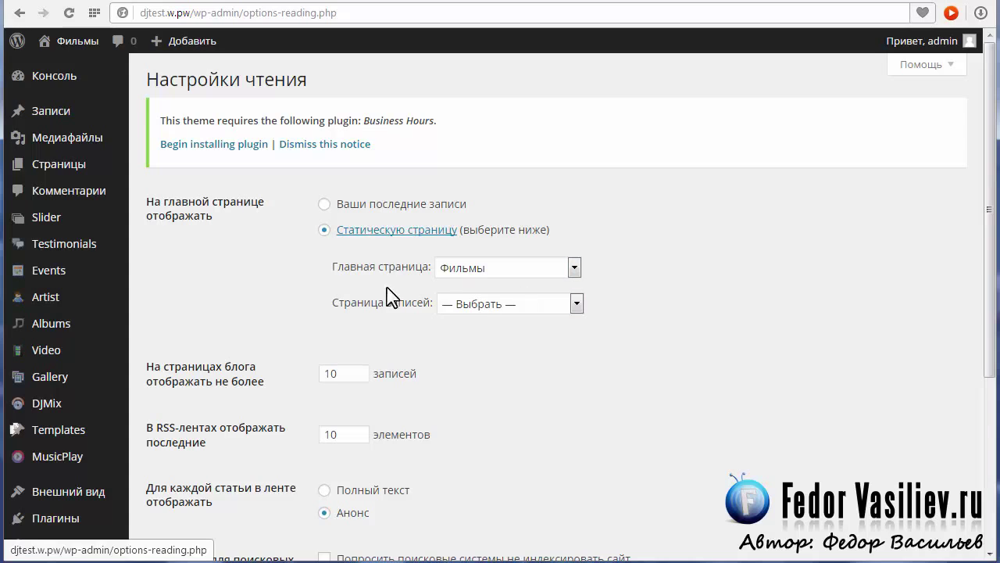
left_click(574, 269)
left_click(574, 268)
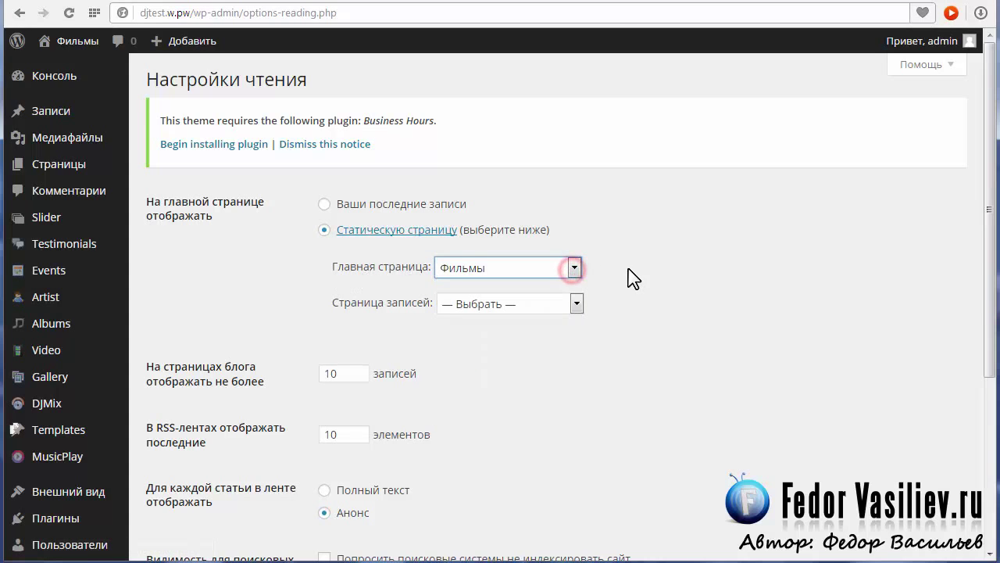
Look through the film and series posters on the public home page down to the last row.
left_click(632, 2)
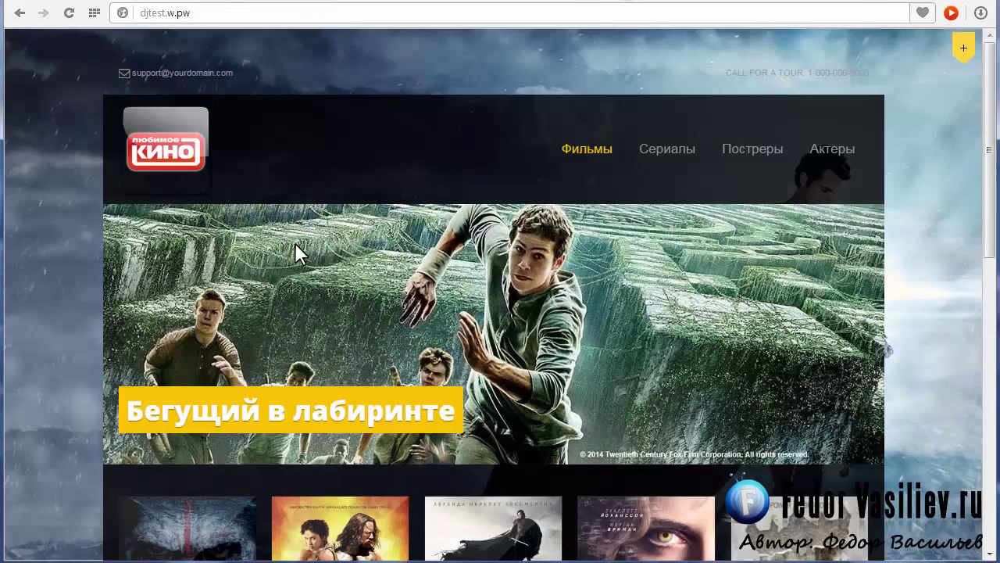
scroll(299, 252, "down", 9)
scroll(394, 263, "up", 8)
scroll(419, 233, "down", 5)
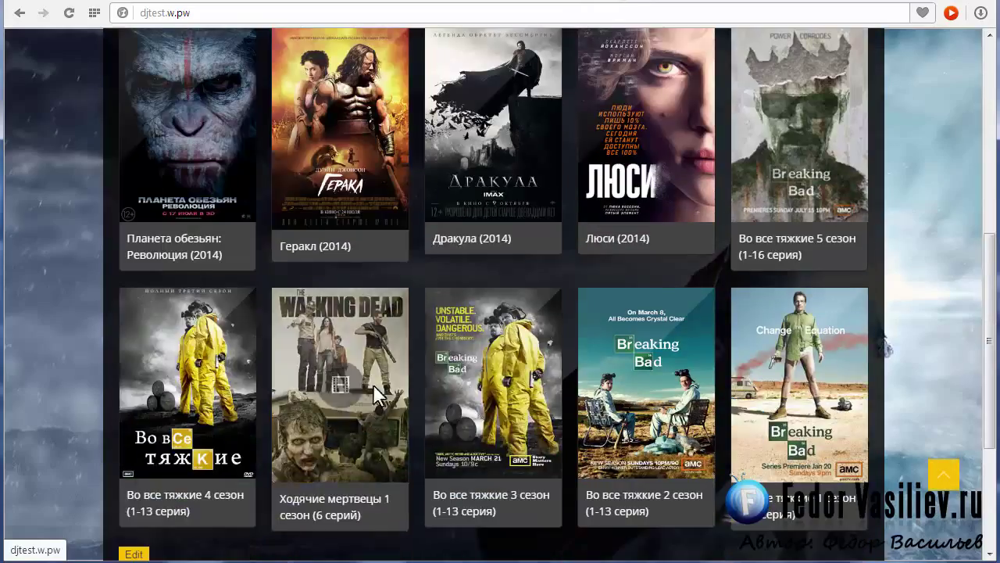
scroll(379, 394, "down", 2)
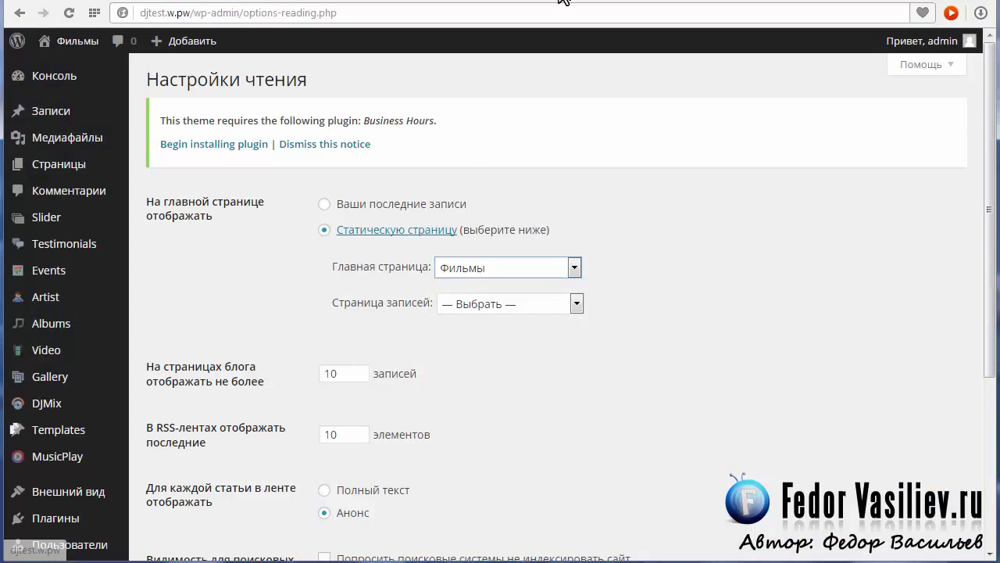
Highlight the blog page entry limit in the reading settings and compare it with the posters on the public home page.
scroll(735, 363, "down", 2)
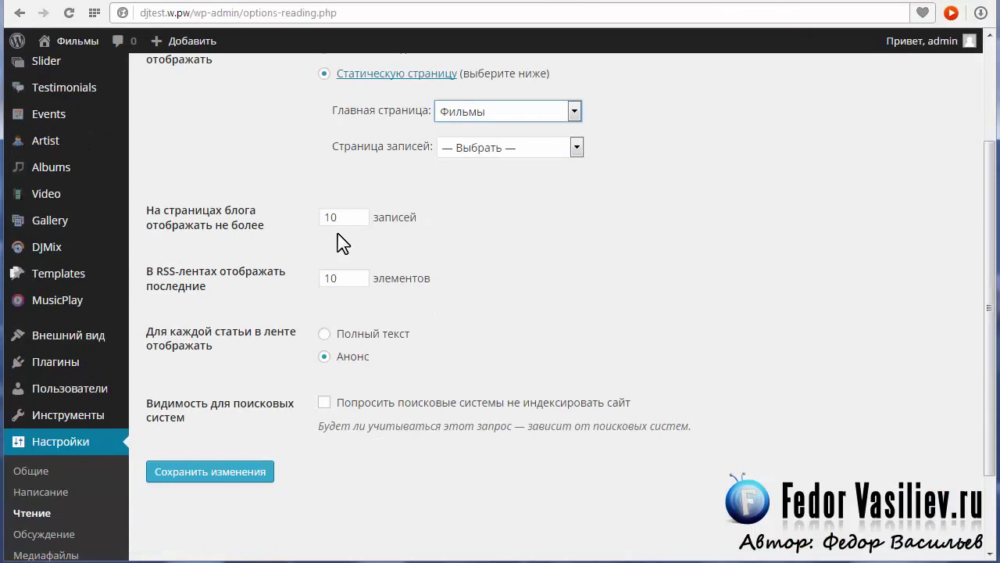
left_click_drag(344, 218, 245, 229)
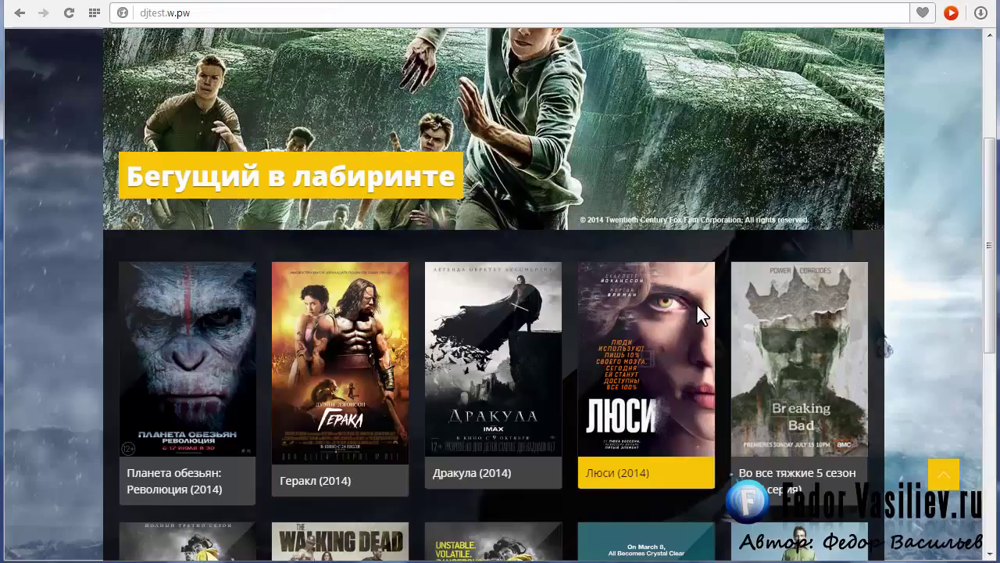
scroll(696, 303, "down", 5)
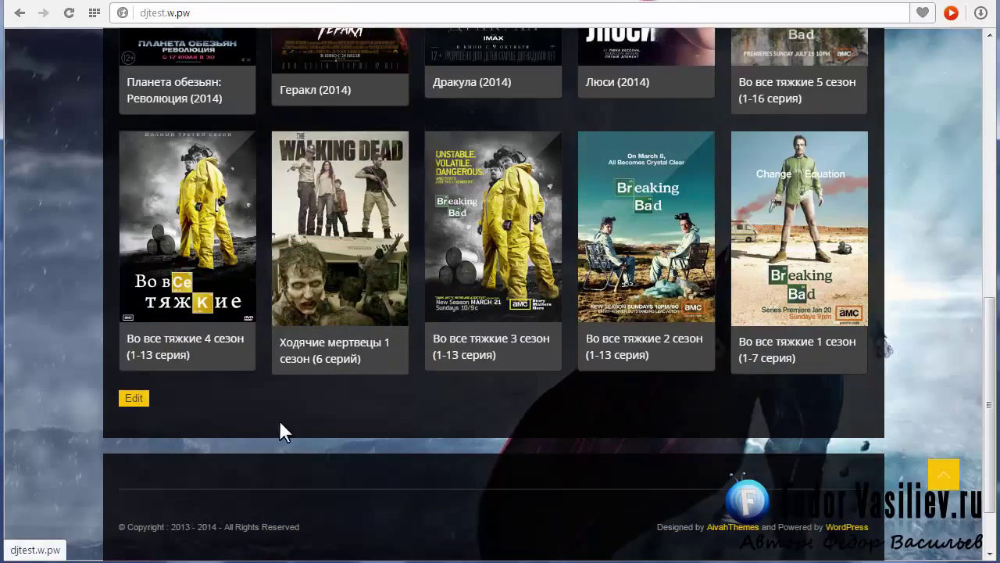
scroll(497, 448, "up", 4)
scroll(67, 420, "down", 3)
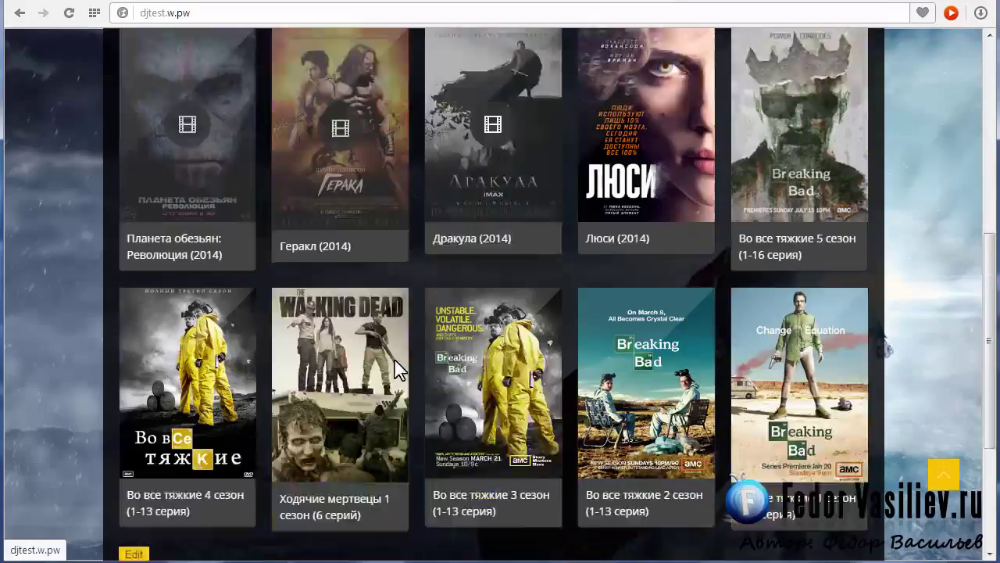
scroll(431, 483, "up", 1)
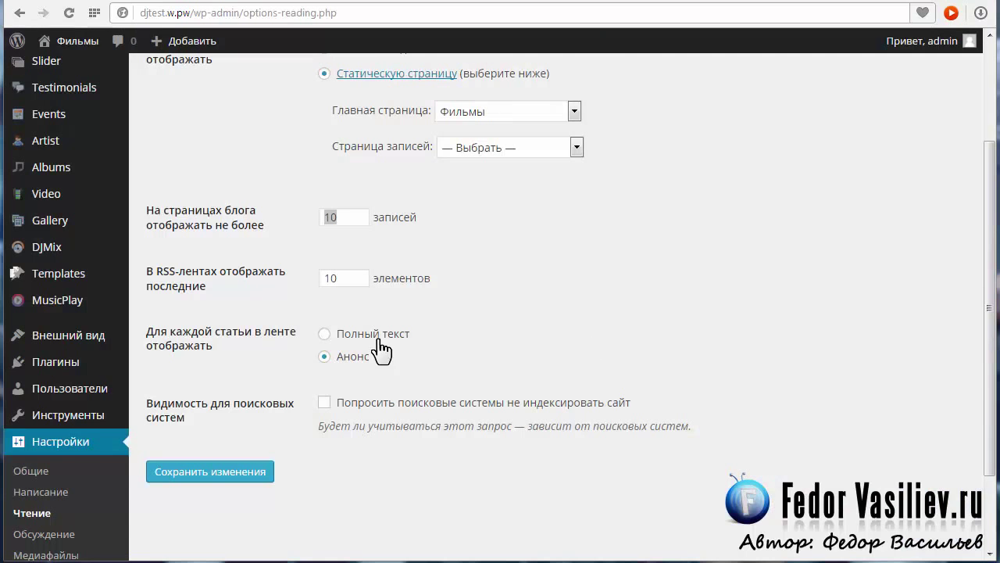
mouse_move(43, 309)
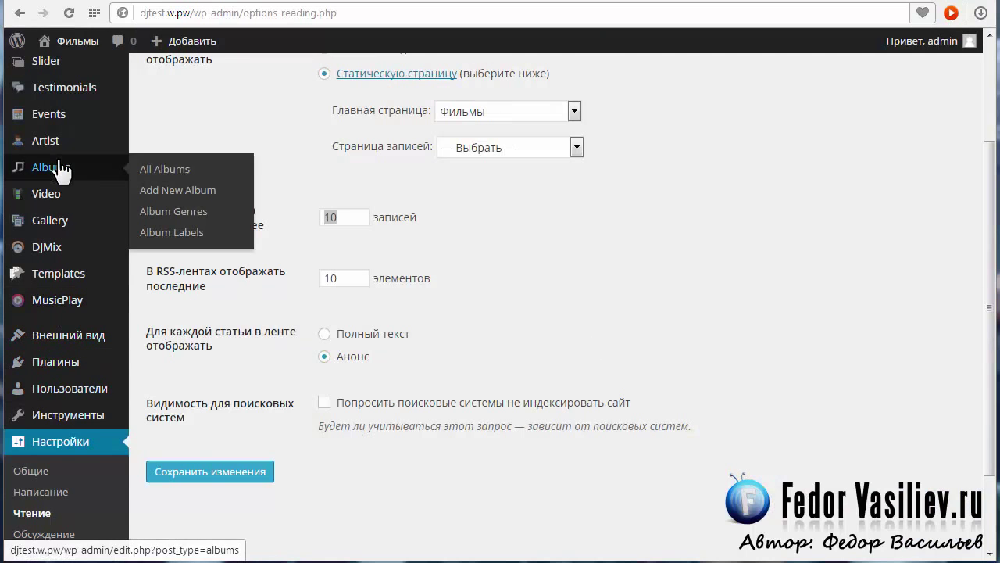
mouse_move(73, 334)
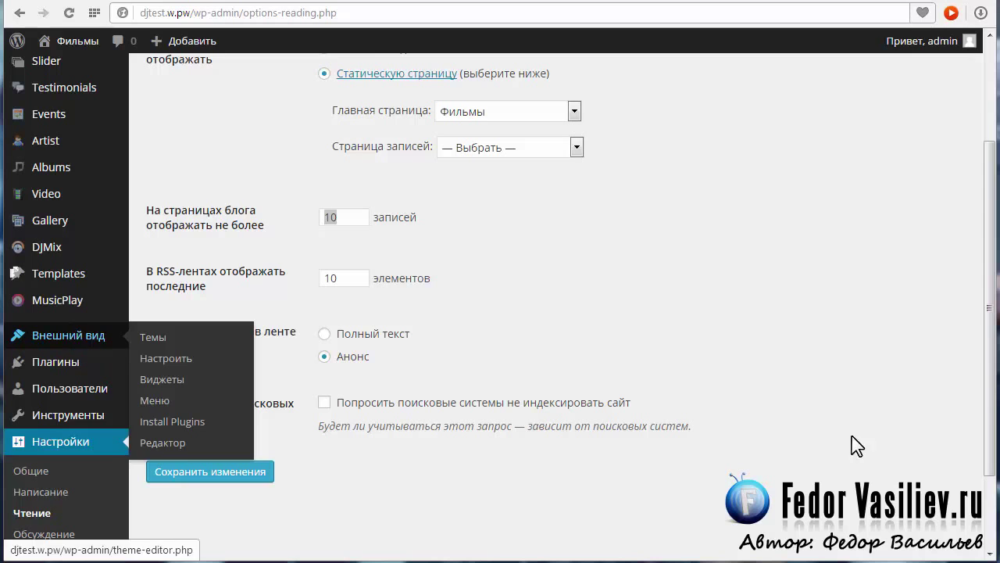
scroll(988, 401, "down", 2)
scroll(992, 337, "up", 3)
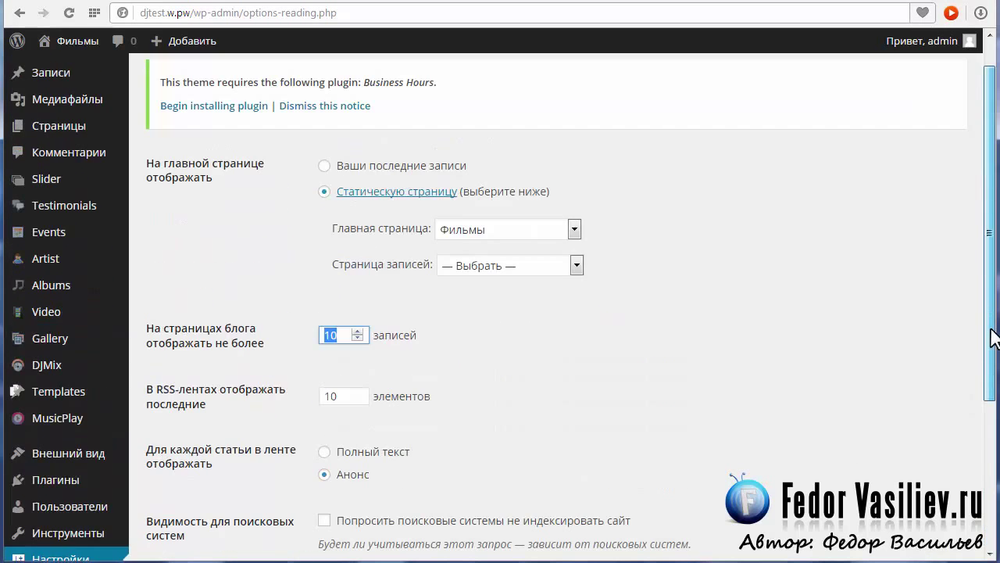
Open the album Во все тяжкие 4 сезон (1-13 серия) for editing and review its artists, genres, page background and subheader background.
left_click(45, 291)
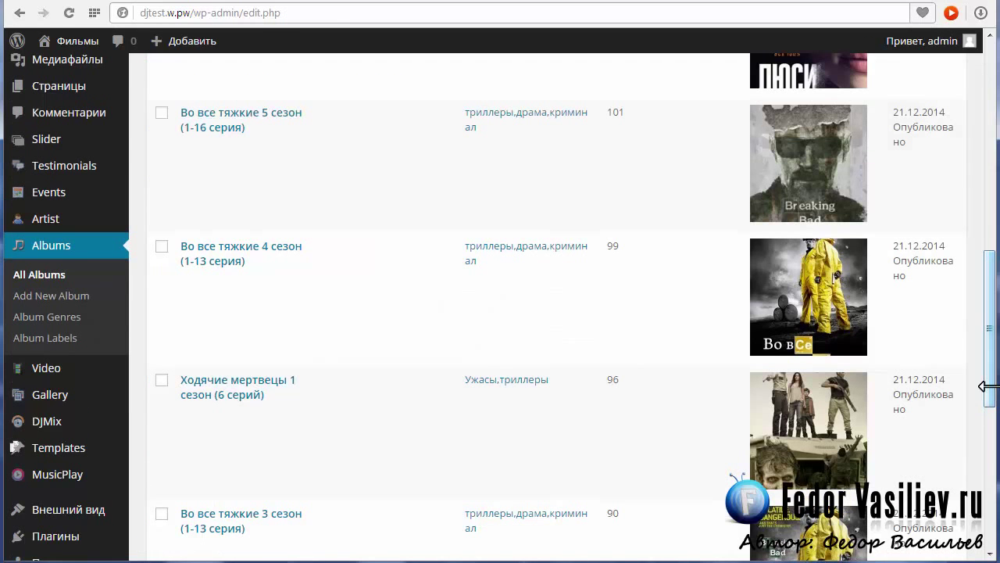
left_click(216, 247)
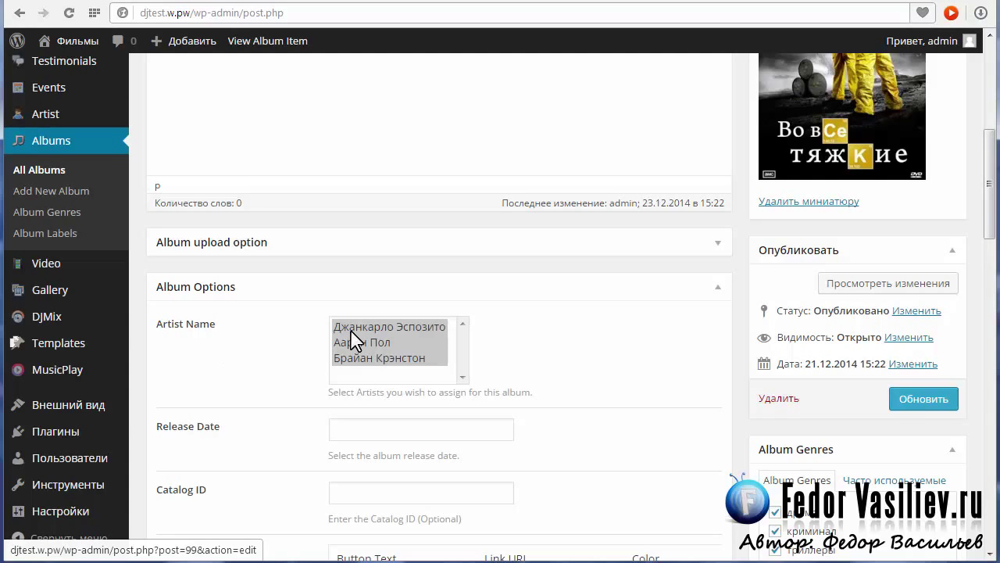
scroll(989, 222, "down", 1)
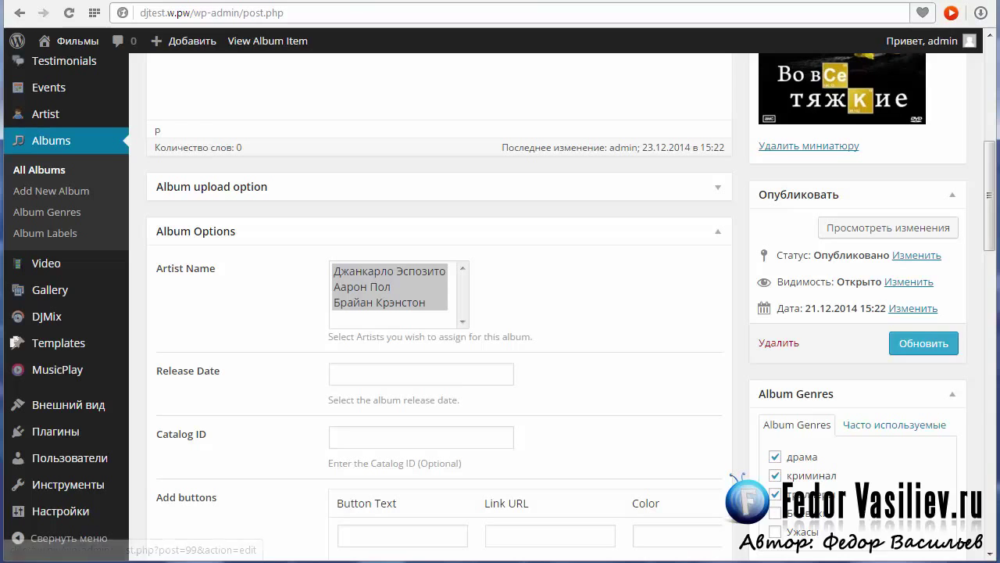
scroll(989, 227, "down", 2)
scroll(989, 228, "down", 6)
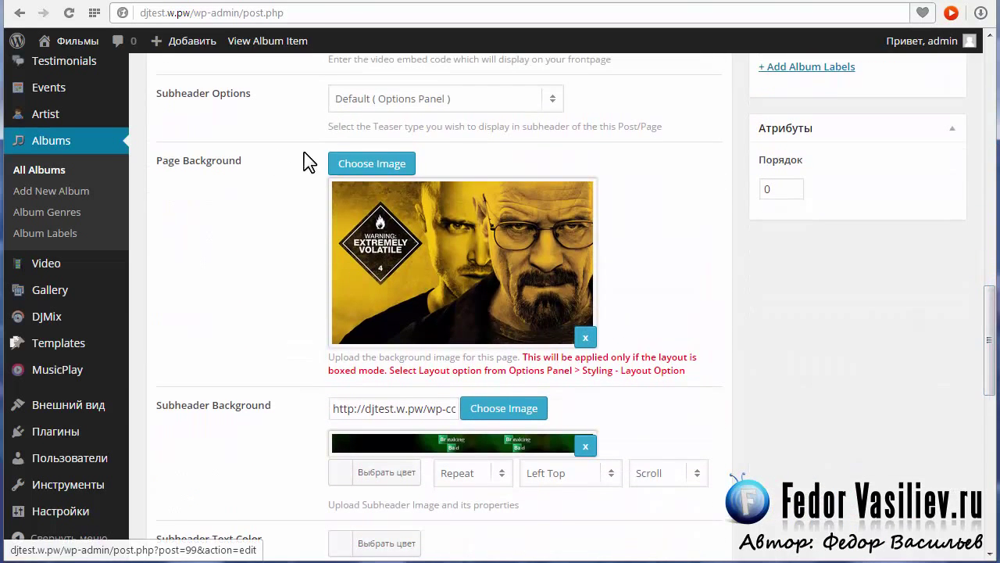
Open the public page of Во все тяжкие 4 сезон (1-13 серия) from its home page poster.
key("ctrl+Tab")
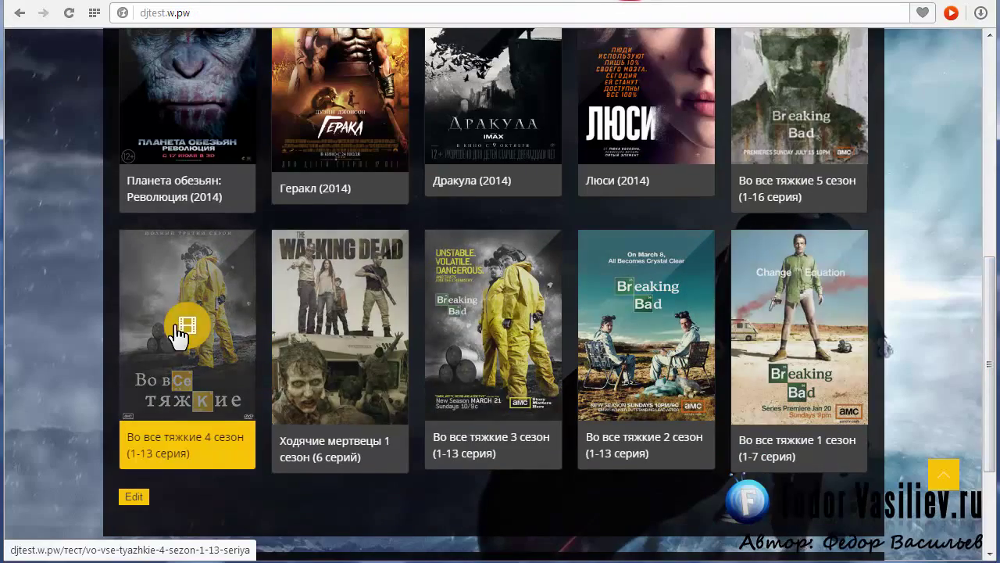
left_click(176, 328)
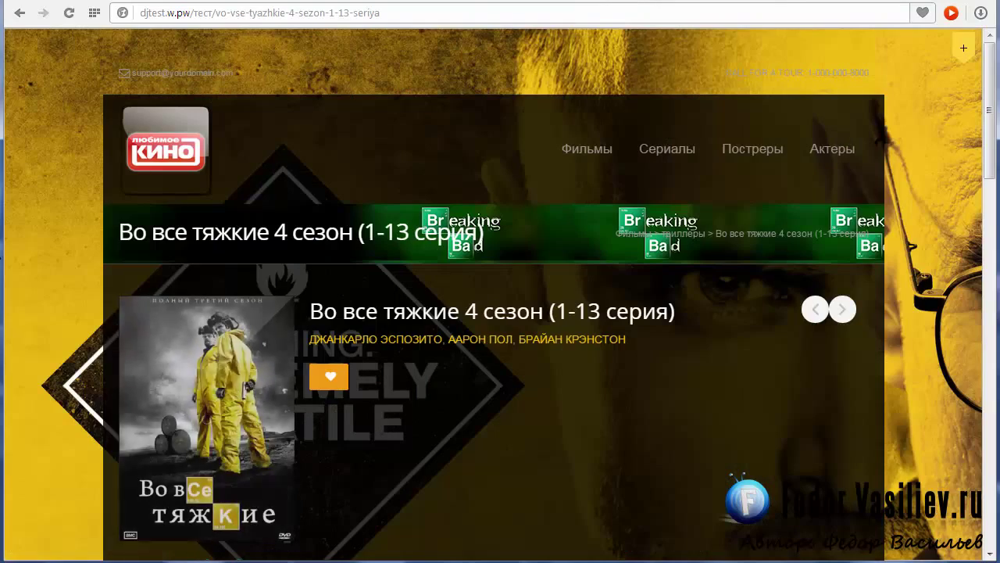
Compare the public page of Во все тяжкие 4 сезон (1-13 серия) with the Subheader Background image in its album options.
scroll(997, 246, "down", 1)
scroll(997, 247, "down", 4)
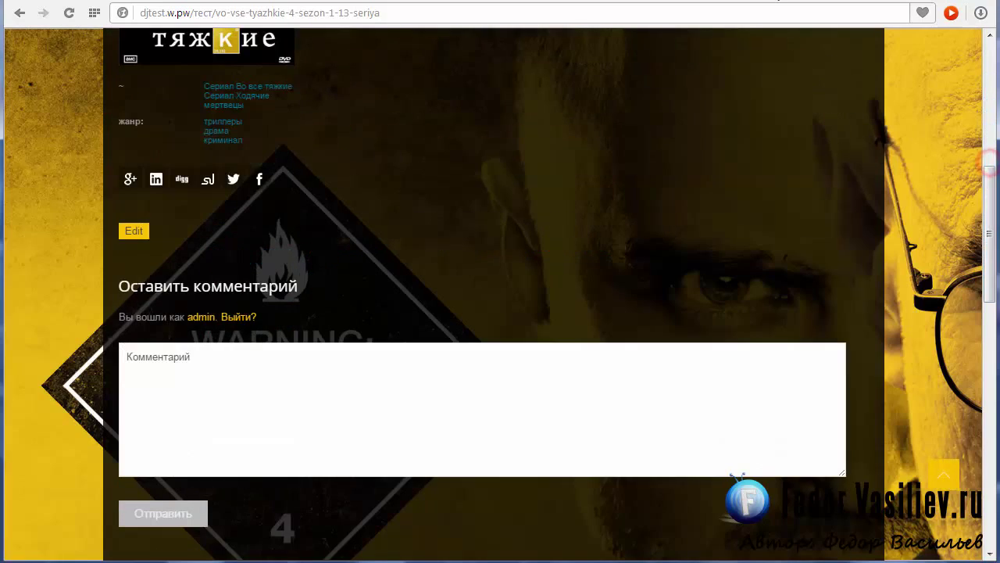
key("ctrl+Tab")
scroll(675, 227, "down", 1)
scroll(665, 378, "down", 2)
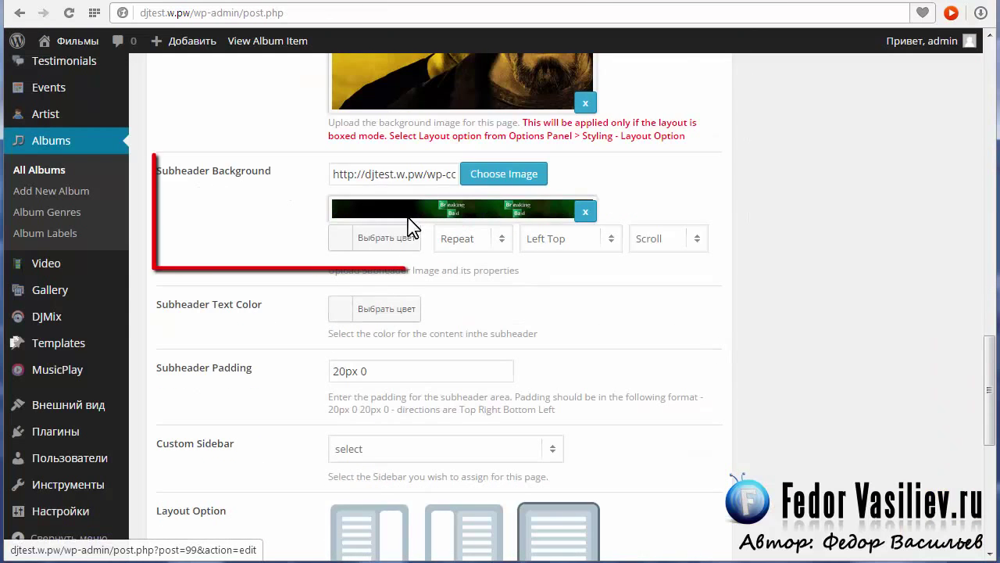
left_click(634, 2)
scroll(428, 200, "up", 7)
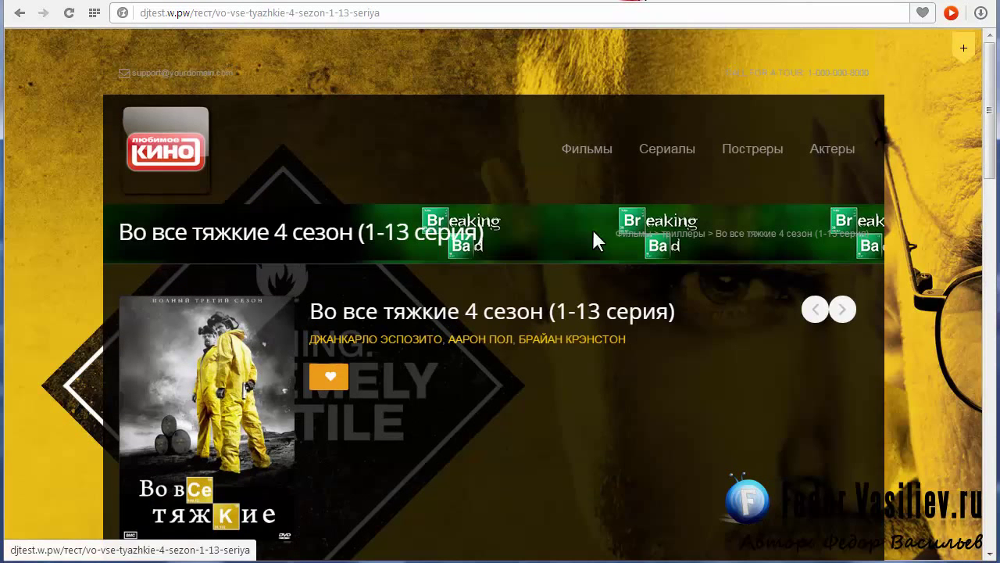
left_click(494, 2)
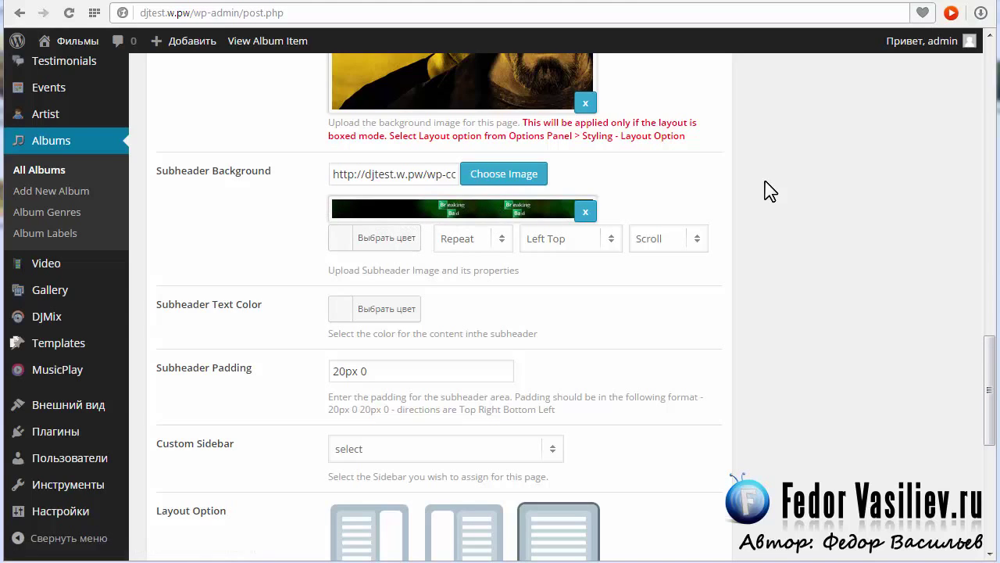
left_click(651, 6)
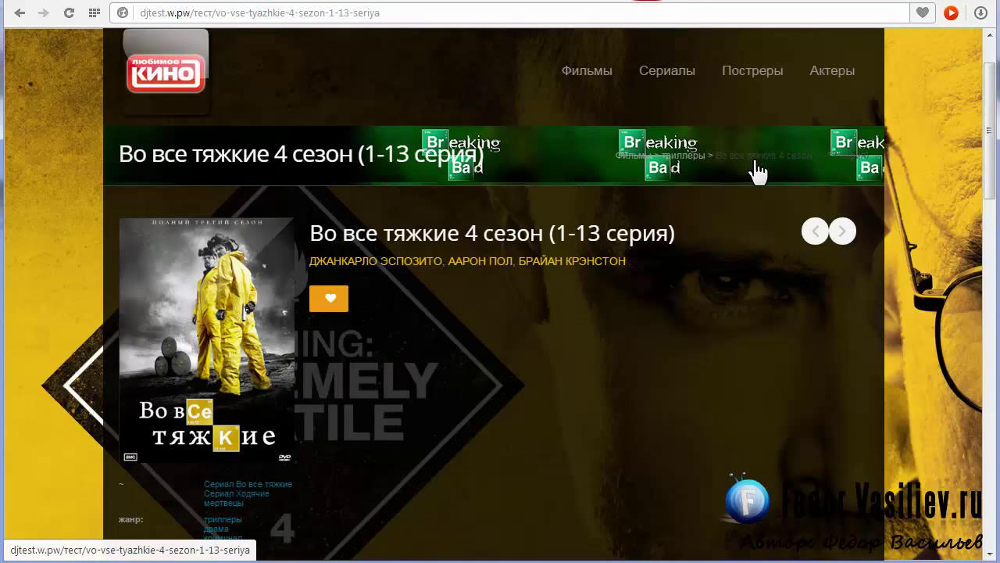
Review the album's featured image, artists, genres and labels, and view the Сериалы submenu on its public page.
left_click(647, 1)
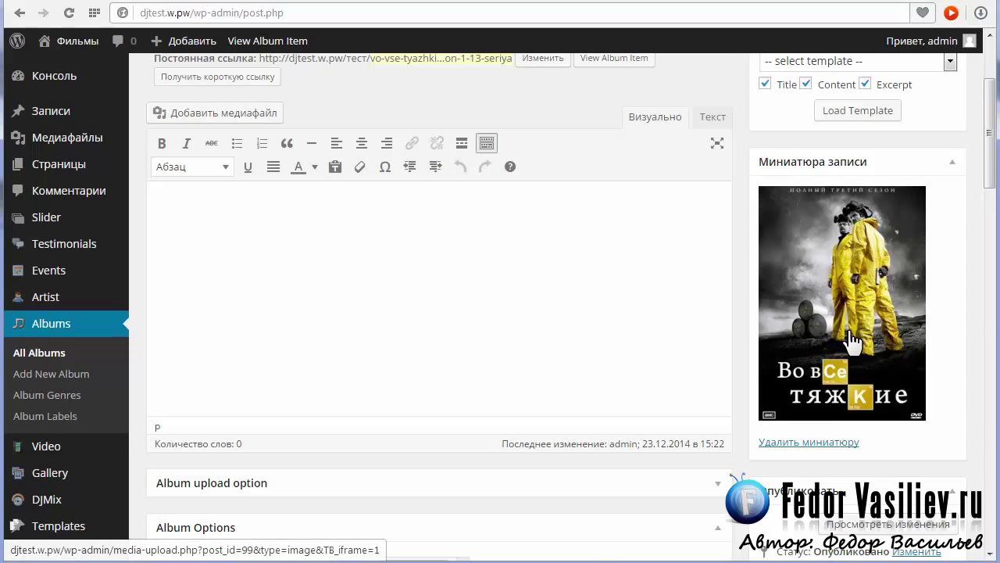
left_click_drag(989, 181, 715, 354)
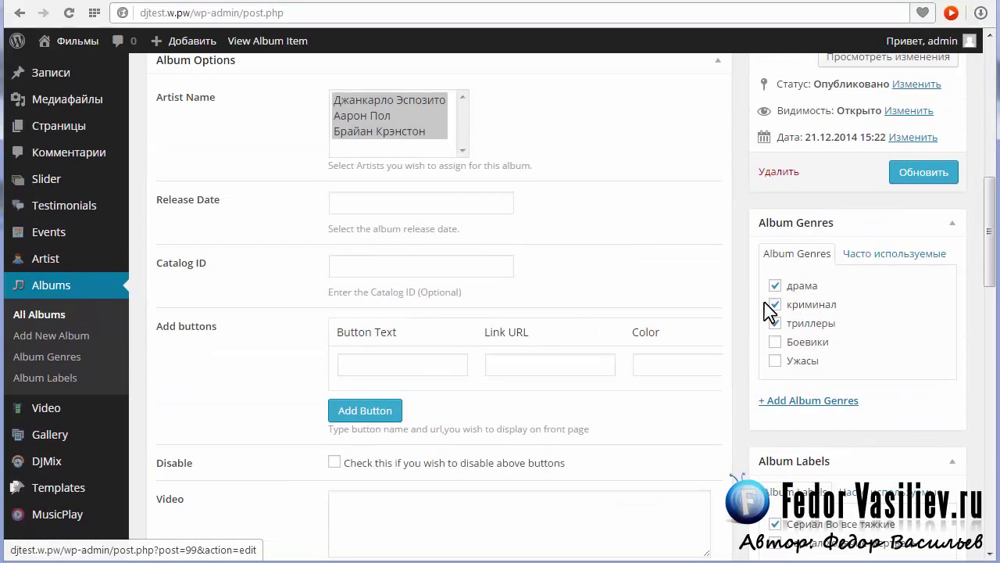
left_click_drag(989, 286, 983, 263)
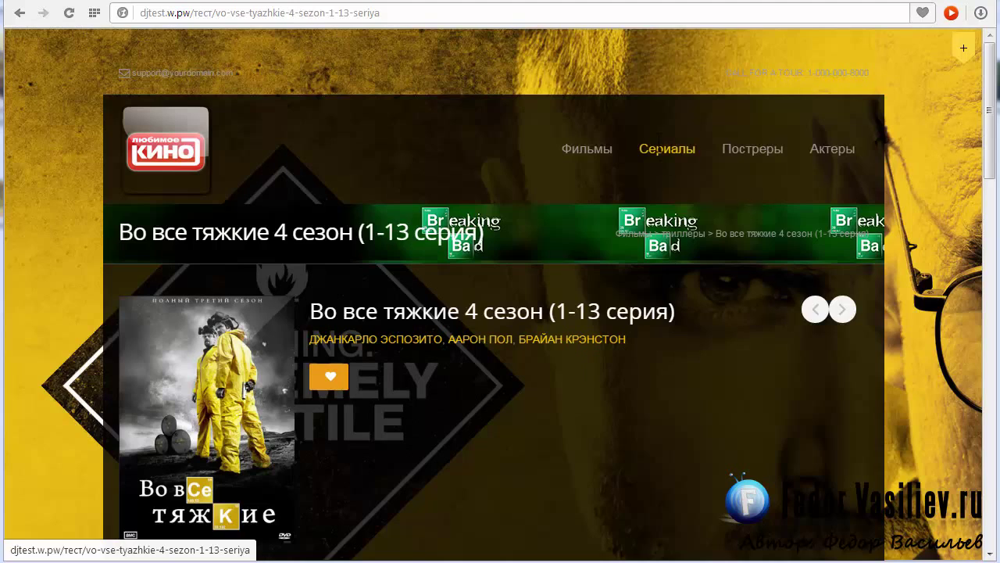
mouse_move(659, 148)
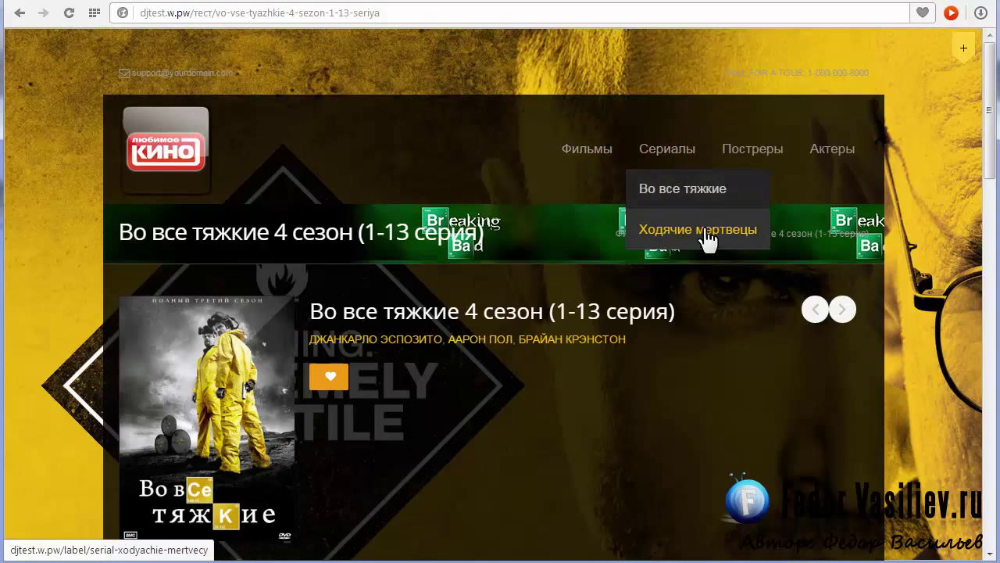
Open the site's menu structure for editing and expand the Ссылки section for custom menu links.
left_click(630, 2)
scroll(43, 306, "up", 6)
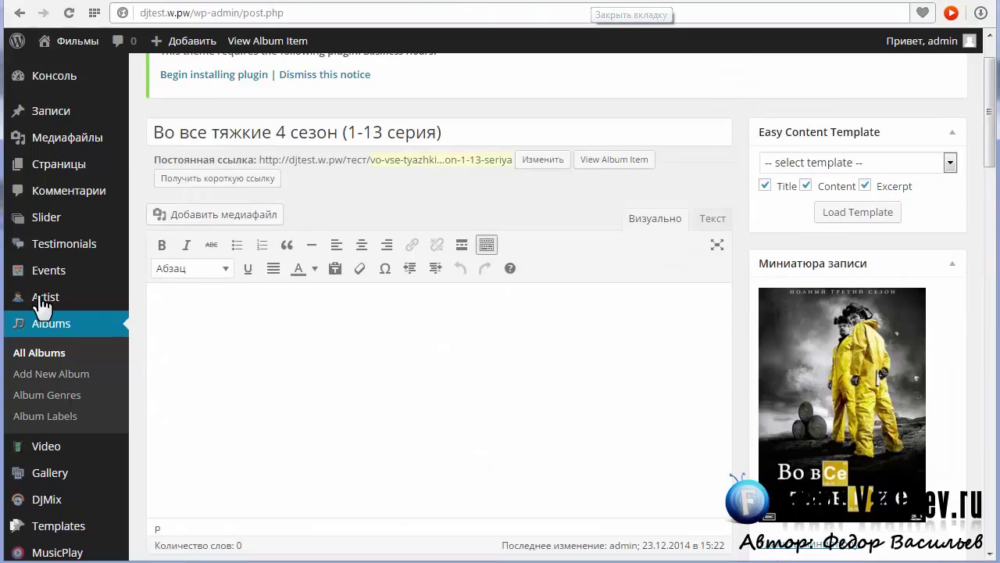
scroll(43, 305, "down", 2)
mouse_move(67, 407)
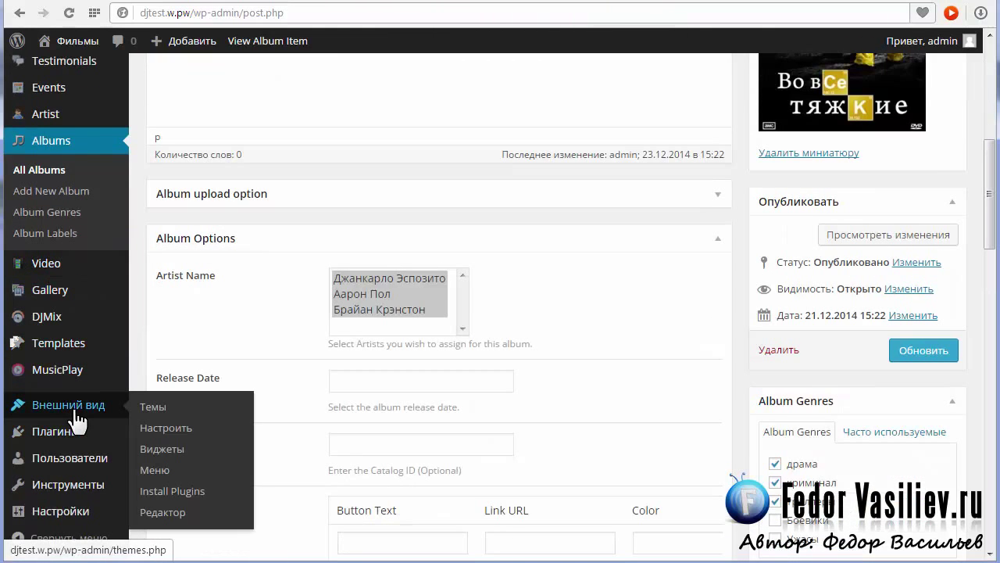
left_click(156, 469)
scroll(476, 332, "down", 3)
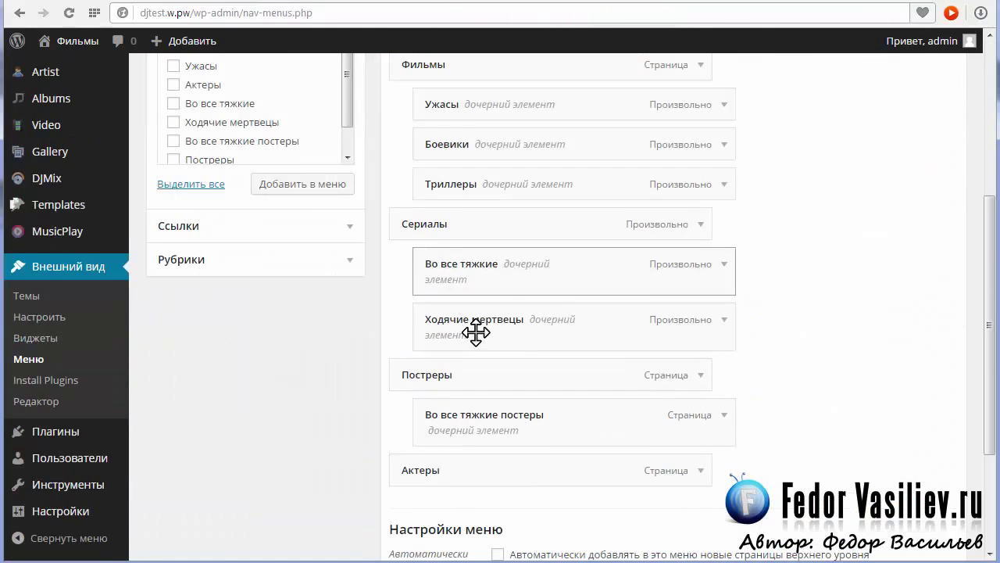
scroll(476, 332, "up", 1)
left_click(179, 304)
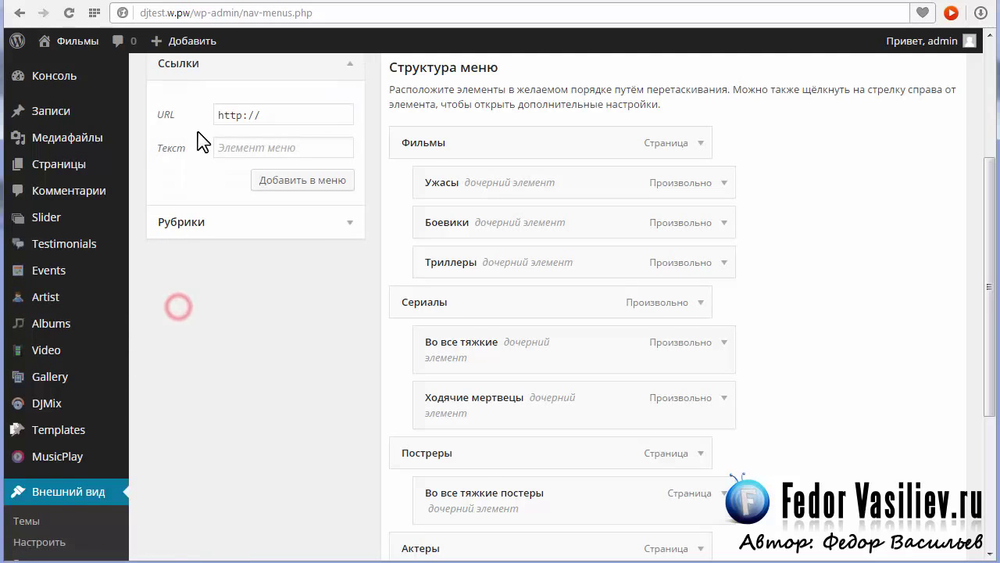
scroll(196, 196, "up", 2)
scroll(745, 347, "down", 2)
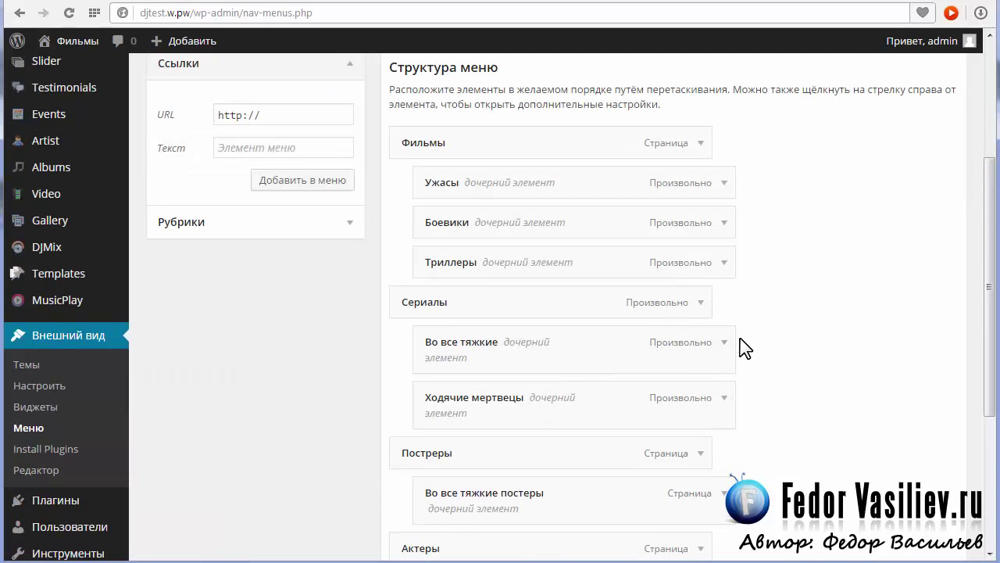
Expand the Сериалы menu item and examine its URL and link text against the custom link fields.
left_click(701, 302)
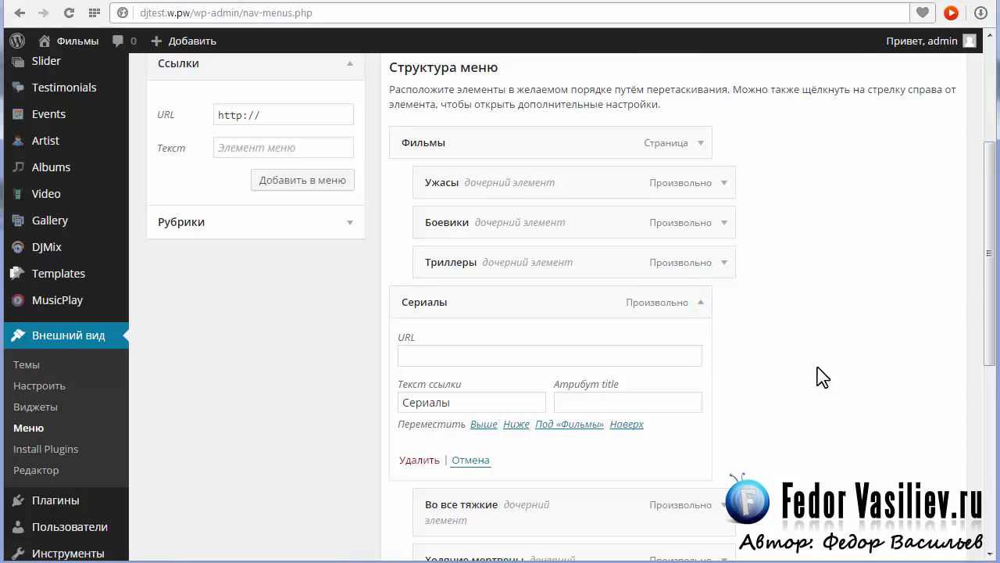
scroll(823, 376, "down", 1)
scroll(346, 319, "up", 2)
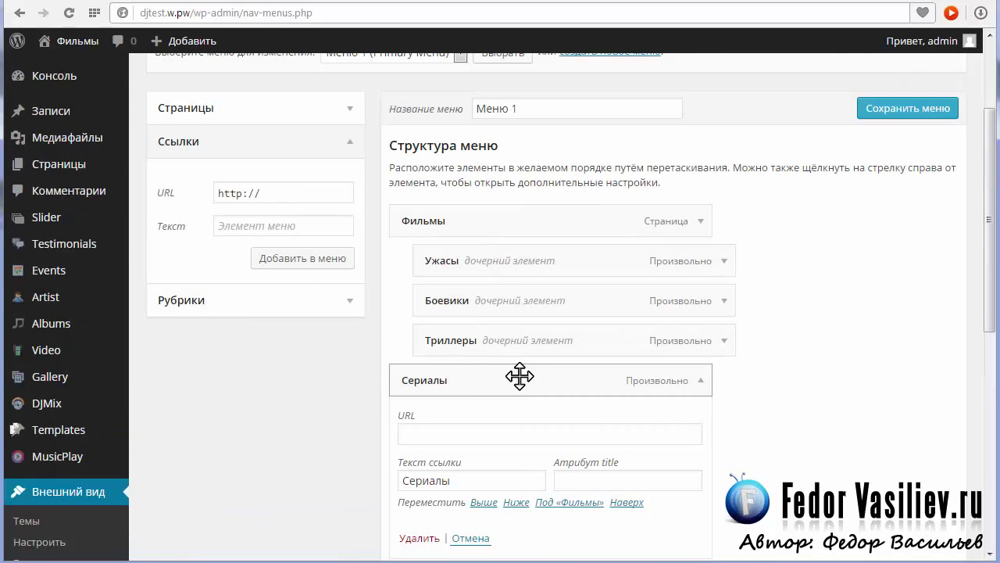
left_click(266, 193)
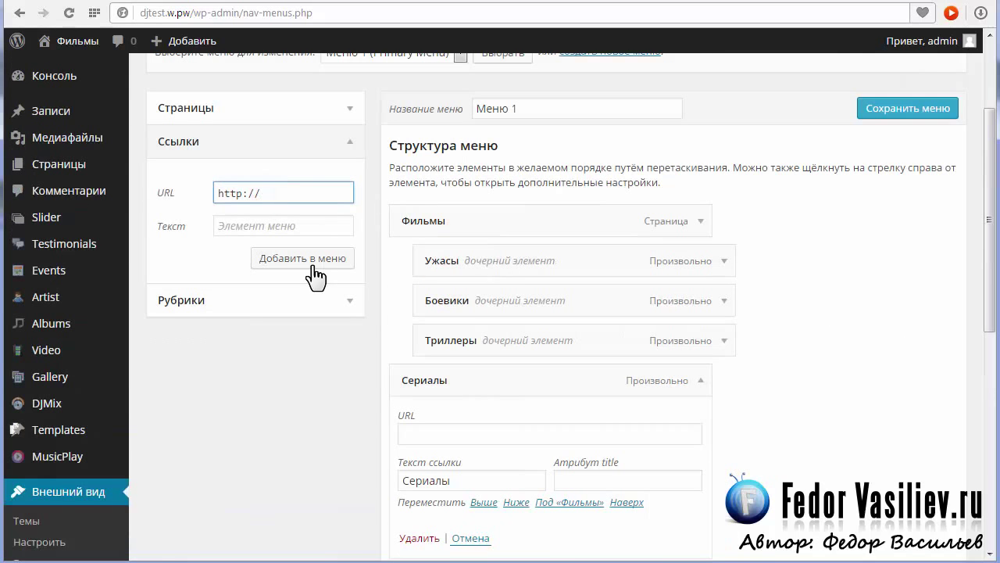
scroll(739, 328, "down", 2)
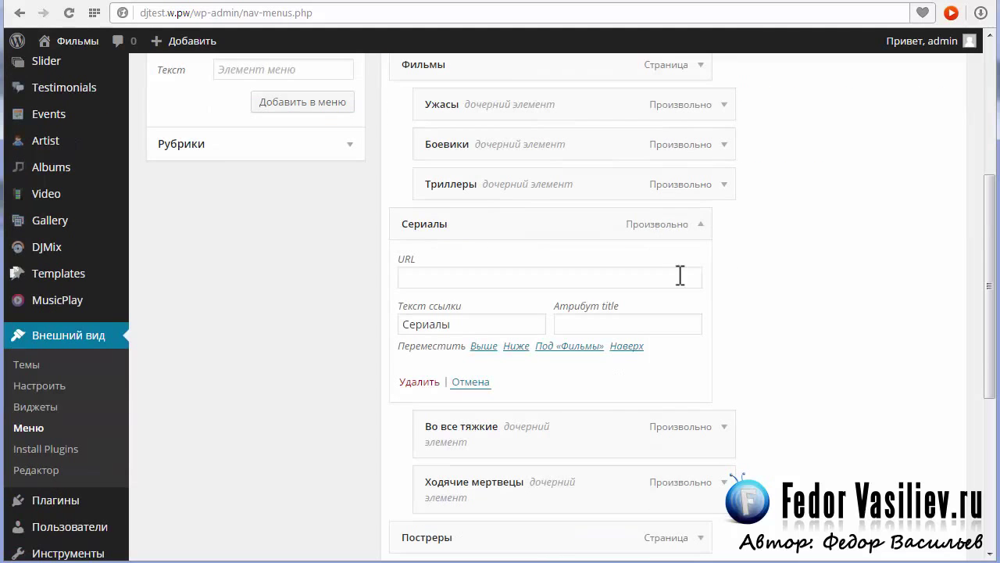
left_click(475, 278)
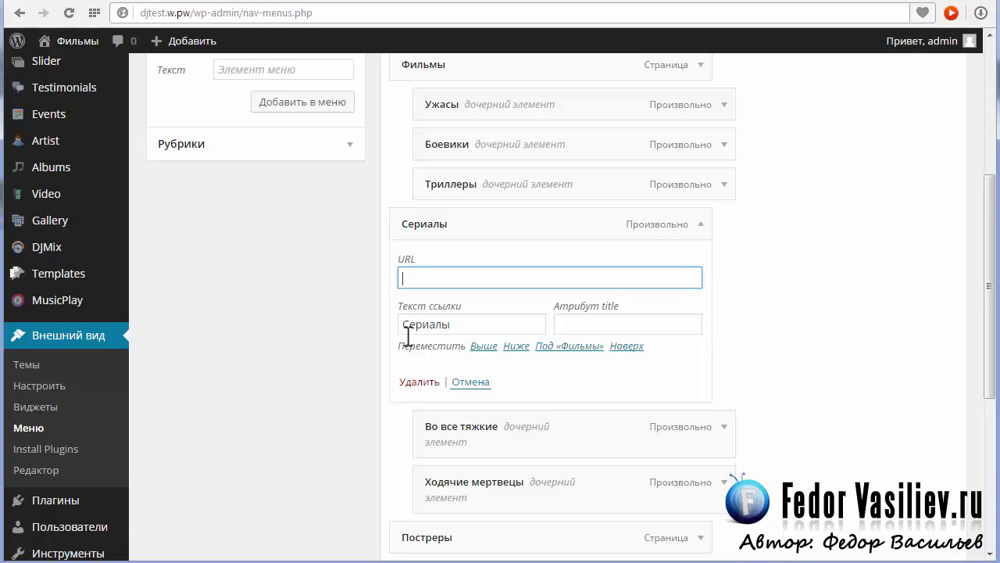
double_click(470, 324)
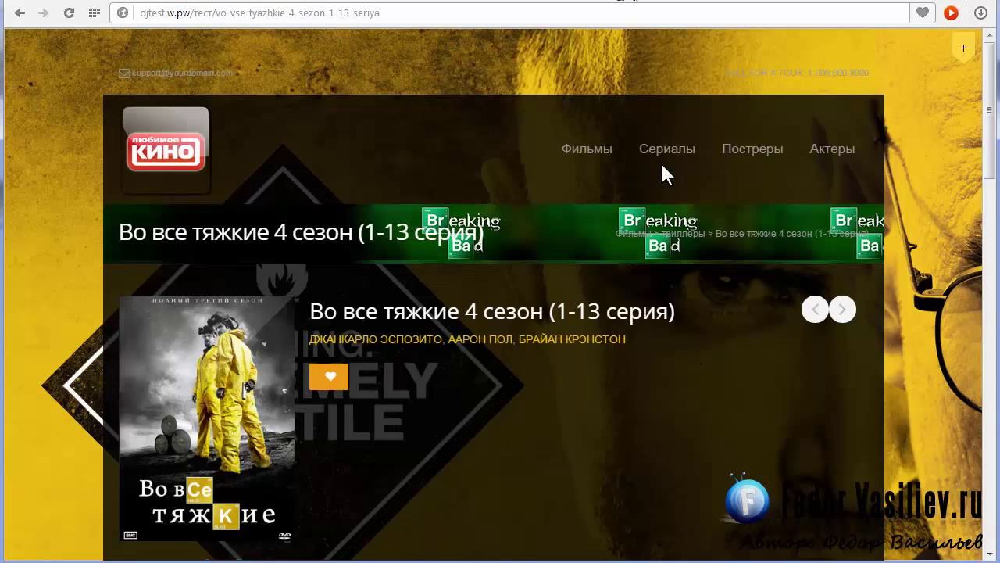
Highlight the domain, the тест segment and the vo-vse-tyazhkie-4-sezon-1-13-seriya slug in the album page's address.
mouse_move(667, 148)
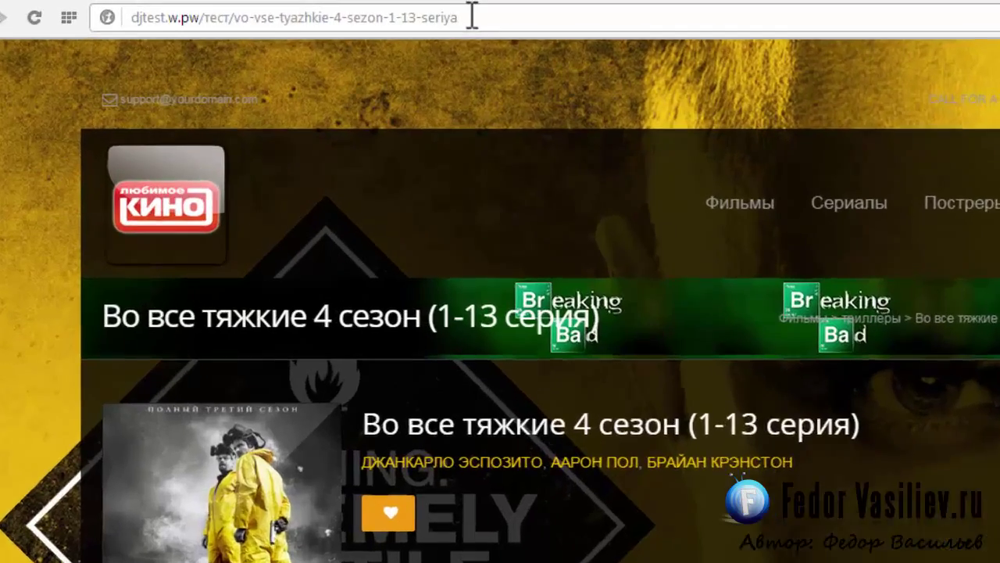
left_click_drag(467, 17, 128, 17)
left_click(194, 18)
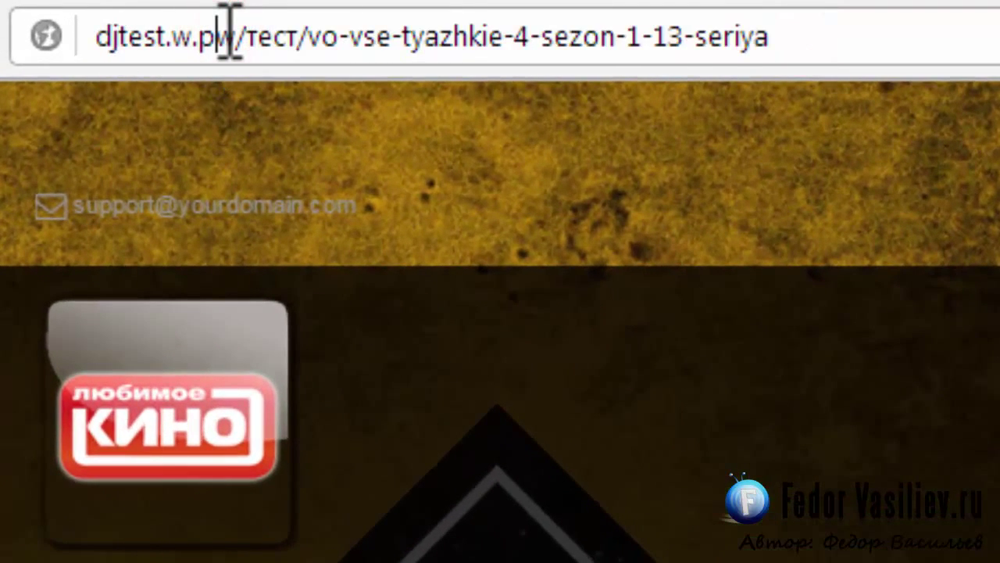
double_click(270, 37)
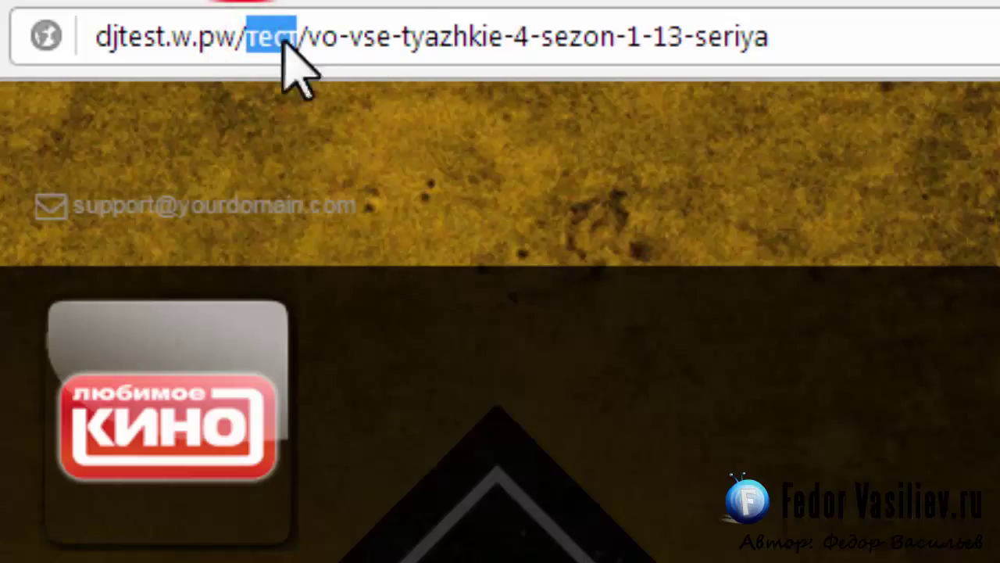
left_click(306, 37)
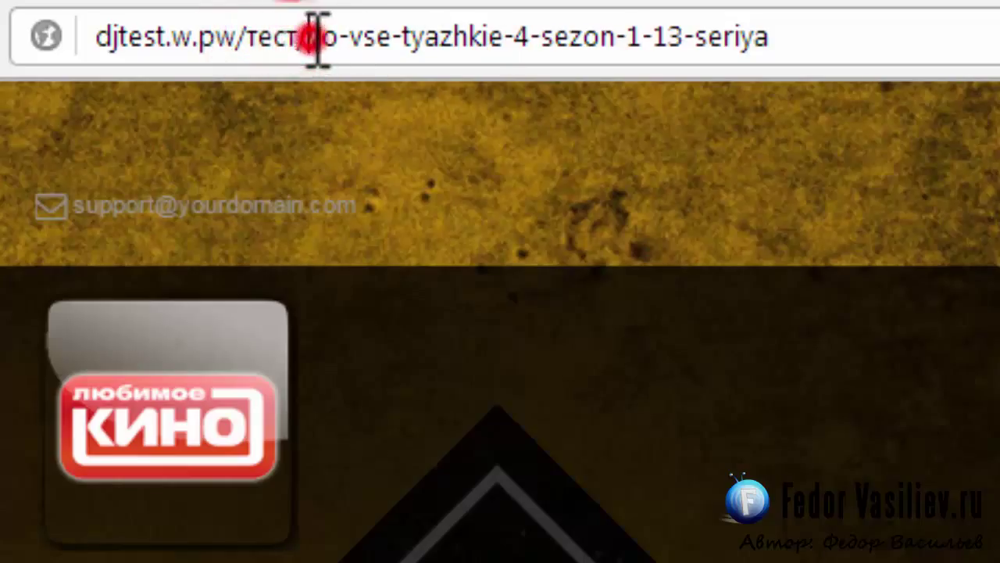
left_click_drag(309, 37, 681, 40)
left_click(615, 31)
left_click_drag(853, 38, 313, 63)
left_click(868, 35)
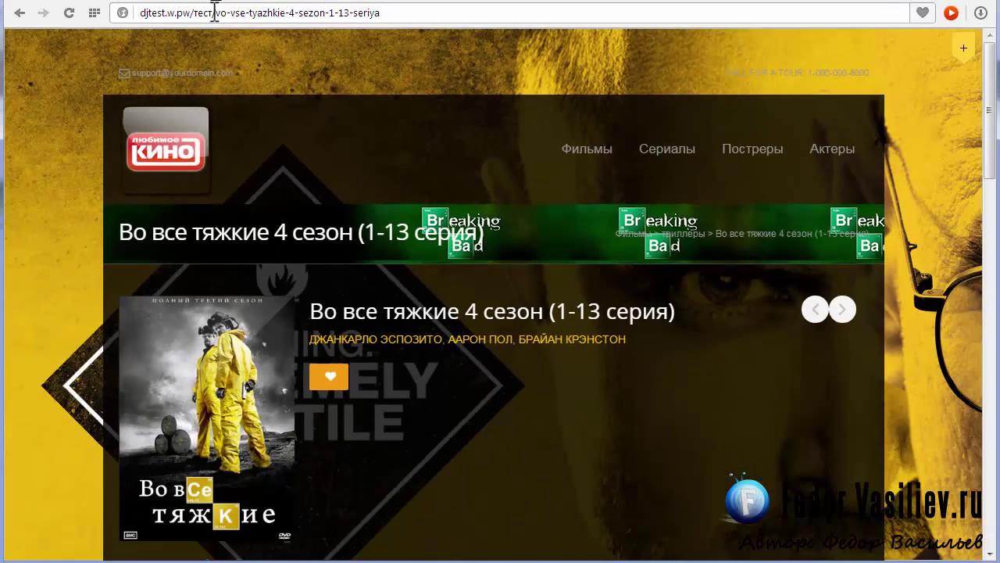
Highlight the тест segment between the domain and the album slug in the page address.
double_click(202, 13)
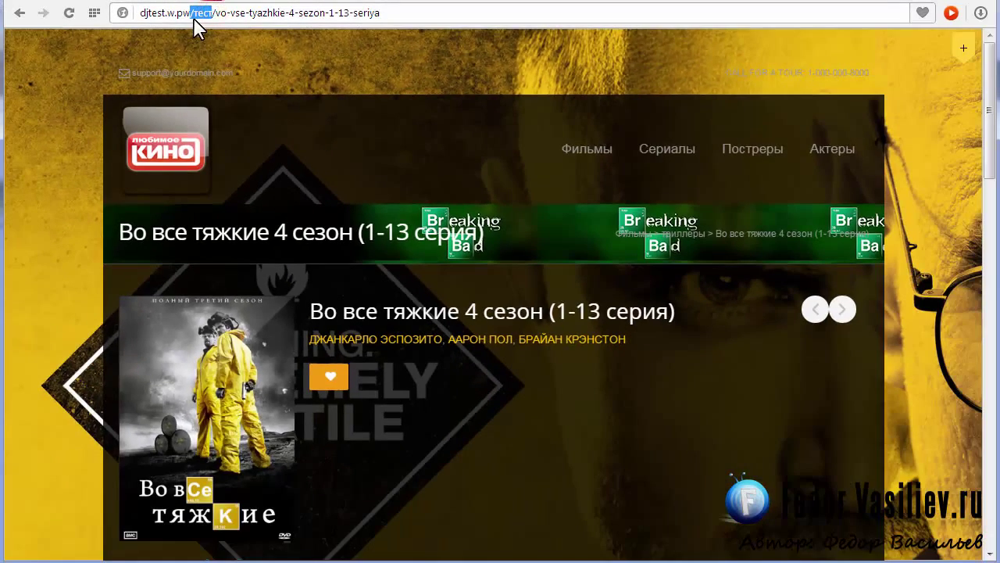
double_click(201, 14)
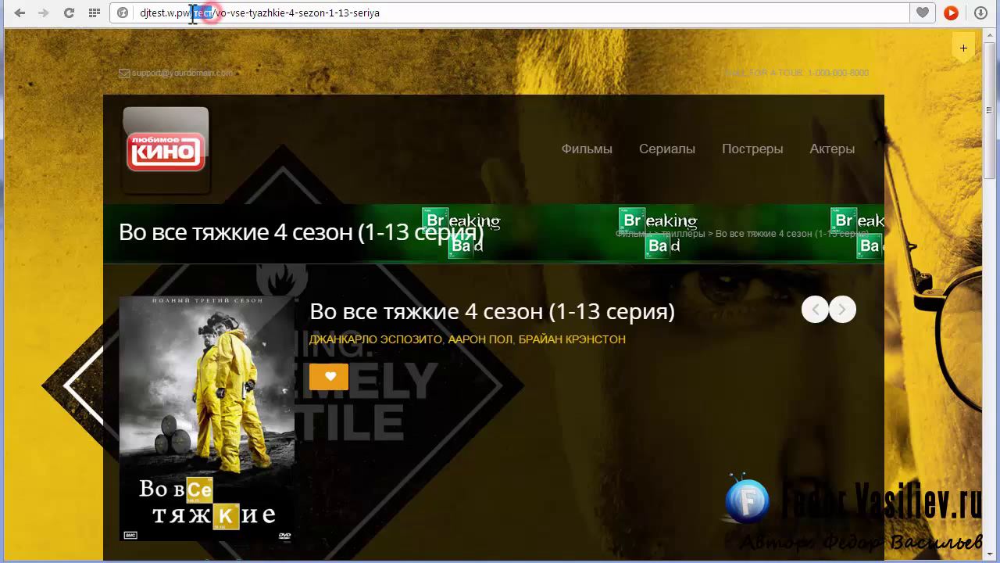
left_click(198, 16)
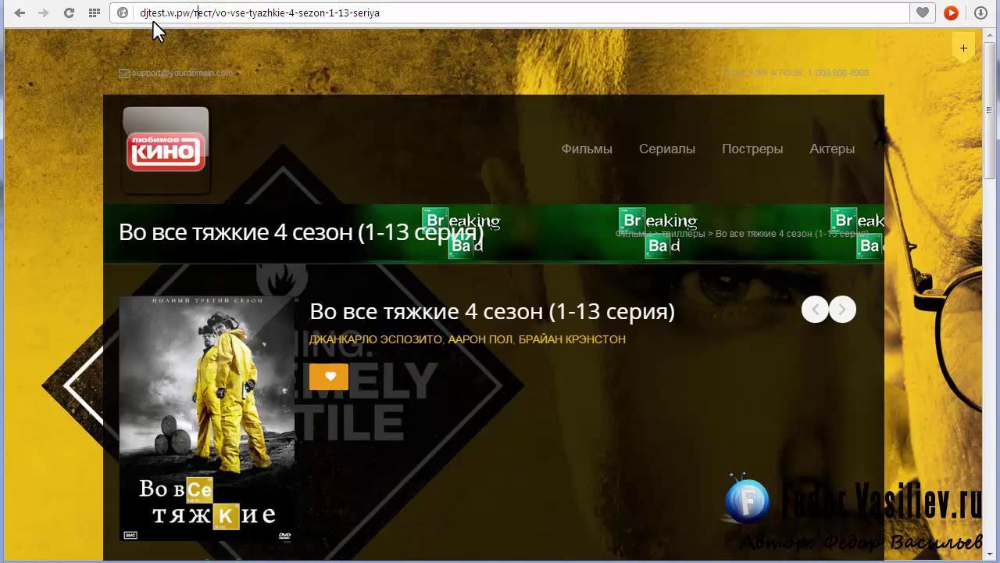
double_click(144, 14)
left_click_drag(216, 15, 195, 21)
left_click(307, 14)
left_click(219, 16)
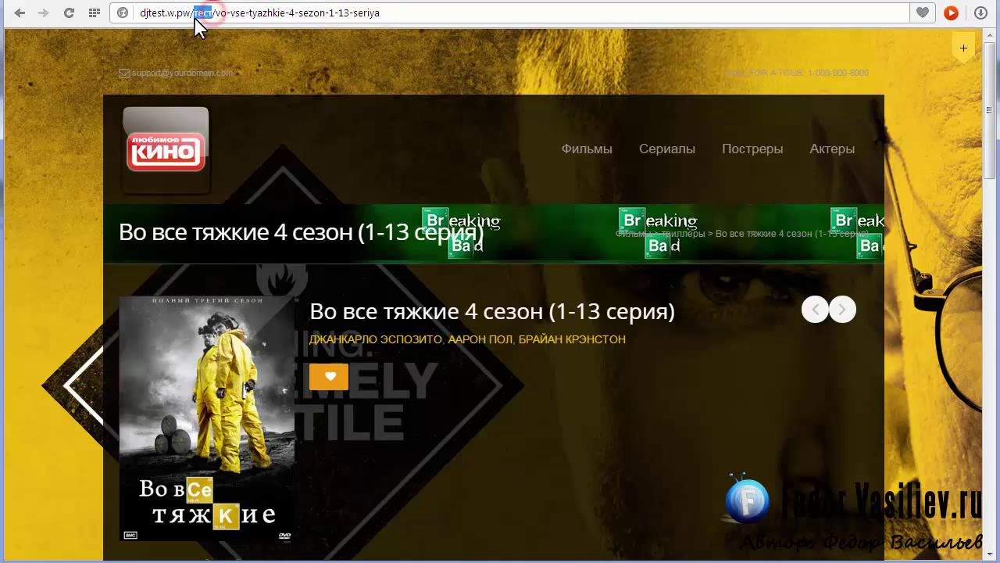
Highlight the address from the domain through тест, the album slug after it, and the тест segment alone.
left_click(390, 13)
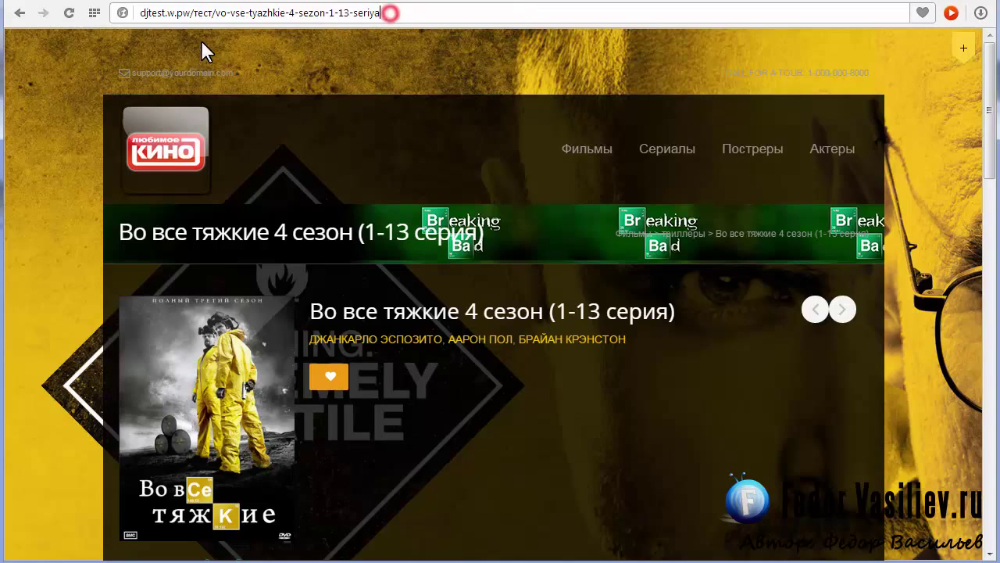
left_click_drag(141, 14, 219, 20)
left_click_drag(387, 13, 252, 27)
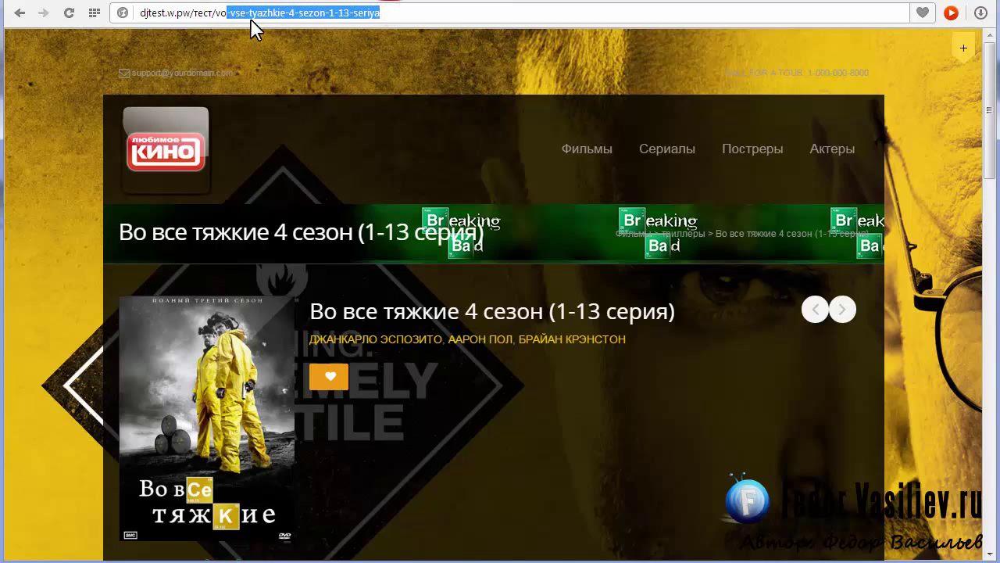
left_click(391, 13)
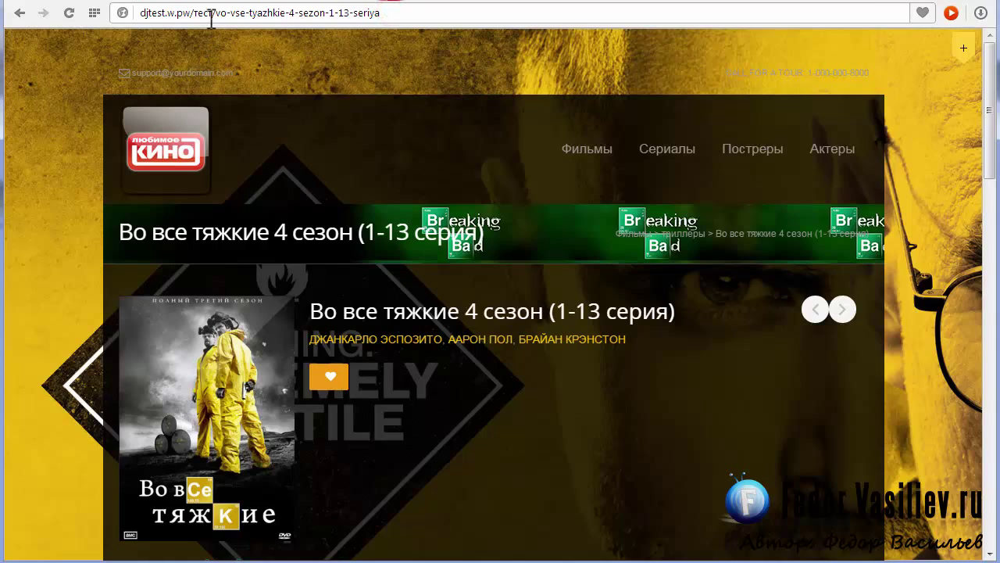
left_click_drag(212, 13, 195, 15)
type("тест")
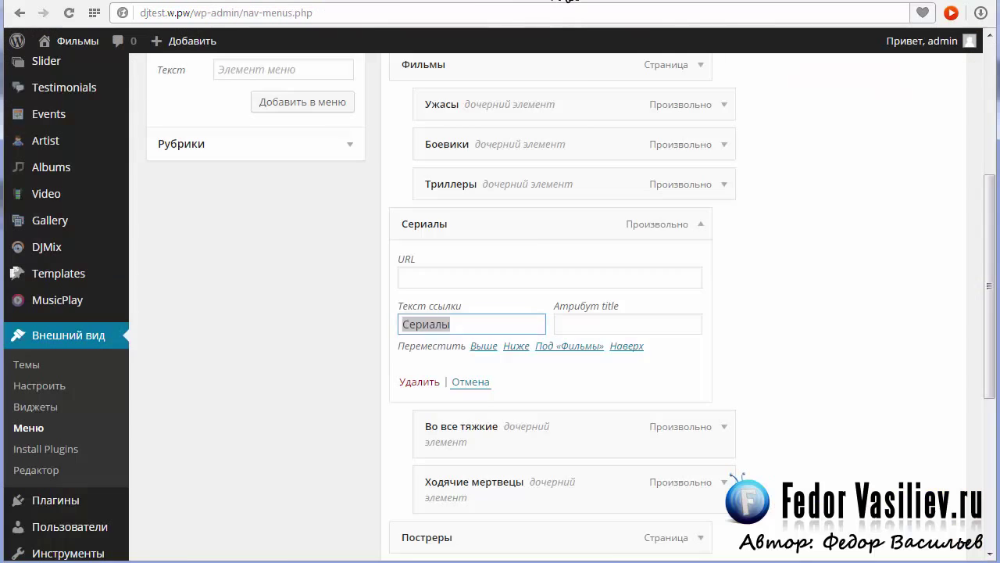
Return to the menu editor and open the MusicPlay theme options.
scroll(547, 137, "down", 3)
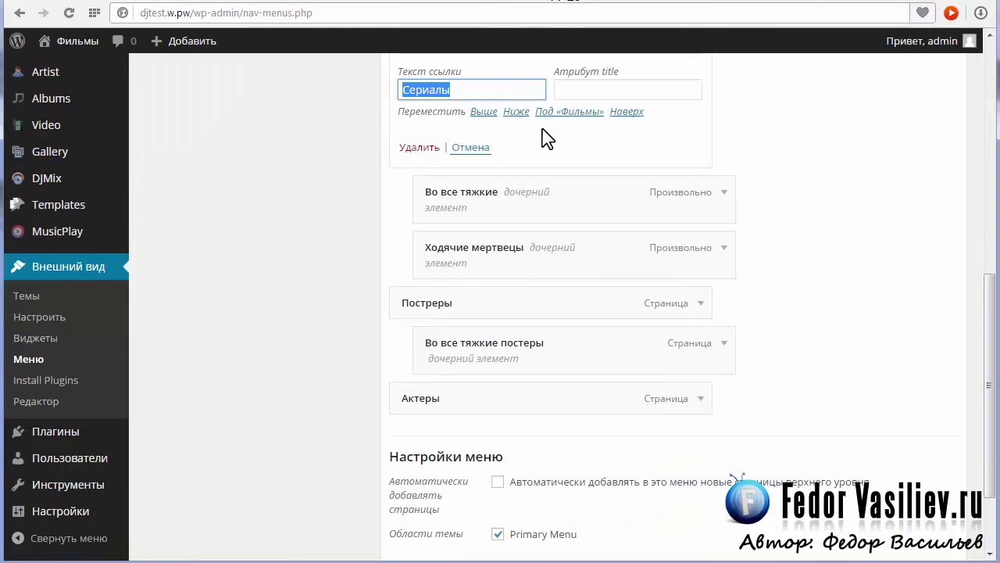
left_click(65, 236)
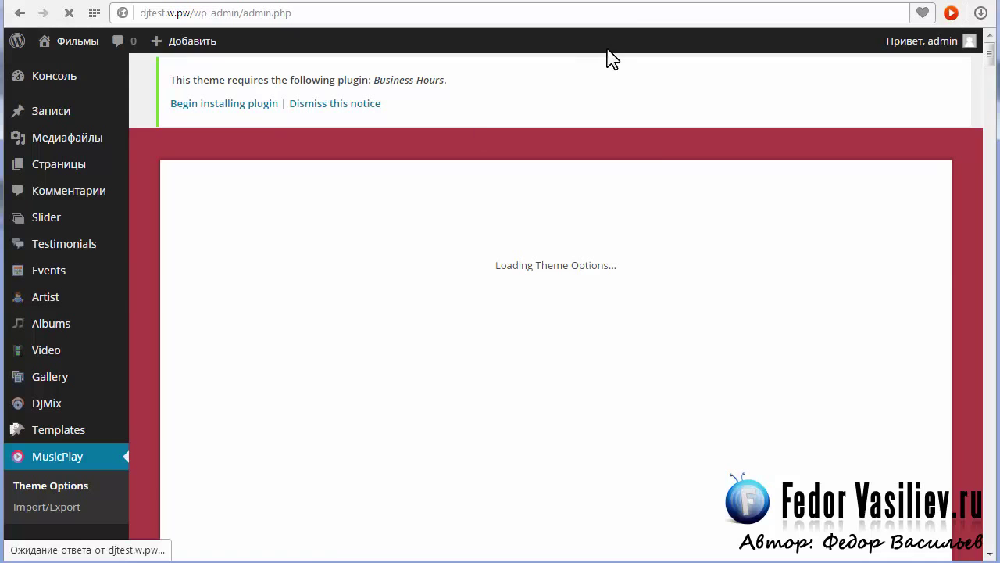
Find the Album Slug setting in the General theme options and highlight its label and the тест value.
scroll(468, 219, "down", 4)
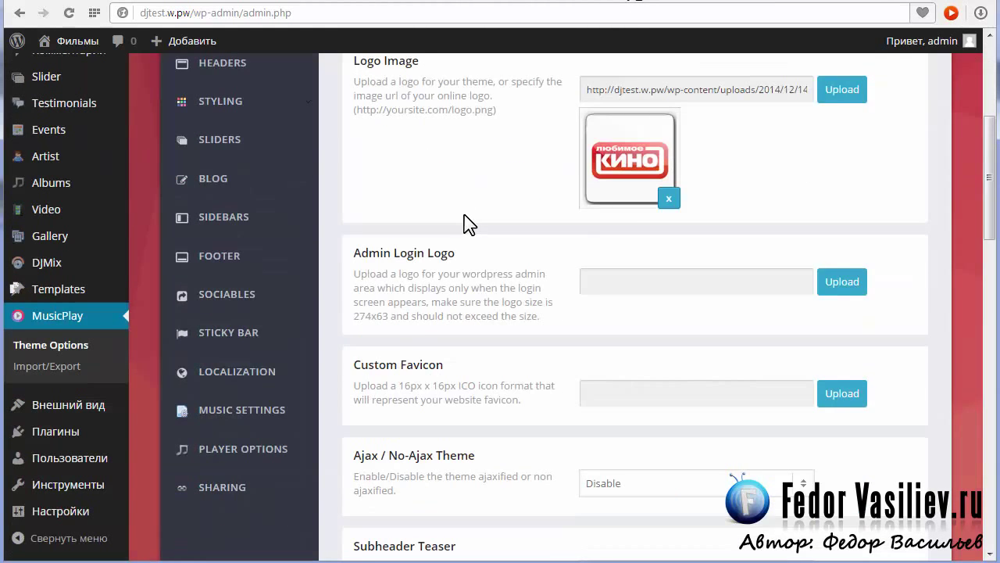
scroll(468, 223, "down", 15)
scroll(469, 223, "up", 20)
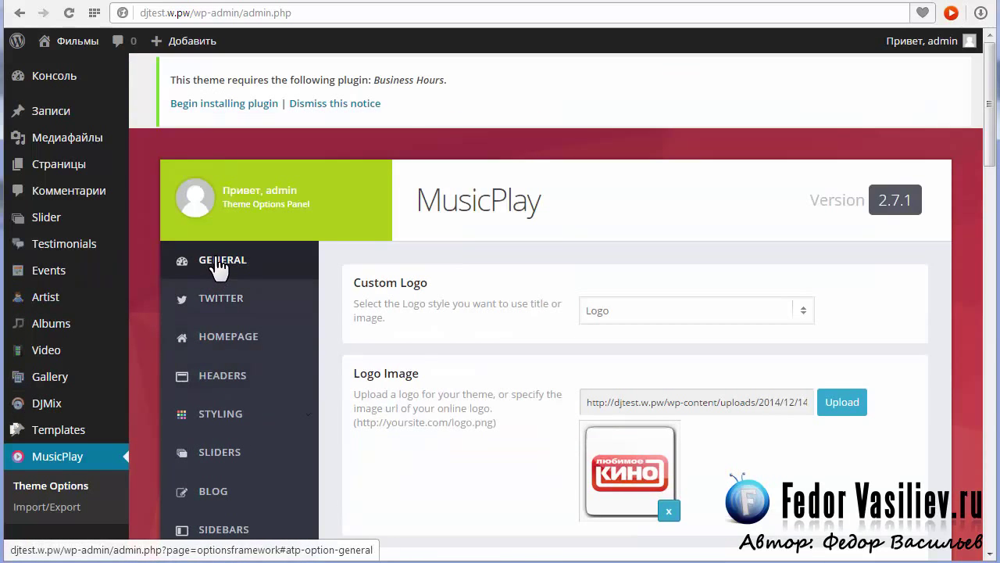
scroll(399, 248, "down", 12)
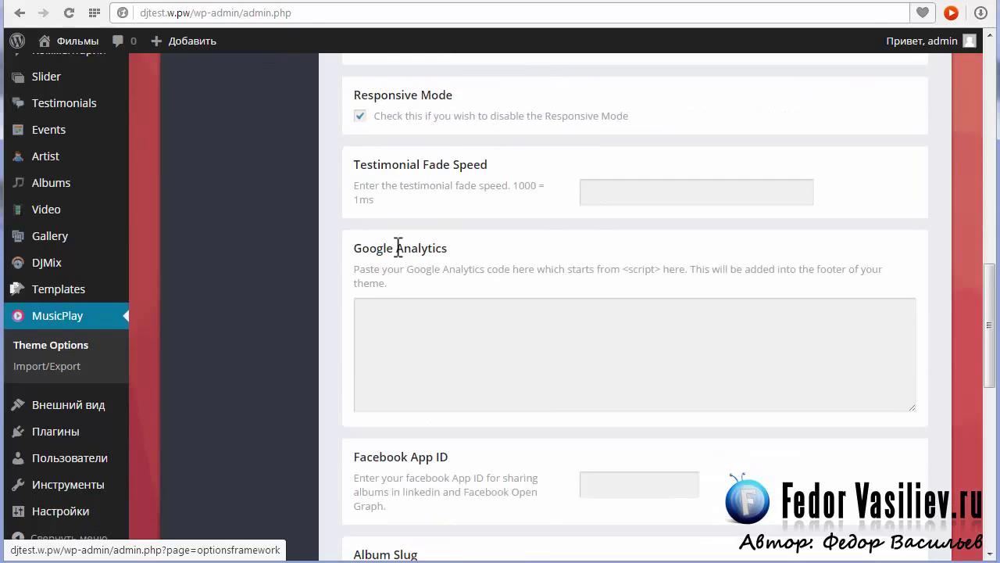
scroll(399, 247, "down", 4)
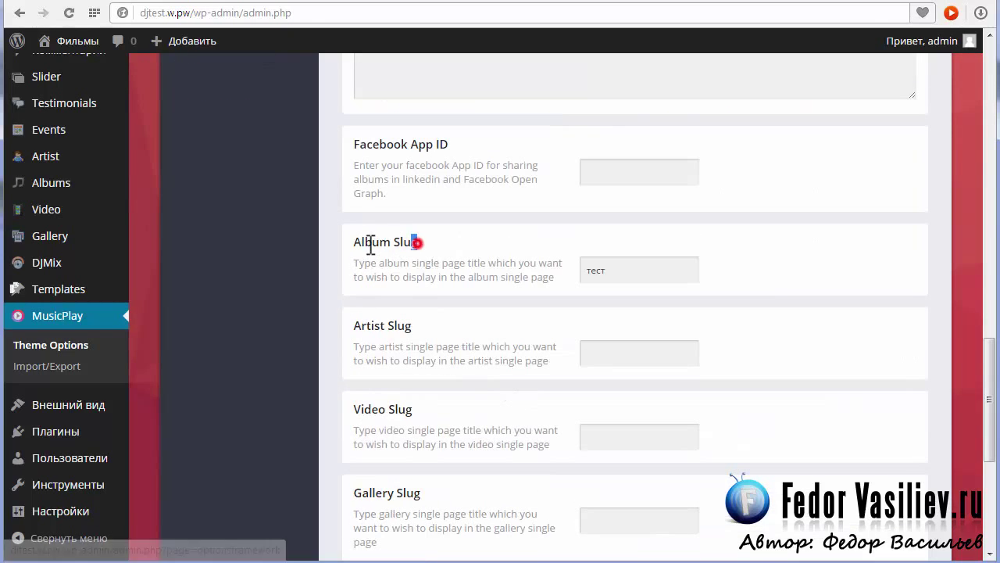
triple_click(405, 245)
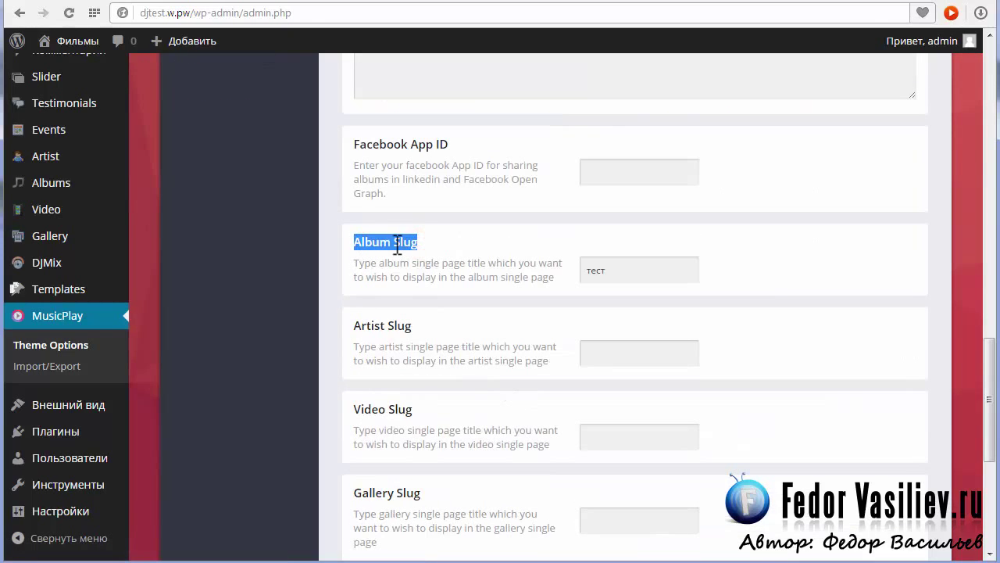
left_click_drag(616, 271, 558, 271)
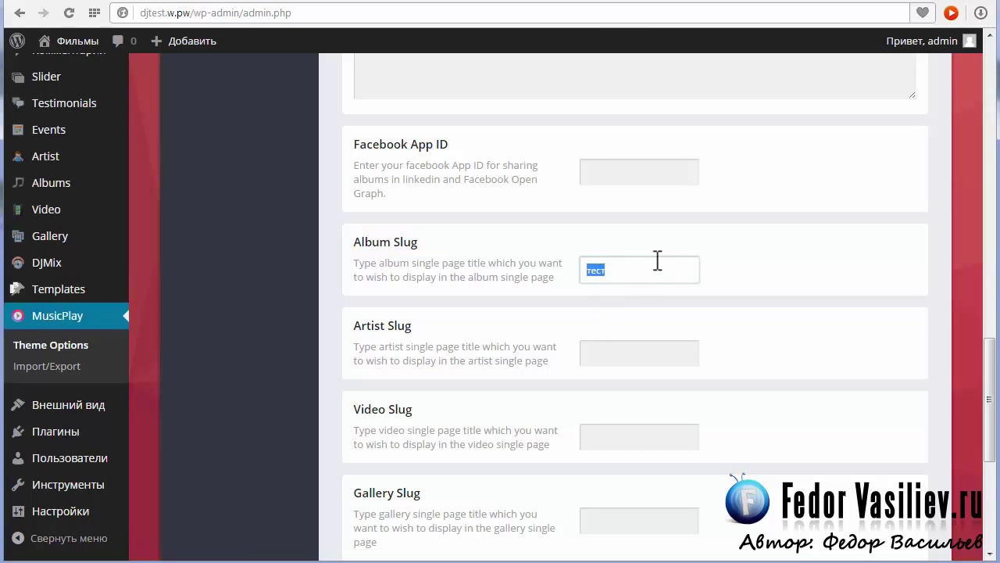
Examine the Artist, Video, Gallery, Djmix and Events slug fields around the Album Slug setting.
scroll(493, 266, "down", 1)
scroll(480, 263, "up", 2)
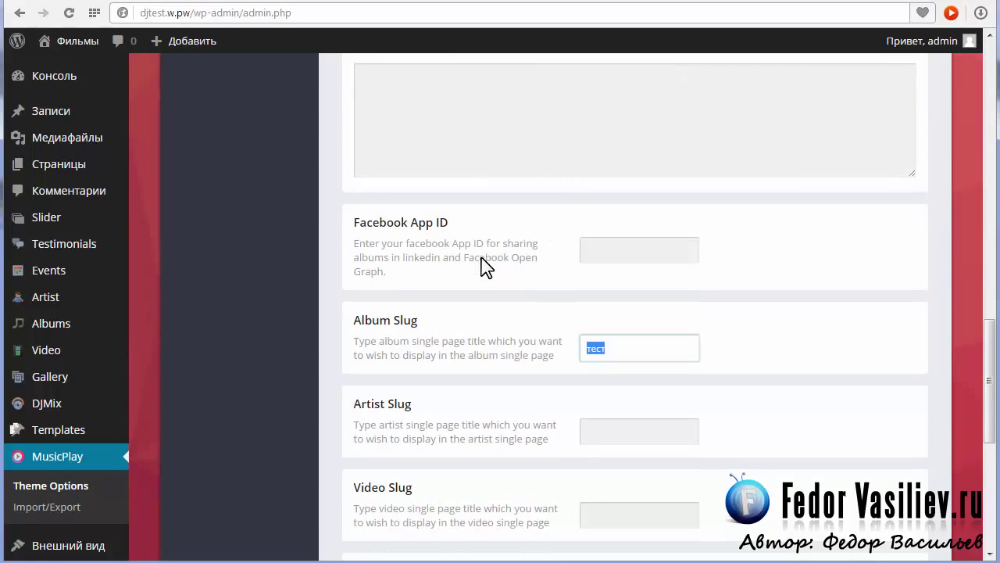
scroll(482, 260, "down", 1)
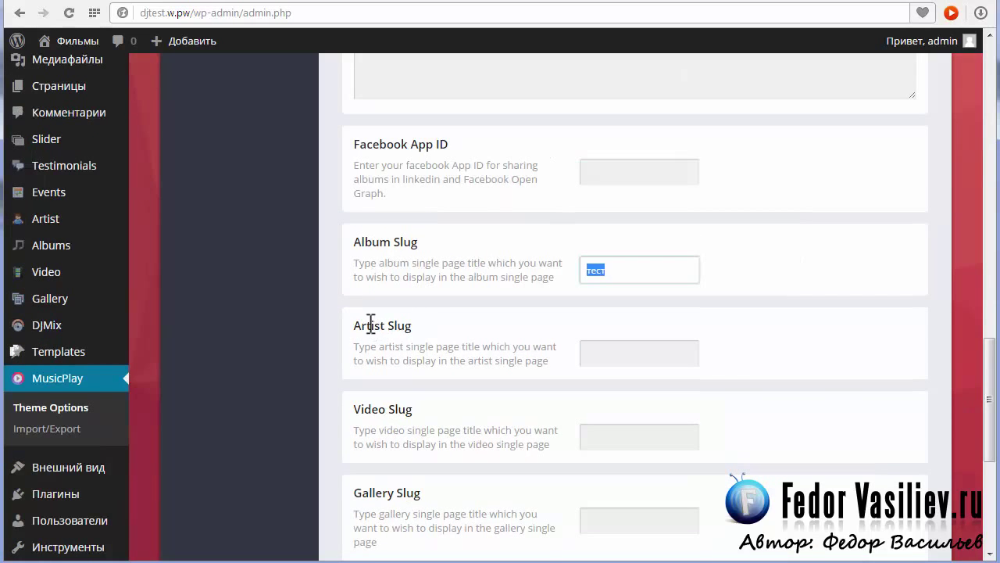
scroll(376, 338, "down", 4)
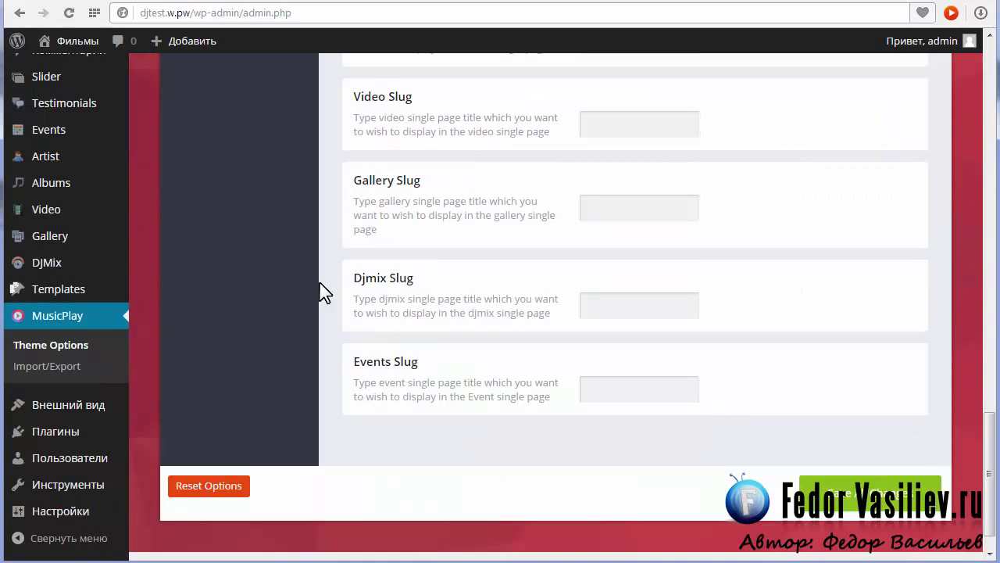
scroll(598, 375, "up", 4)
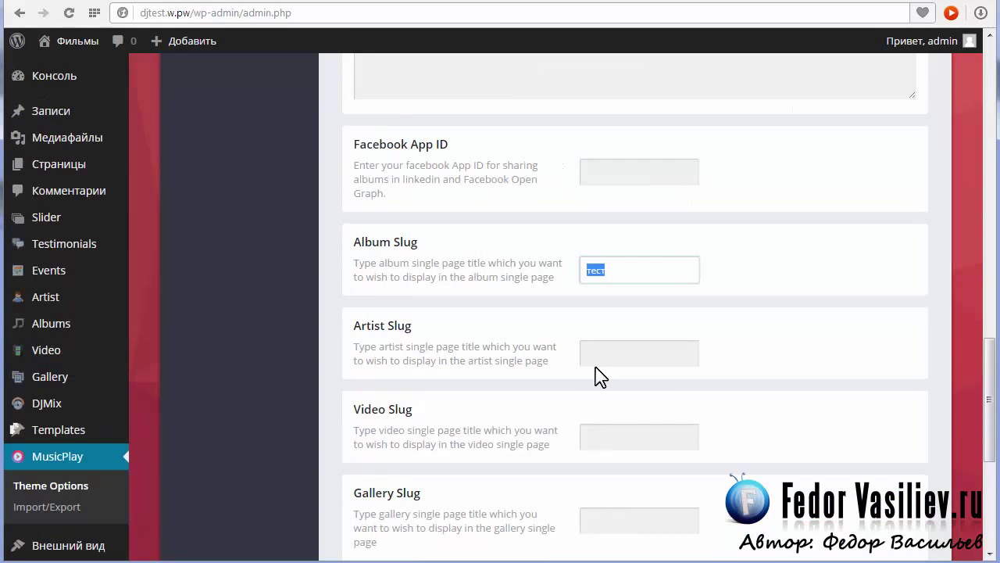
scroll(474, 286, "down", 4)
scroll(576, 339, "up", 5)
scroll(592, 338, "down", 1)
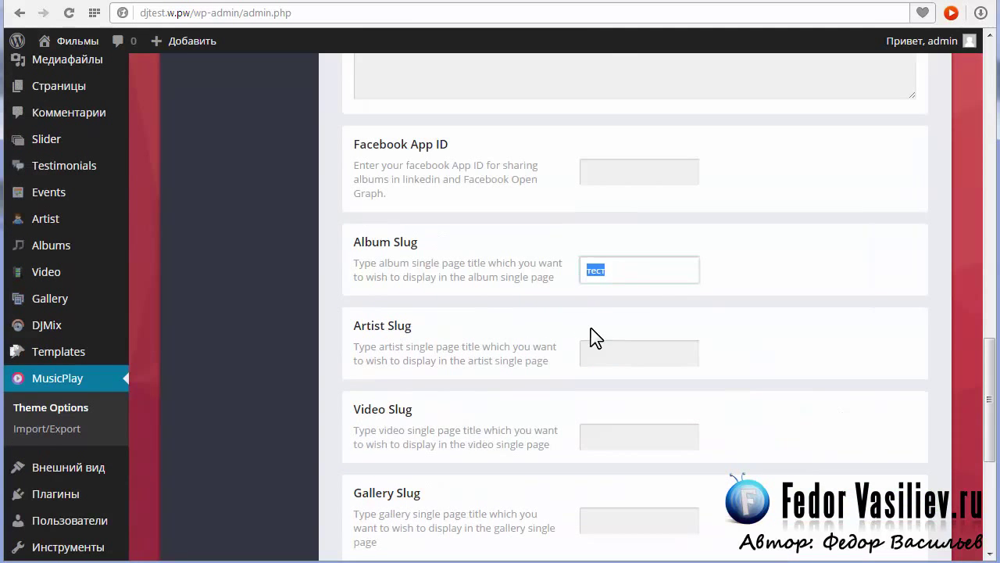
Clear the Album Slug value and save all theme option changes.
left_click(612, 277)
double_click(619, 271)
left_click(618, 270)
double_click(619, 270)
left_click_drag(642, 270, 614, 272)
left_click(599, 270)
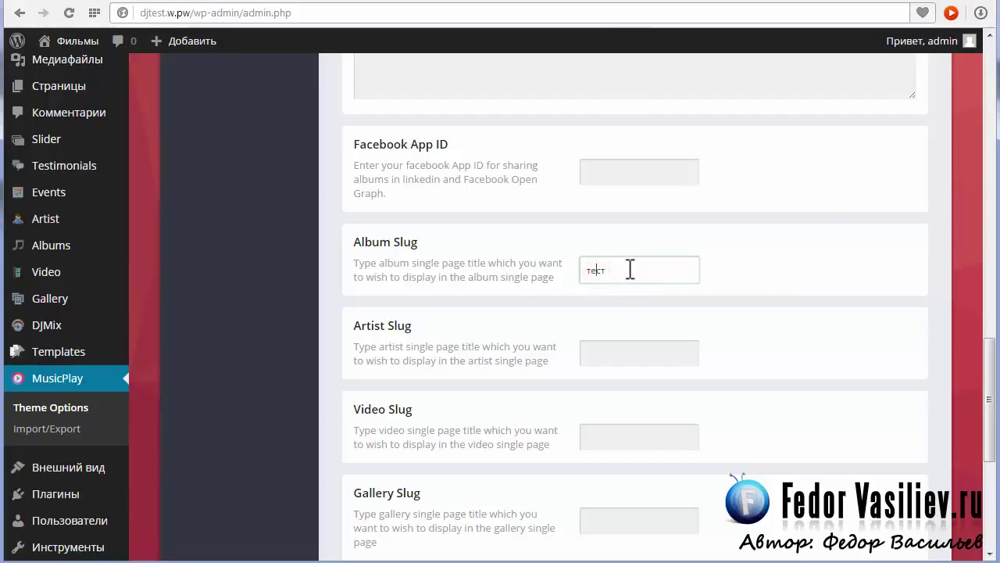
scroll(771, 312, "down", 2)
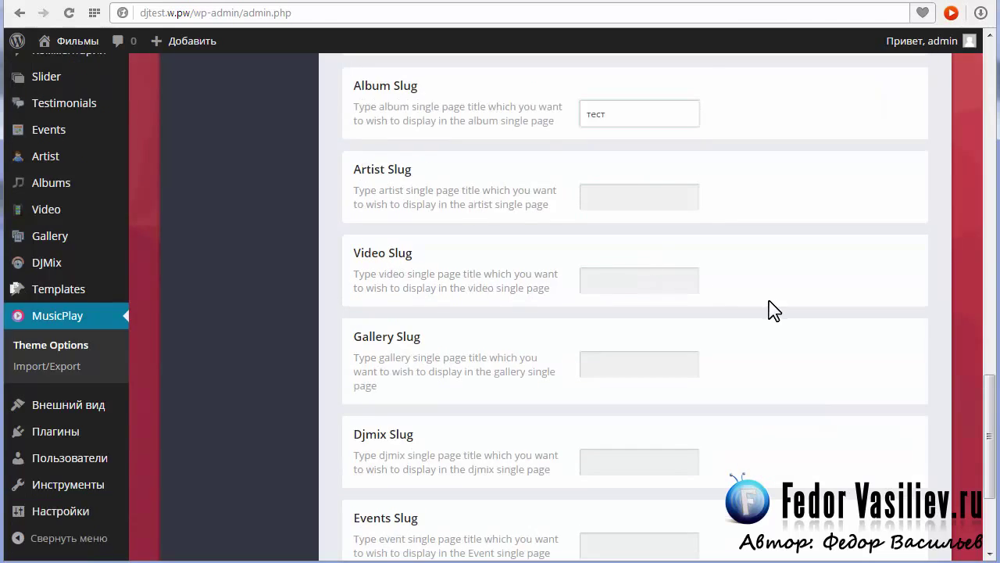
scroll(770, 313, "up", 2)
left_click_drag(639, 270, 521, 272)
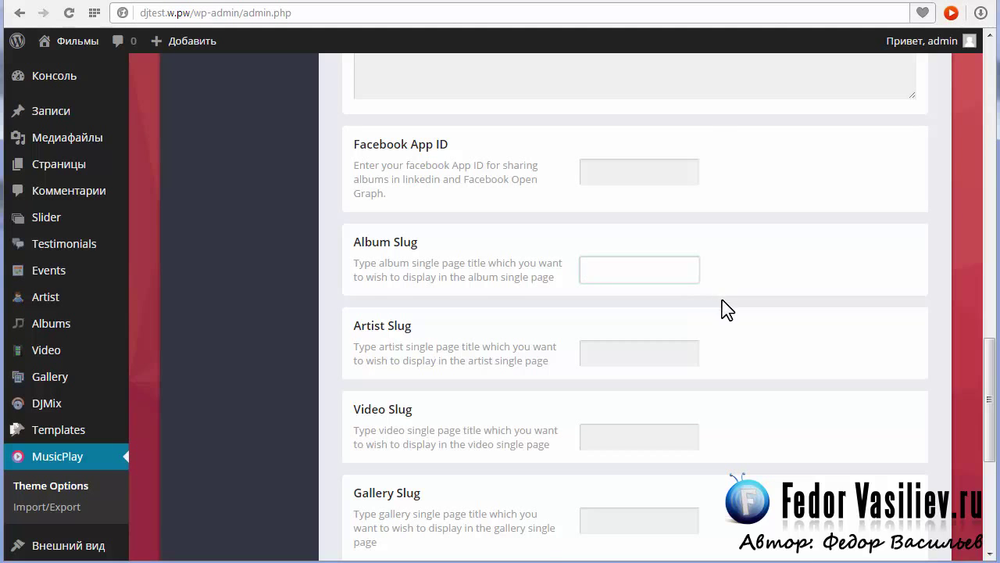
scroll(762, 383, "down", 5)
left_click(798, 460)
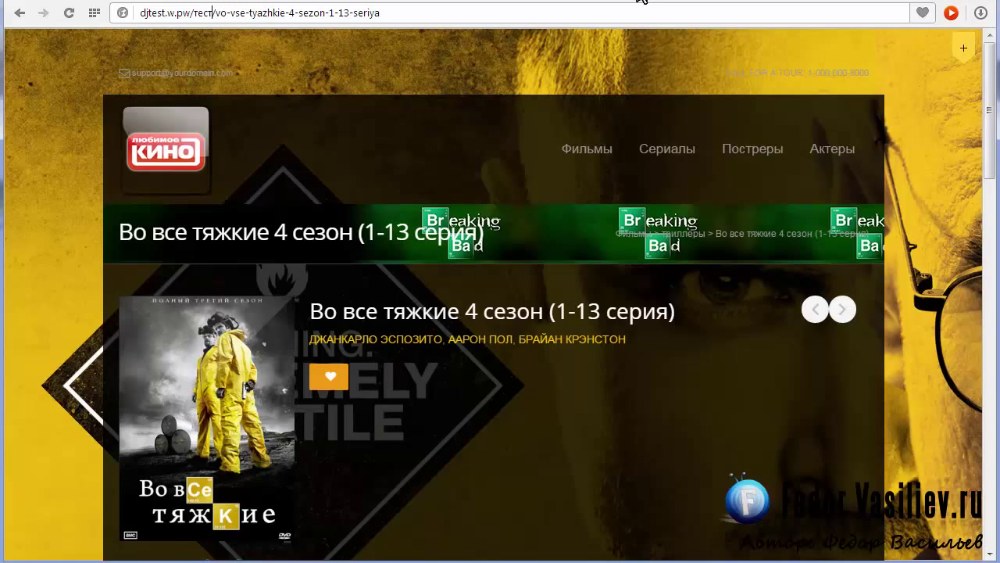
Load the vo-vse-tyazhkie-4-sezon-1-13-seriya album page address without the тест segment and look over the page.
left_click(69, 14)
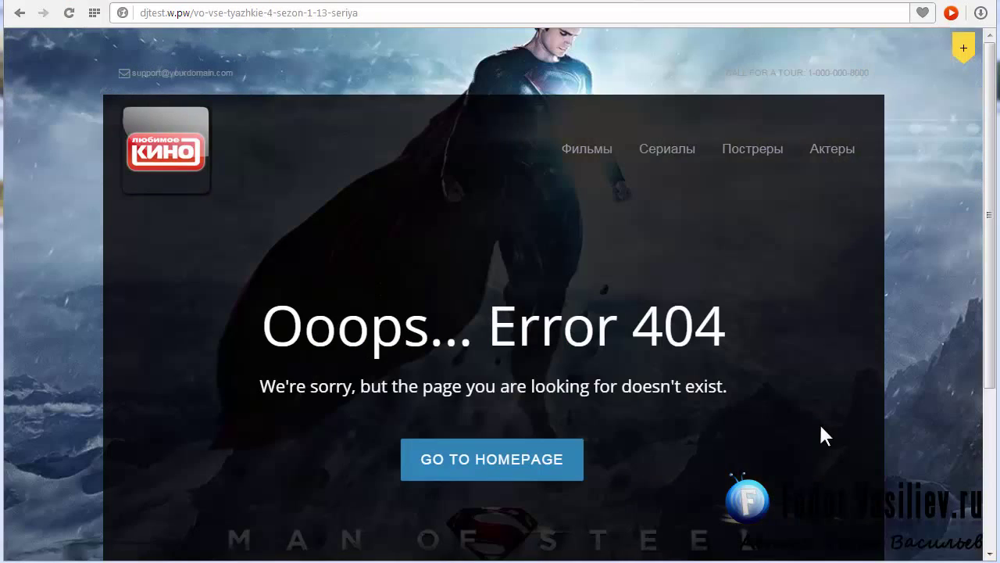
left_click_drag(983, 199, 997, 270)
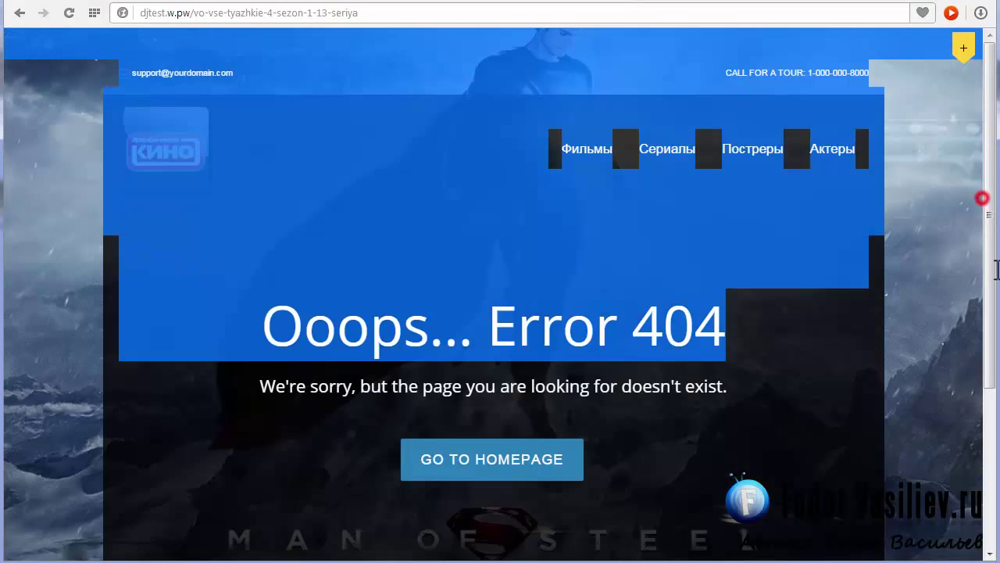
left_click(989, 242)
scroll(976, 242, "down", 2)
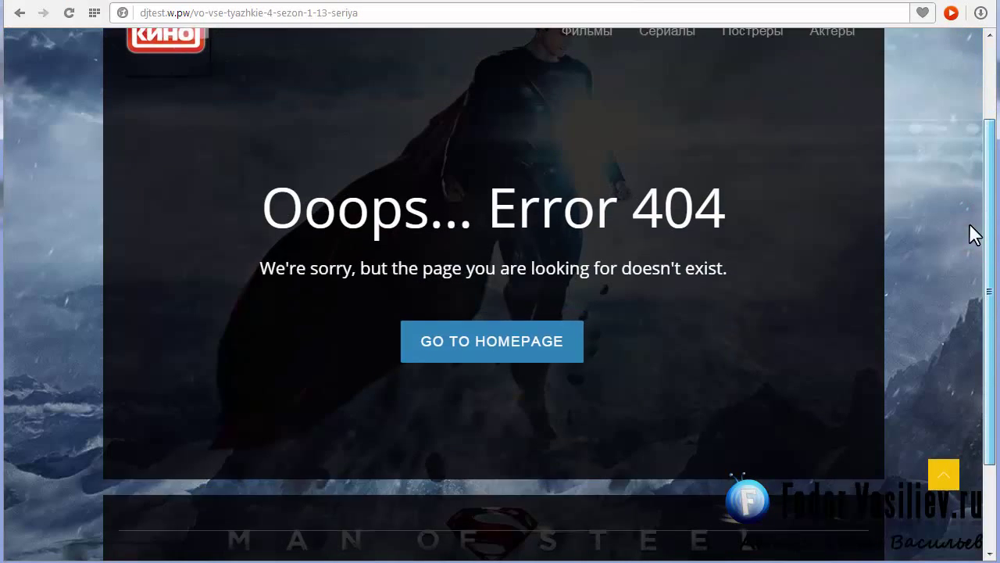
scroll(973, 234, "up", 2)
left_click(191, 13)
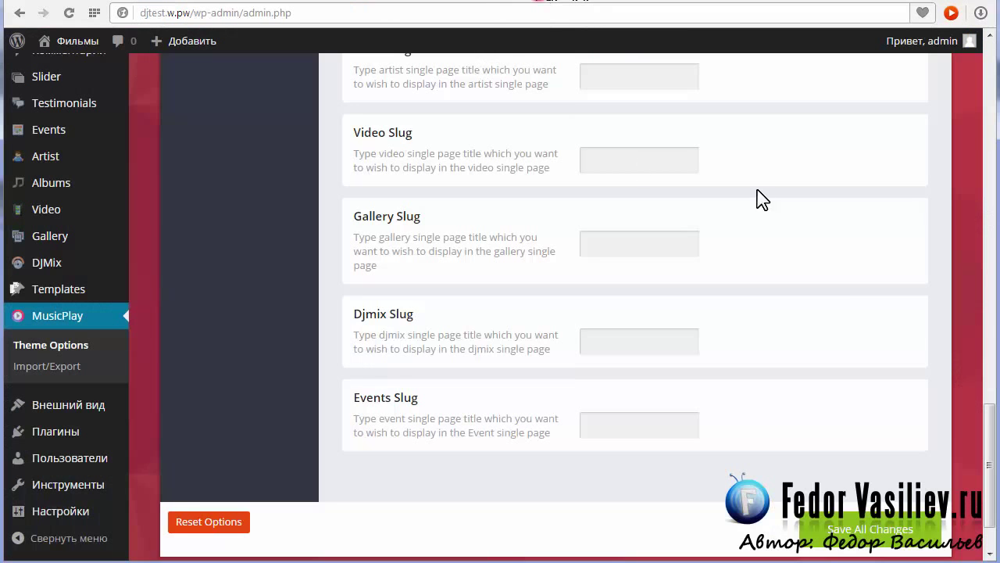
Return to the theme options, review the slug fields and place the cursor in Album Slug.
scroll(832, 320, "up", 3)
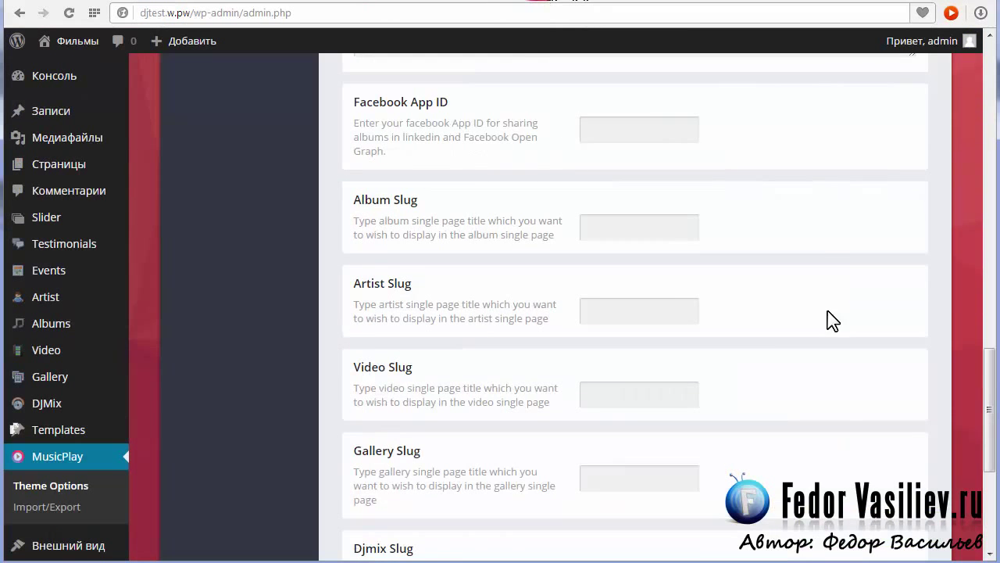
scroll(813, 305, "up", 3)
scroll(817, 307, "down", 2)
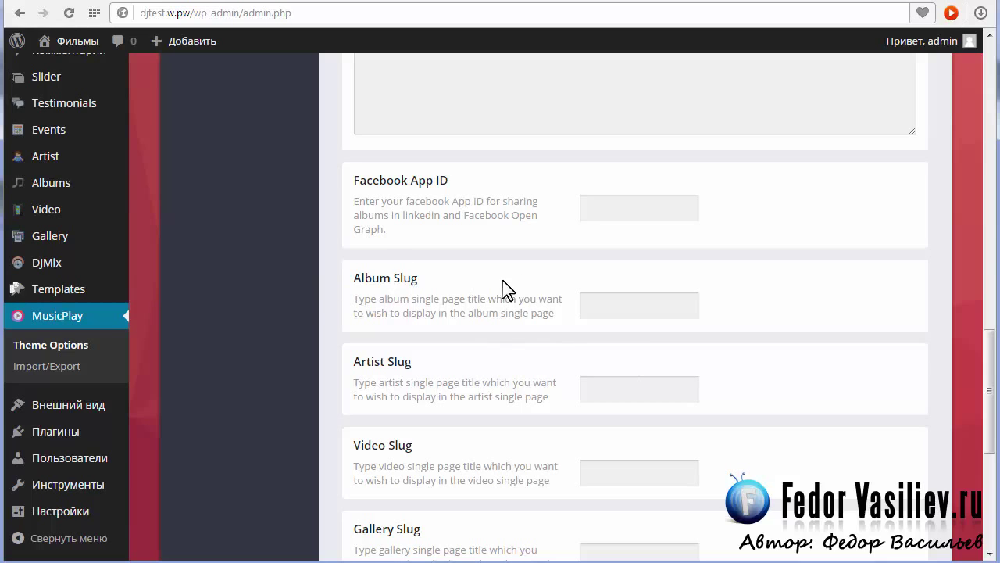
scroll(756, 292, "down", 3)
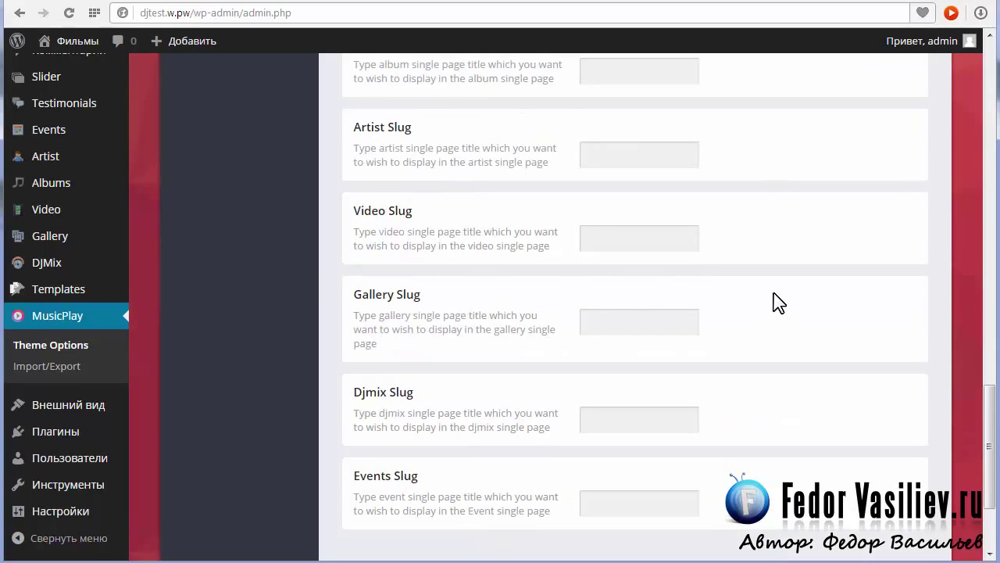
scroll(775, 302, "up", 3)
left_click(633, 307)
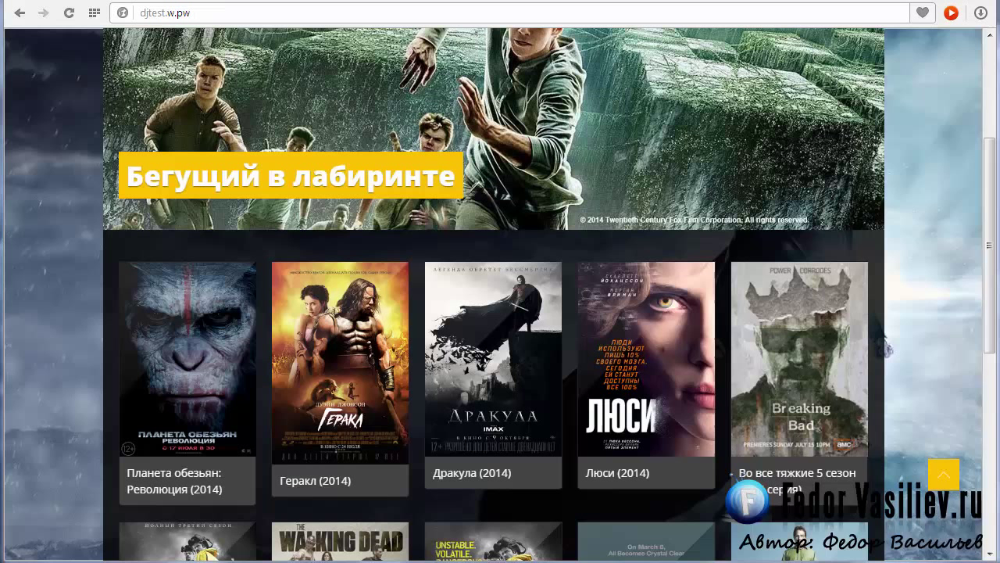
Look over the site's home page, then switch to Windows Explorer and open the images folder inside the 2.7.1 musicplay folder.
left_click_drag(988, 205, 988, 232)
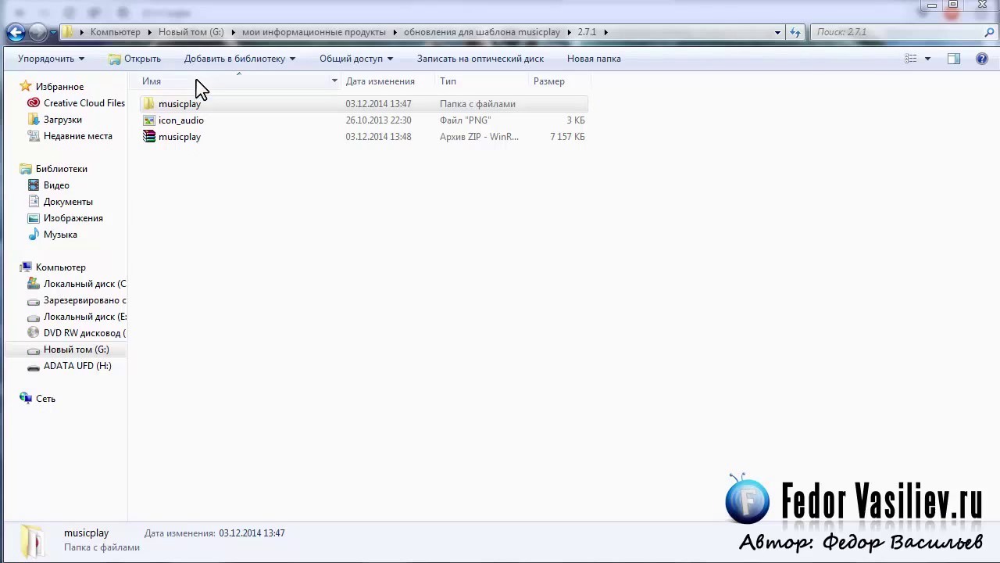
double_click(172, 103)
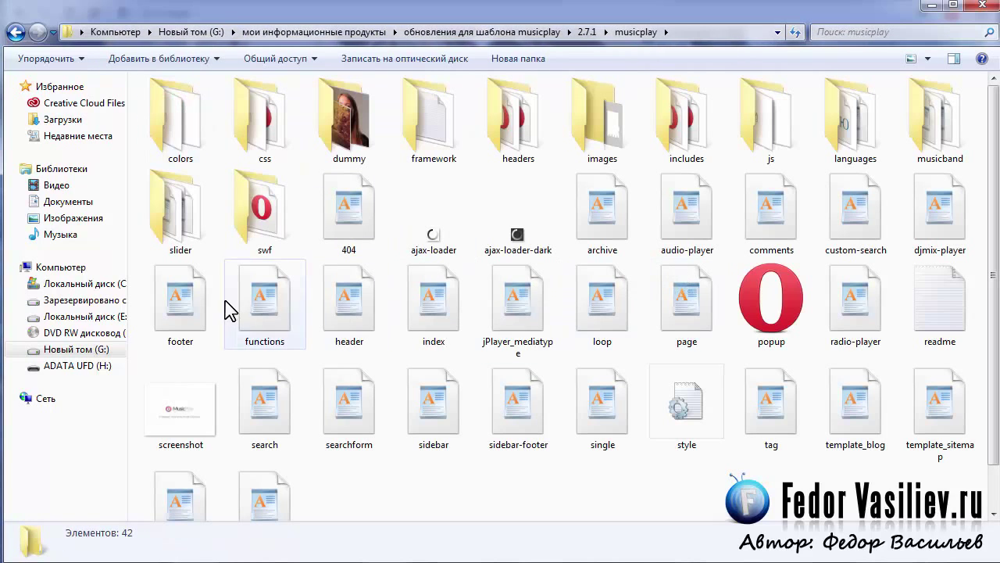
left_click(609, 125)
double_click(609, 125)
Point out the icon_audio, icon_djmix and icon_video files in the images folder by selecting them.
left_click(449, 208)
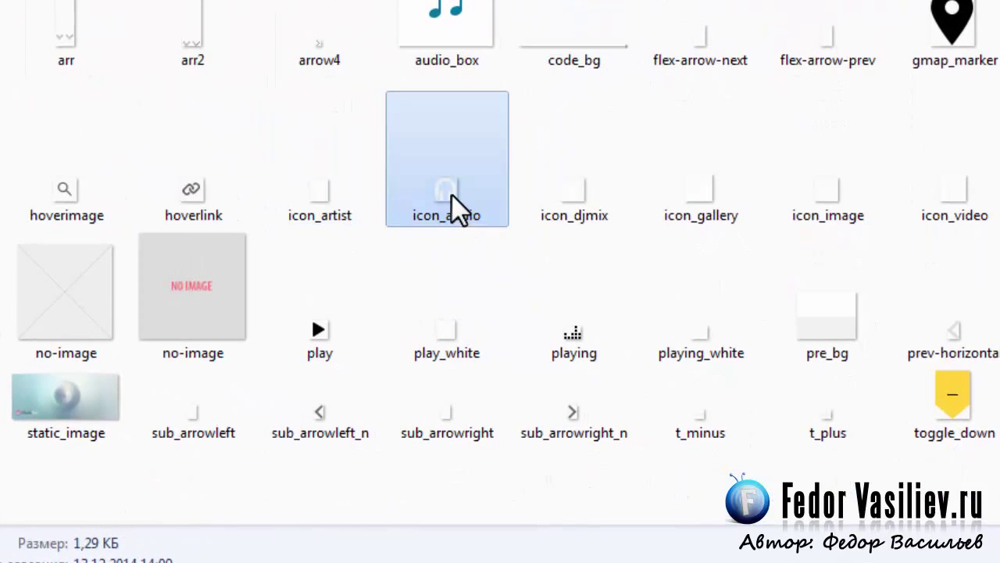
left_click(450, 195)
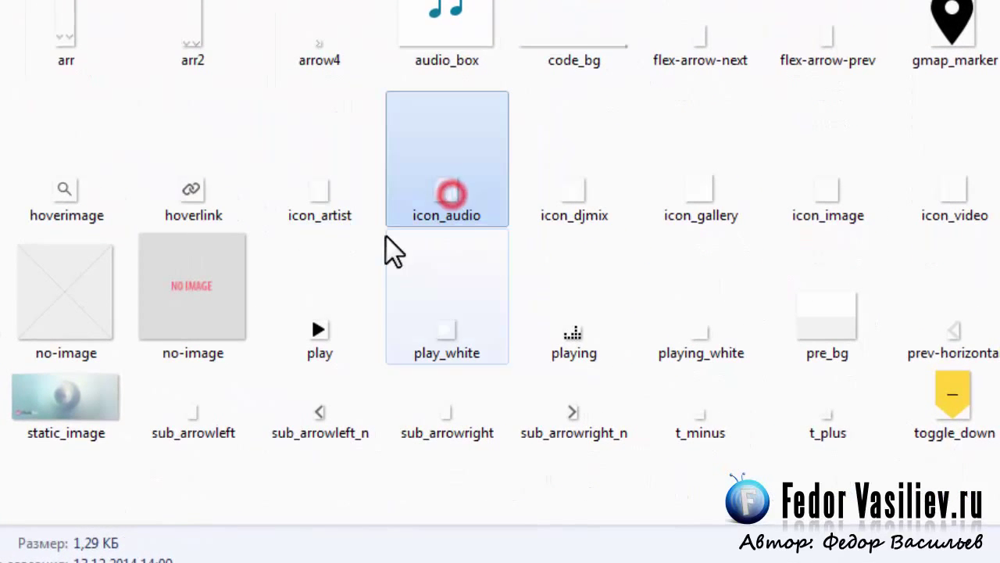
mouse_move(441, 198)
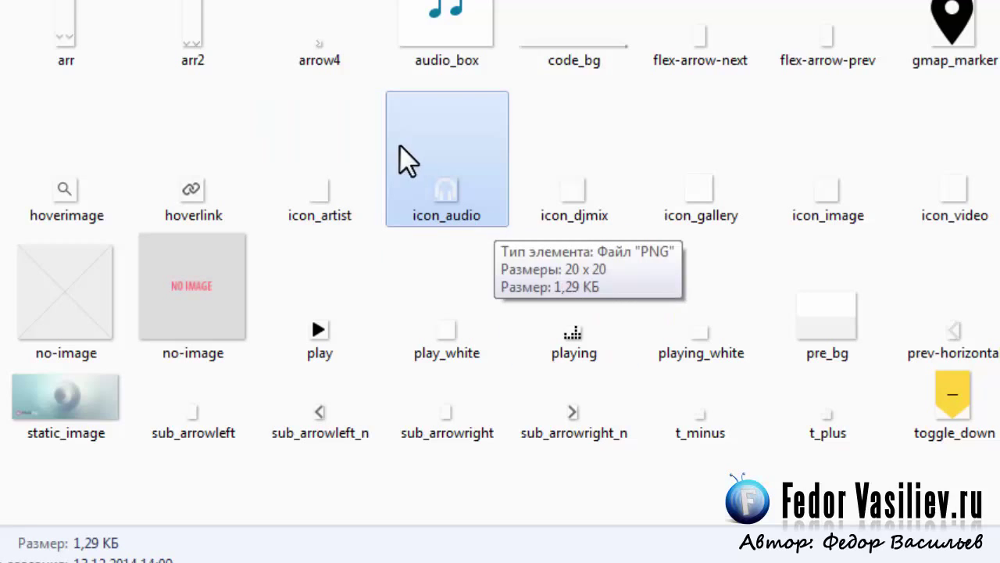
left_click(576, 193)
left_click(465, 190)
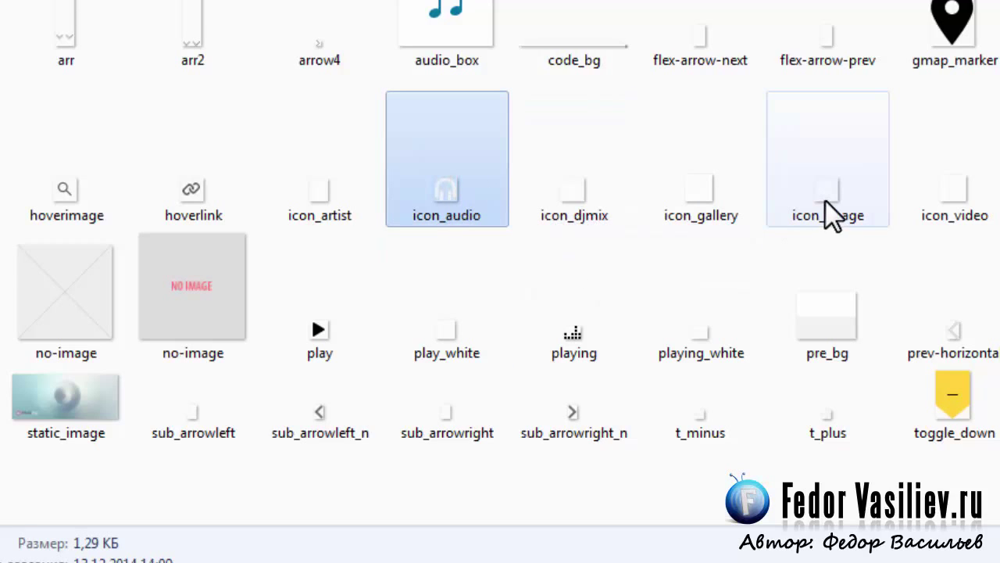
left_click(934, 204)
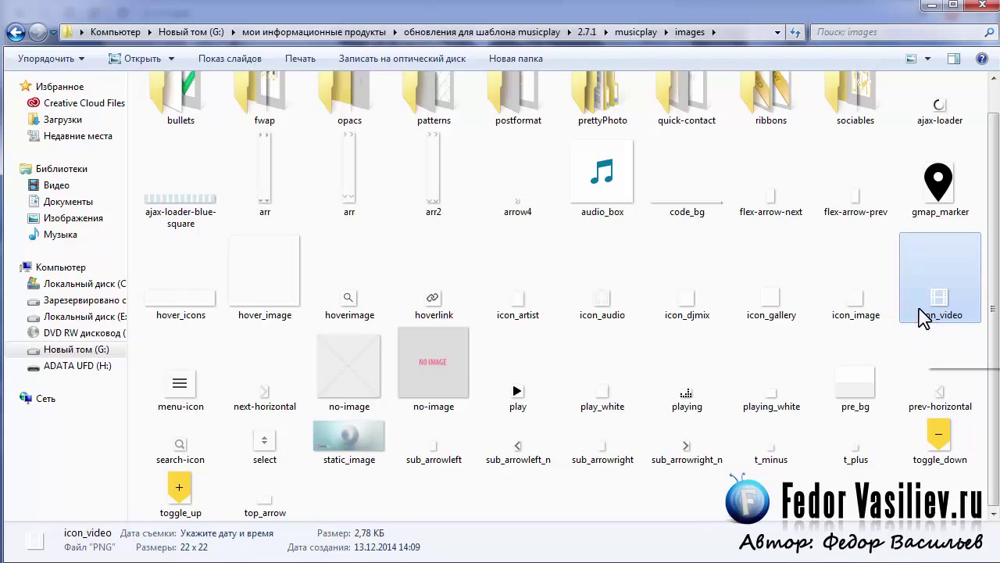
Open the icon_audio file's name for editing and copy the full name.
left_click(593, 320)
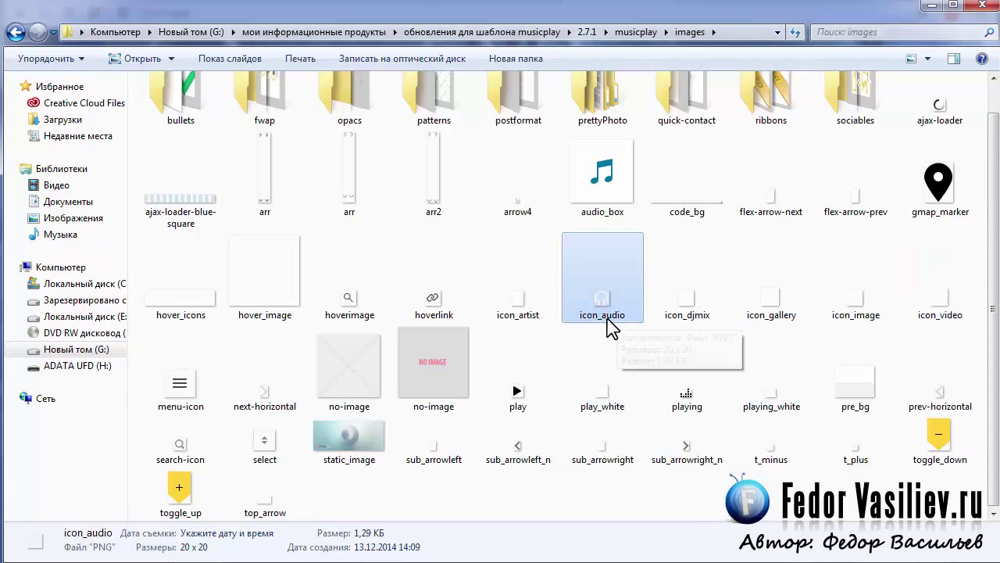
left_click(598, 317)
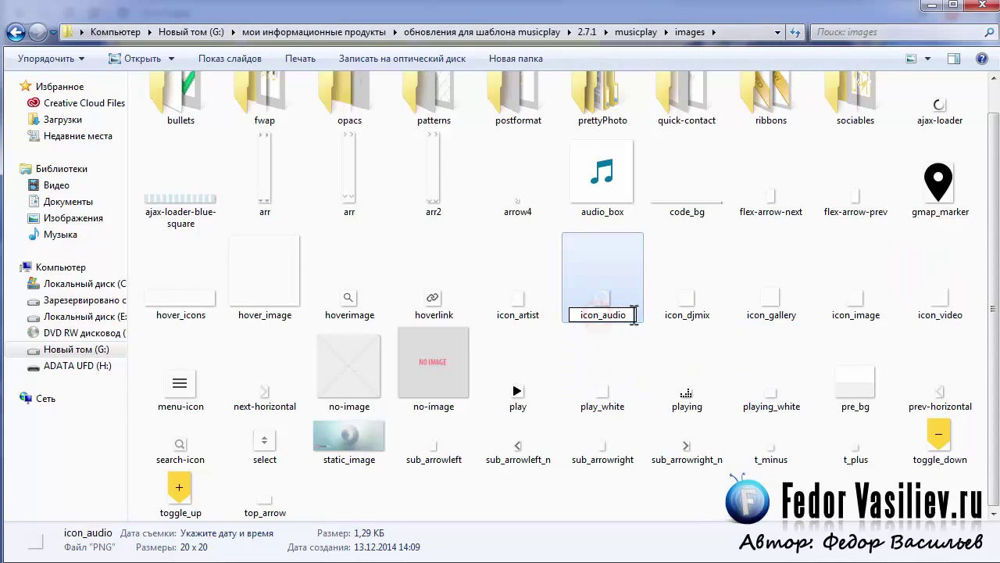
left_click_drag(581, 315, 634, 315)
right_click(596, 315)
left_click(641, 364)
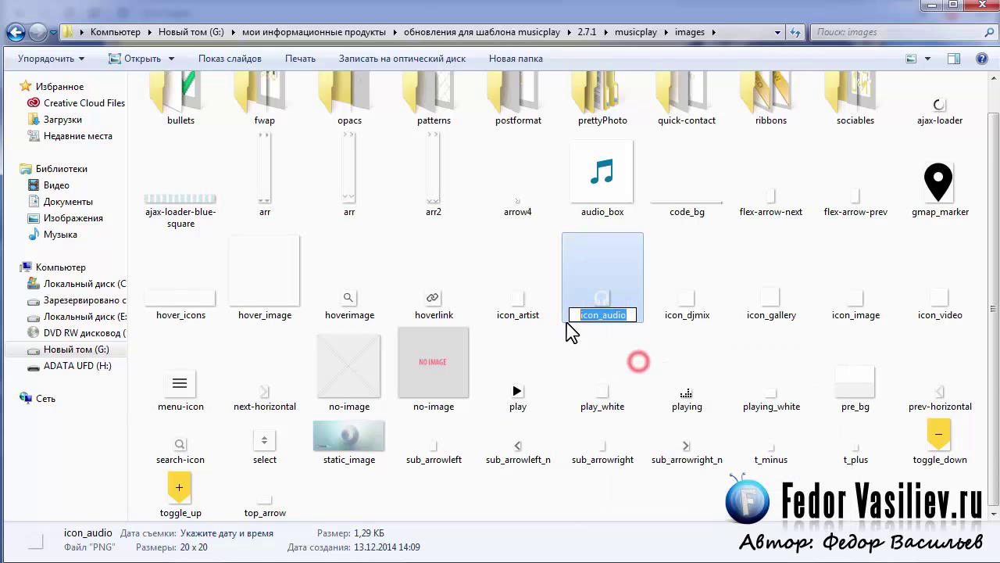
Point out the icon_video and icon_audio files in the images folder by selecting them in turn.
left_click(940, 316)
left_click(936, 314)
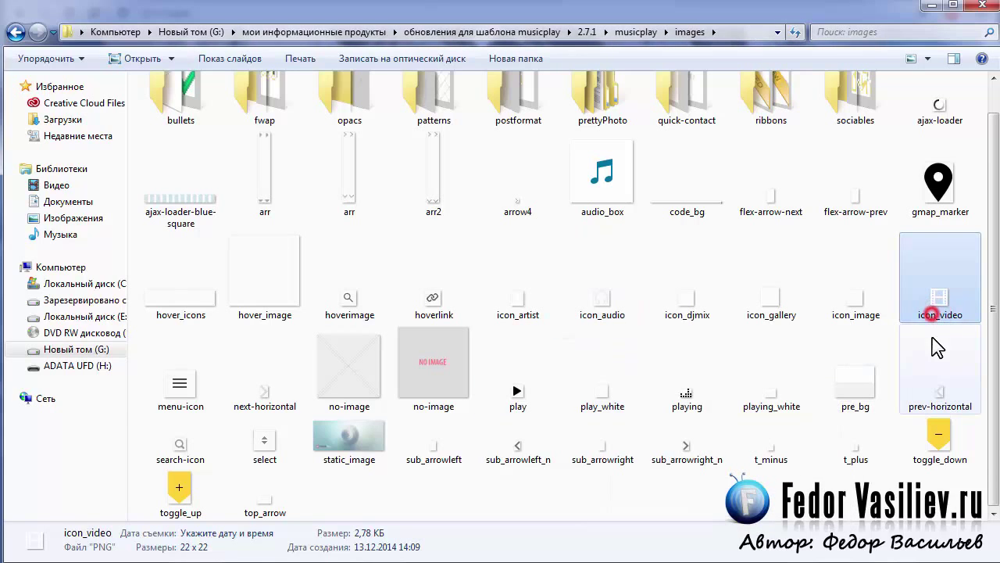
left_click(901, 335)
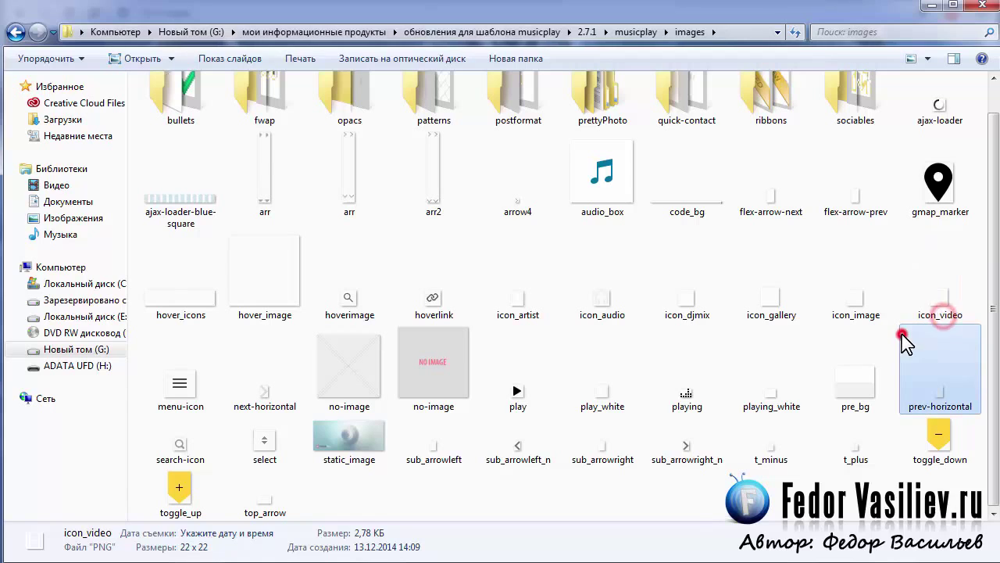
left_click(601, 311)
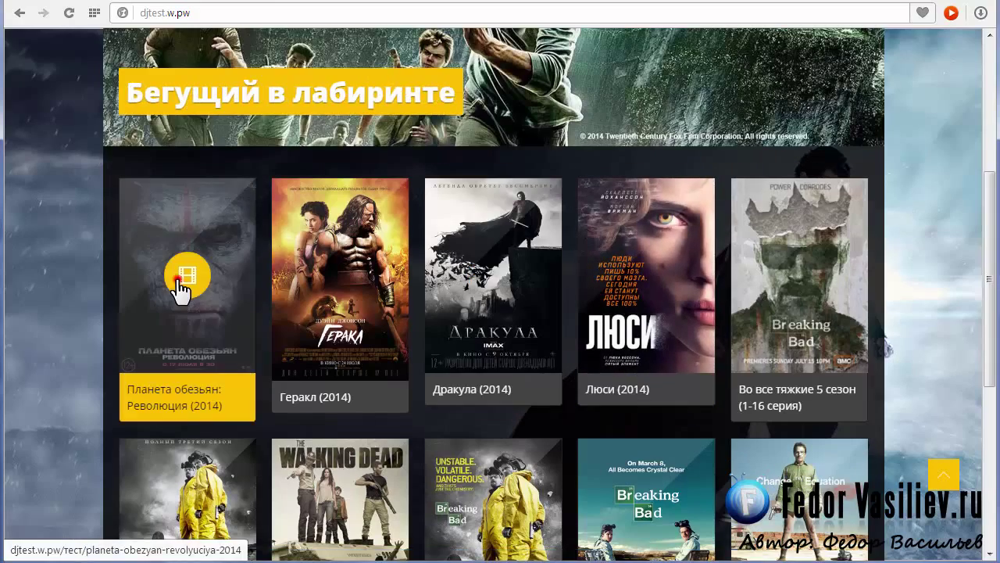
Open the Планета обезьян: Революция (2014) page on the site and highlight the "Еще фильмы данного жанра" heading above the related films.
left_click(178, 281)
scroll(383, 300, "down", 5)
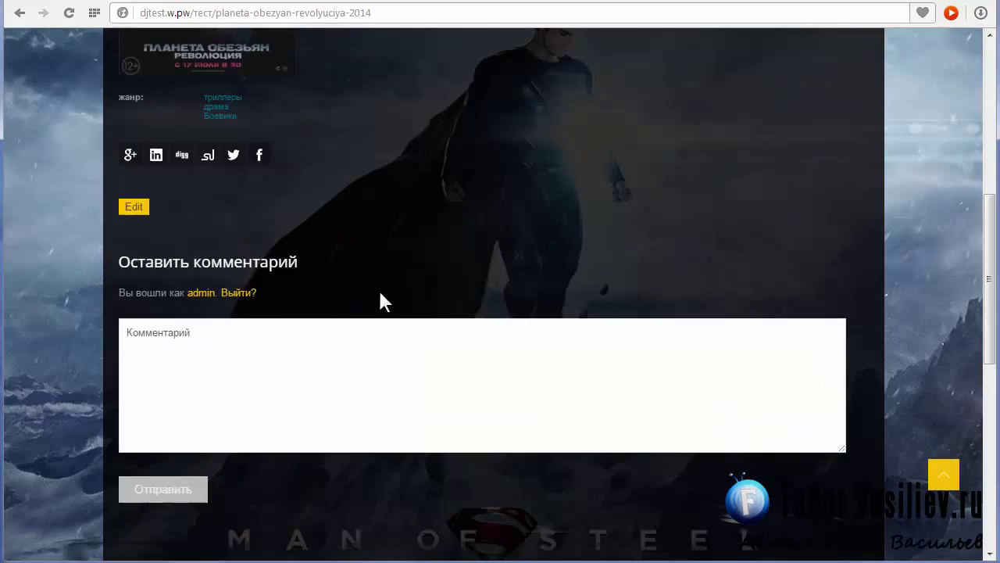
scroll(381, 302, "down", 1)
scroll(381, 293, "up", 2)
scroll(379, 285, "down", 6)
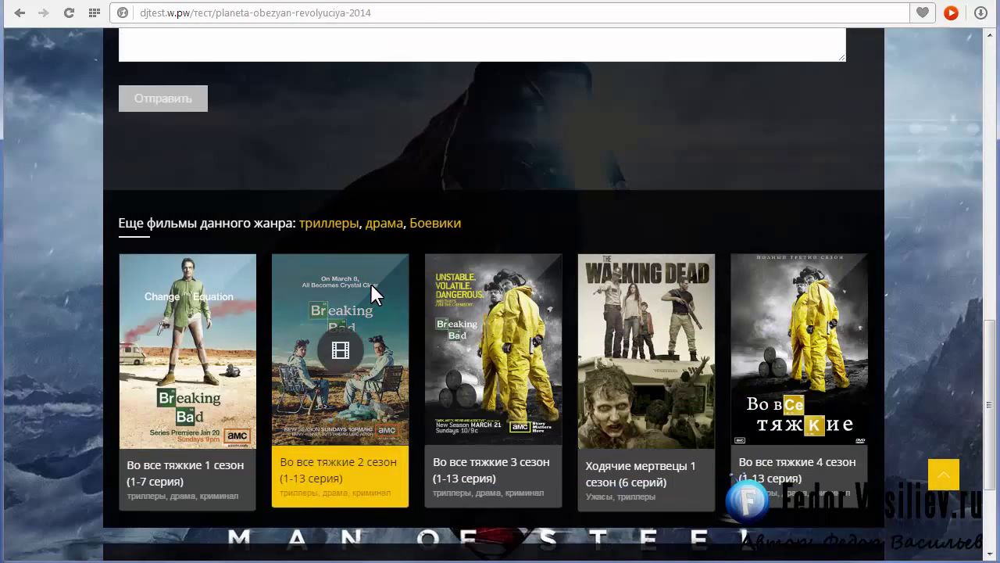
left_click_drag(110, 222, 222, 224)
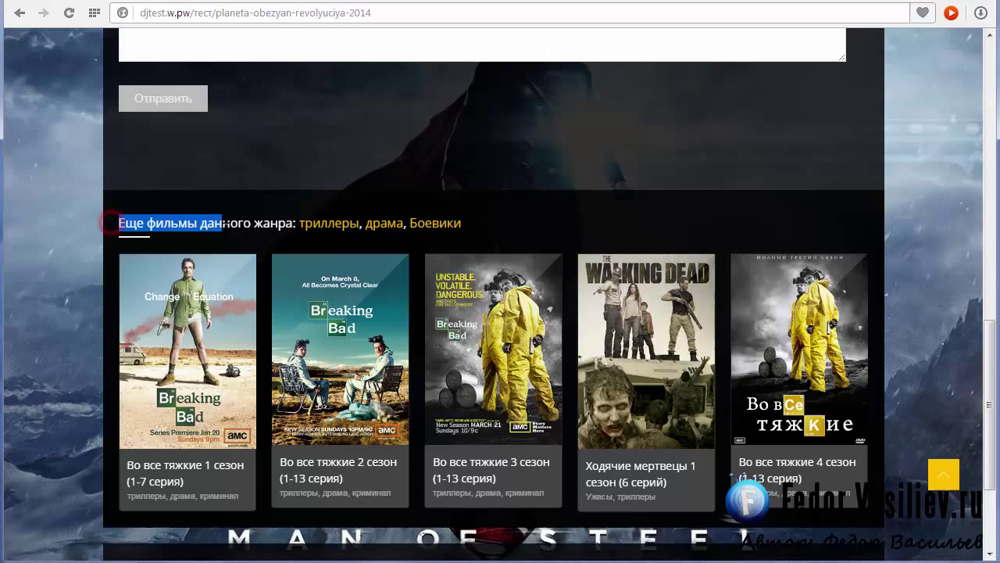
left_click(529, 220)
left_click_drag(136, 222, 222, 224)
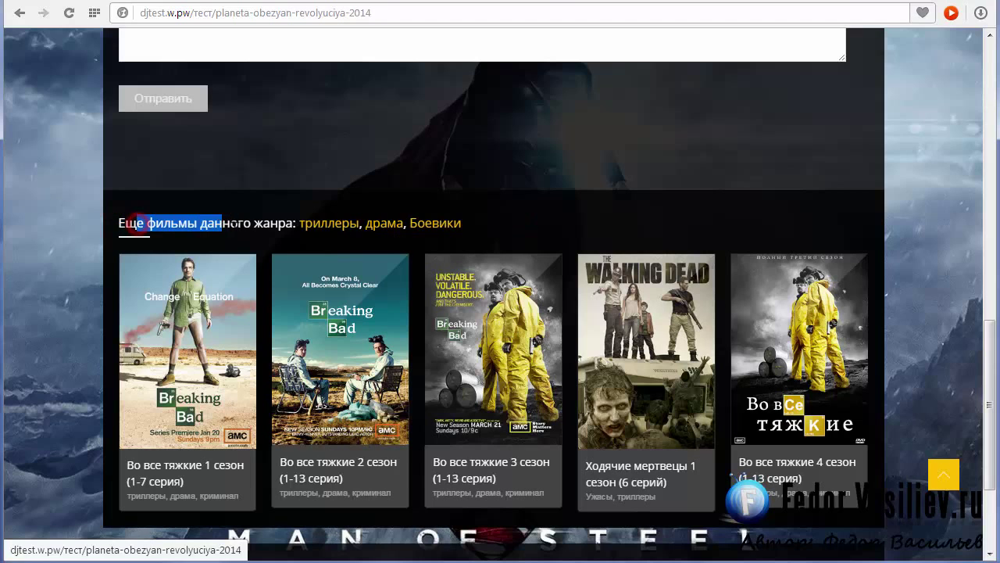
scroll(250, 257, "down", 2)
scroll(266, 266, "up", 3)
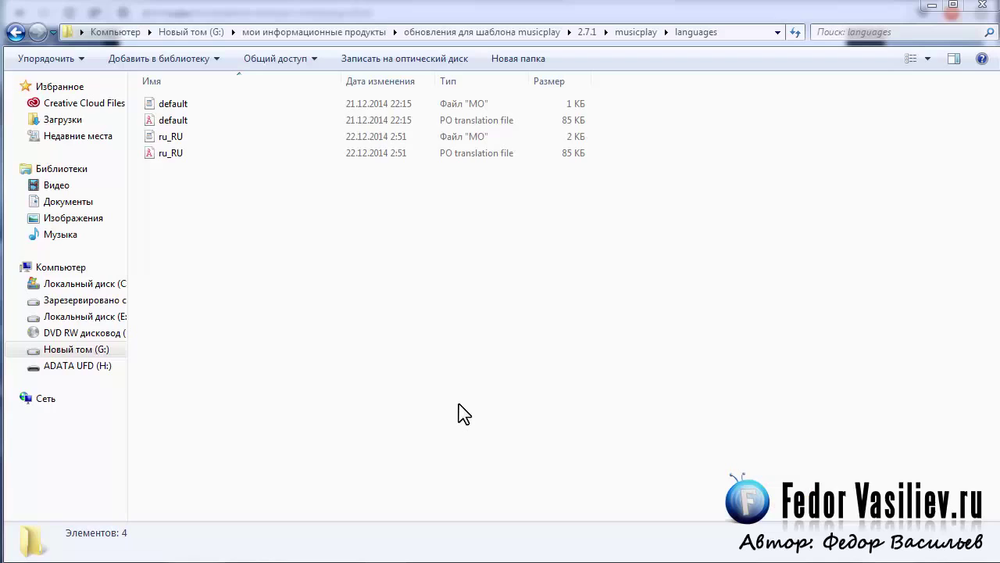
Switch to the musicplay languages folder in Windows Explorer and point out the ru_RU MO and PO translation files by selecting both.
left_click(164, 155)
left_click(164, 138)
left_click(168, 154)
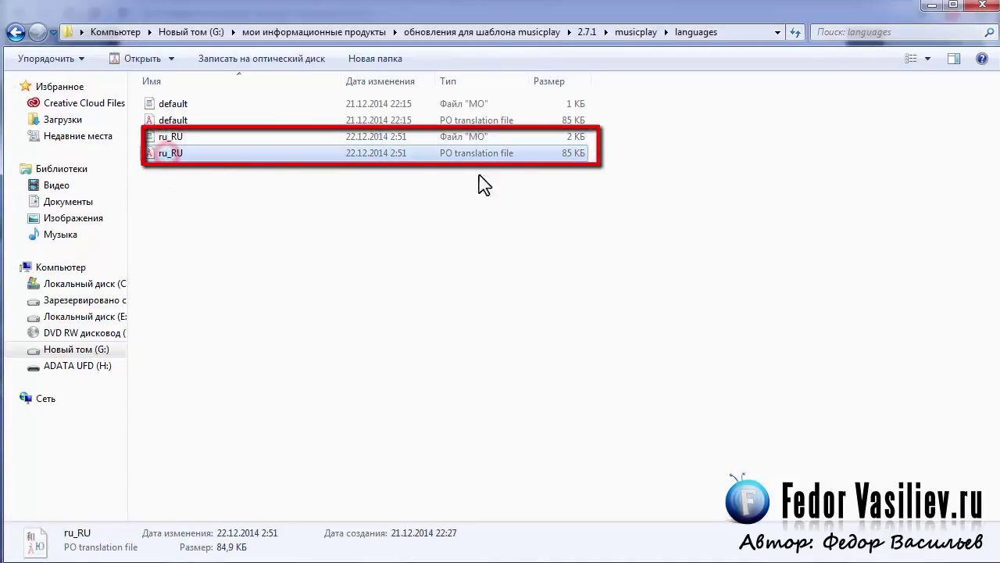
left_click(221, 204)
left_click(482, 136)
left_click(170, 172)
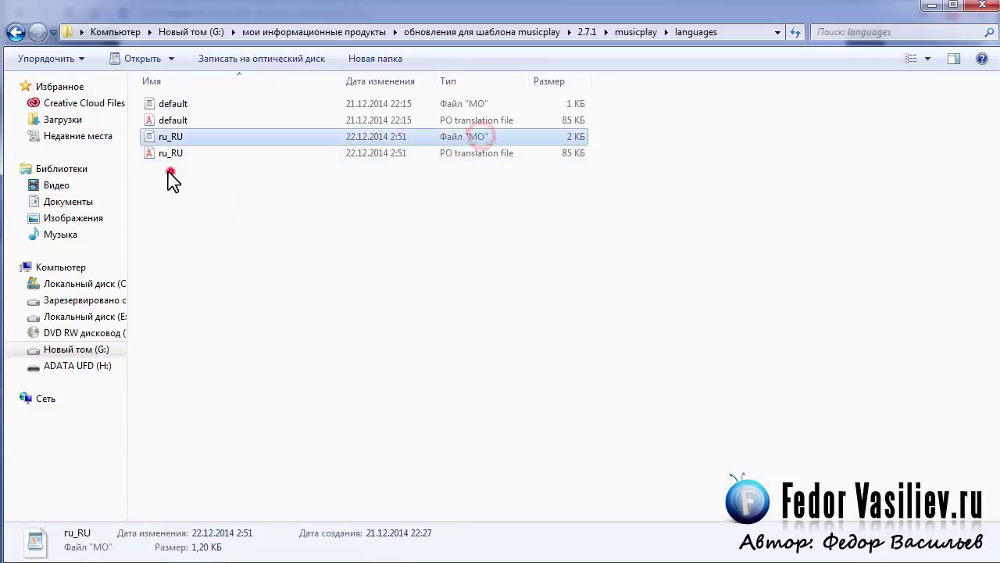
left_click_drag(178, 178, 159, 143)
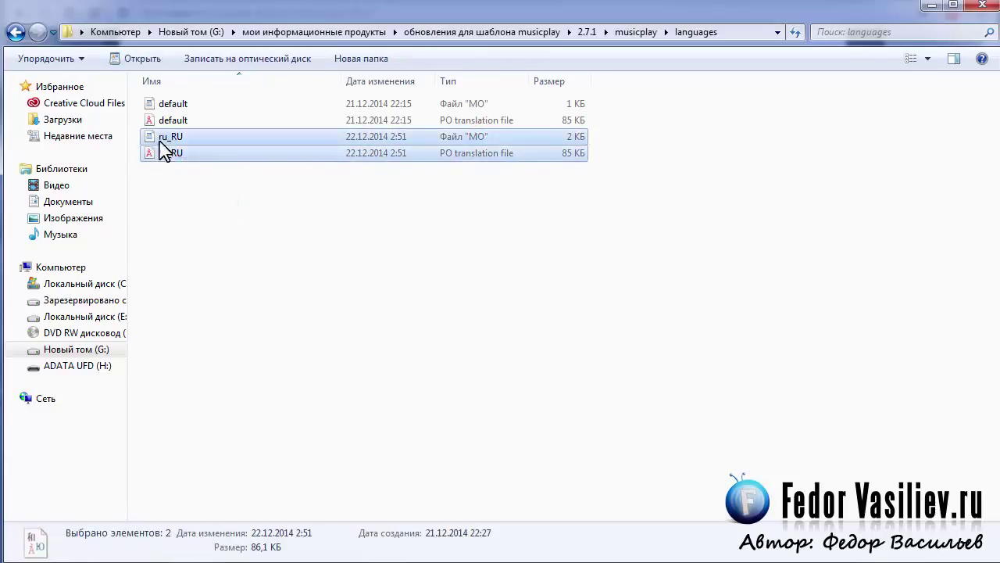
left_click(187, 177)
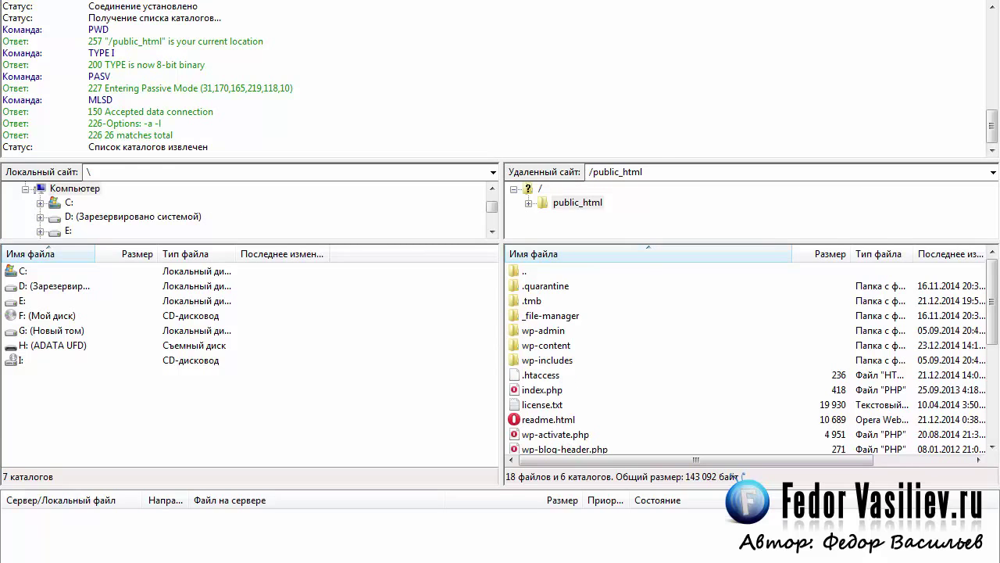
Switch to the FTP client and, starting from /public_html, open the remote folder wp-content/themes/musicplay/languages.
left_click_drag(657, 171, 563, 176)
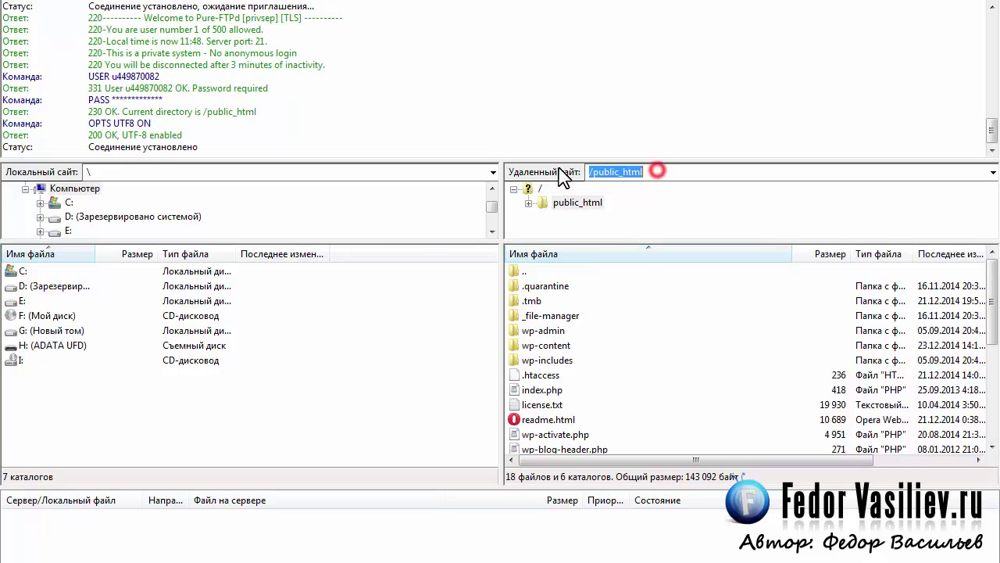
left_click_drag(662, 174, 576, 174)
left_click(603, 173)
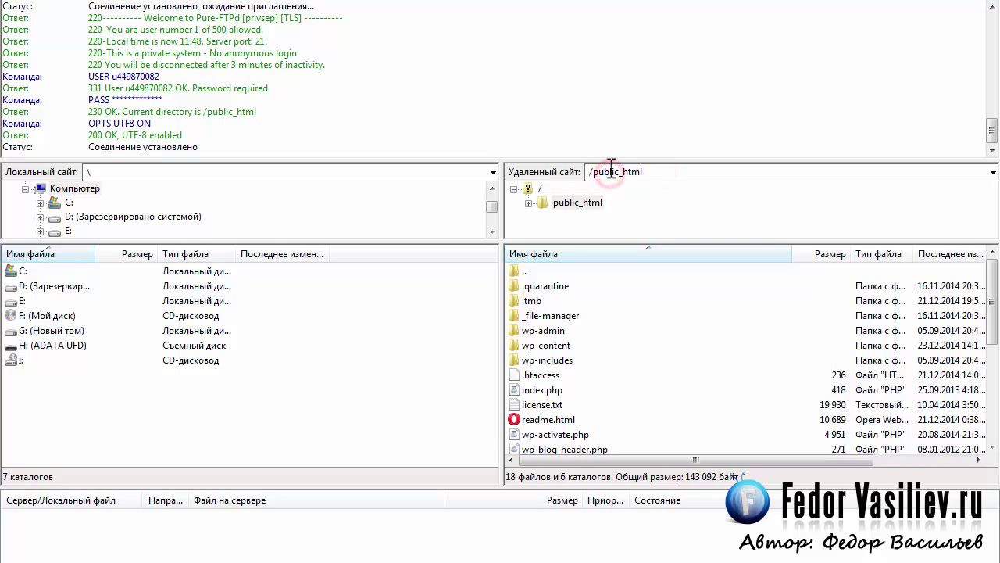
left_click_drag(993, 307, 990, 320)
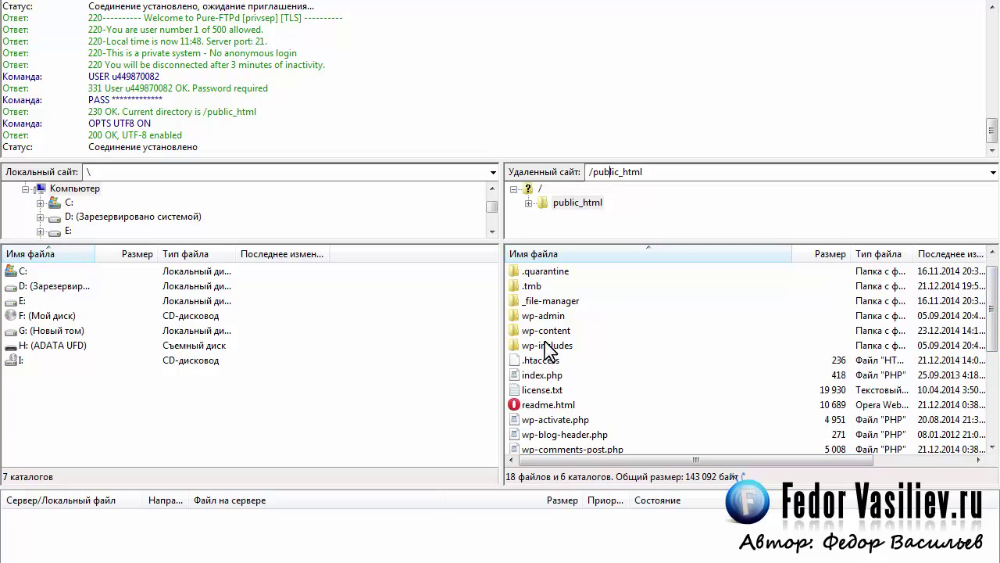
double_click(550, 336)
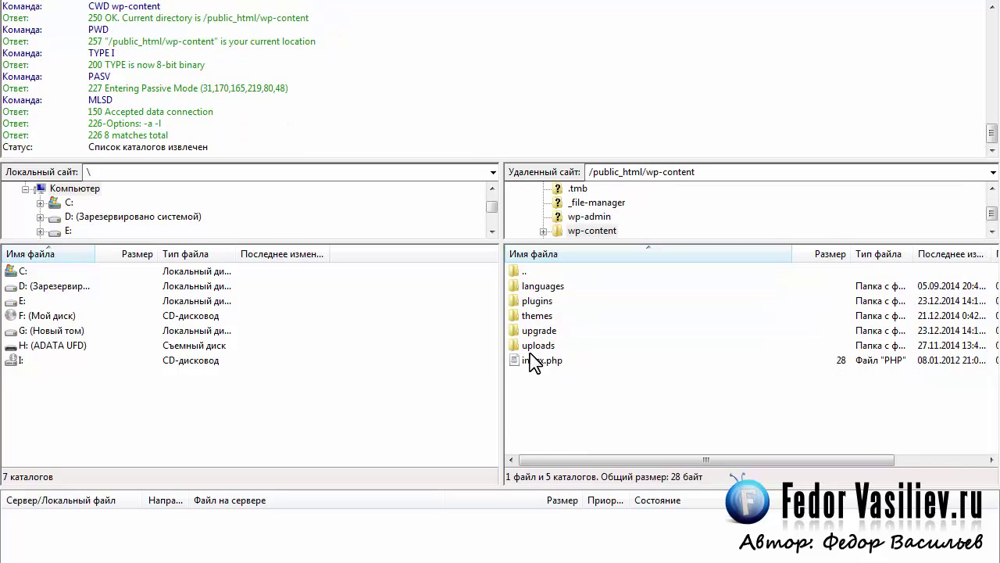
double_click(527, 316)
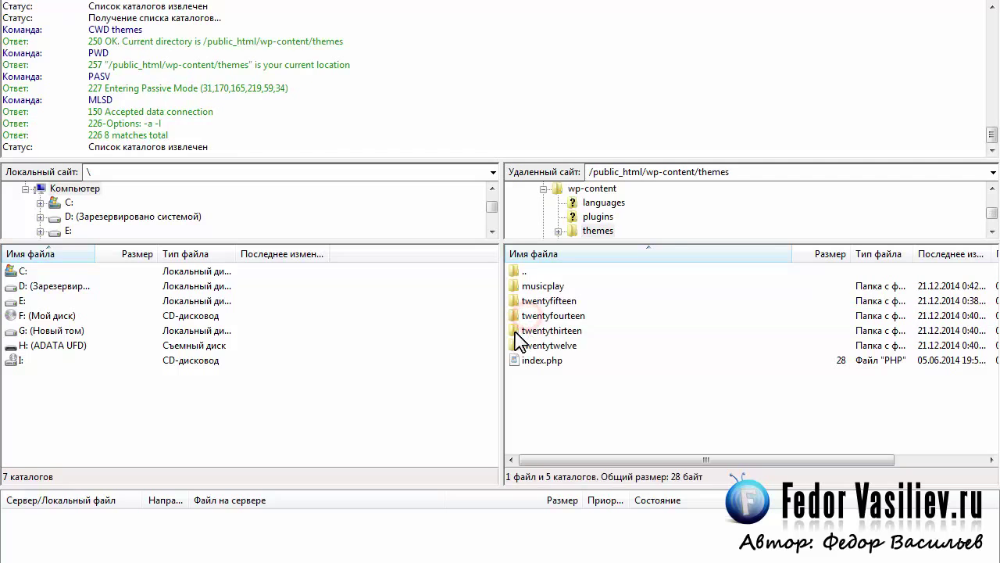
double_click(528, 287)
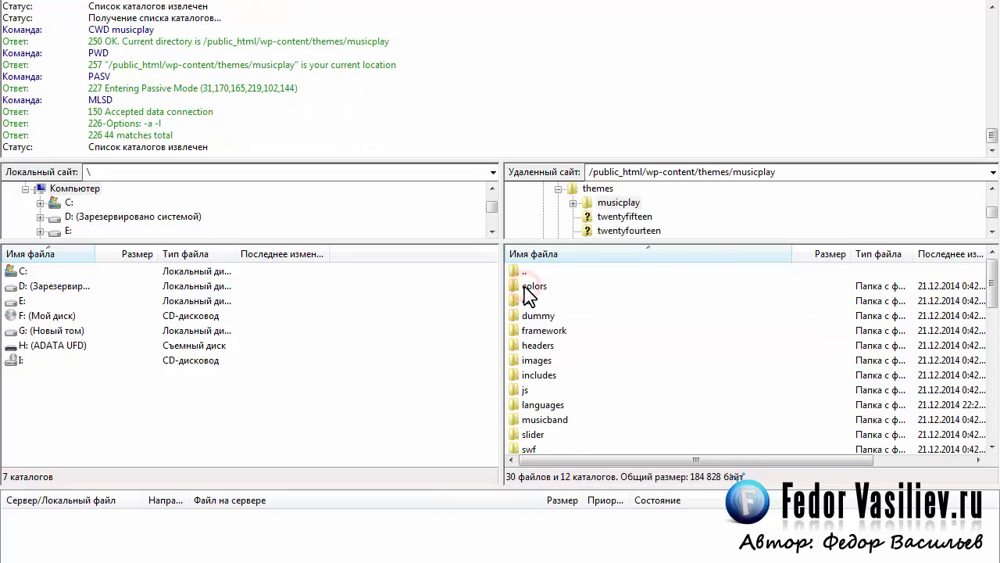
scroll(617, 336, "down", 1)
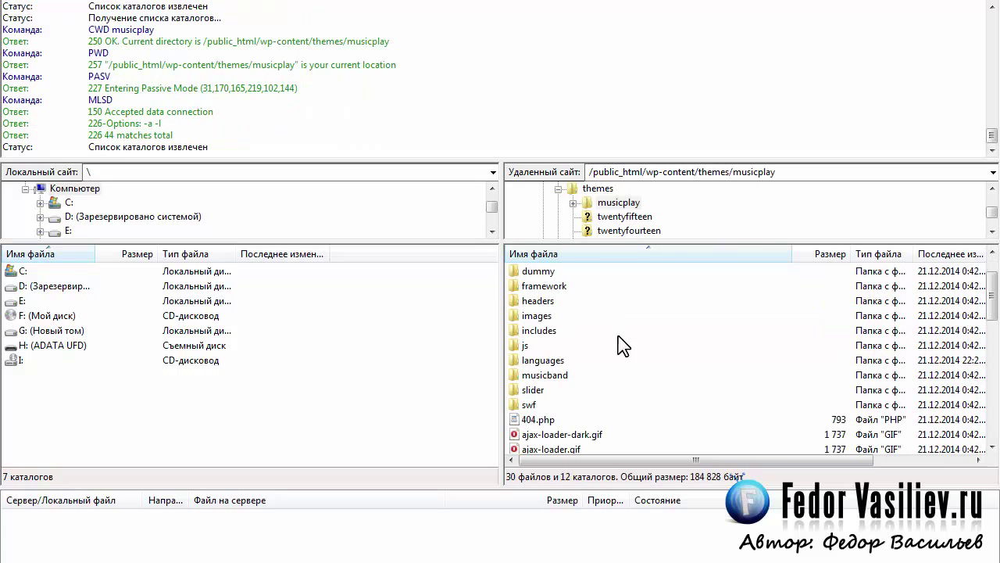
double_click(541, 361)
Point out the ru_RU.mo and ru_RU.po files in the remote languages folder by selecting them alternately.
left_click(535, 330)
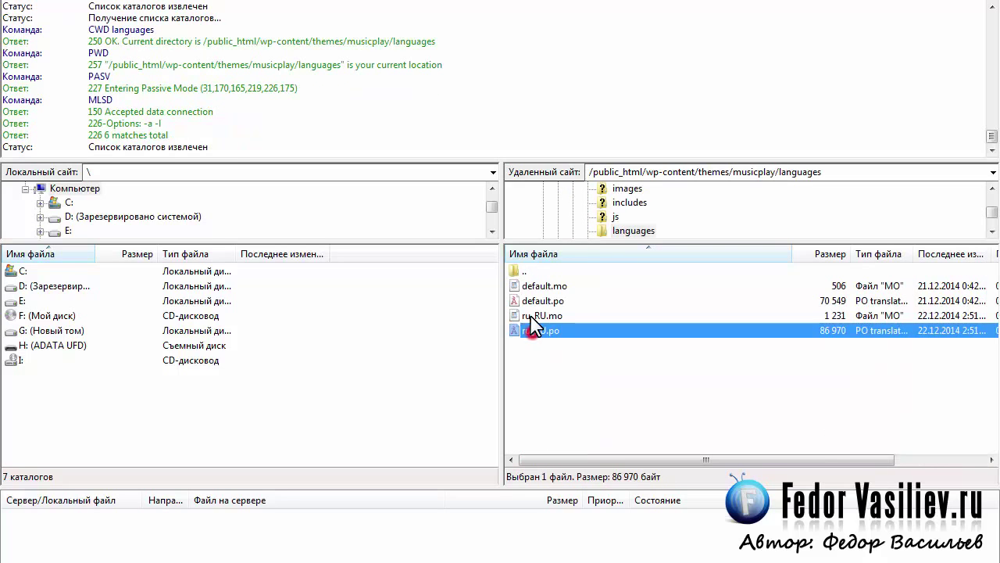
left_click(532, 316)
left_click(535, 331)
left_click(531, 315)
left_click(531, 331)
left_click(549, 317)
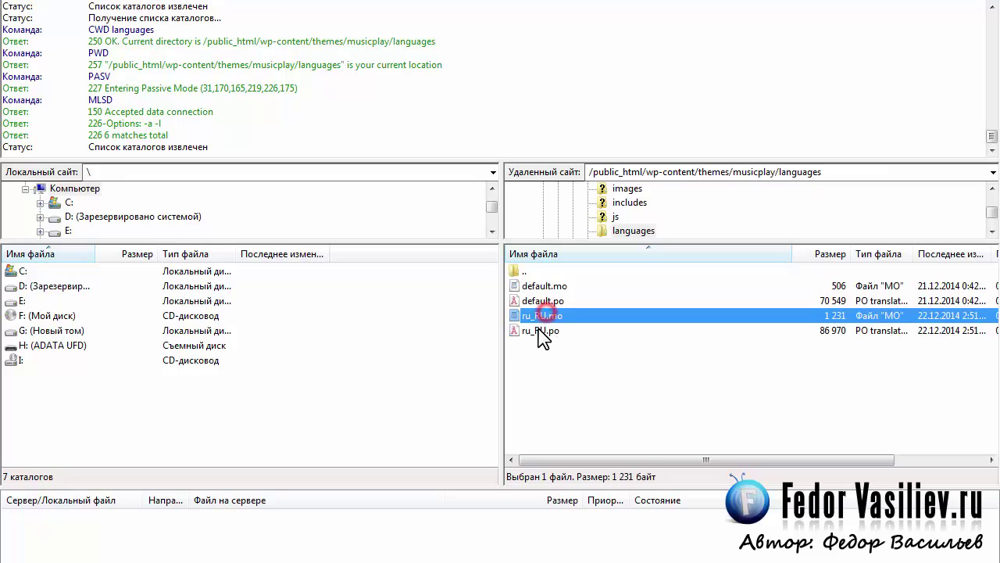
left_click(536, 330)
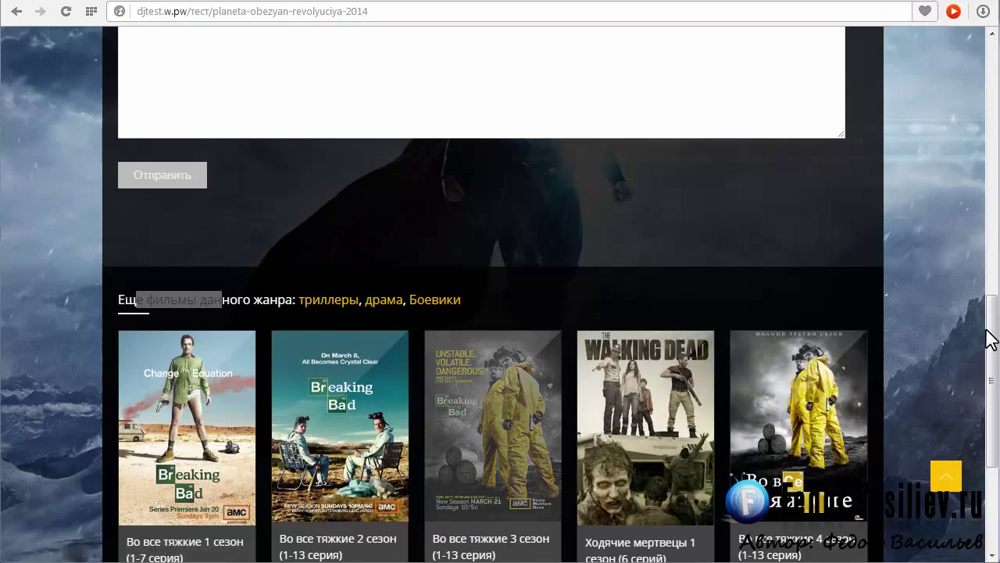
Return to the film page in the browser and highlight the translated related-films heading again.
scroll(989, 340, "down", 2)
left_click(216, 220)
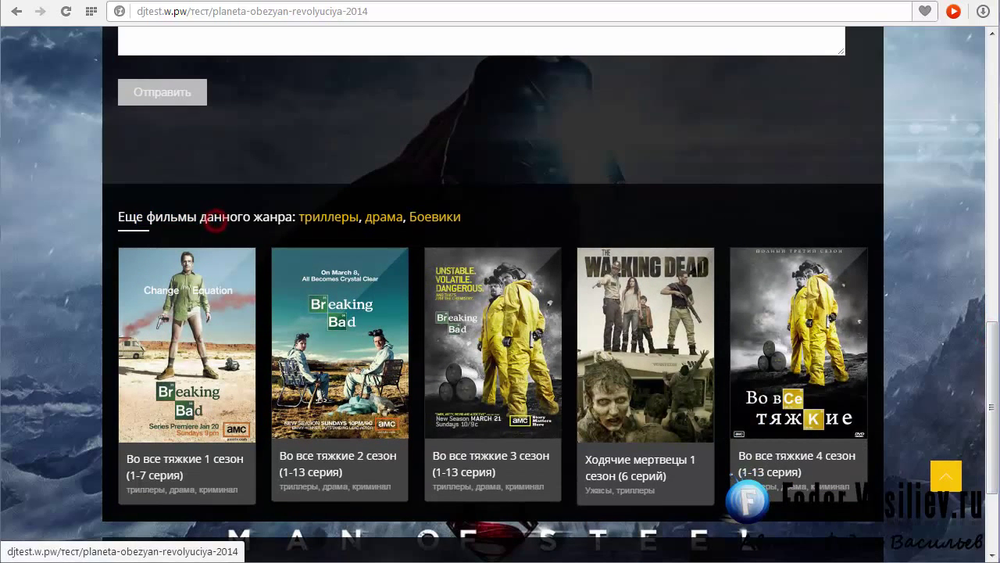
left_click_drag(115, 213, 208, 217)
left_click(234, 216)
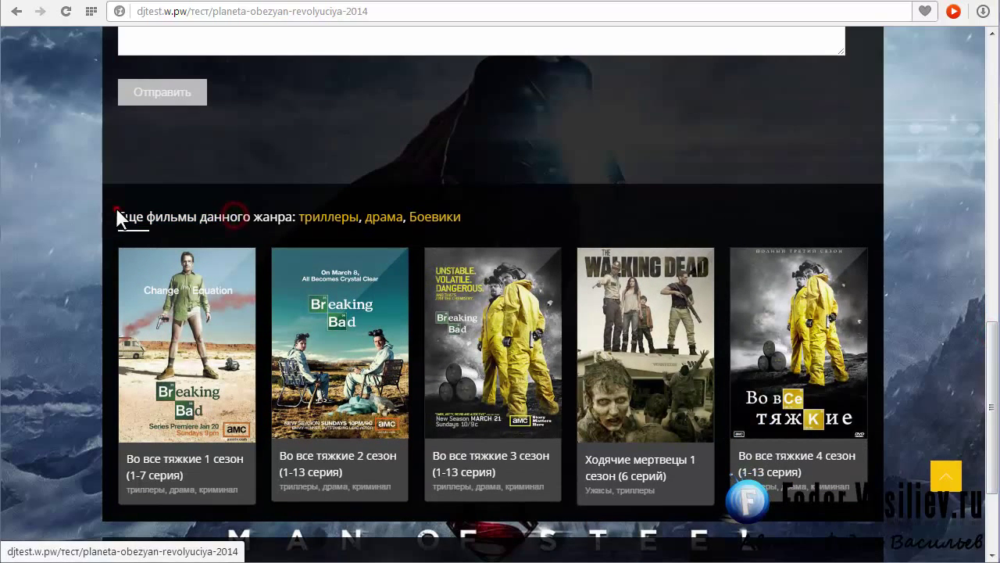
left_click_drag(117, 213, 265, 217)
left_click(553, 223)
scroll(770, 246, "down", 2)
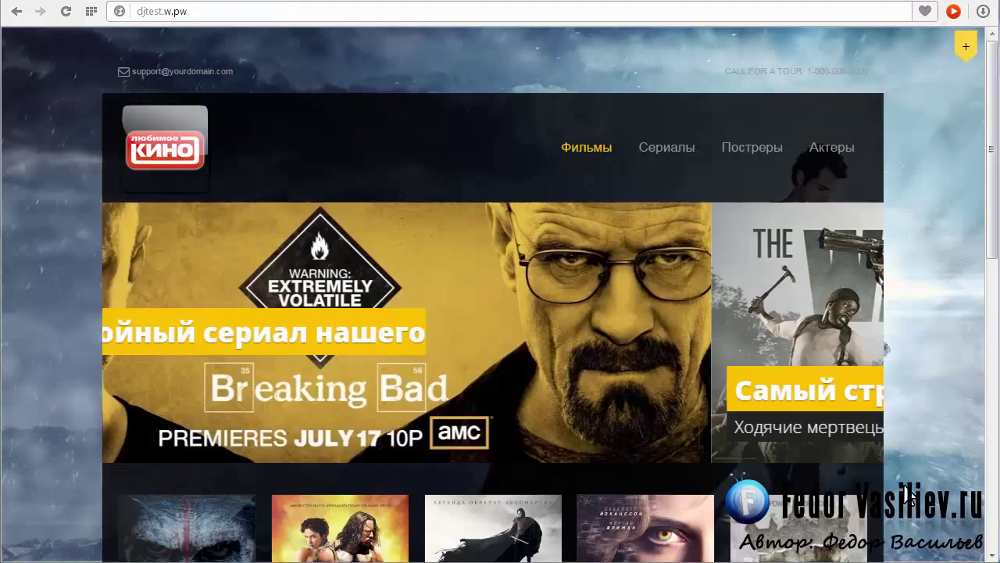
Show the genres under Фильмы on the site's home page, then examine the Need for Speed page on KinoPoisk and its release year.
mouse_move(590, 164)
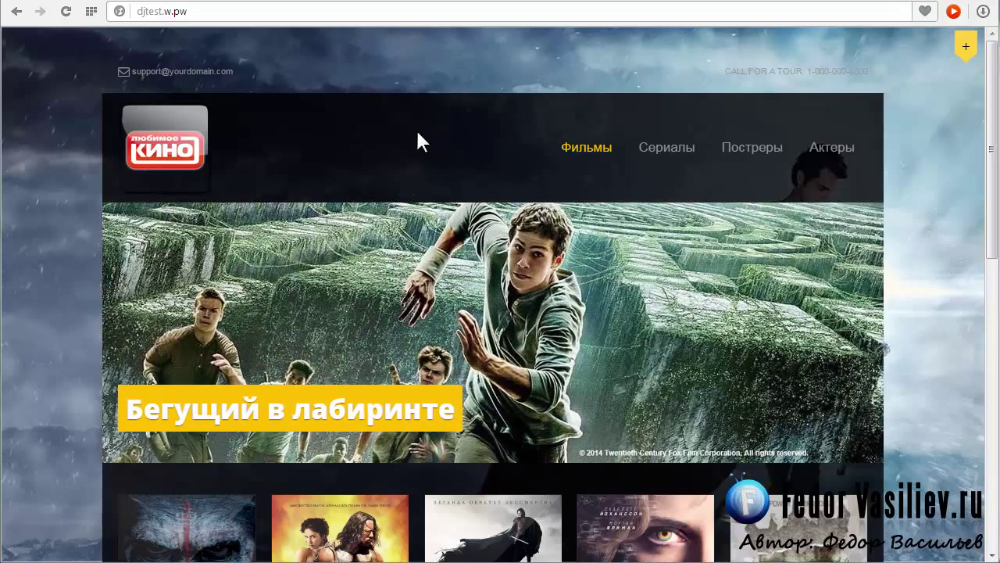
mouse_move(563, 148)
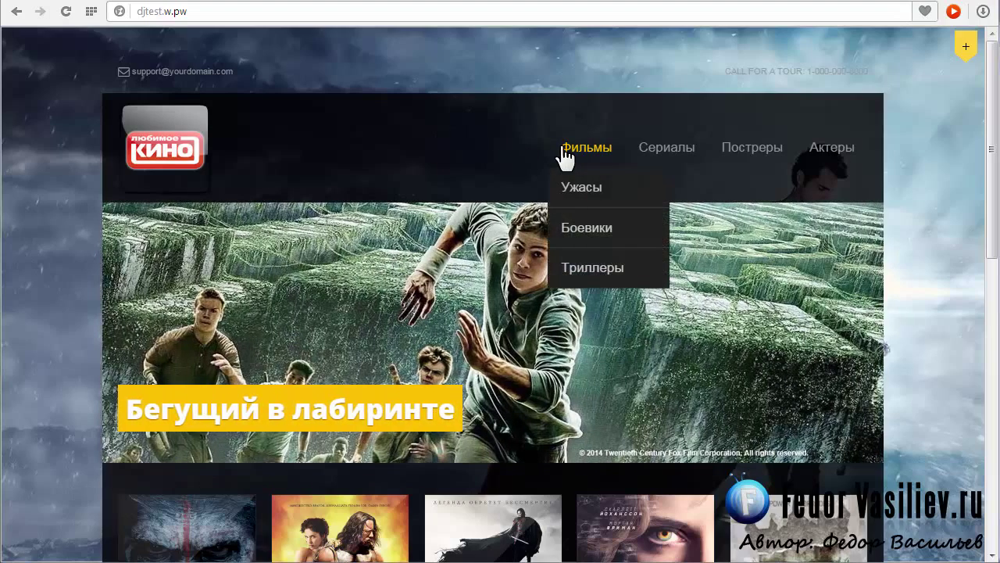
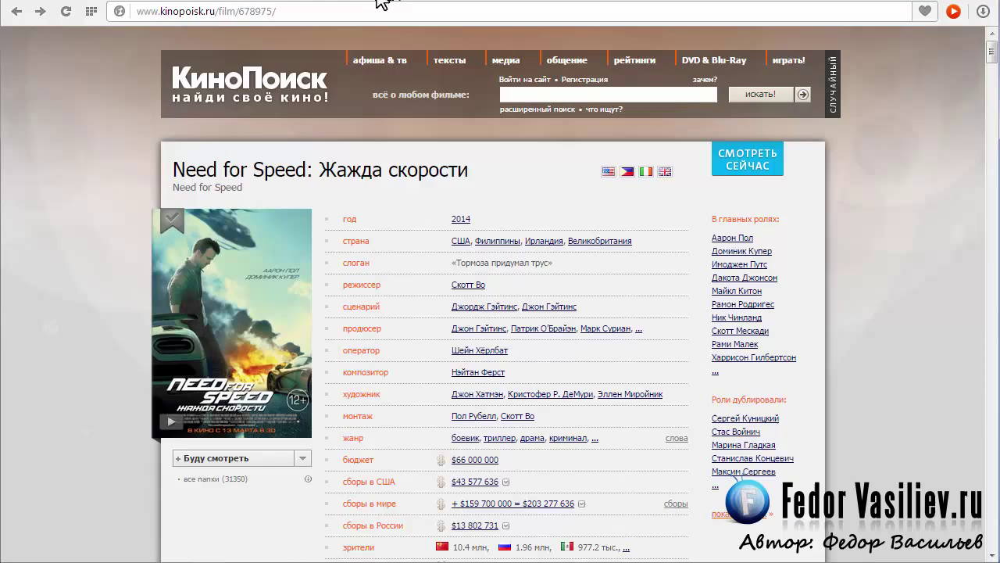
scroll(433, 229, "down", 2)
scroll(438, 229, "up", 2)
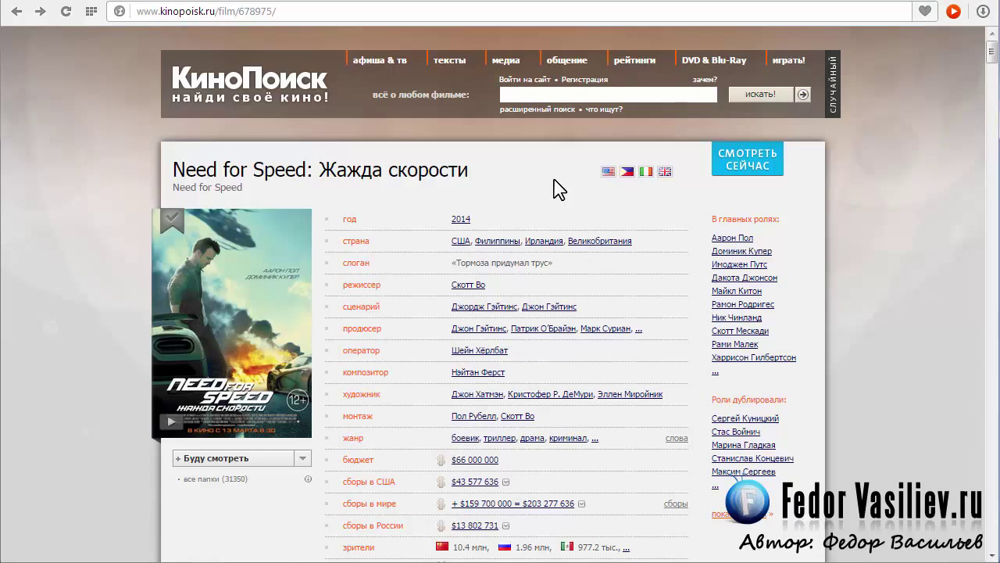
triple_click(480, 217)
left_click(502, 190)
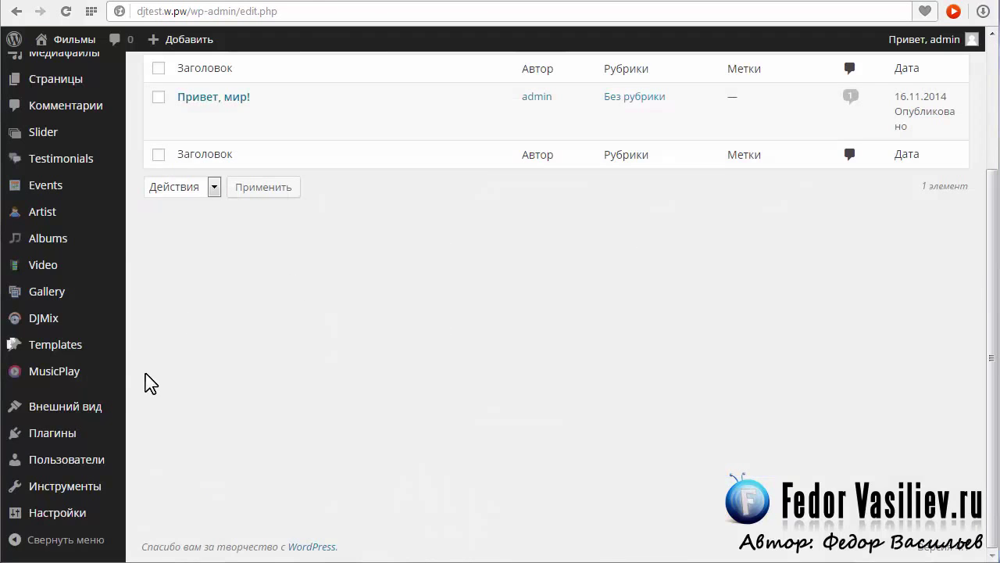
Open Album Genres in the WordPress admin and review the form for adding a genre and the list of existing genres.
mouse_move(93, 382)
mouse_move(61, 252)
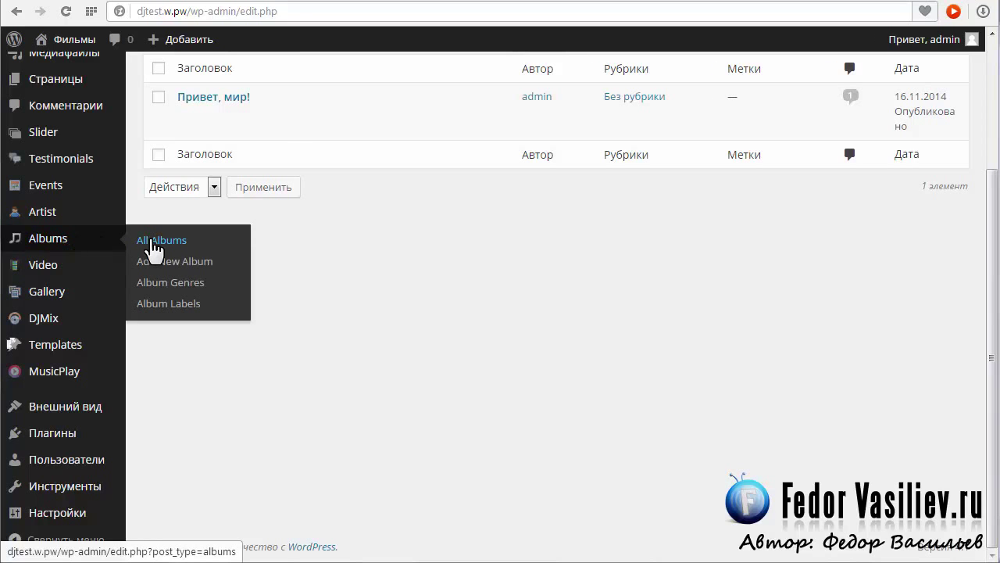
left_click(170, 282)
scroll(469, 352, "down", 1)
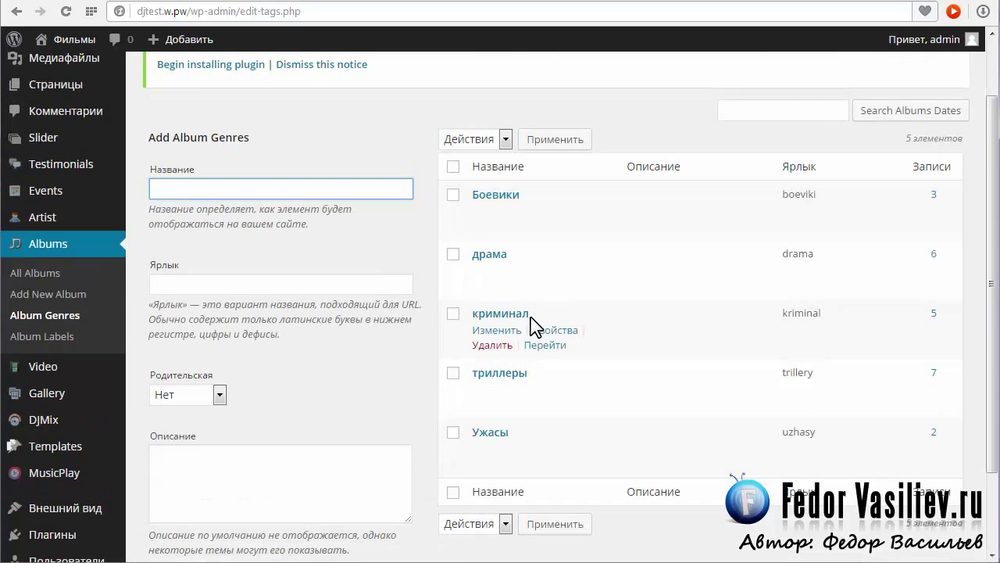
left_click(179, 188)
scroll(276, 190, "down", 2)
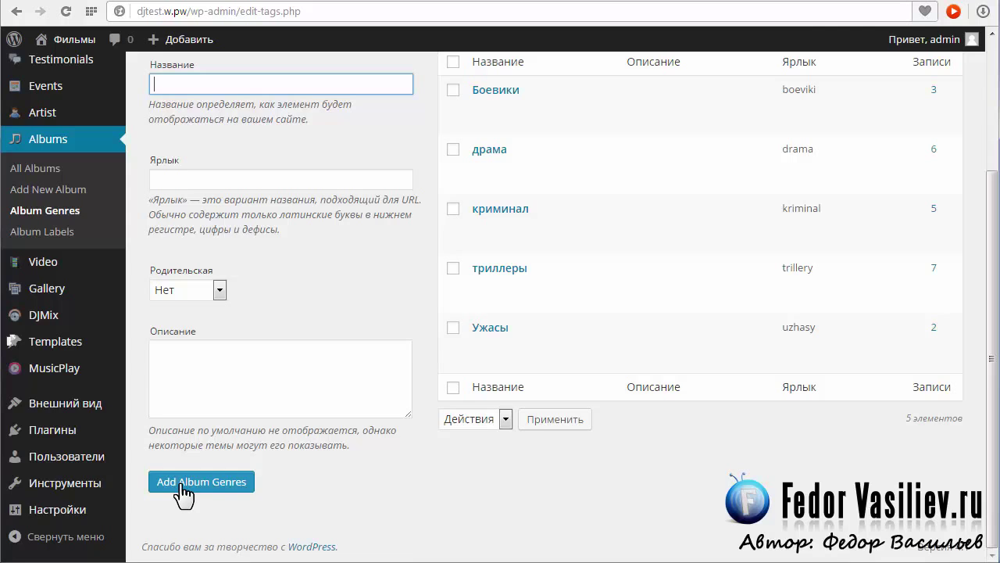
scroll(436, 473, "up", 3)
scroll(476, 396, "down", 1)
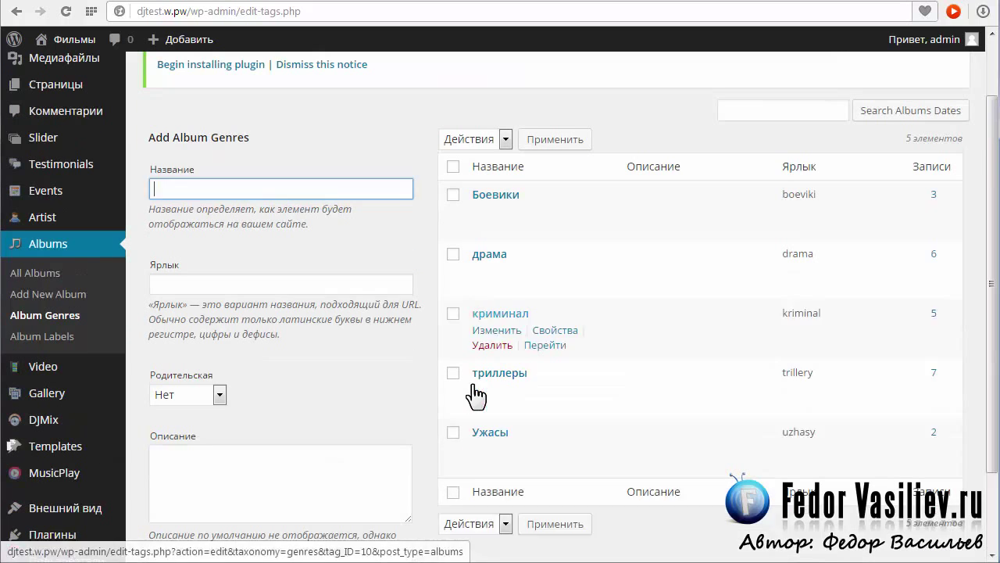
Copy the slug kriminal from the quick properties of the криминал album genre.
left_click(555, 330)
double_click(603, 357)
right_click(545, 357)
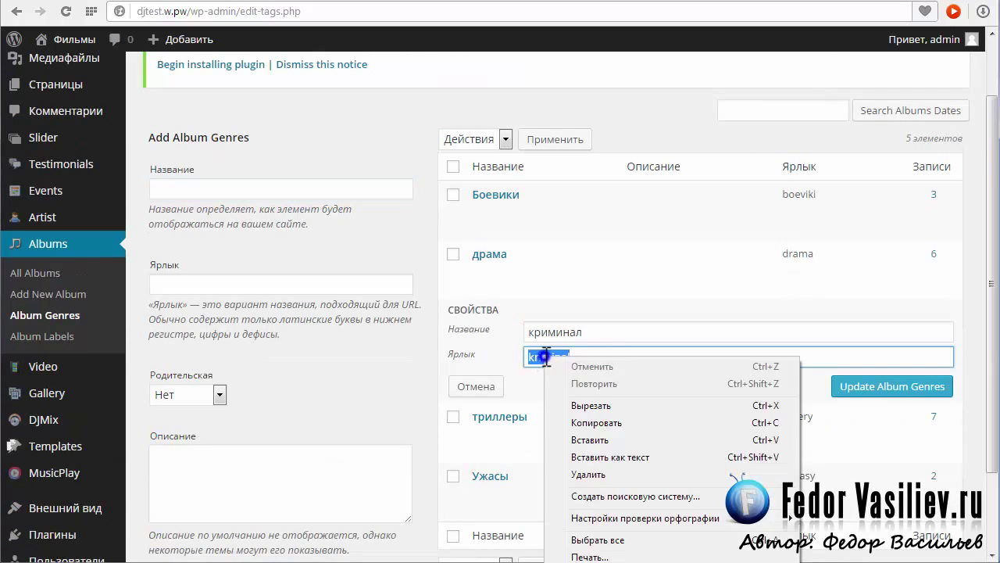
left_click(591, 424)
key("Return")
mouse_move(70, 508)
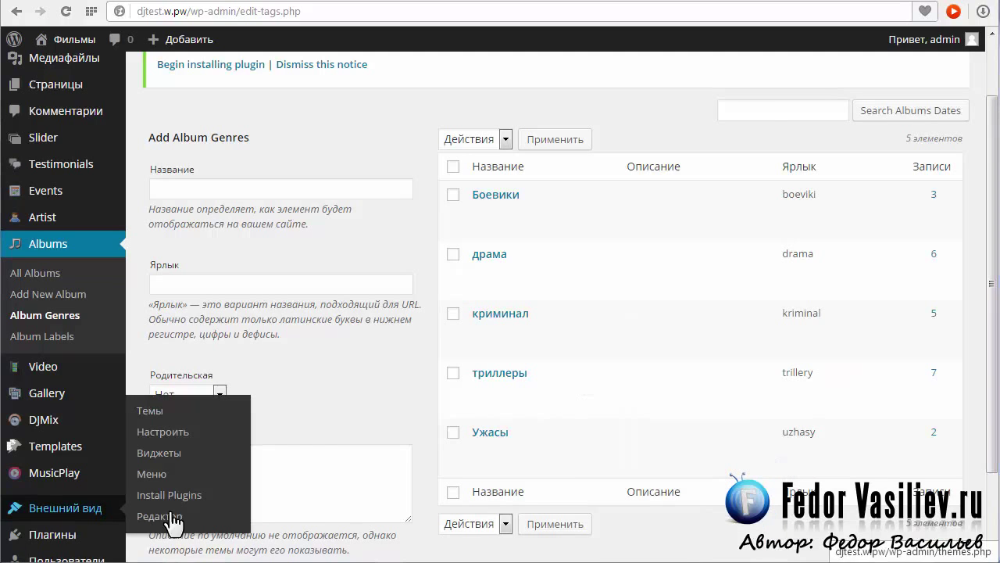
left_click(152, 473)
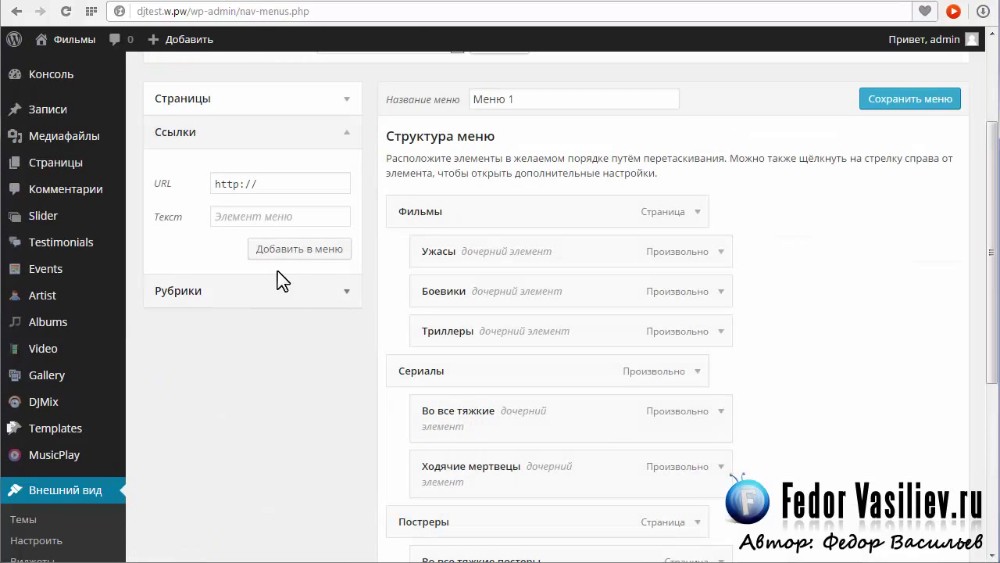
left_click_drag(188, 11, 132, 14)
right_click(174, 19)
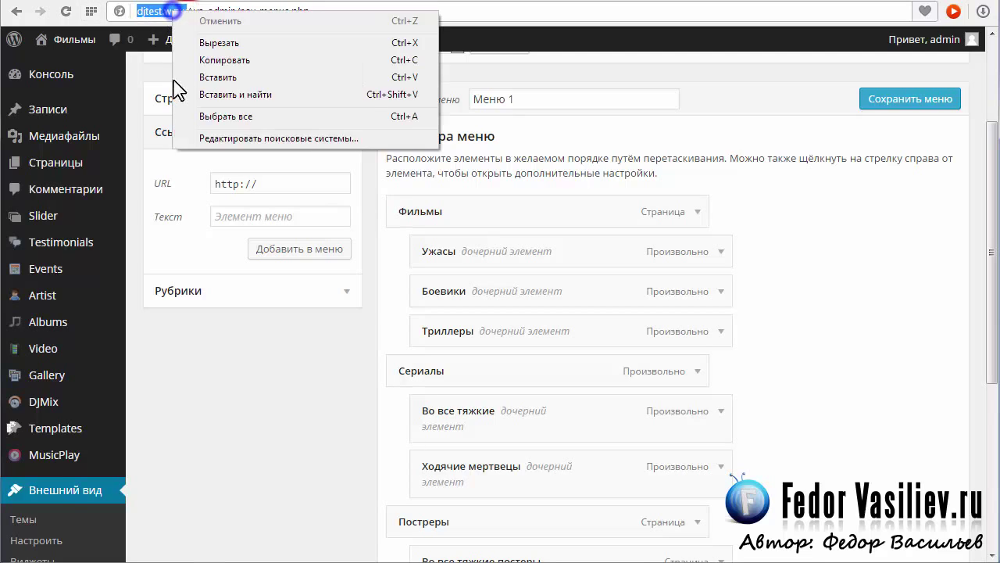
left_click(217, 60)
left_click_drag(277, 182, 231, 184)
right_click(230, 183)
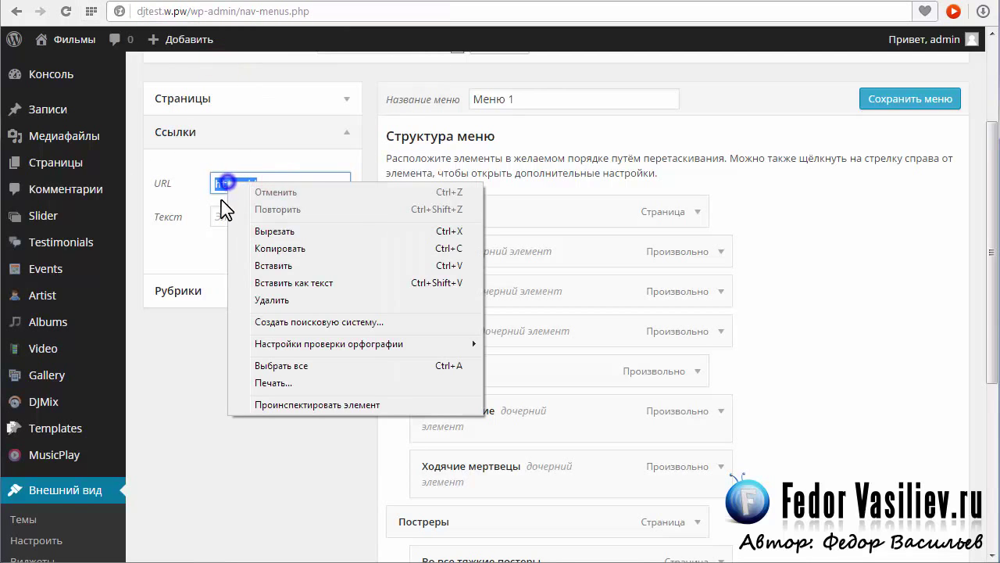
left_click(283, 264)
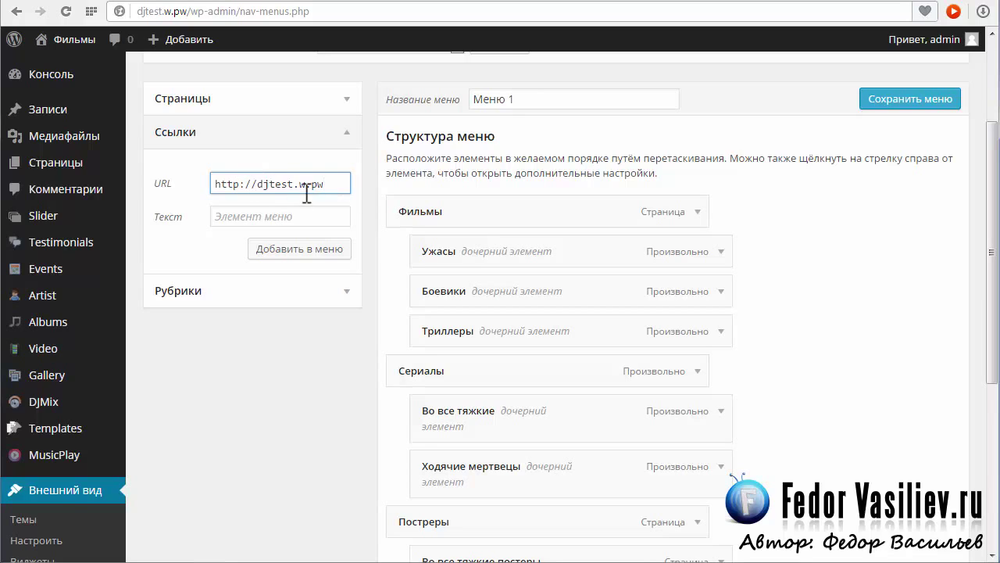
Label the custom link Криминал and add it to Меню 1.
left_click(261, 219)
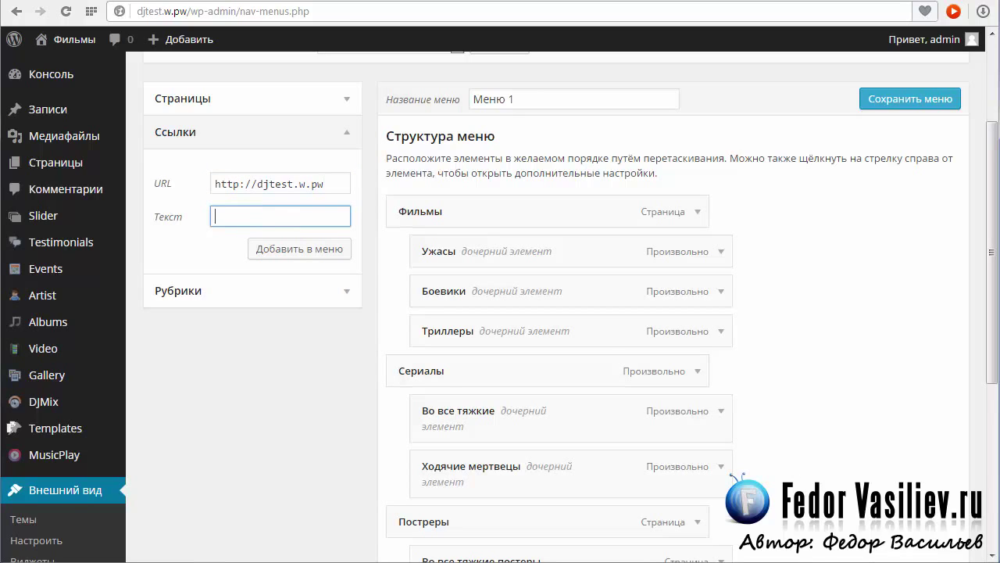
type("Криминал")
left_click(233, 353)
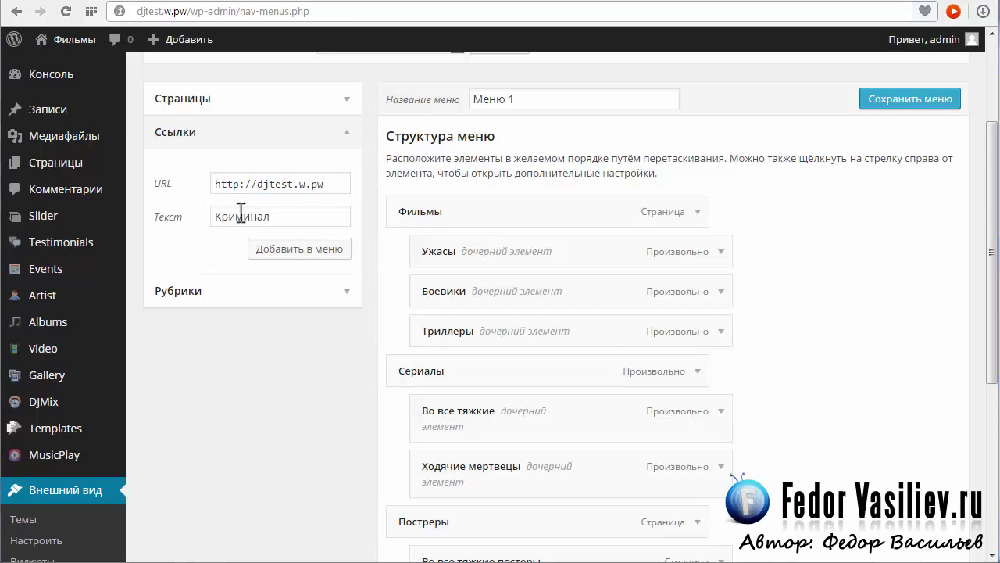
left_click(286, 249)
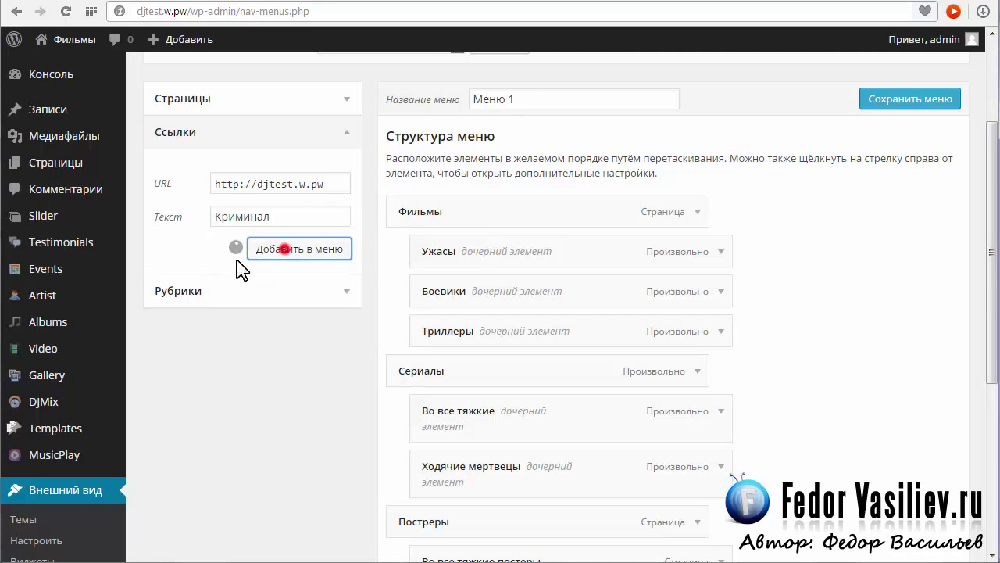
scroll(443, 319, "down", 3)
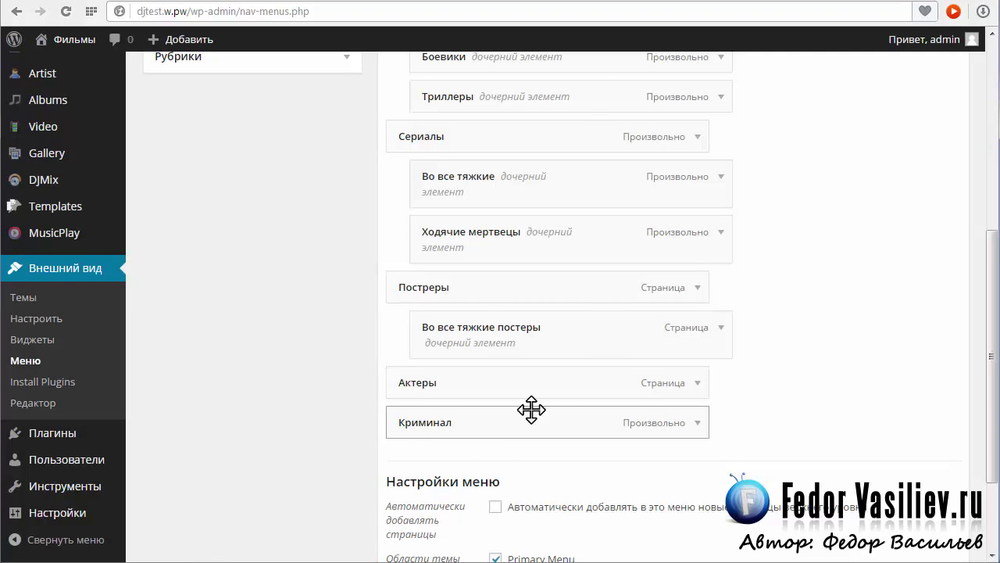
left_click_drag(446, 431, 480, 382)
left_click(722, 370)
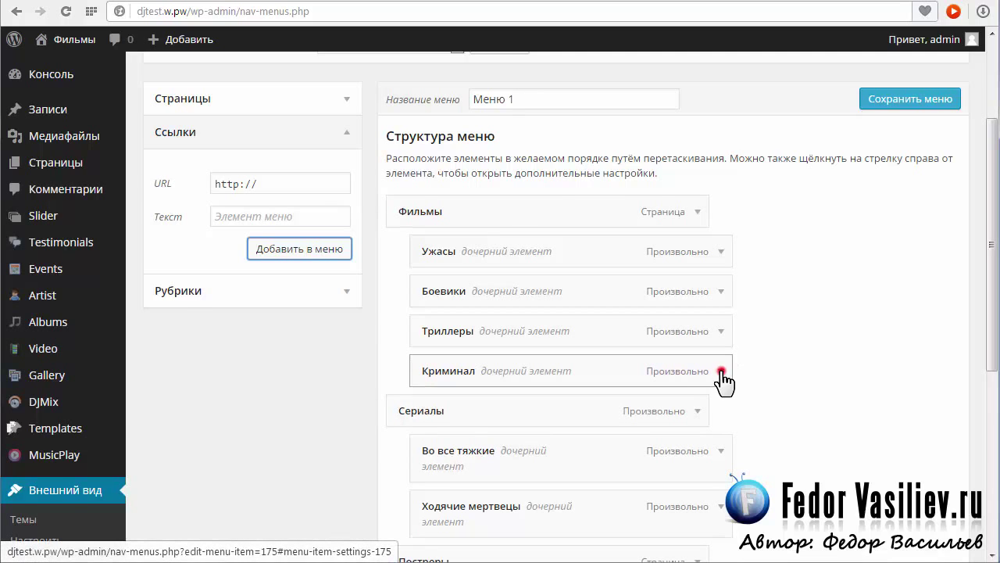
scroll(756, 385, "down", 1)
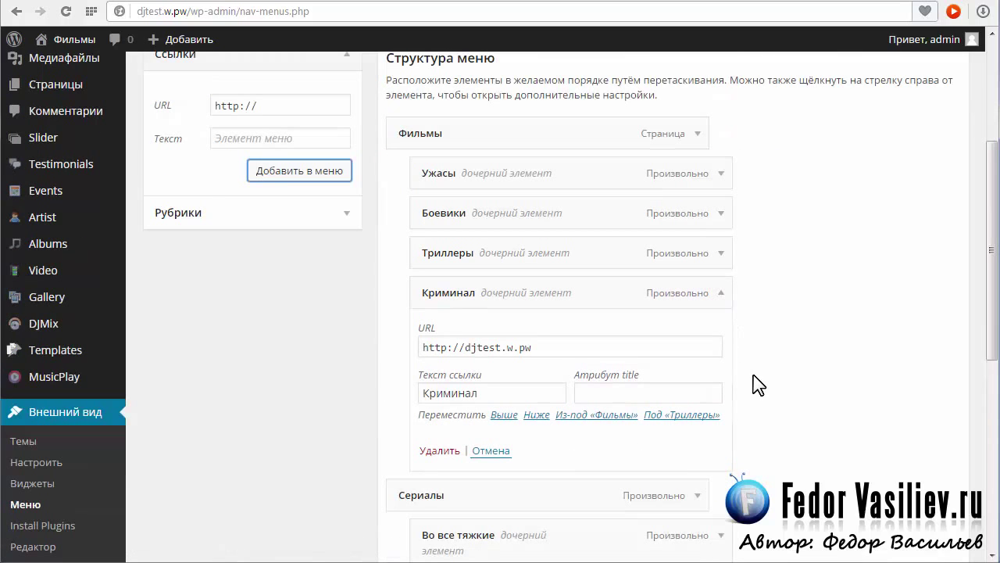
left_click(561, 347)
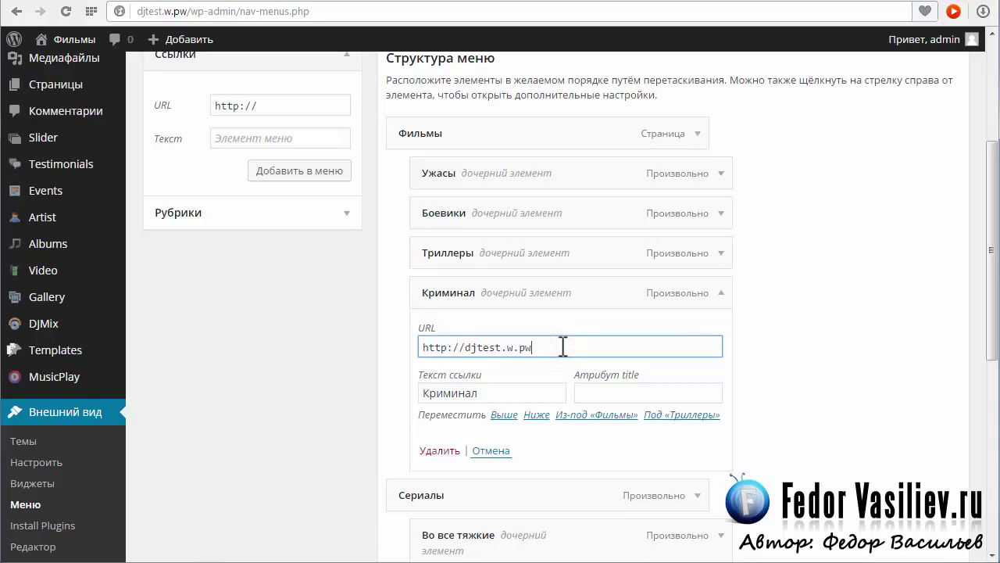
type("djtest.w.pw/")
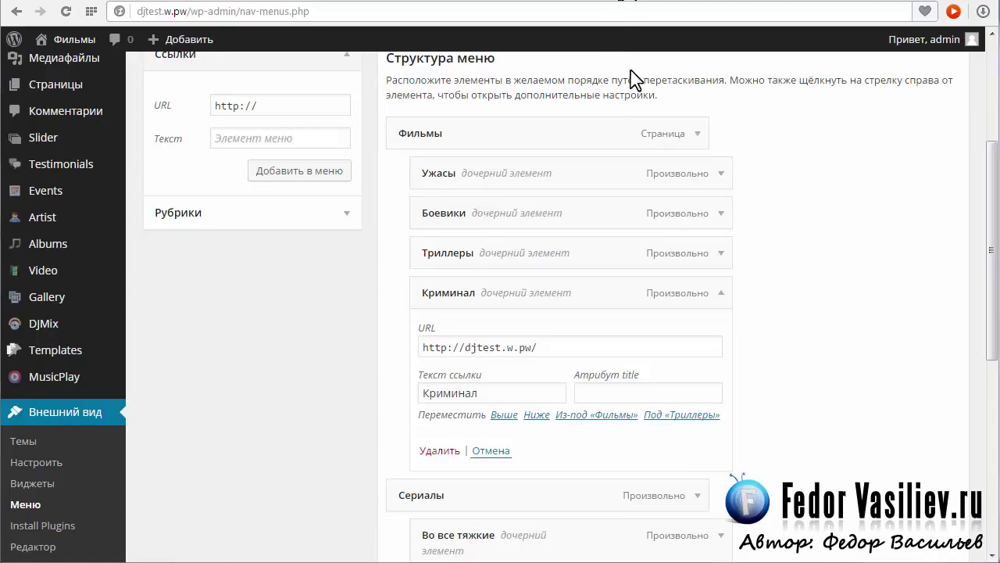
Open the Ужасы genre page on the live site and copy the genres part of its address.
left_click(630, 1)
scroll(219, 159, "down", 4)
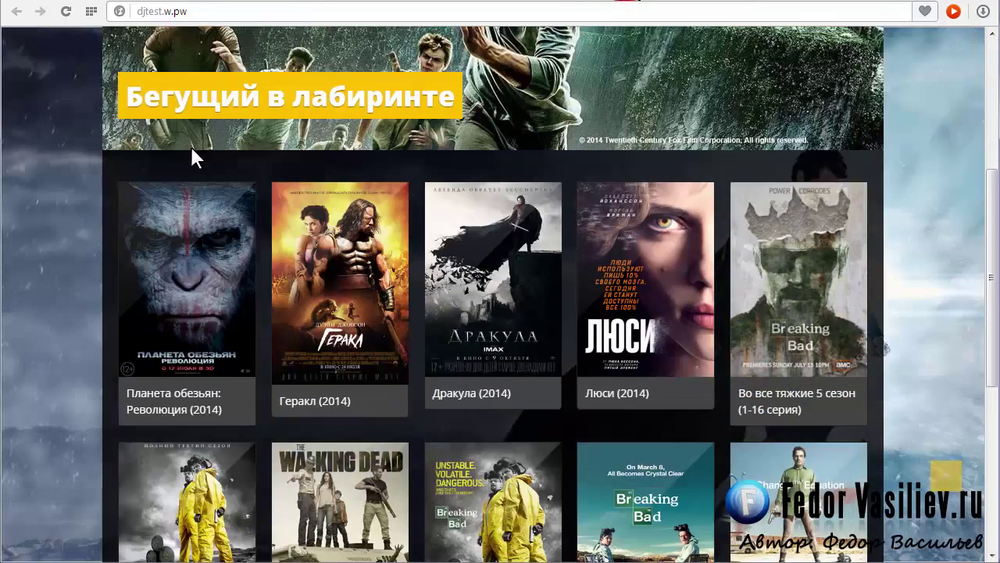
scroll(158, 296, "up", 4)
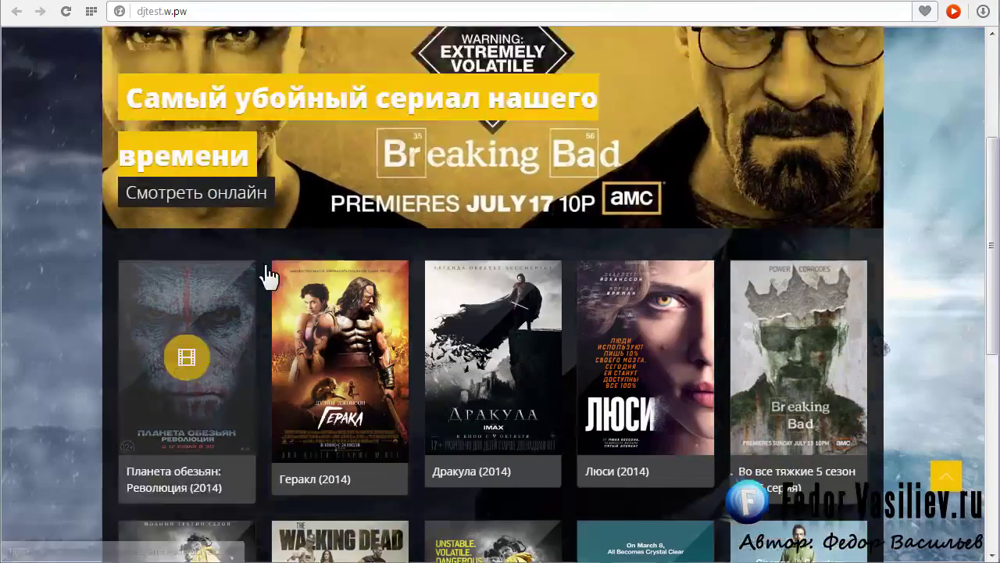
mouse_move(587, 155)
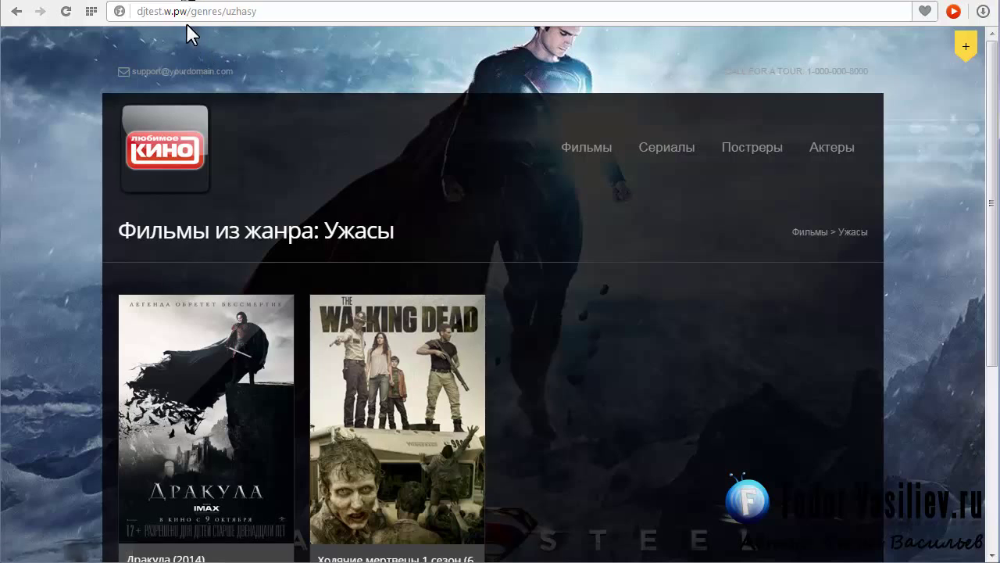
left_click(215, 18)
left_click(222, 16)
left_click_drag(220, 11, 189, 17)
right_click(202, 21)
left_click(243, 62)
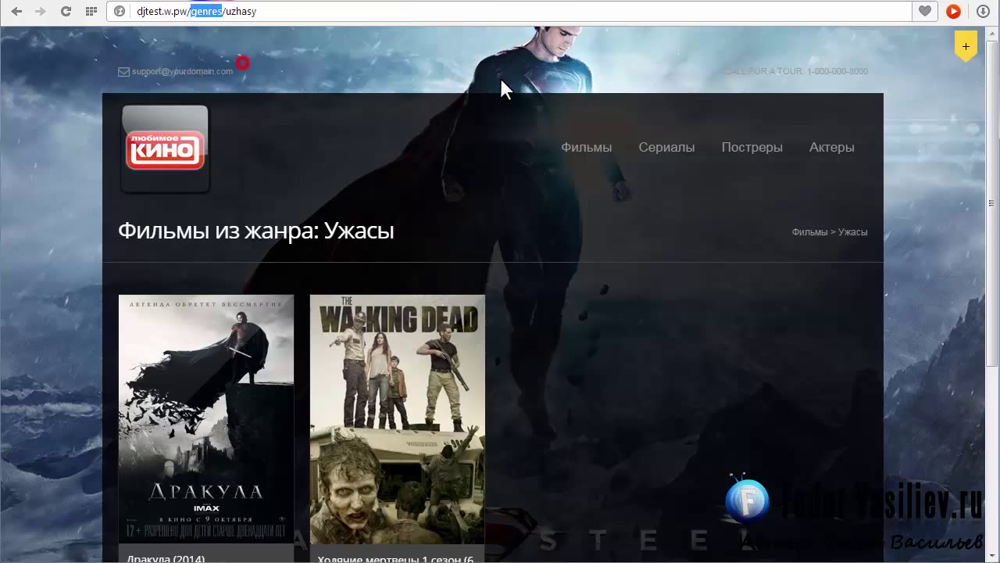
left_click(543, 2)
scroll(750, 208, "down", 3)
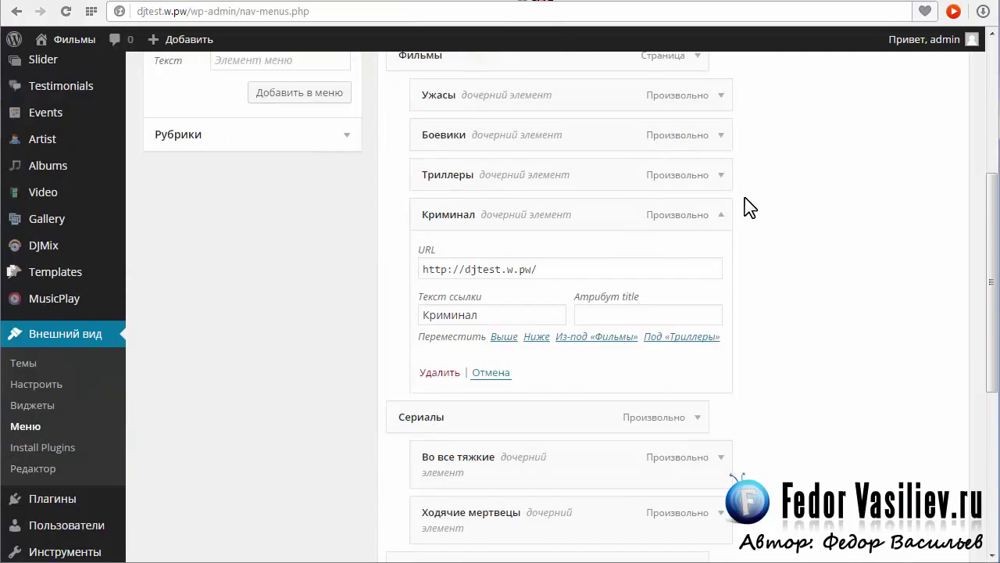
left_click(555, 191)
right_click(556, 191)
left_click(596, 270)
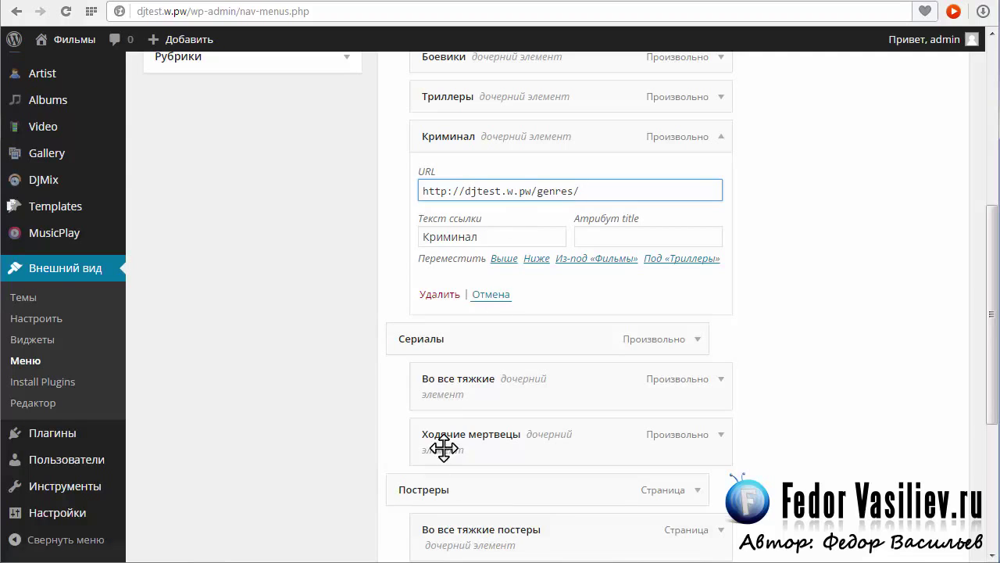
left_click_drag(443, 448, 535, 519)
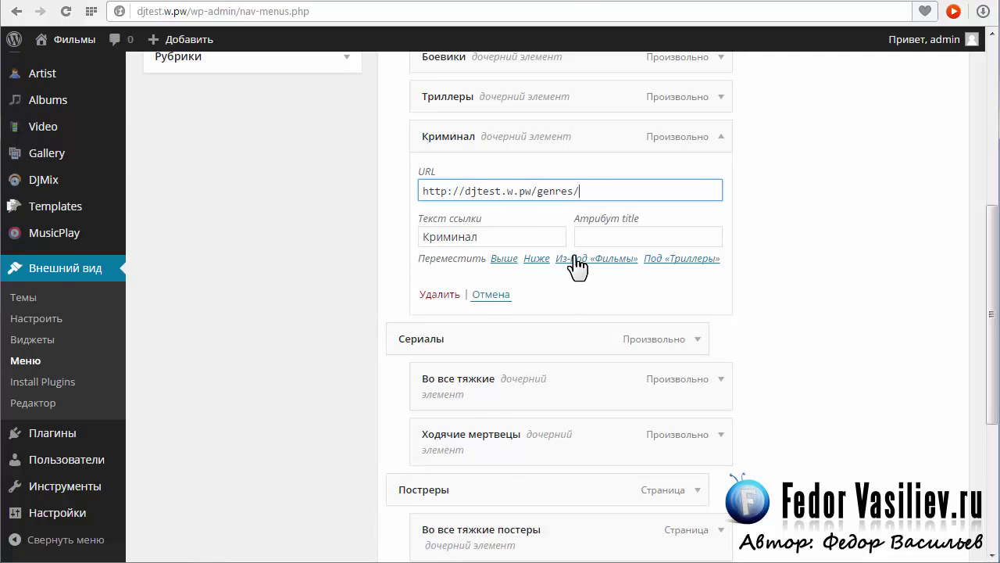
Append the slug kriminal from the Notepad note to the Криминал item's URL and save the menu.
key("alt+Tab")
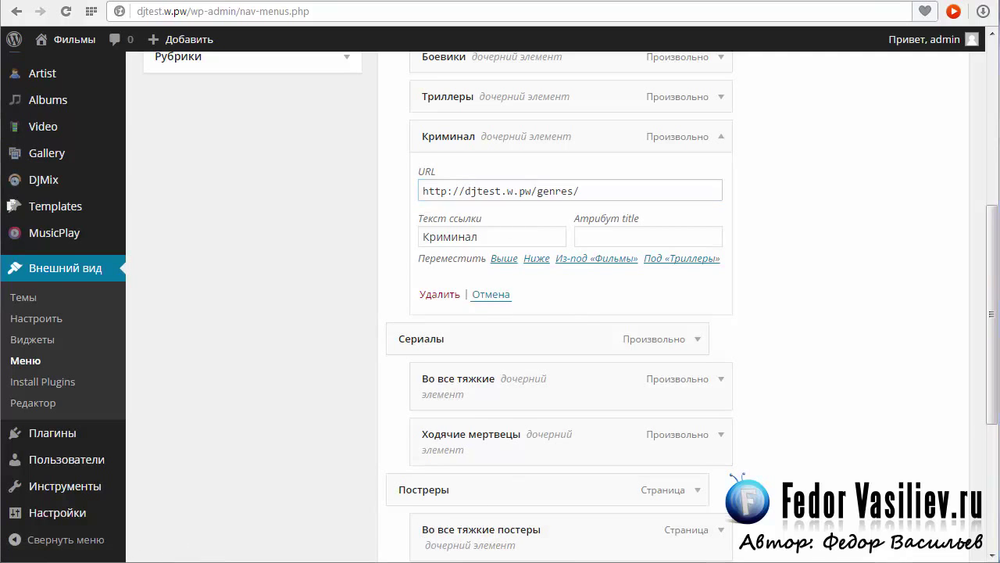
double_click(309, 365)
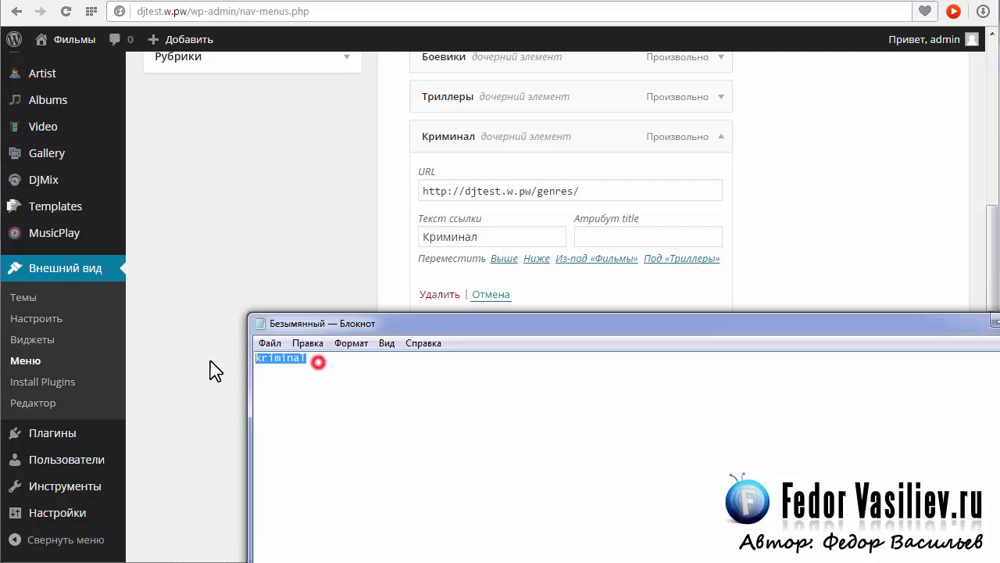
right_click(290, 360)
left_click(344, 411)
left_click(630, 192)
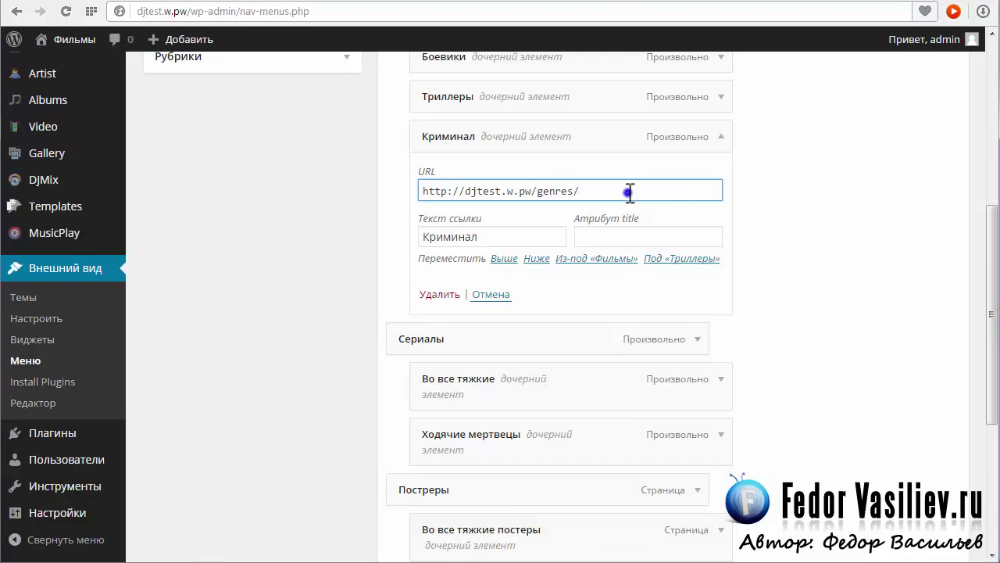
right_click(630, 191)
left_click(684, 277)
scroll(788, 270, "up", 5)
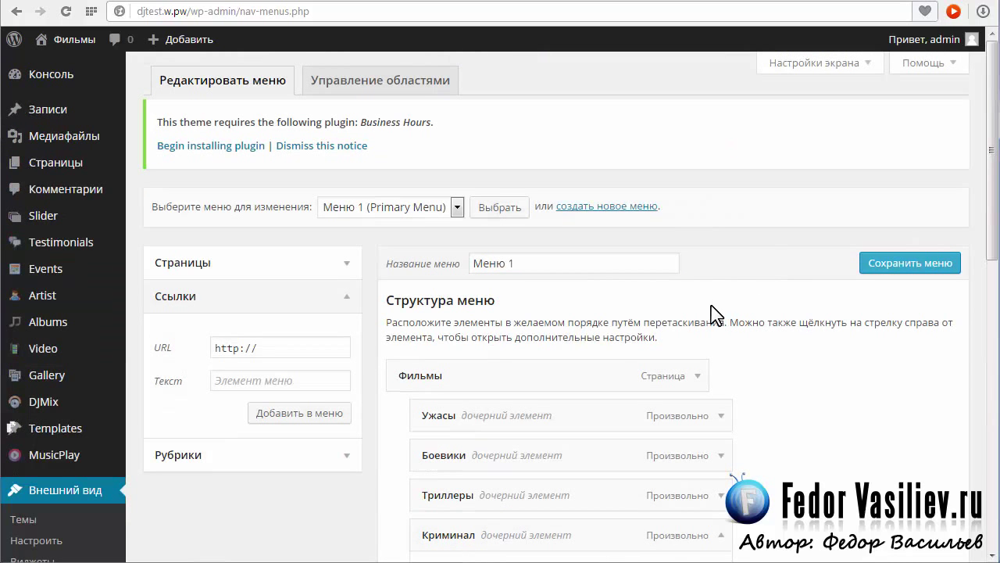
left_click(891, 265)
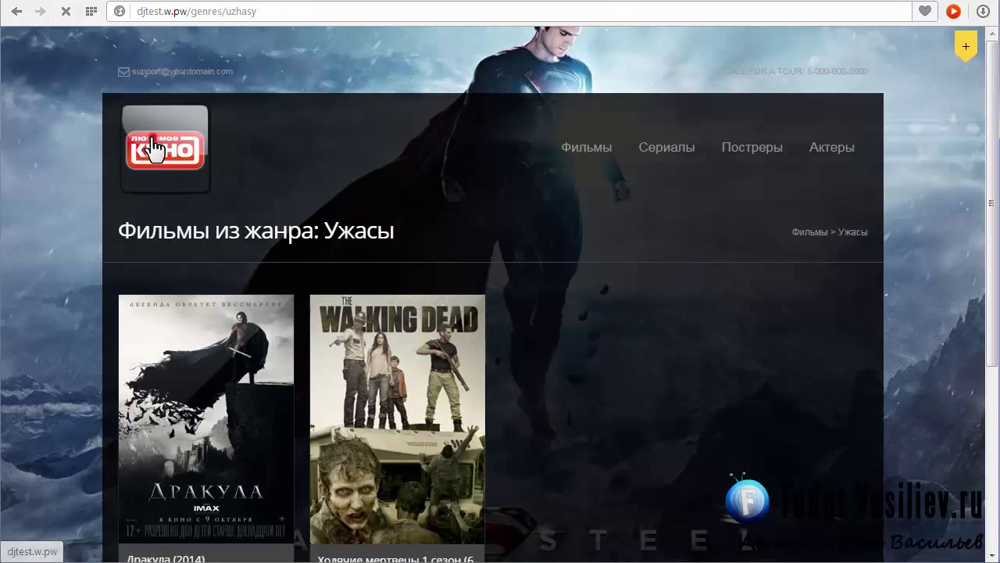
Open the new Криминал entry under Фильмы from the site's home page and look through the films in that genre.
left_click(78, 134)
mouse_move(575, 161)
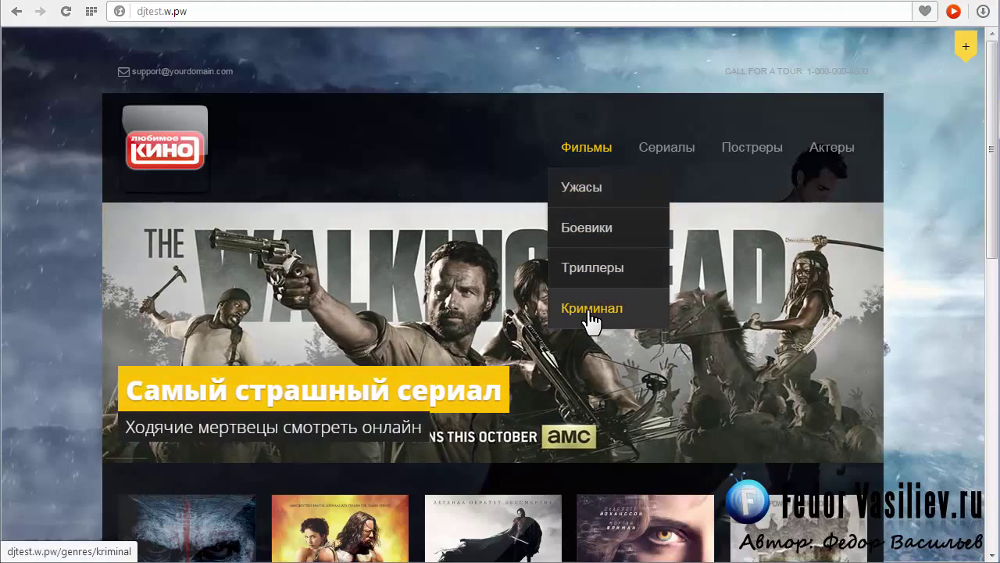
left_click(601, 316)
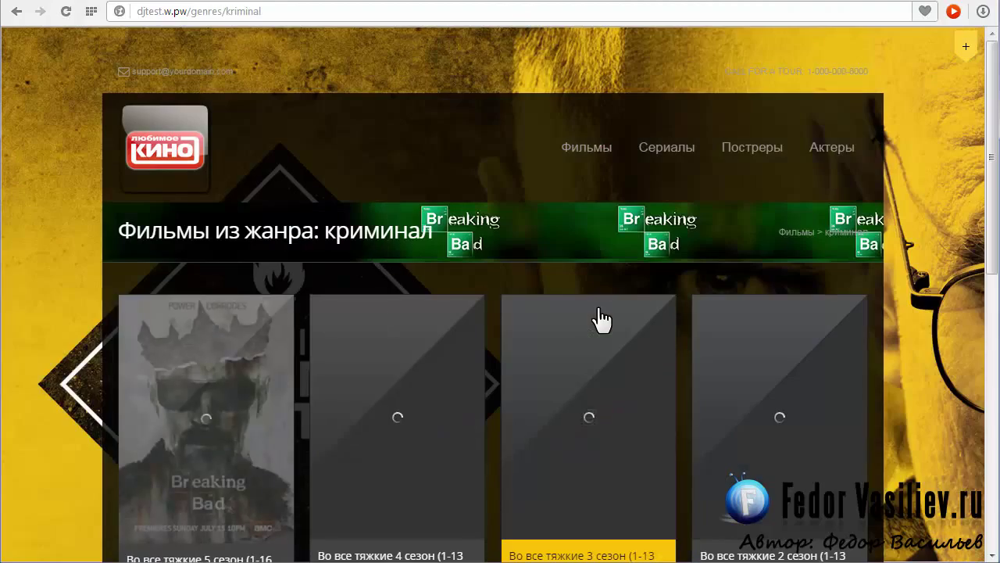
scroll(598, 306, "down", 3)
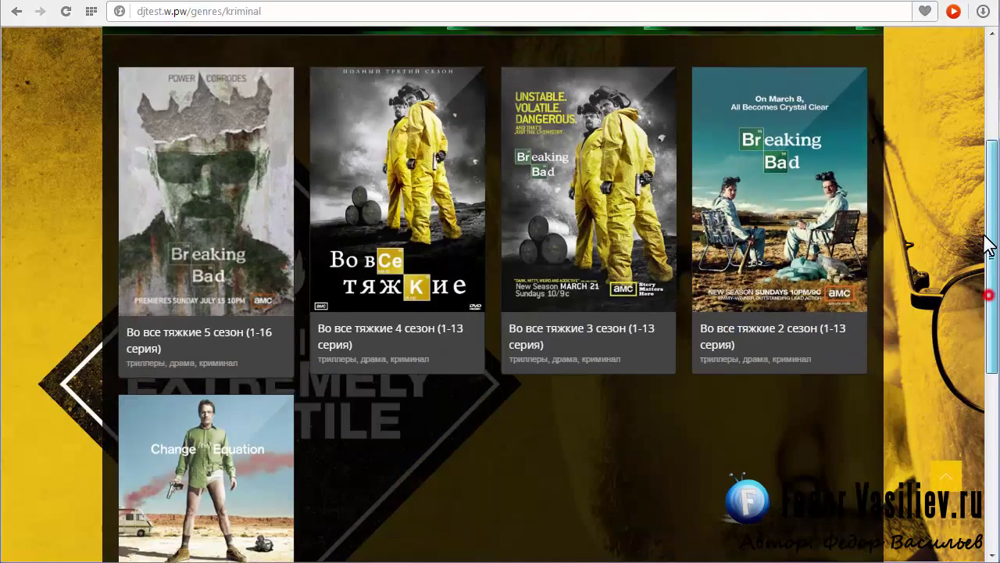
left_click_drag(988, 302, 988, 237)
scroll(196, 320, "down", 1)
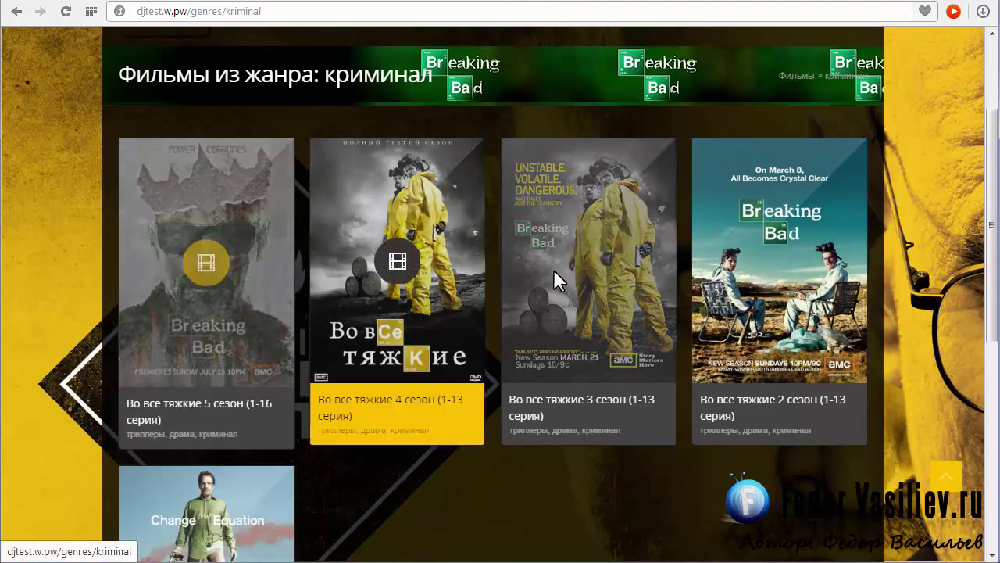
scroll(784, 264, "down", 2)
scroll(739, 378, "down", 2)
scroll(729, 304, "up", 3)
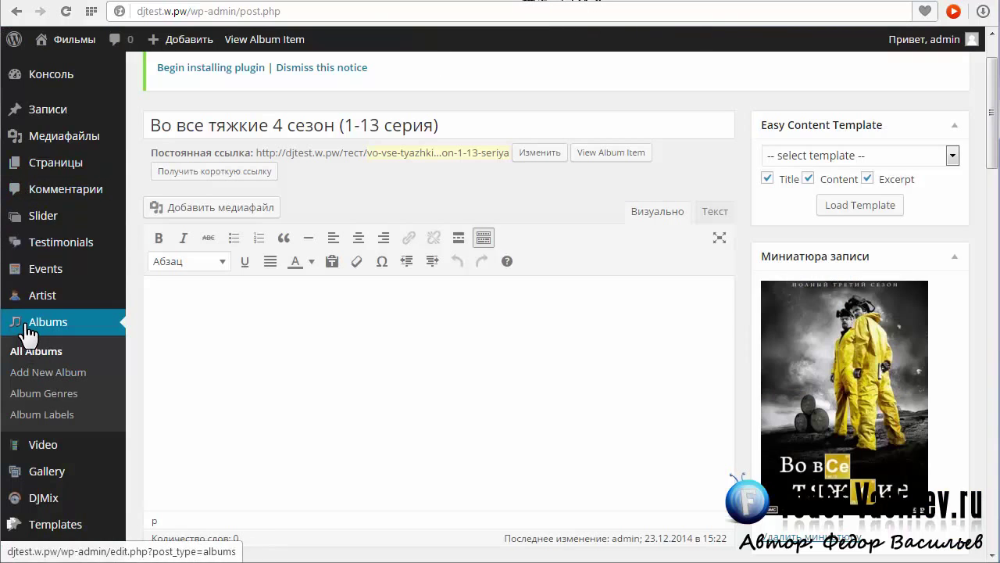
Look over the admin edit page of Во все тяжкие 4 сезон, then review the криминал genre page on the site again.
scroll(727, 182, "down", 5)
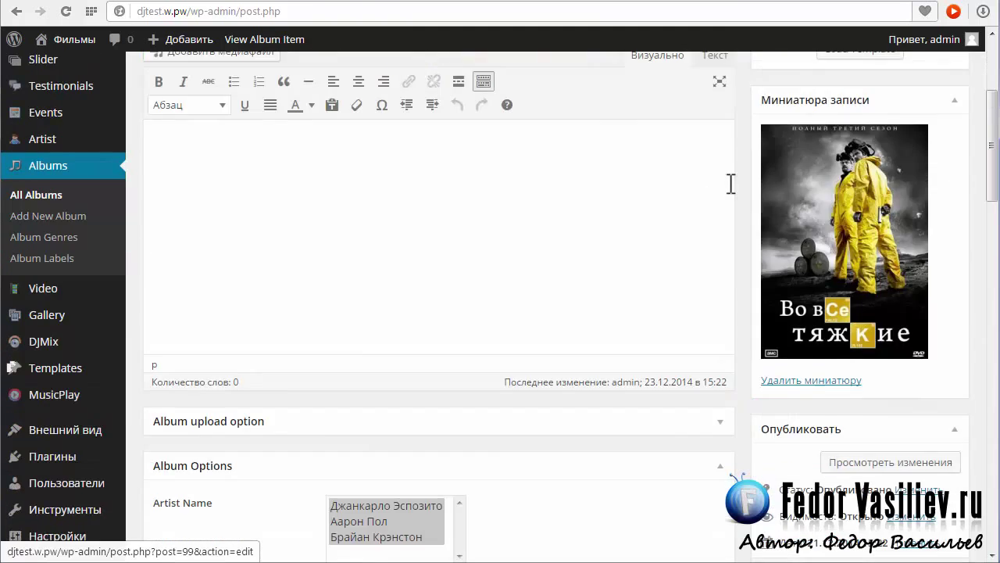
scroll(733, 195, "down", 2)
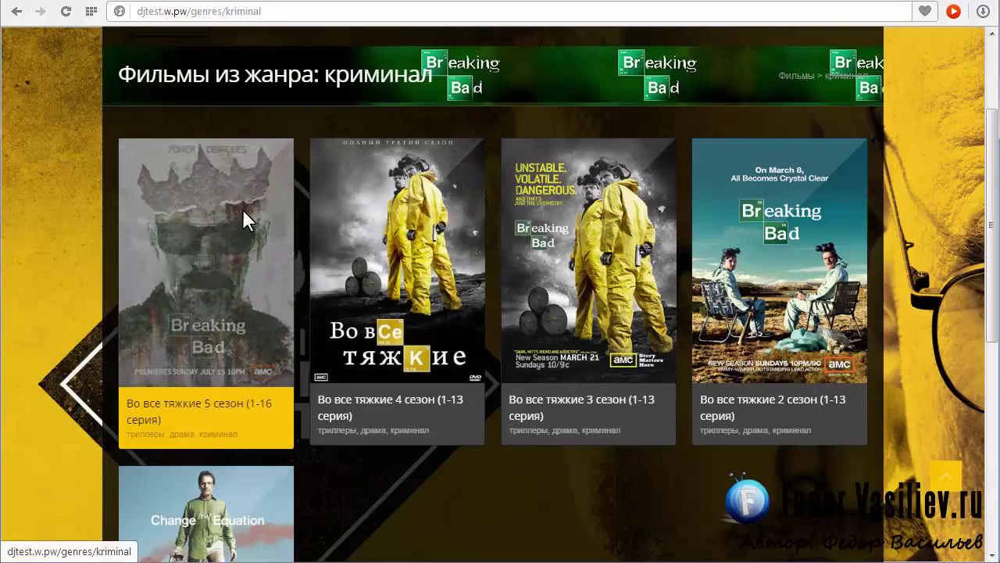
scroll(244, 209, "down", 2)
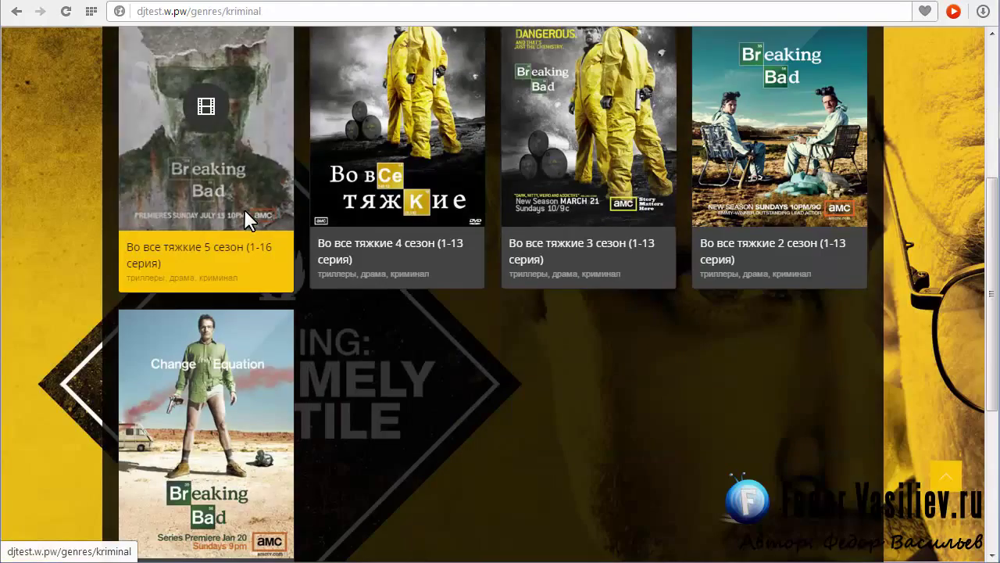
scroll(380, 244, "up", 3)
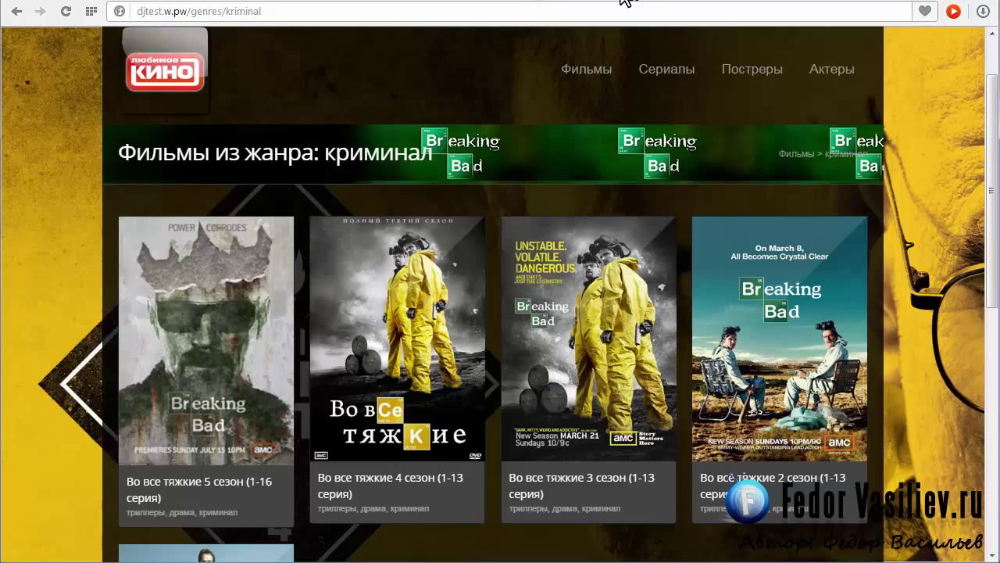
Browse the Ужасы and Триллеры genre pages from the site's Фильмы menu and look over the films they list.
mouse_move(582, 197)
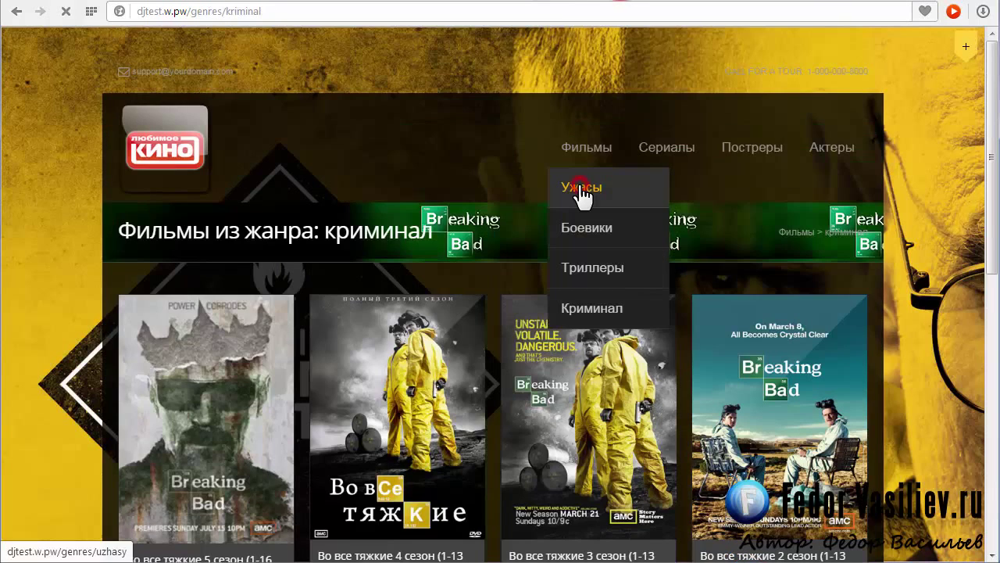
scroll(411, 297, "down", 3)
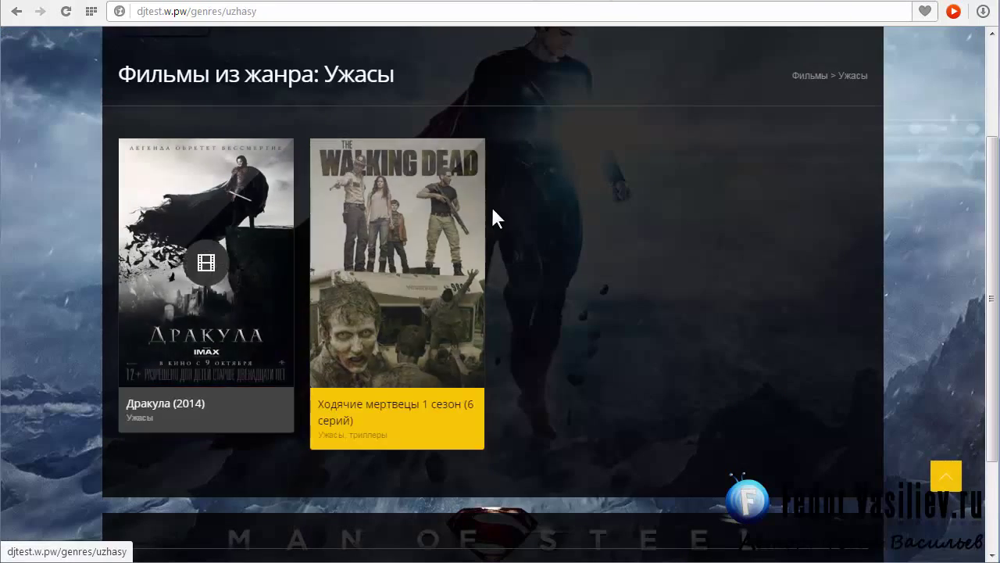
scroll(492, 217, "up", 2)
mouse_move(586, 149)
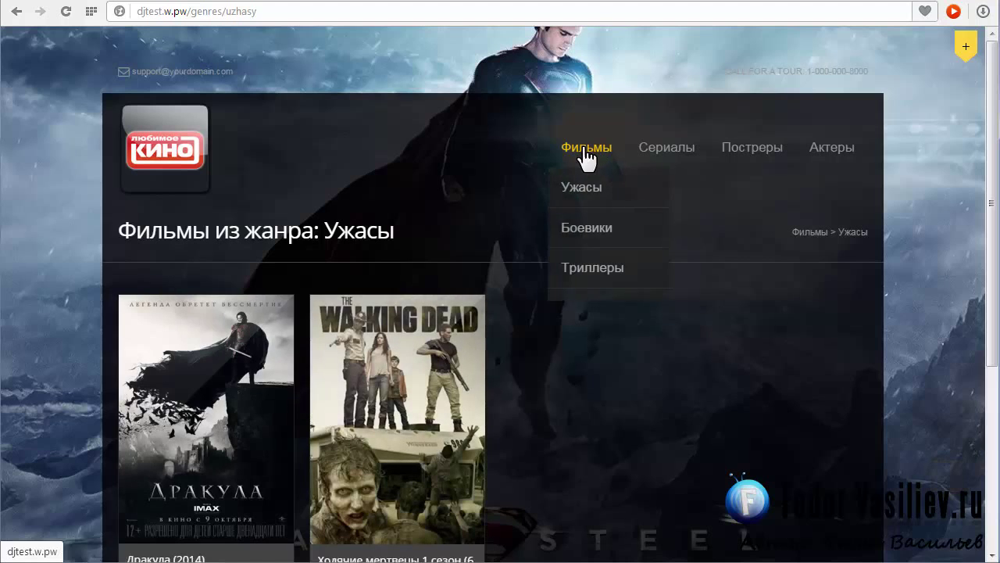
left_click(586, 271)
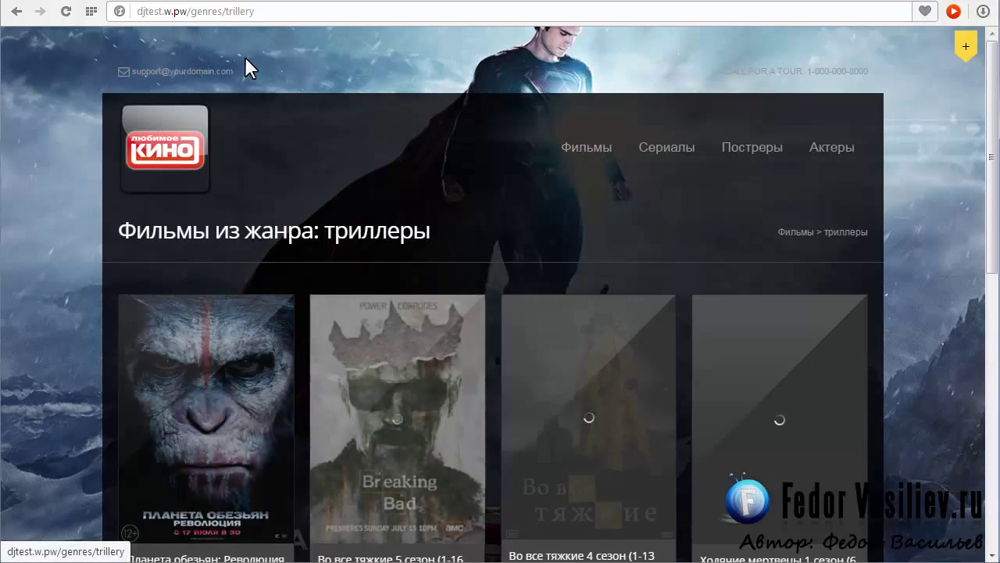
mouse_move(598, 157)
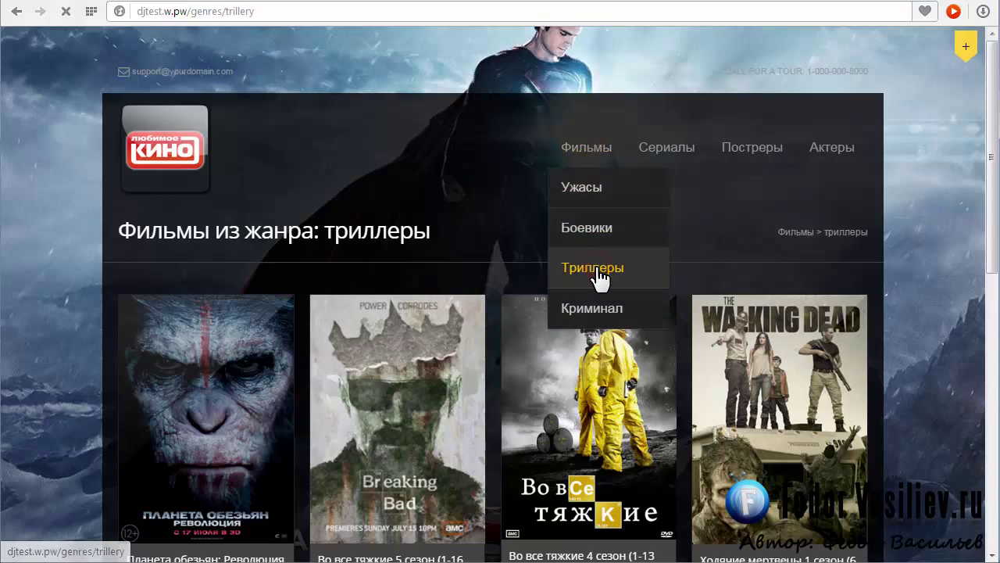
left_click(596, 268)
scroll(549, 196, "down", 5)
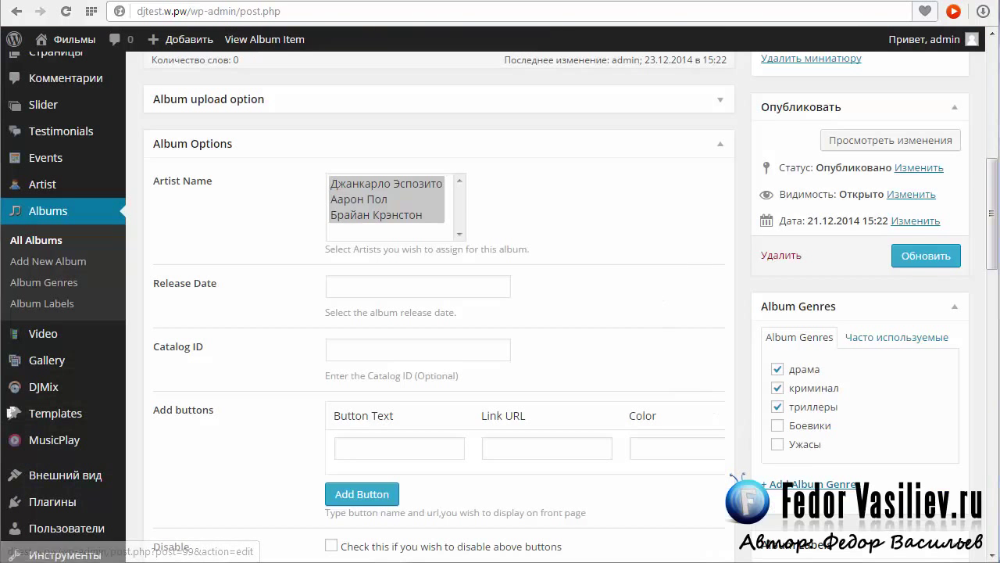
Go from the album edit page to the list of all albums and start a new album titled Need for Speed: Жажда скорости.
left_click_drag(993, 263, 994, 156)
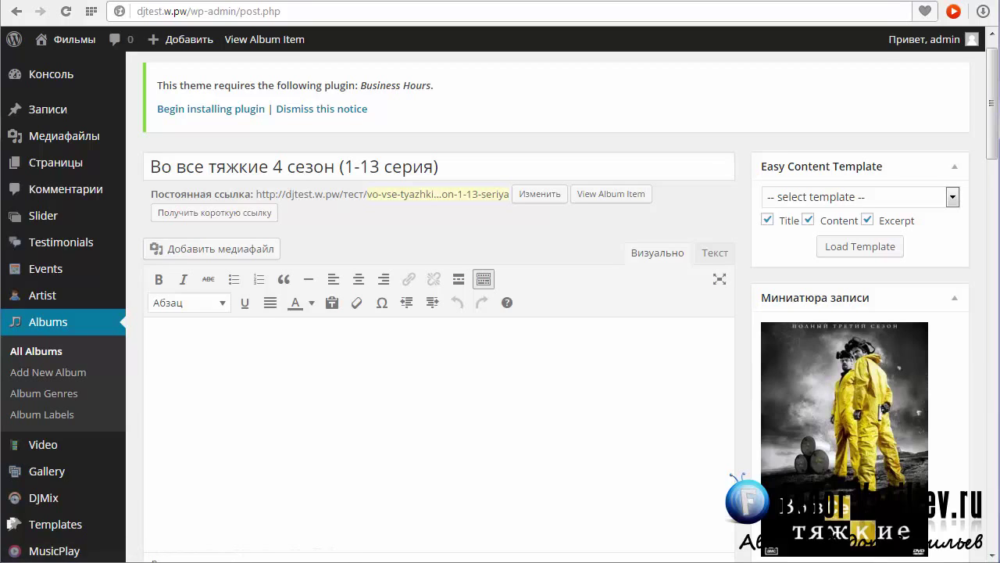
scroll(556, 297, "up", 1)
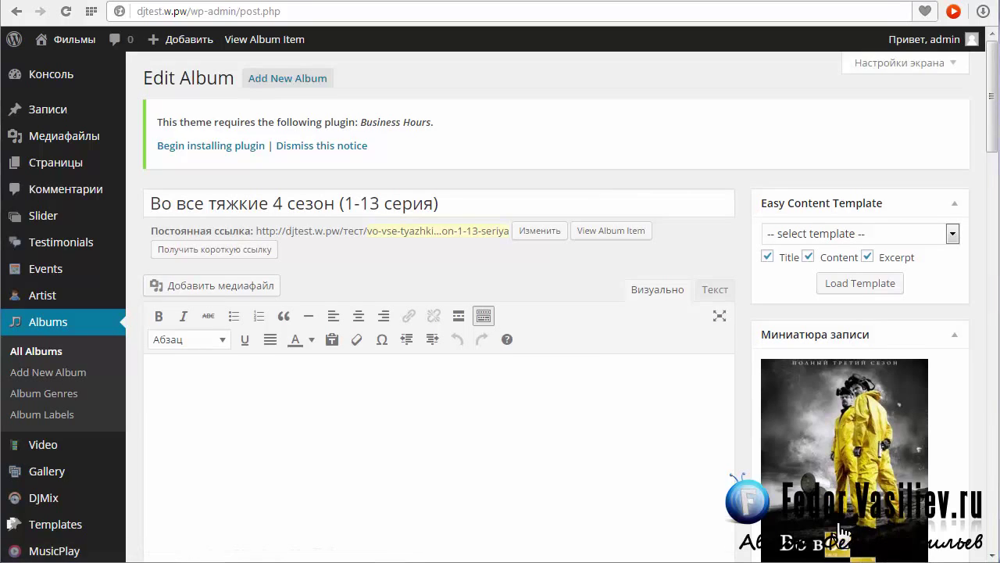
left_click(47, 353)
left_click(232, 80)
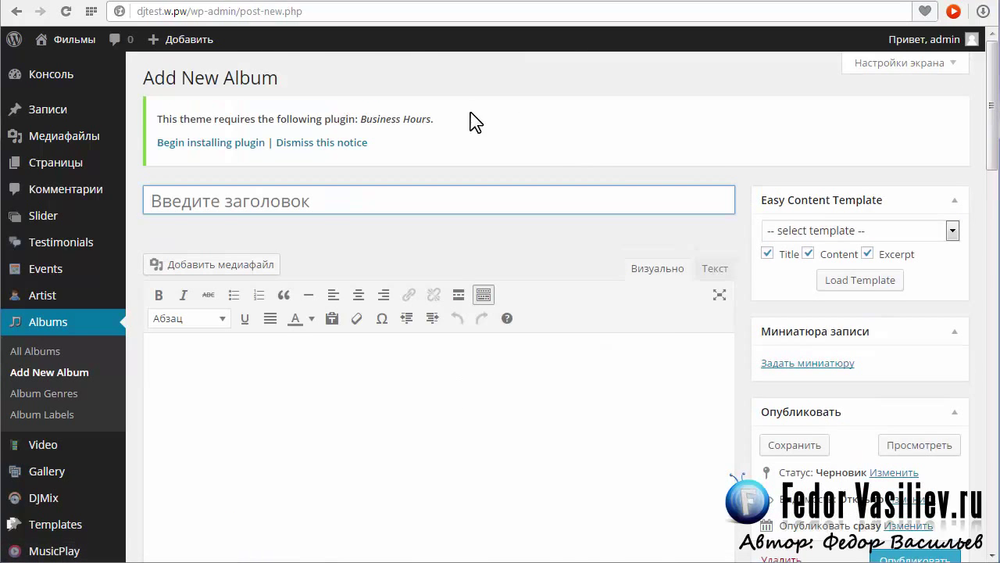
right_click(223, 201)
left_click(283, 290)
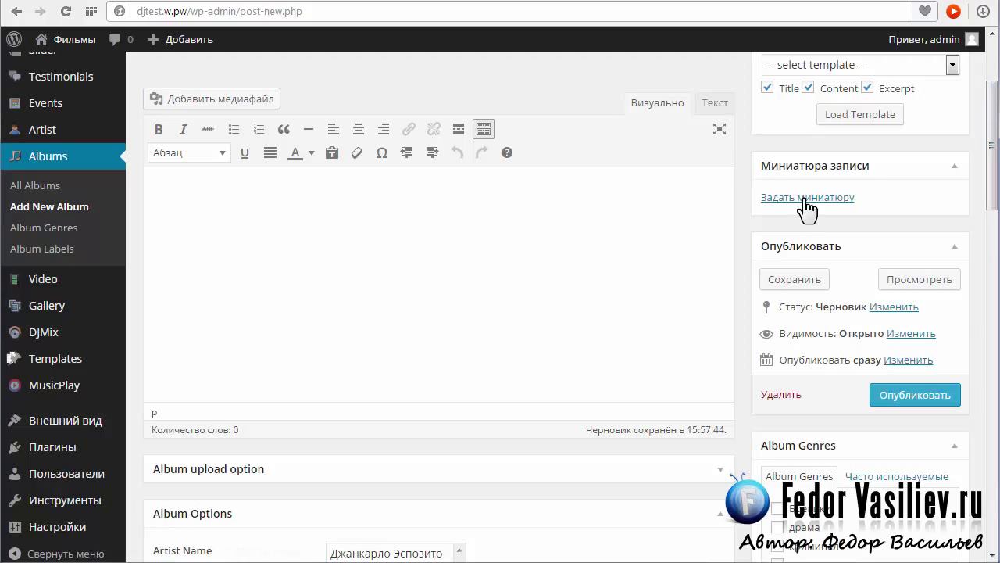
Upload the Need for Speed poster image and set it as the new album's thumbnail.
mouse_move(791, 170)
left_mouse_down()
mouse_move(786, 161)
mouse_move(790, 196)
mouse_move(786, 150)
mouse_move(789, 166)
left_mouse_up()
left_click_drag(983, 196, 989, 319)
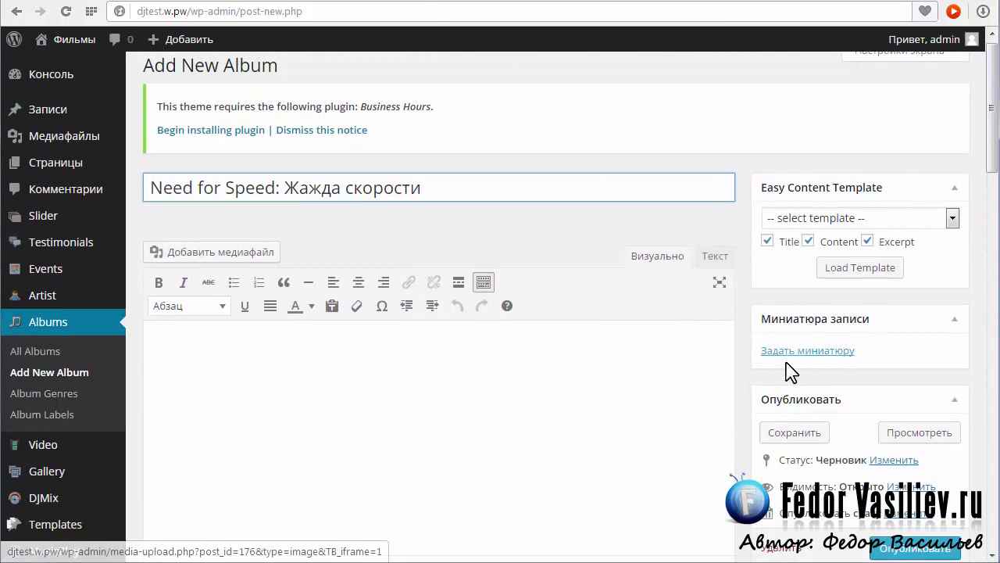
left_click(809, 351)
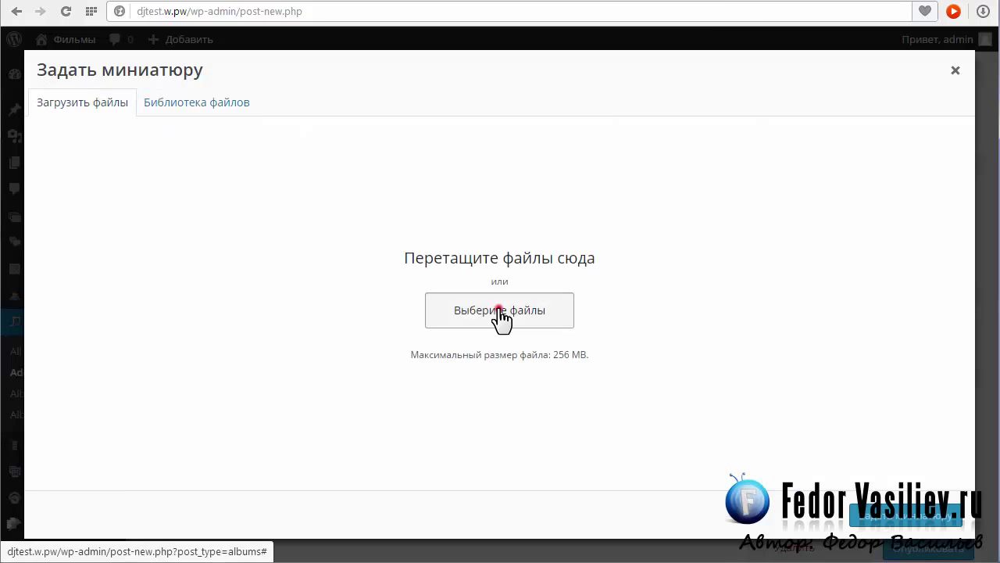
left_click(500, 312)
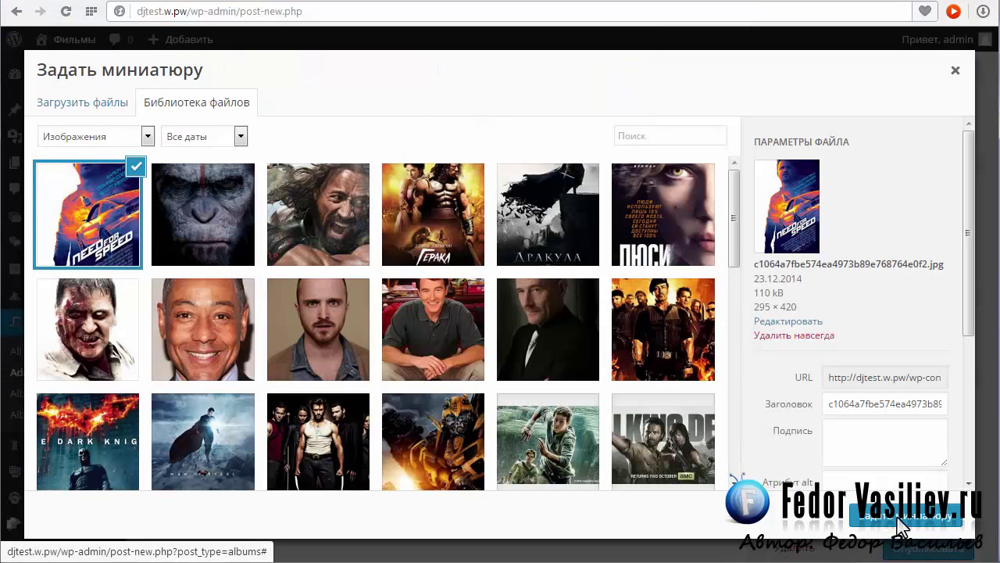
left_click(903, 519)
Paste the copied plot description, beginning with История Тоби Маршалла, into the album's content editor.
scroll(833, 390, "down", 2)
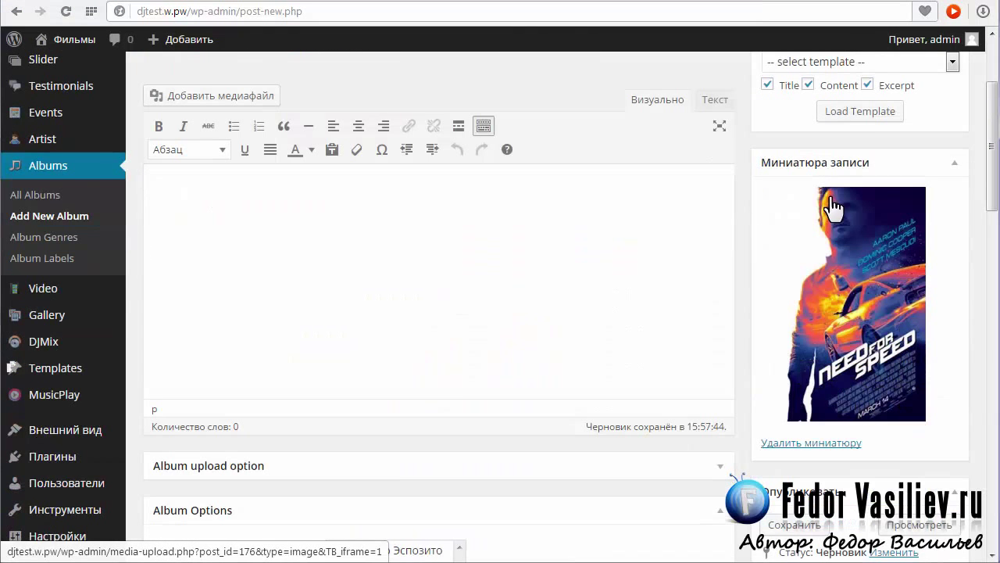
scroll(833, 287, "up", 2)
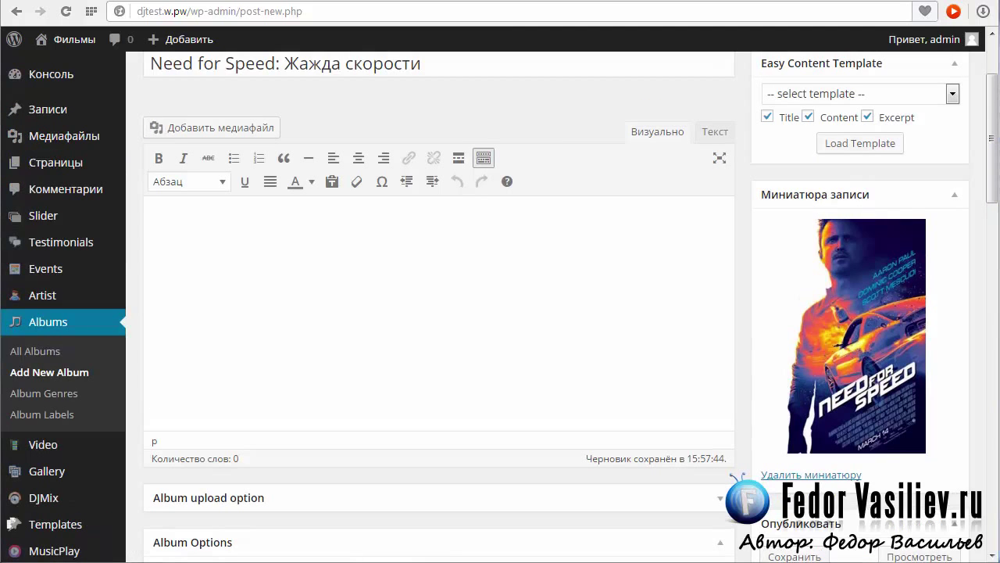
left_click(234, 258)
right_click(198, 227)
left_click(245, 315)
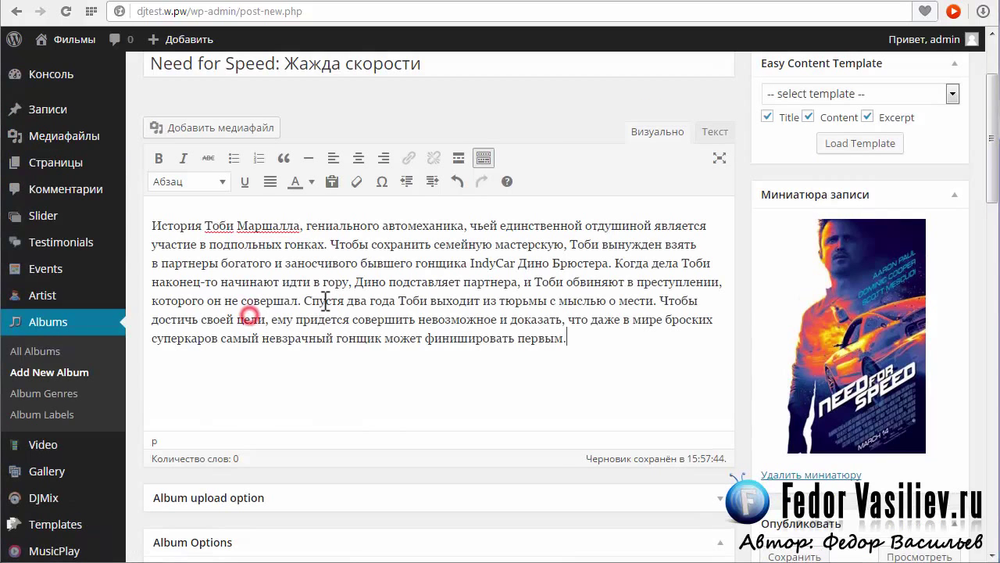
scroll(977, 227, "up", 2)
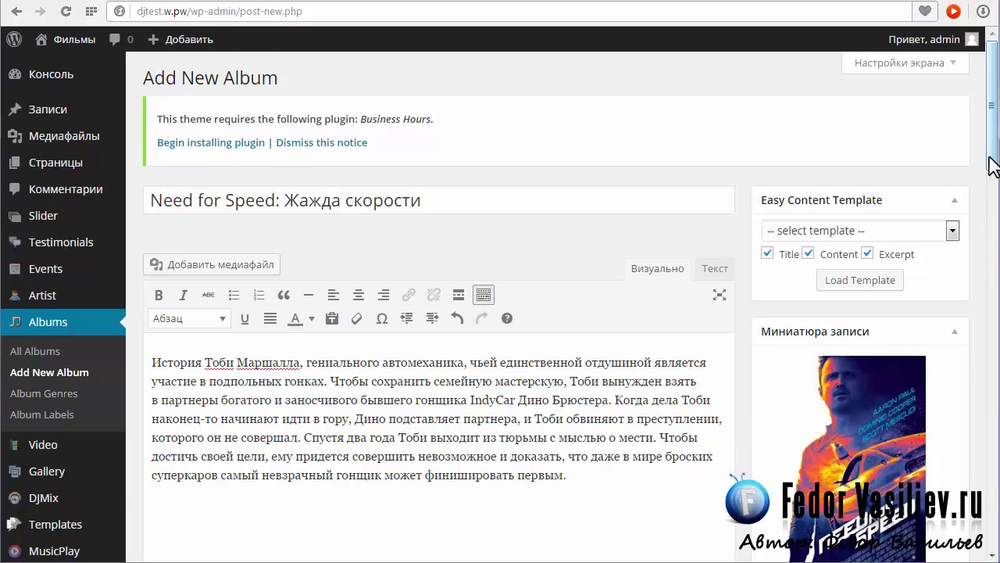
Assign the artist Аарон Пол to the album in its Album Options.
scroll(989, 215, "down", 5)
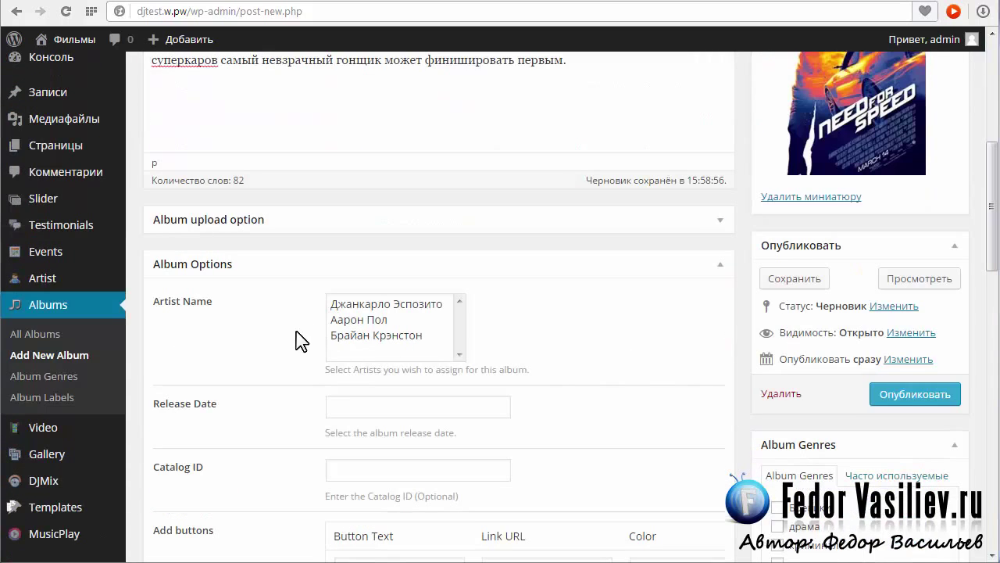
mouse_move(992, 268)
left_mouse_down()
mouse_move(995, 238)
mouse_move(995, 262)
left_mouse_up()
left_click(362, 353)
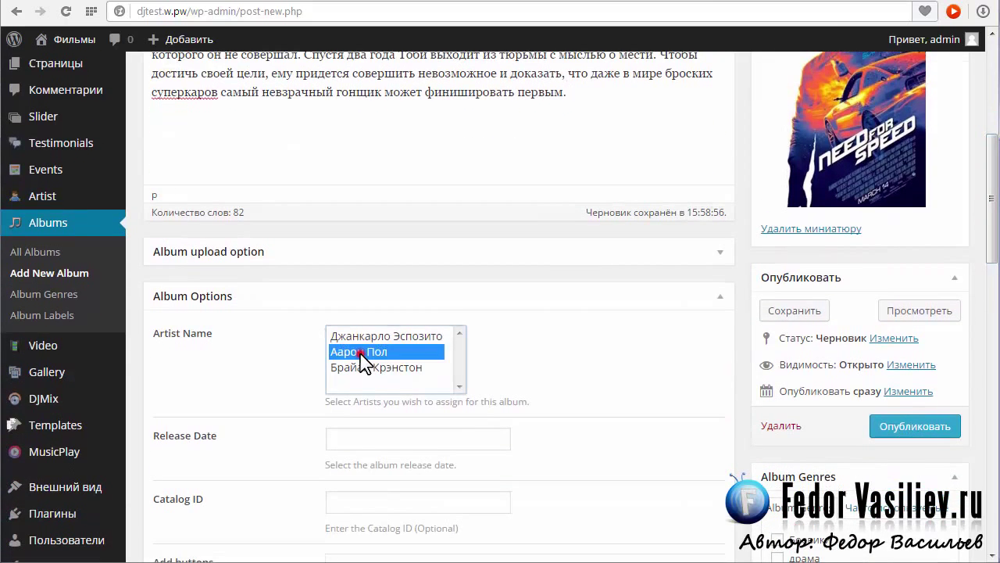
Look over the filled-in album entry, check the Release Date calendar without choosing a date, and view the remaining Album Options.
left_click_drag(994, 247, 990, 213)
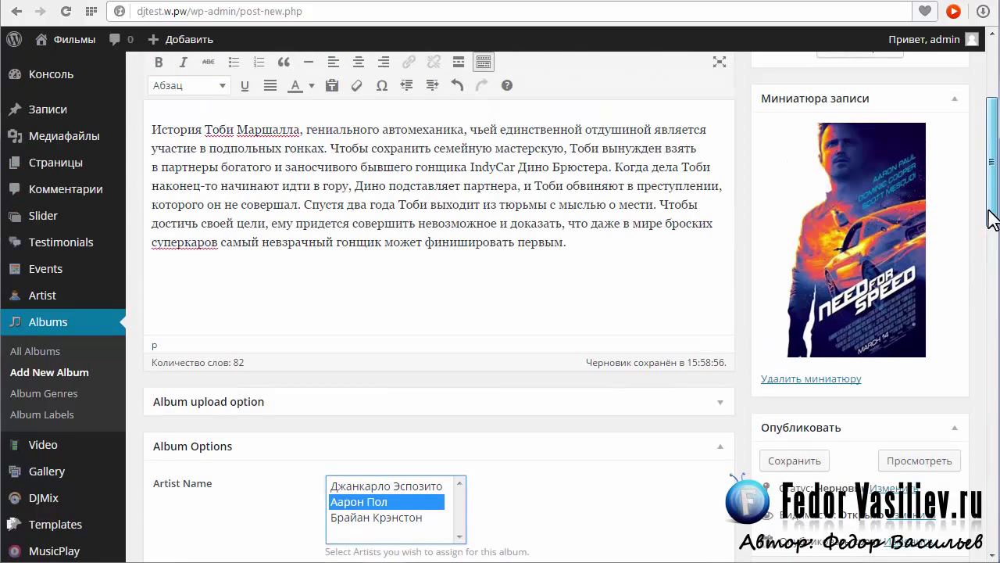
scroll(992, 218, "down", 3)
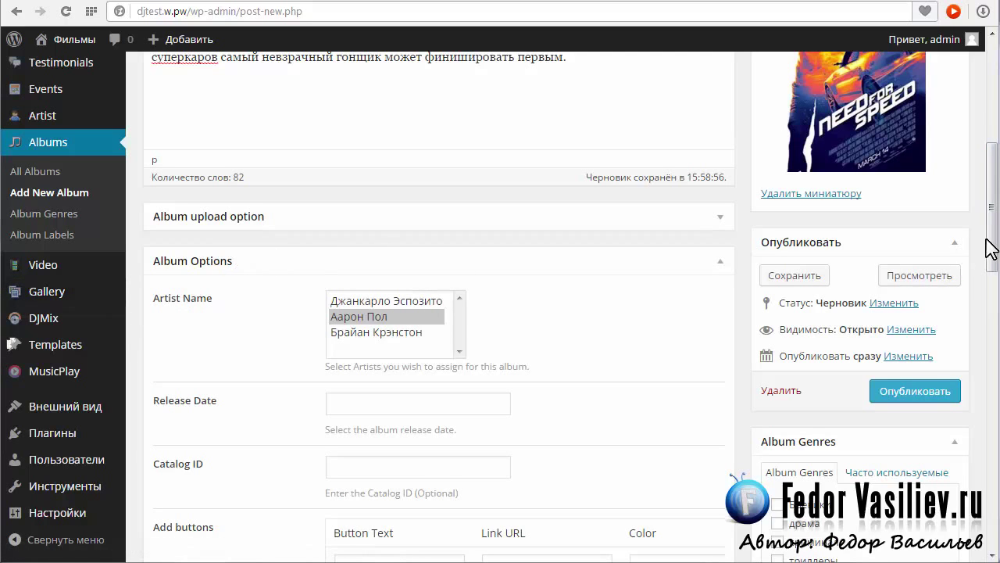
left_click_drag(991, 249, 993, 287)
left_click(345, 238)
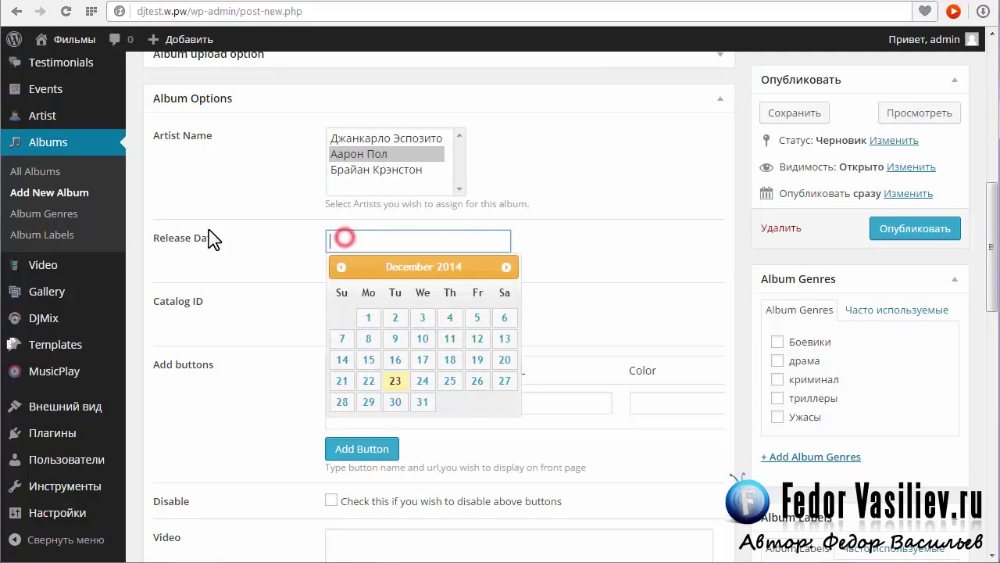
left_click(585, 251)
scroll(220, 266, "down", 1)
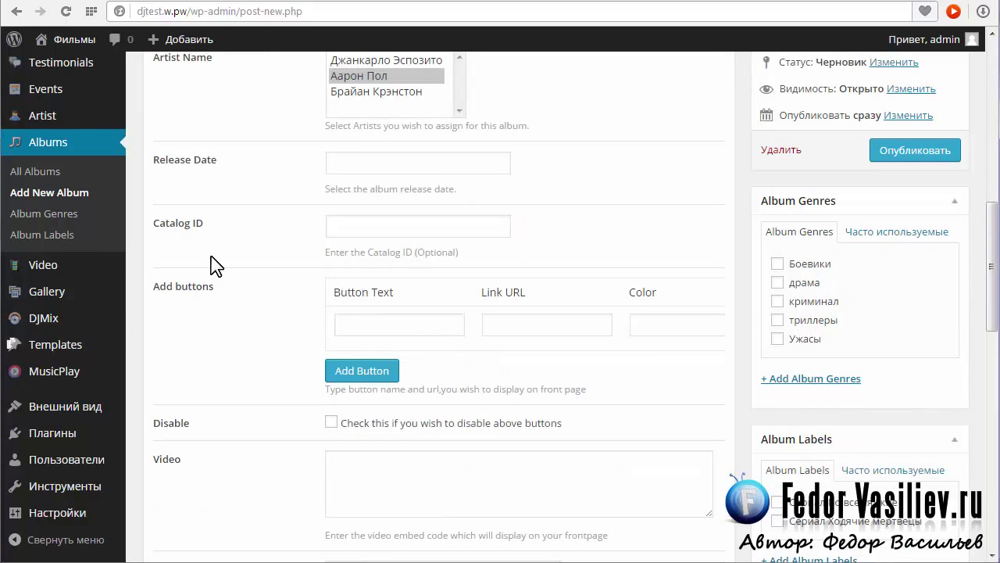
Assign the genres Боевики, драма, криминал and триллеры to the new album.
scroll(250, 244, "up", 1)
left_click(777, 319)
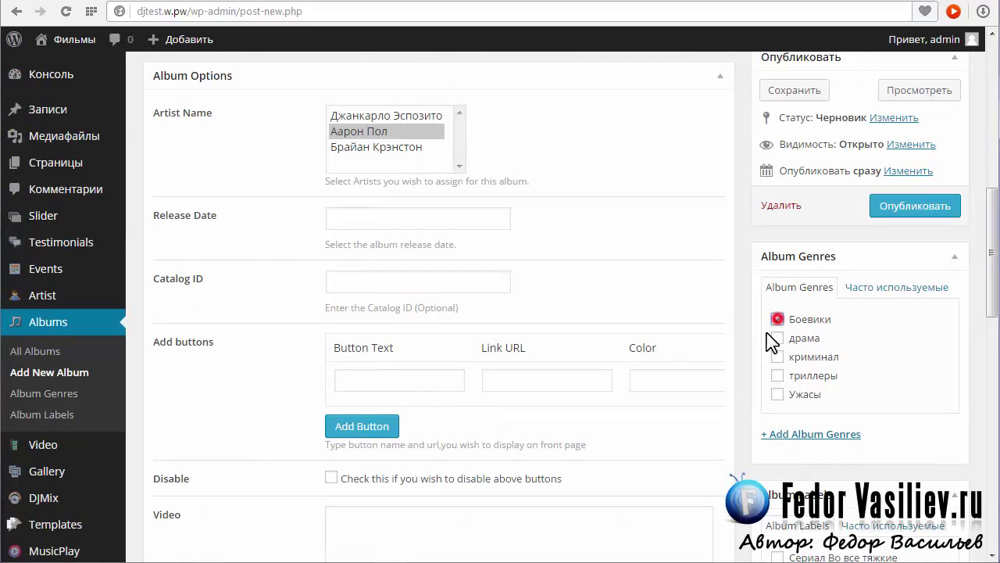
left_click(778, 338)
left_click(778, 376)
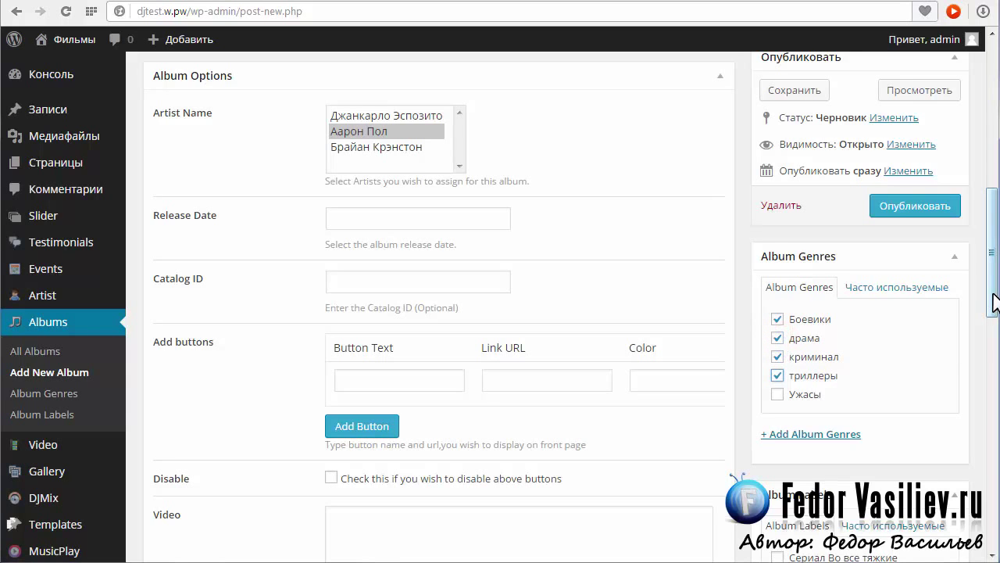
Copy the YouTube address of the «Need for Speed: Жажда скорости» trailer.
scroll(994, 301, "down", 3)
left_click(446, 285)
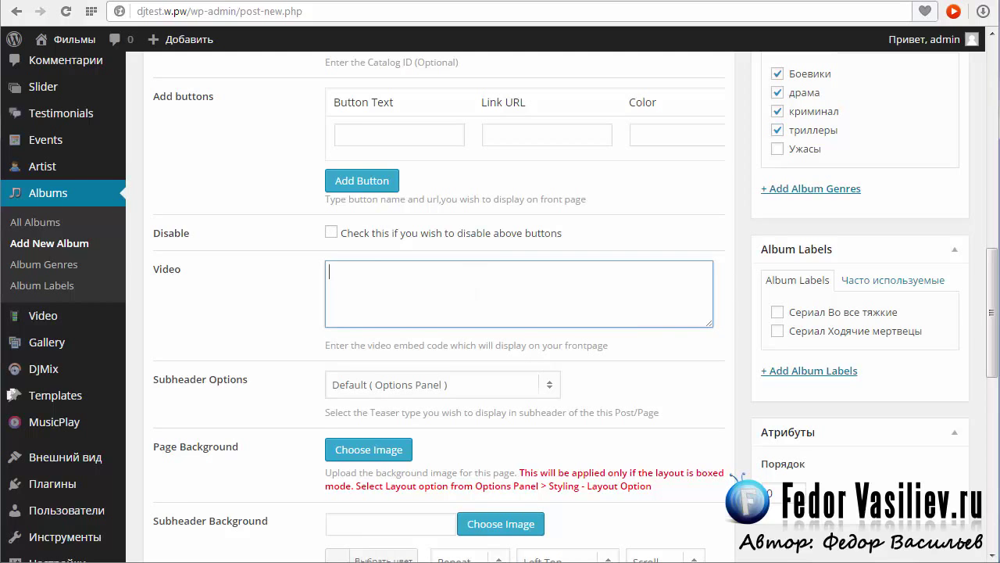
scroll(994, 353, "up", 1)
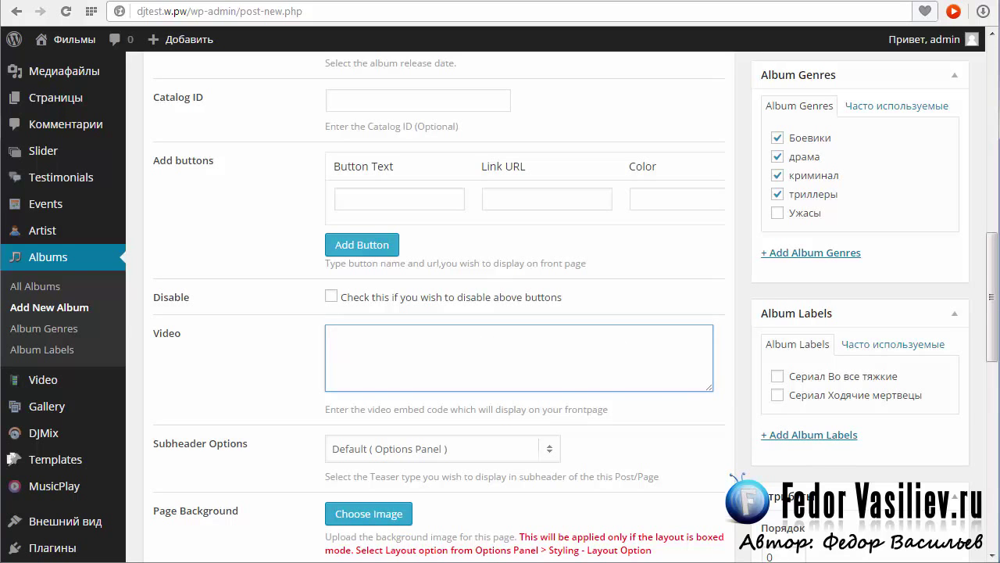
left_click_drag(983, 298, 978, 179)
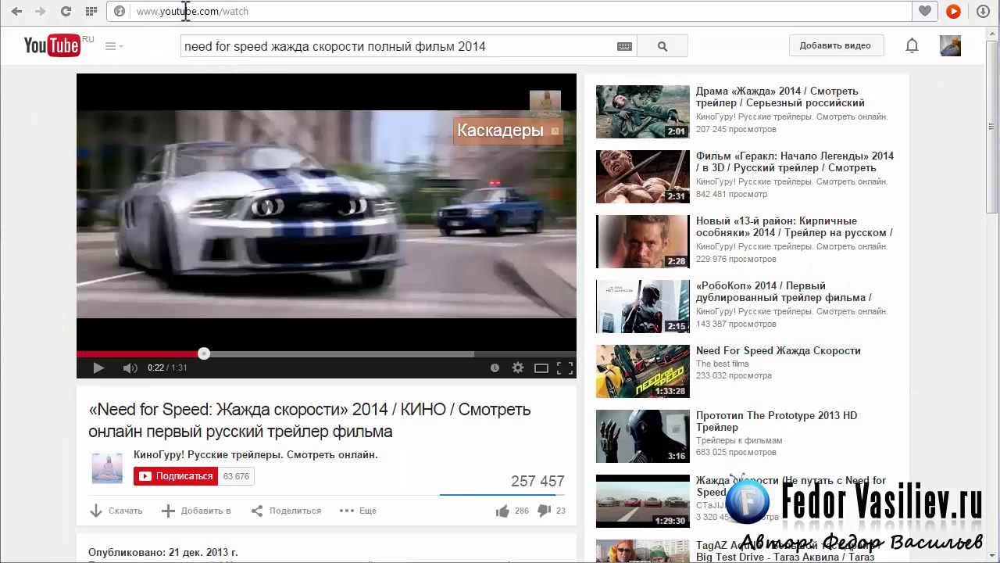
left_click(186, 14)
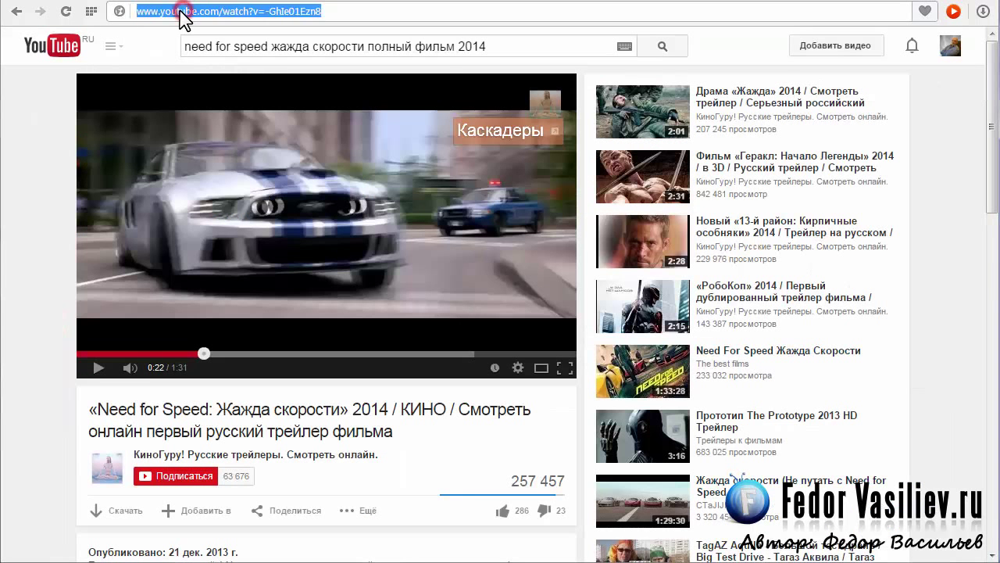
right_click(186, 16)
left_click(232, 61)
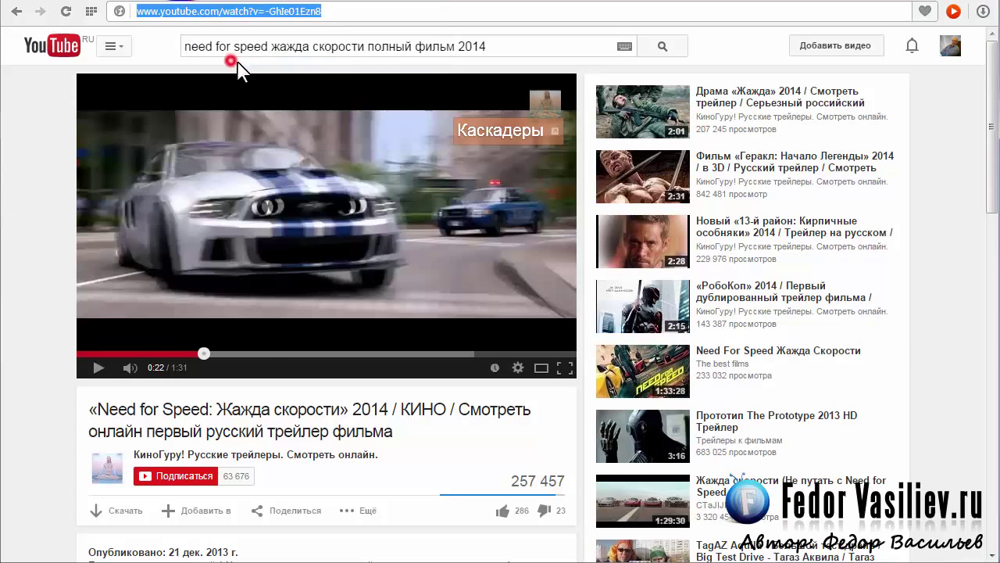
Paste the copied trailer address on a new line below the synopsis in the WordPress album description.
left_click(557, 3)
left_click(504, 3)
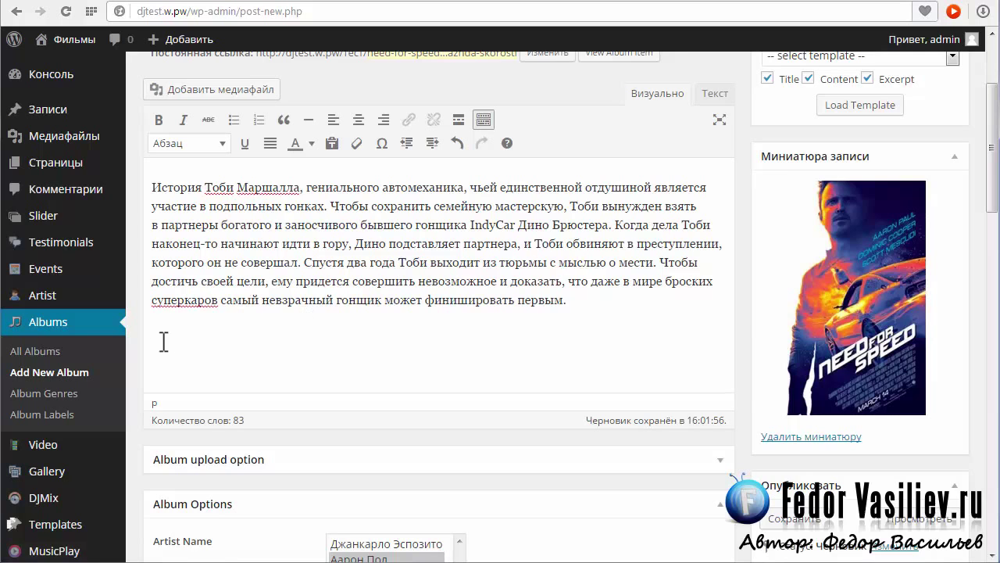
right_click(184, 336)
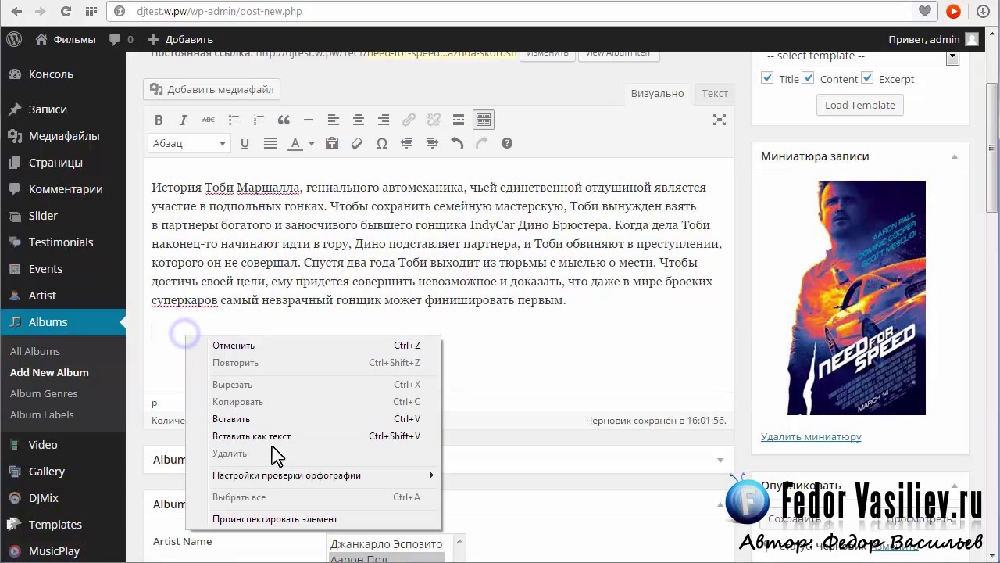
left_click(241, 415)
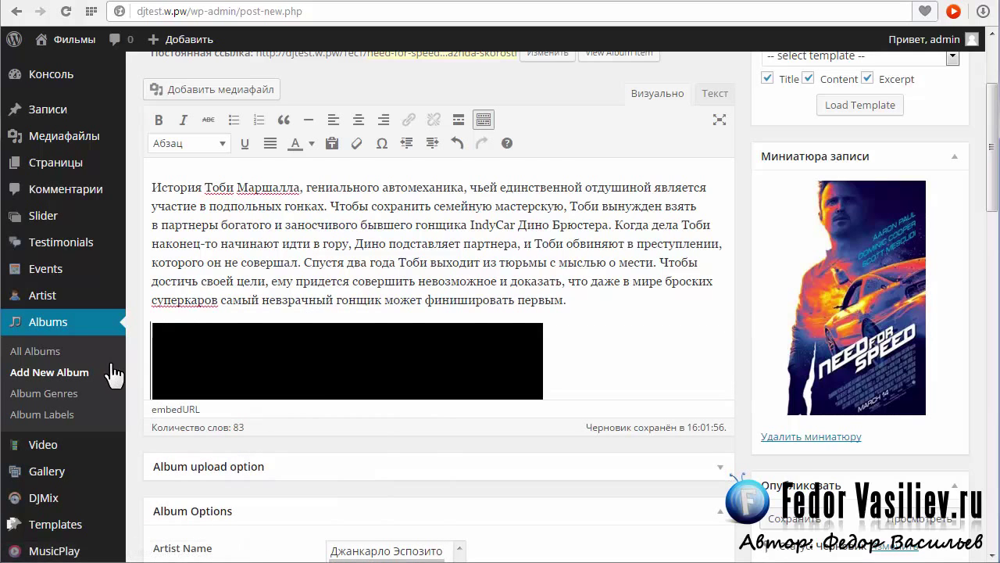
scroll(545, 316, "down", 2)
scroll(665, 292, "up", 3)
scroll(606, 416, "down", 1)
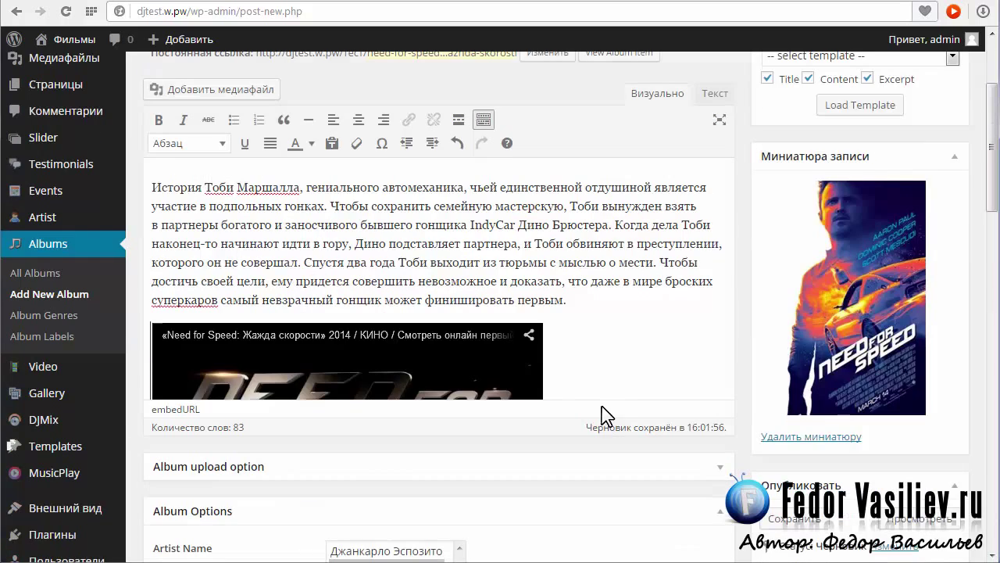
left_click(652, 329)
Display the trailer's HTML embed code on YouTube and select the code.
scroll(638, 330, "down", 2)
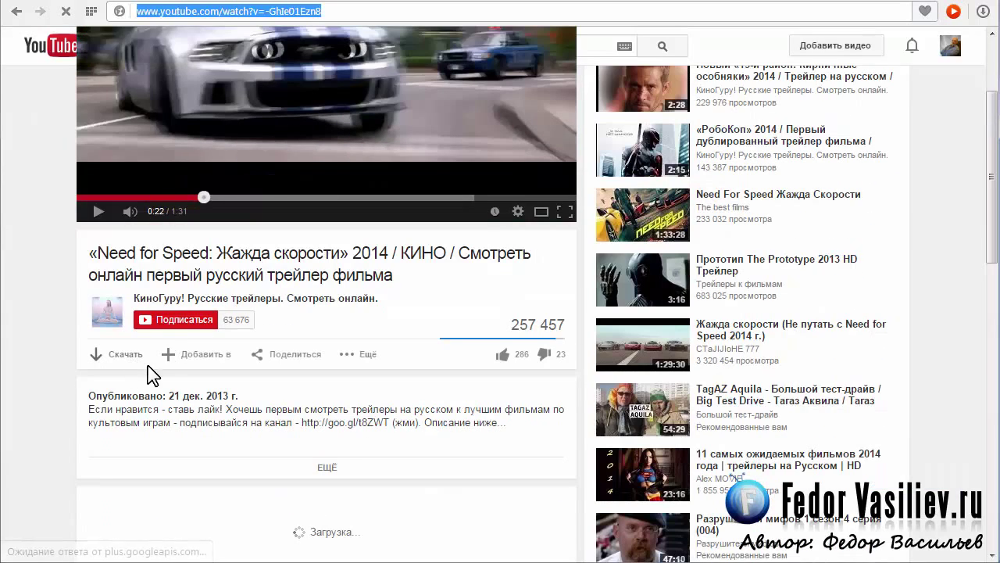
left_click(293, 359)
left_click(213, 396)
scroll(195, 401, "down", 2)
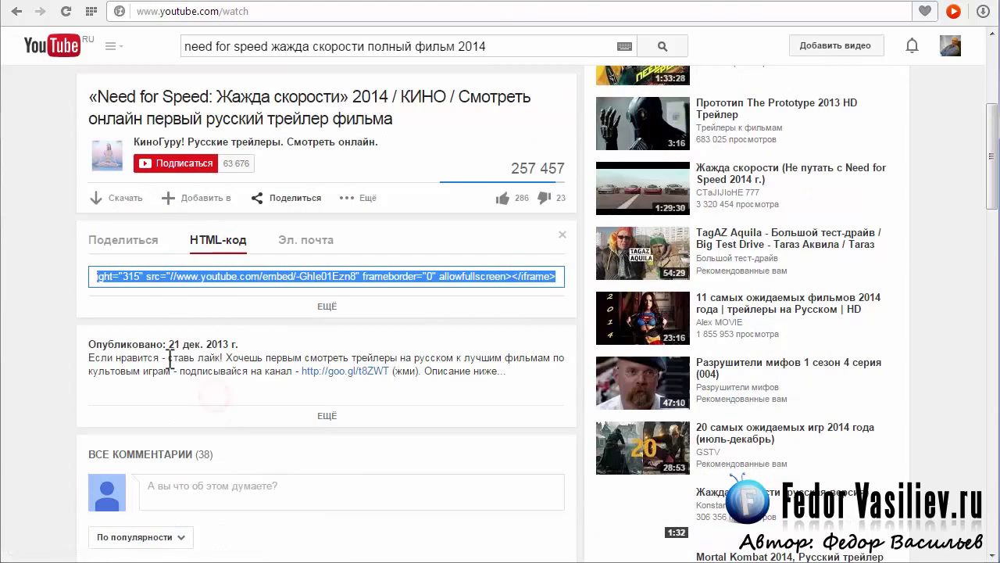
left_click(169, 276)
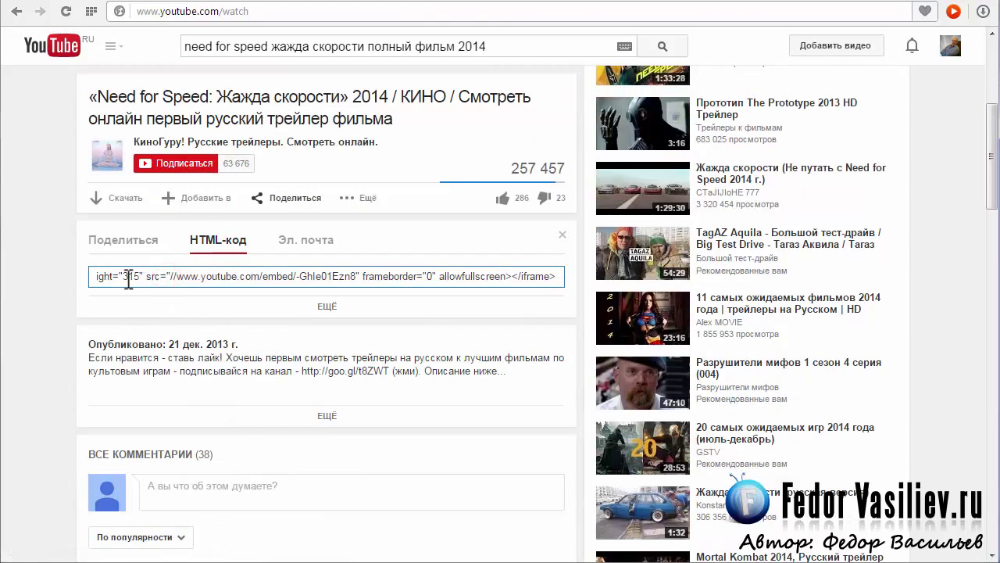
left_click_drag(120, 277, 561, 279)
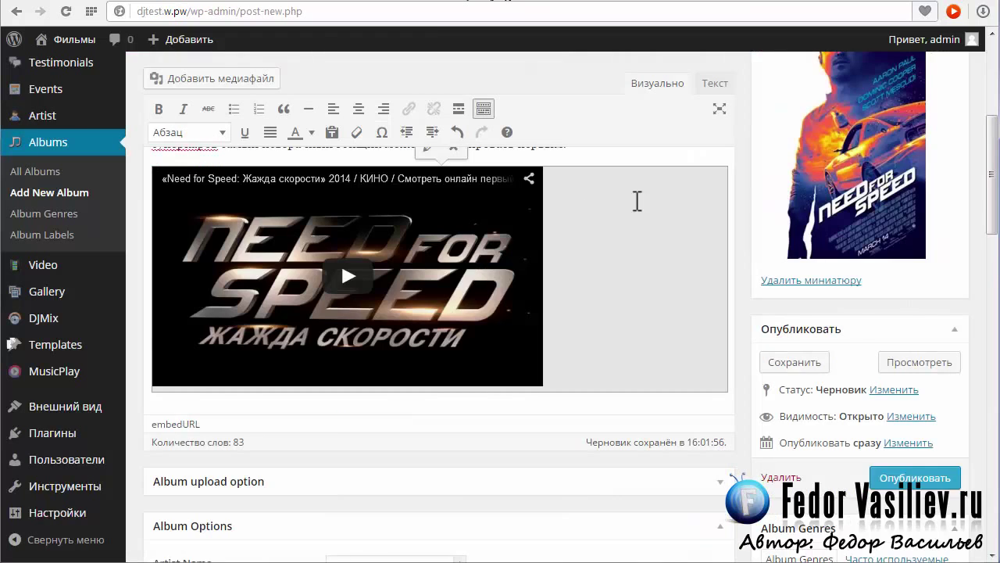
Locate the Video embed code field in the WordPress album options and review the trailer embedded in the description.
scroll(637, 202, "down", 10)
scroll(807, 221, "down", 3)
left_click(402, 139)
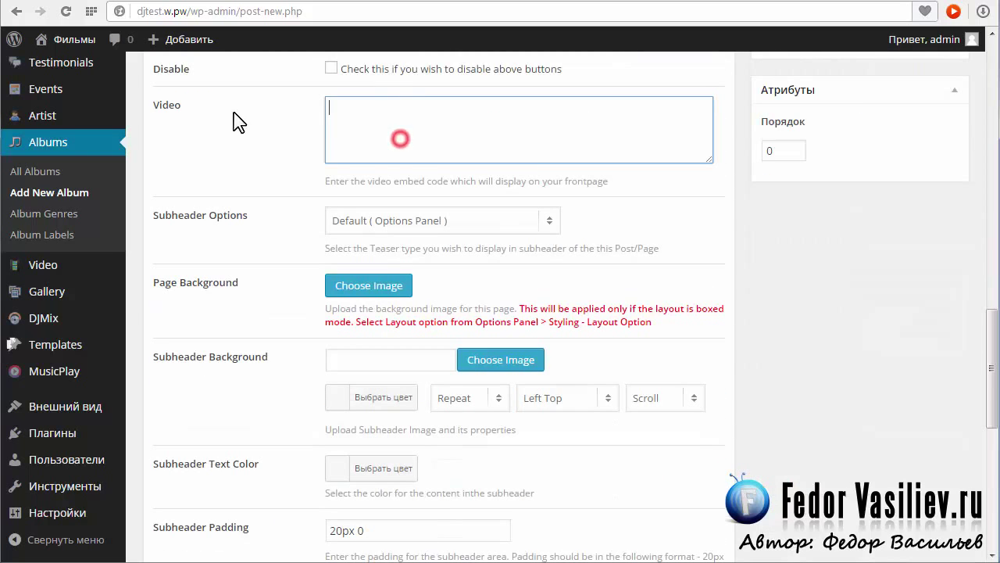
scroll(498, 336, "up", 6)
scroll(498, 336, "up", 5)
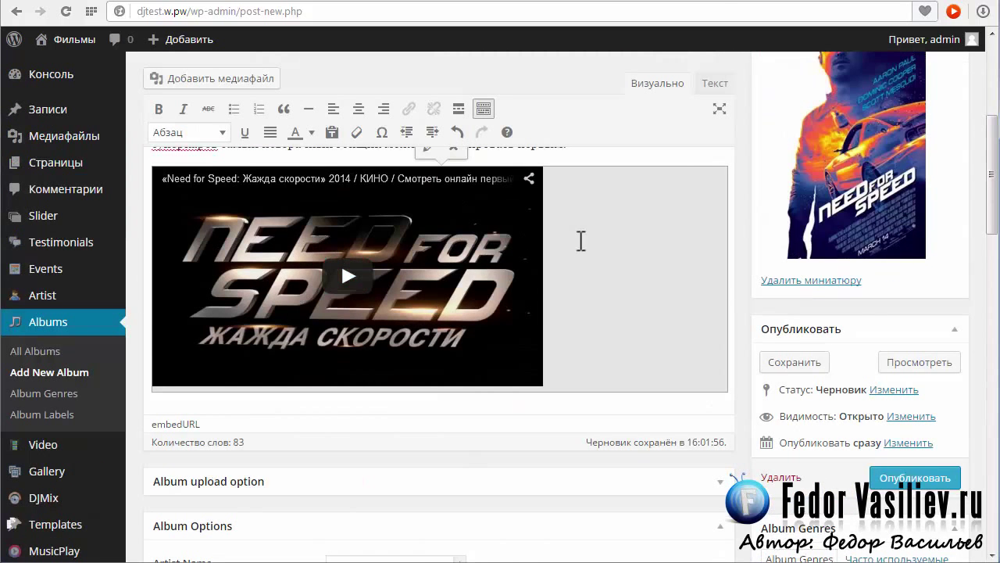
Upload kinopoisk.ru-Need-for-Speed-2334426--w--1920.jpg from the computer and use it as the album's page background.
left_click_drag(992, 230, 992, 436)
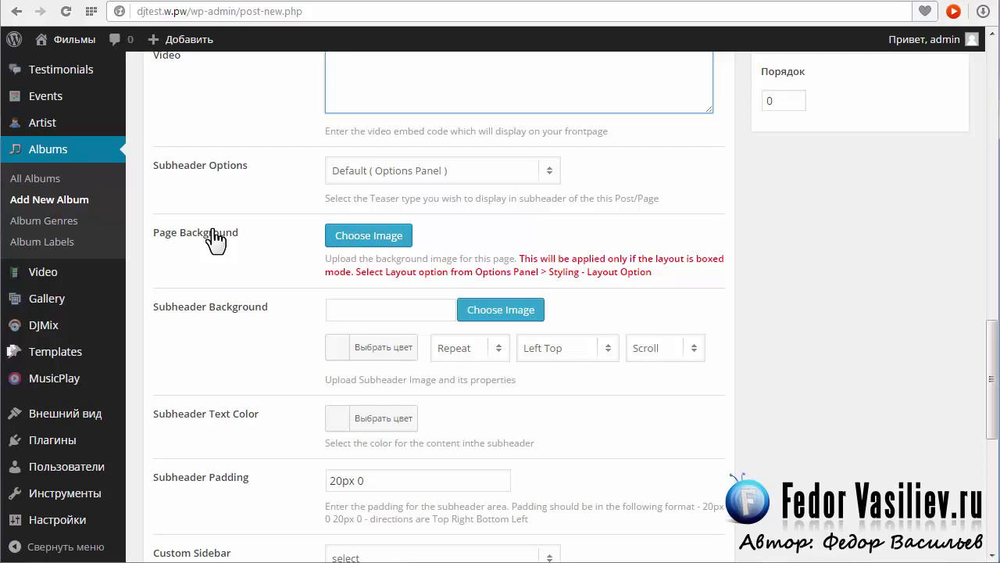
left_click(363, 237)
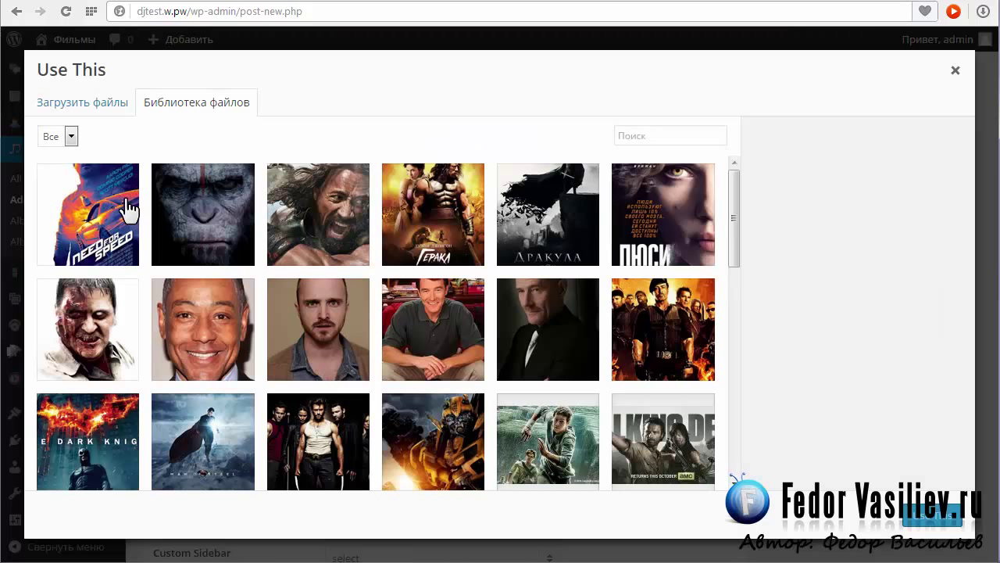
left_click(92, 104)
left_click(471, 310)
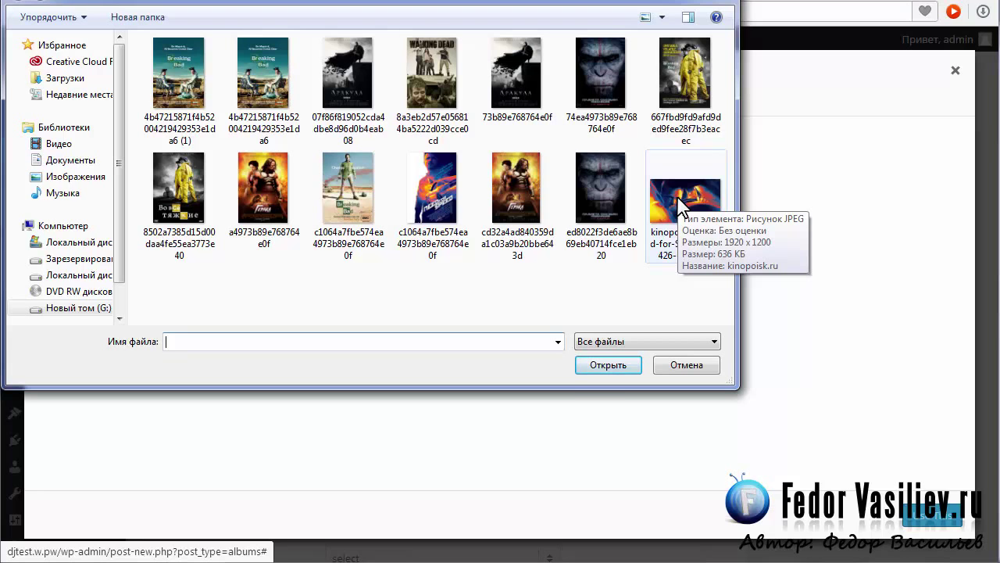
left_click(677, 195)
left_click(602, 366)
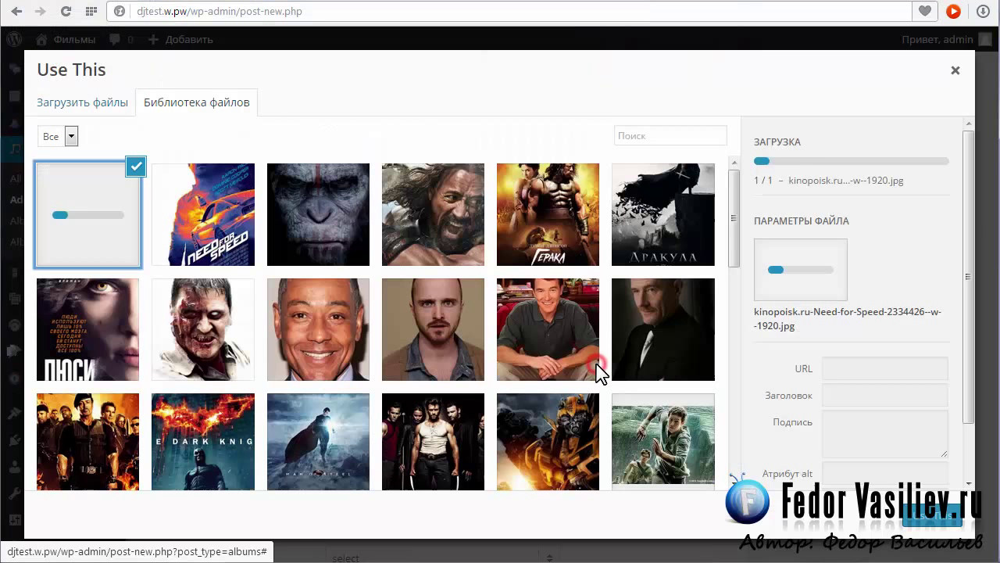
left_click(907, 516)
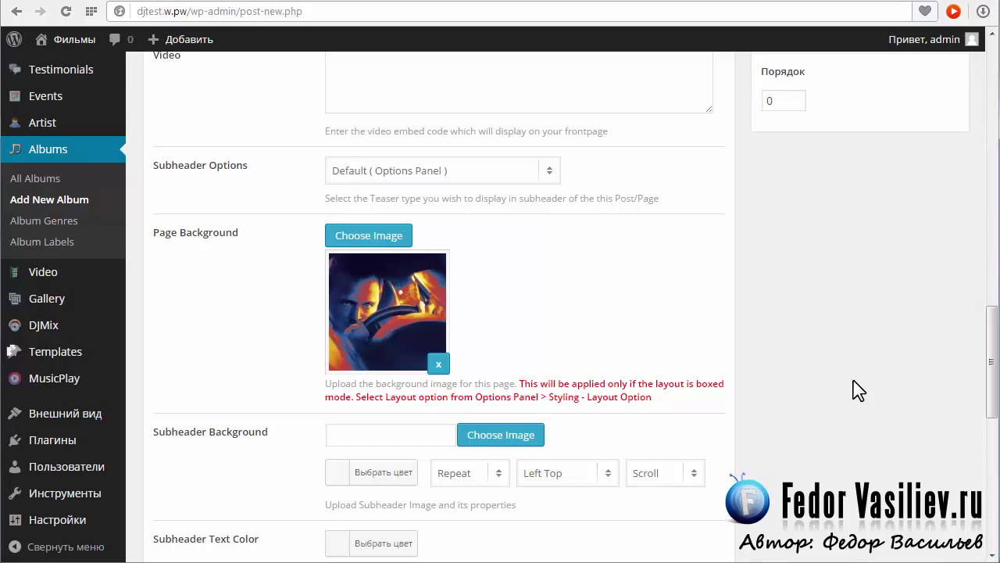
Publish the Need for Speed album.
scroll(660, 307, "up", 15)
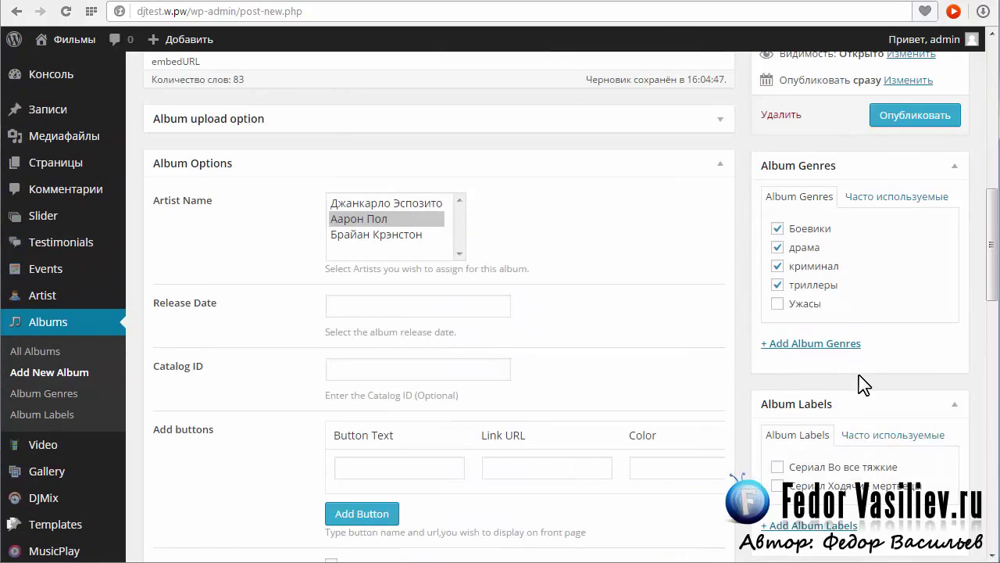
scroll(782, 352, "down", 3)
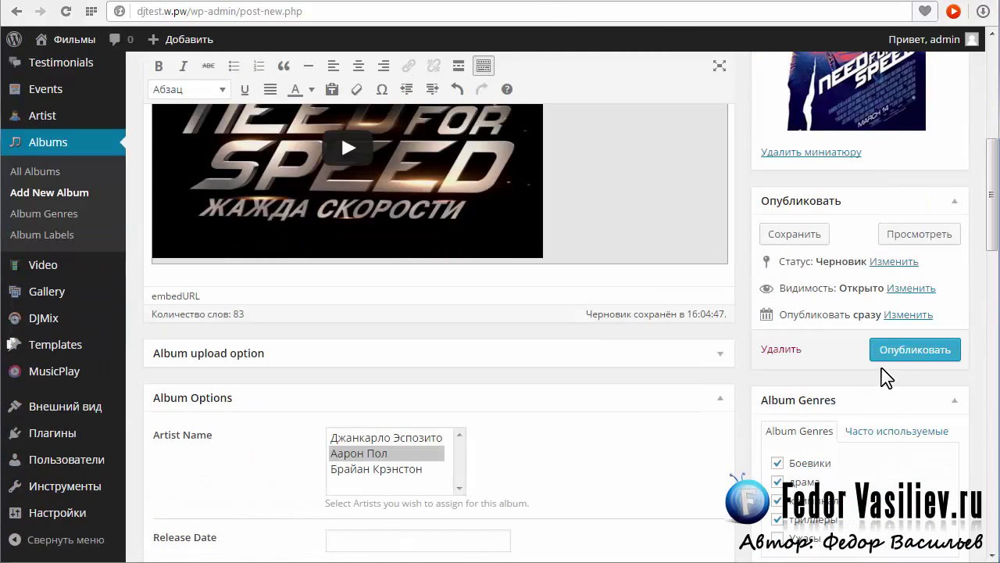
left_click(909, 349)
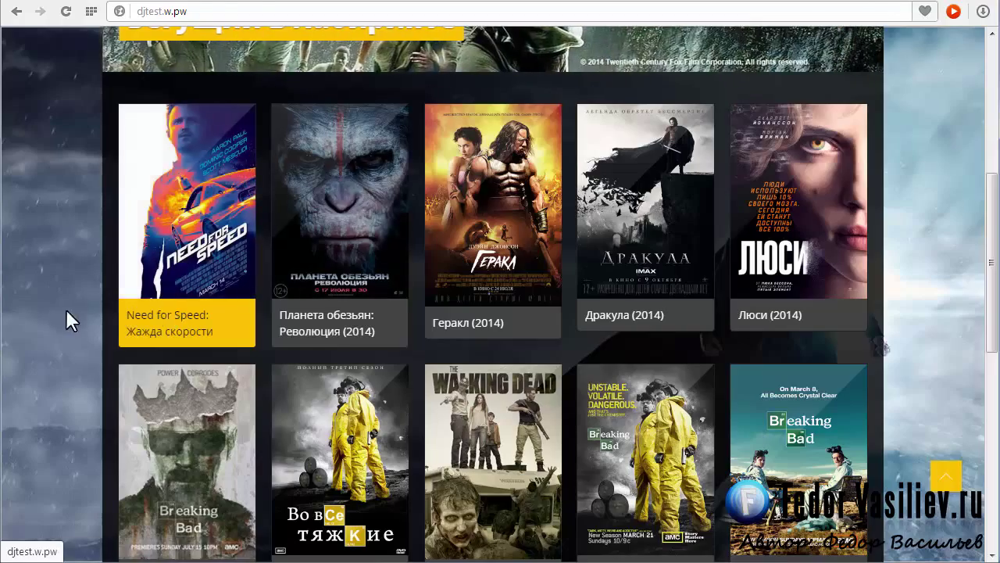
Review the film posters on the public site's home page, including Need for Speed.
scroll(66, 297, "down", 2)
scroll(661, 246, "up", 4)
left_click_drag(988, 267, 991, 141)
Open the site's Криминал film genre page and check its listing for Need for Speed.
mouse_move(594, 152)
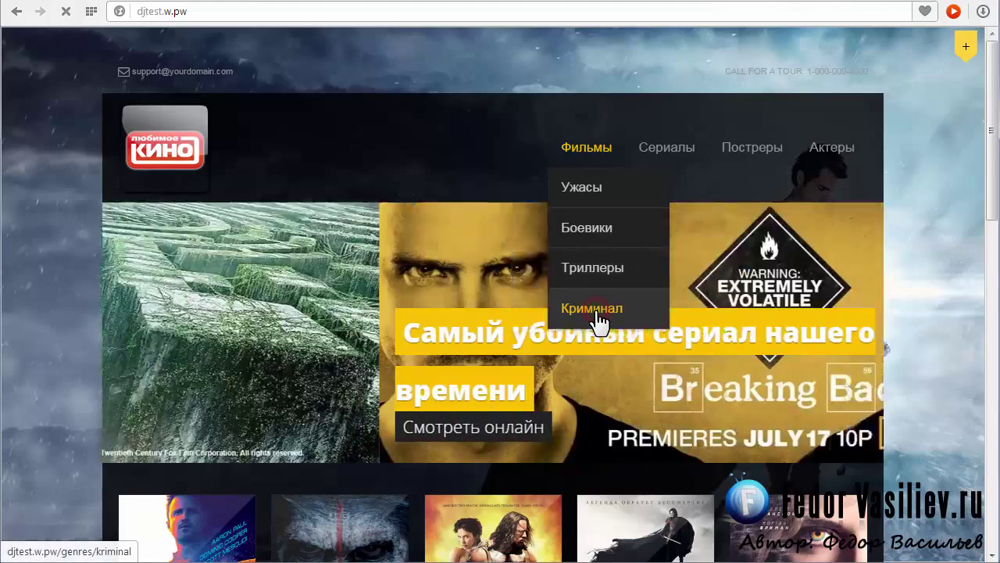
left_click(596, 313)
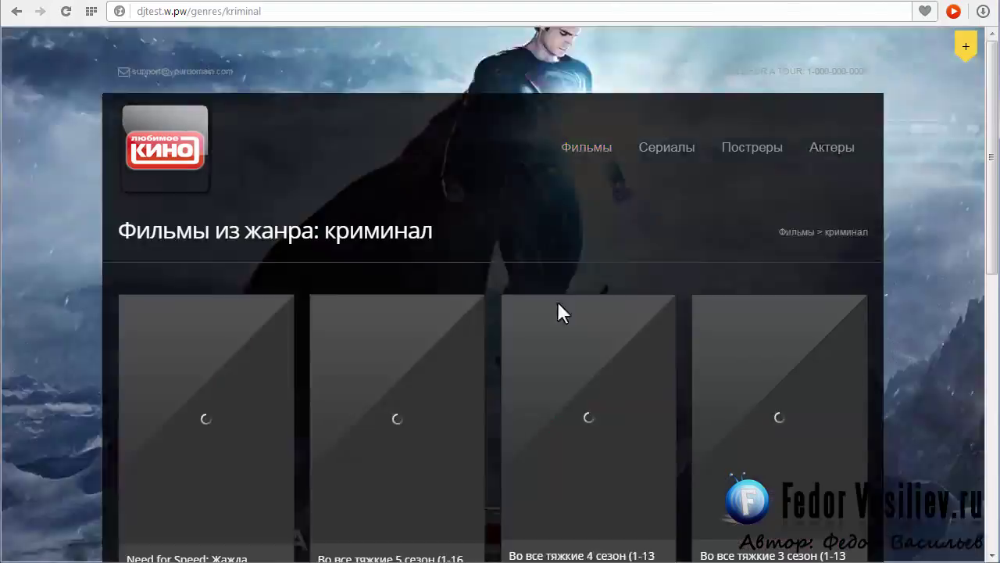
scroll(140, 363, "down", 2)
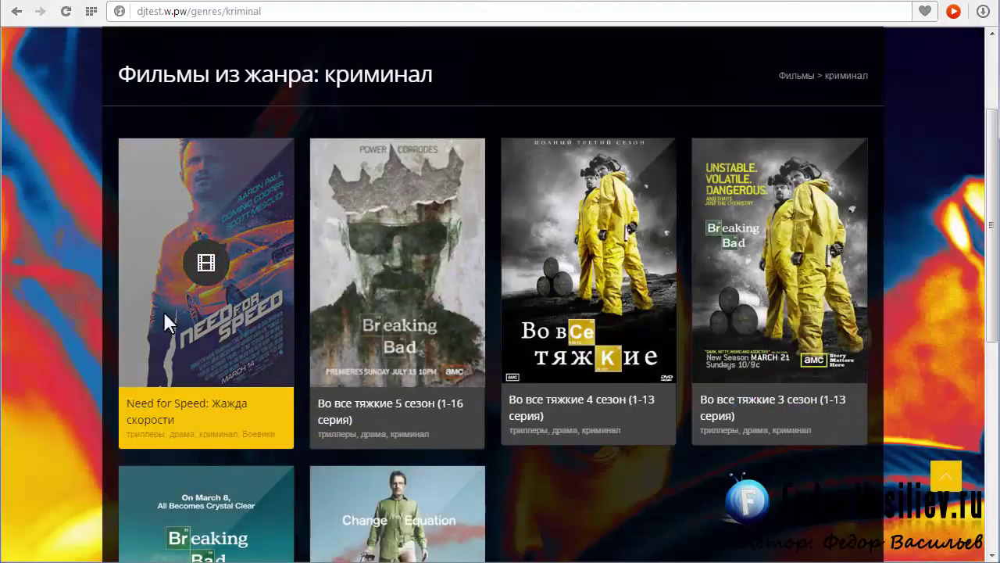
scroll(175, 289, "down", 3)
scroll(167, 259, "up", 4)
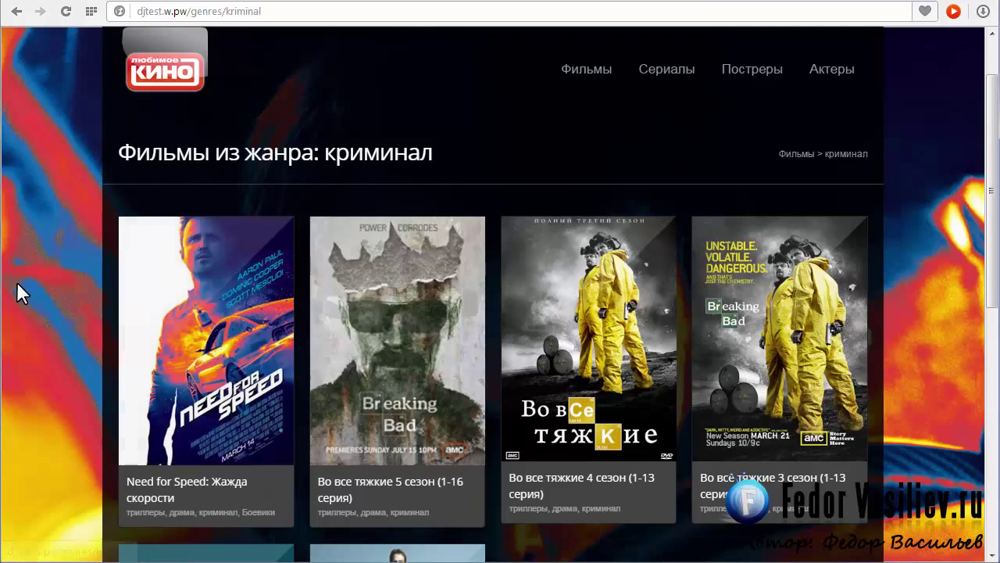
Open the Триллеры film genre page and check its listing for Need for Speed.
mouse_move(586, 72)
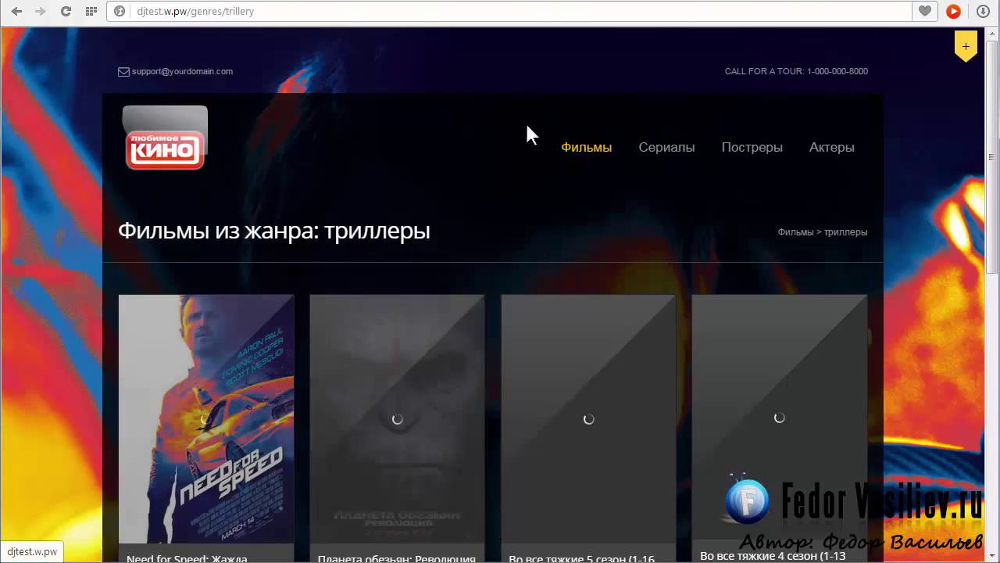
scroll(235, 297, "down", 3)
scroll(227, 231, "up", 3)
Check the Боевики genre listing for Need for Speed and open the Ужасы genre page.
mouse_move(599, 149)
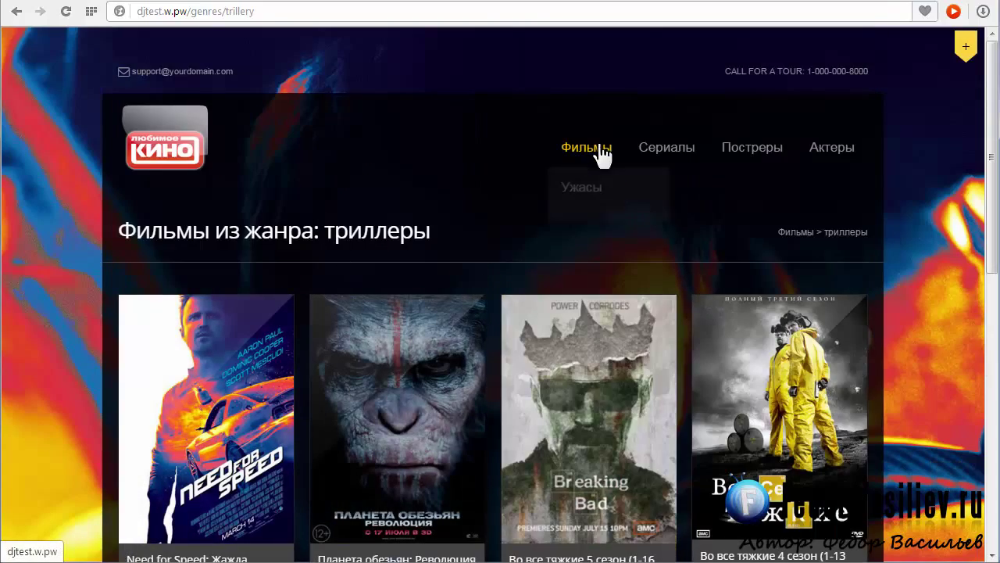
left_click(584, 234)
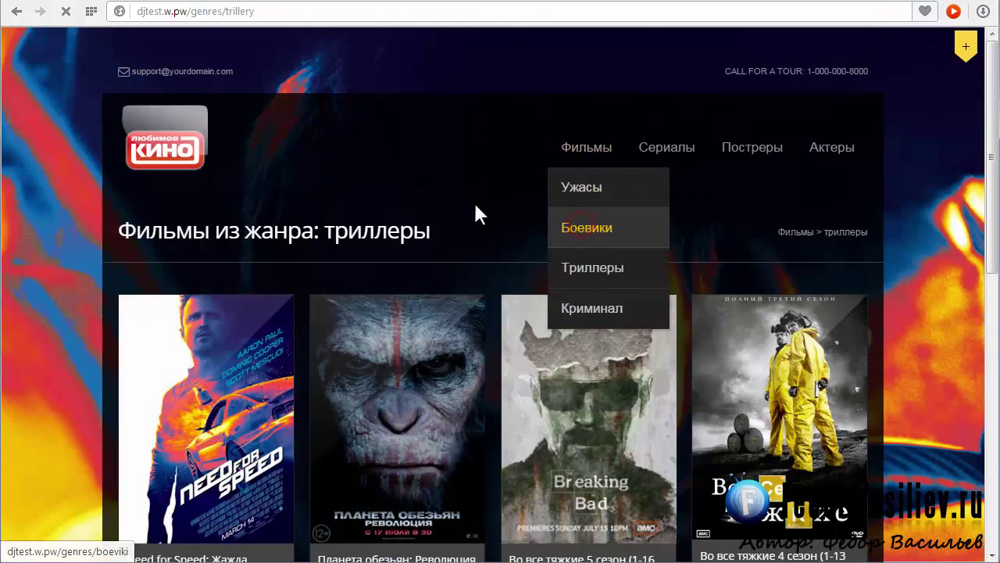
scroll(297, 282, "down", 2)
scroll(244, 214, "down", 2)
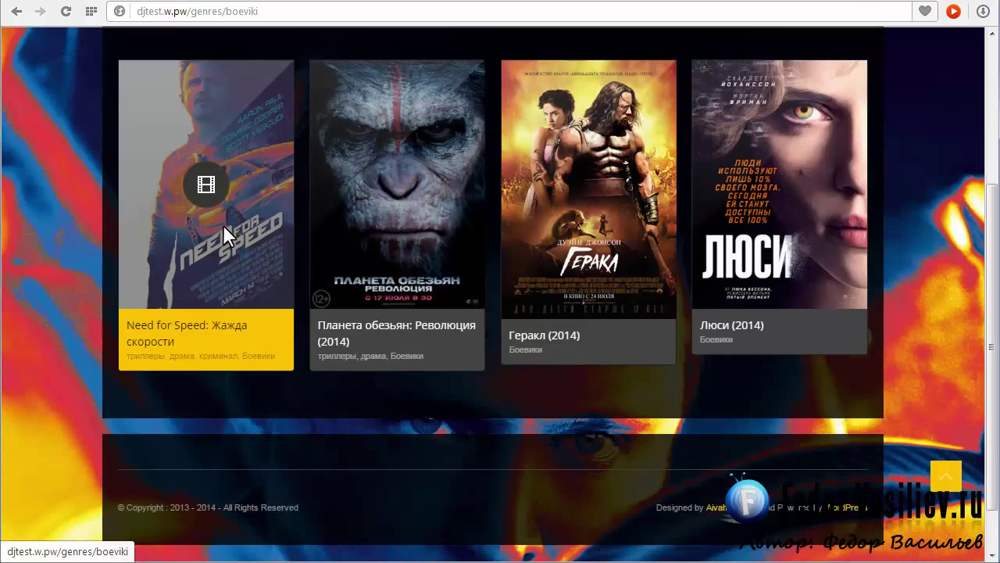
scroll(223, 224, "up", 3)
mouse_move(581, 153)
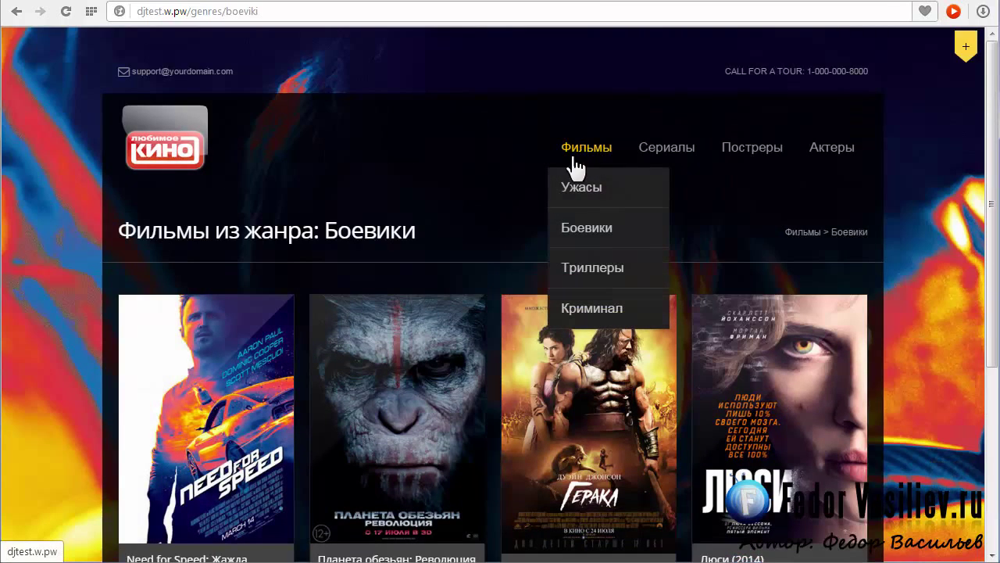
left_click(570, 190)
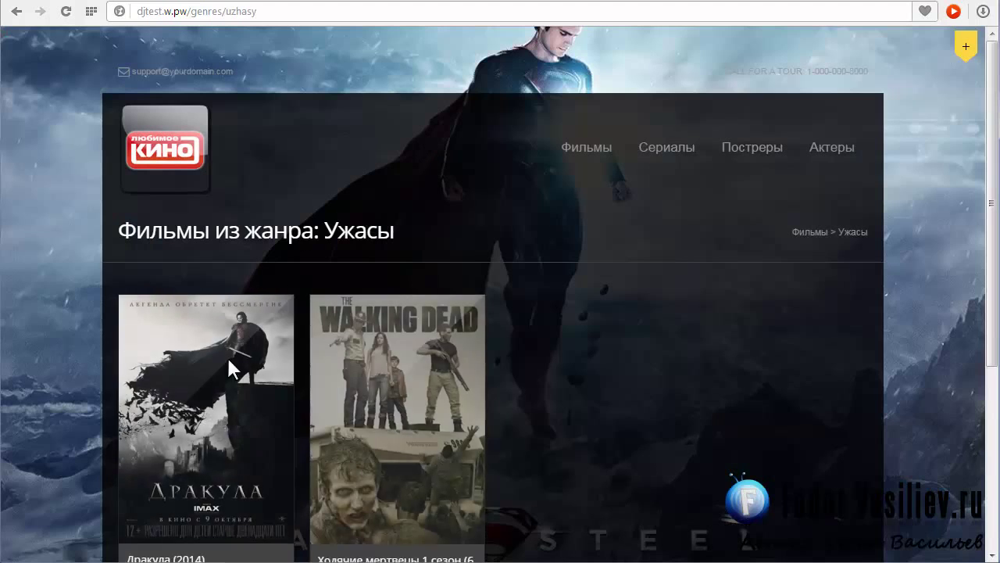
Open the Криминал film genre page and open the Need for Speed: Жажда скорости page from its listing.
mouse_move(594, 156)
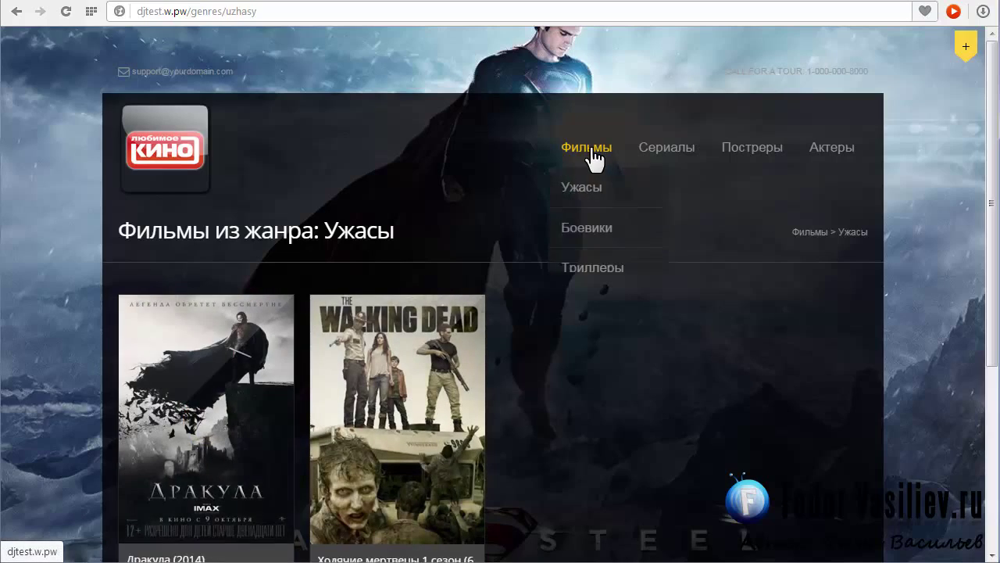
left_click(590, 311)
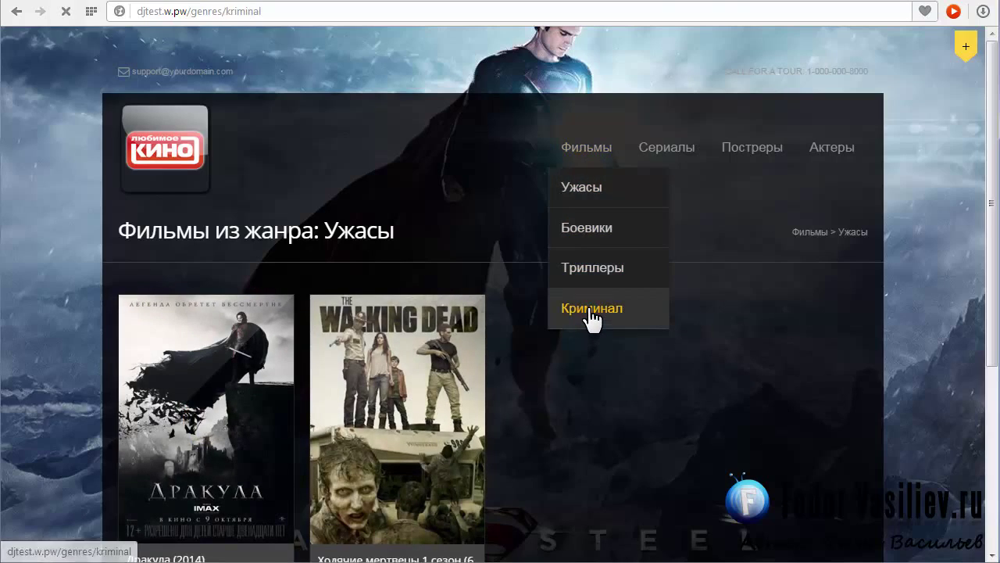
scroll(469, 222, "down", 2)
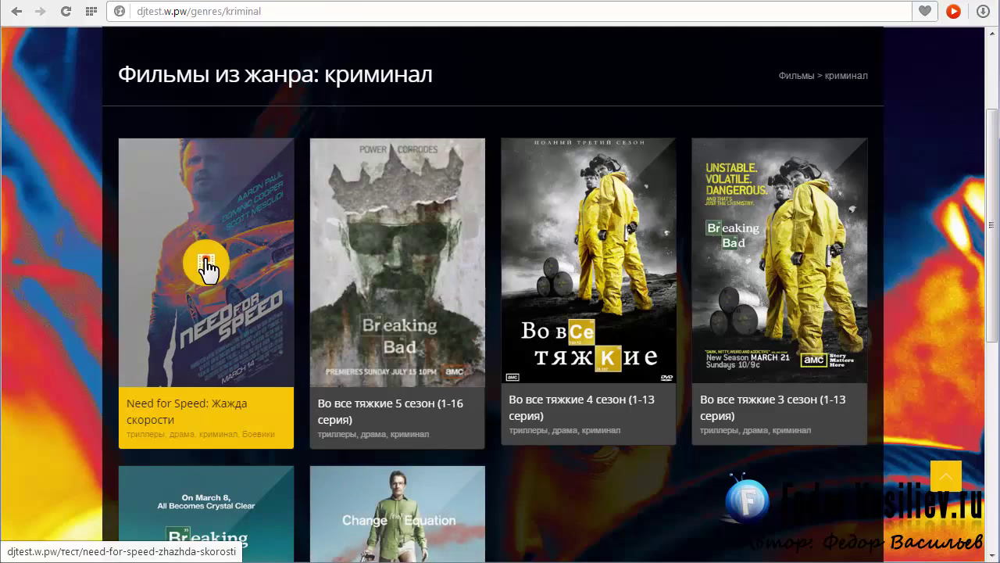
left_click(207, 270)
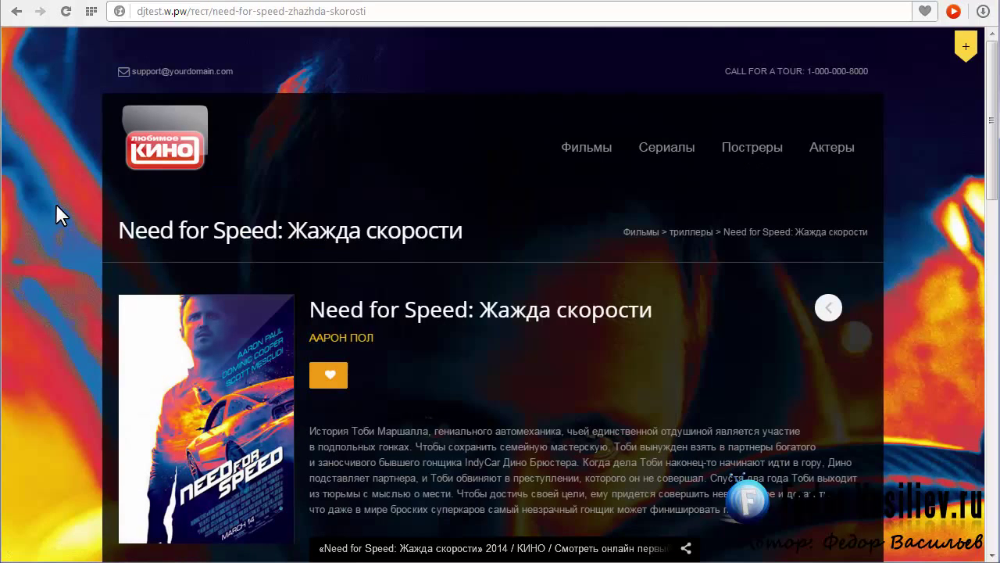
scroll(82, 208, "down", 2)
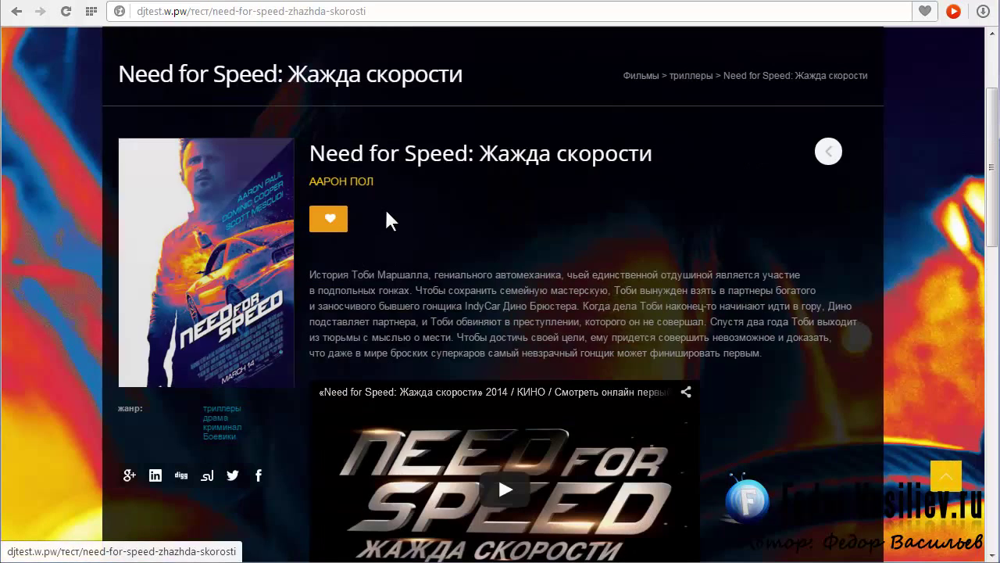
View the page of the actor linked under the Need for Speed title and return to the film page.
left_click_drag(395, 178, 310, 183)
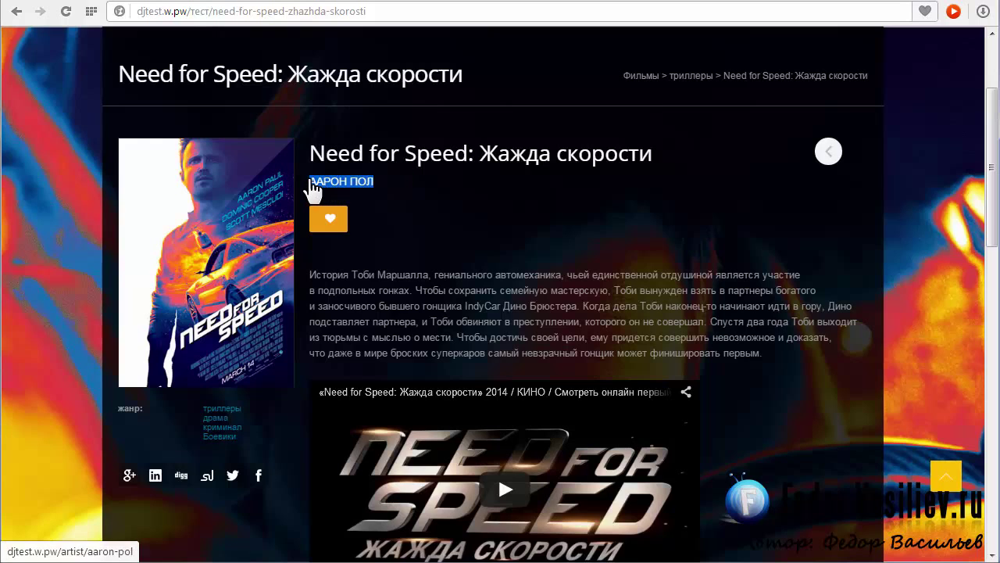
left_click(339, 209)
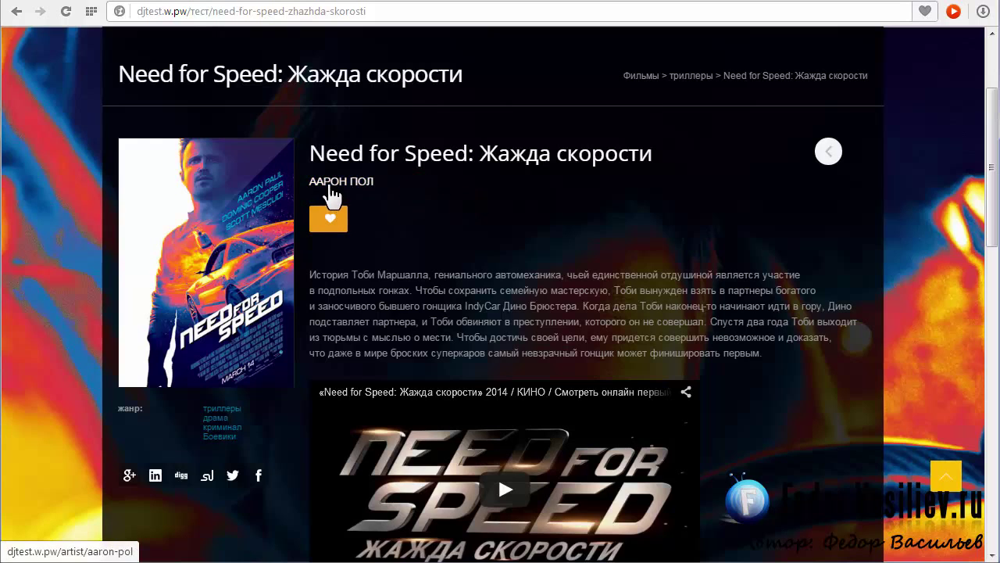
left_click(332, 182)
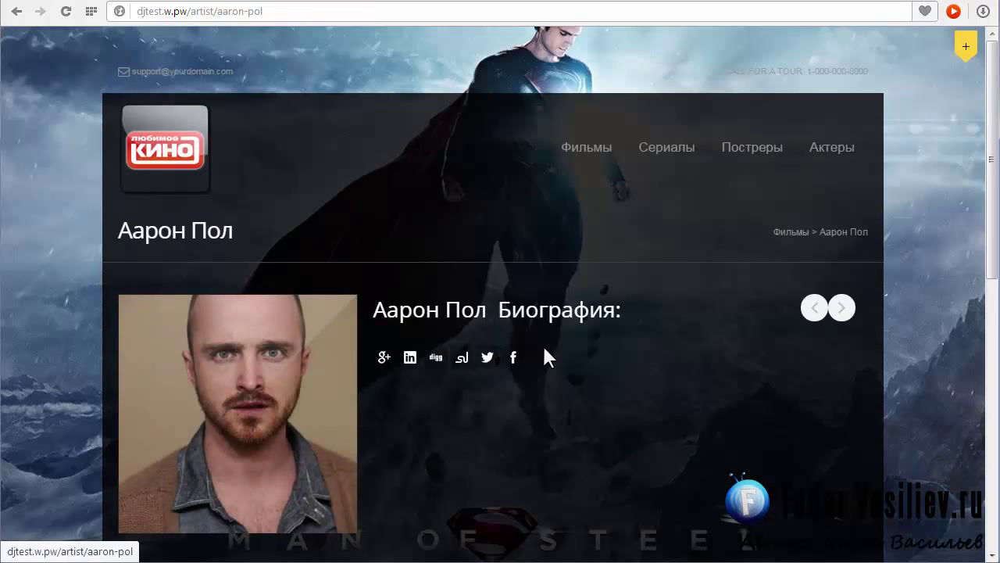
scroll(367, 352, "down", 1)
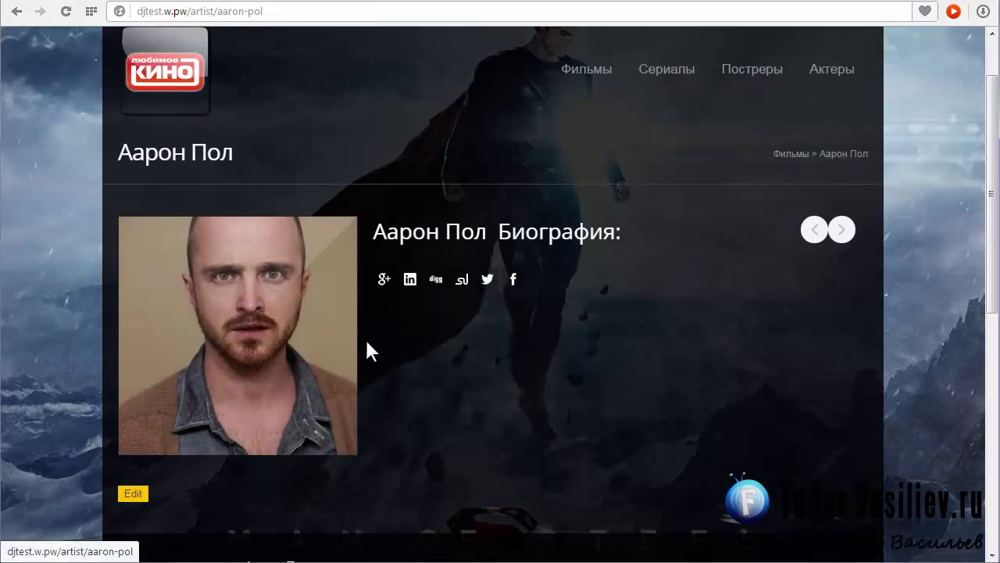
scroll(508, 331, "down", 2)
scroll(402, 373, "up", 2)
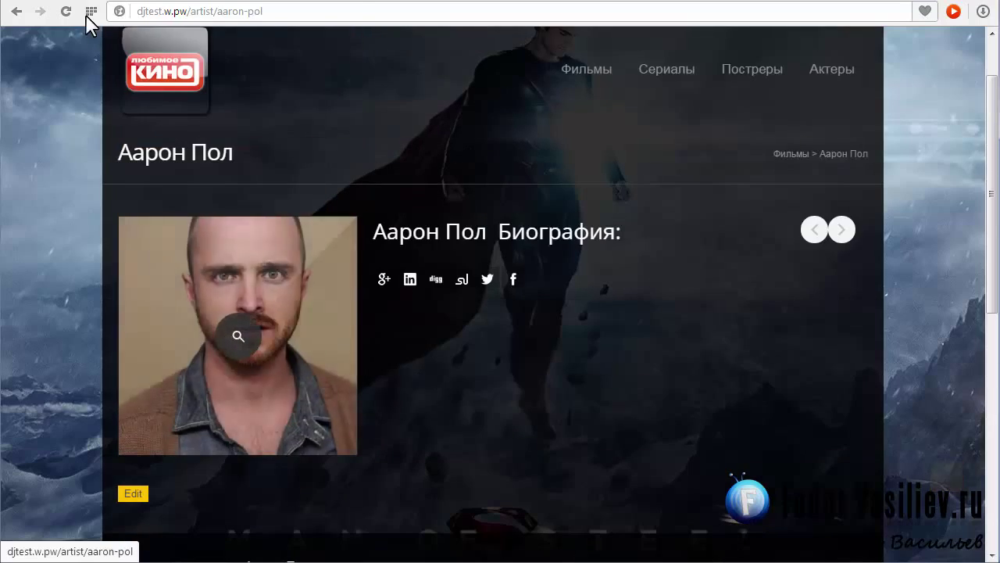
left_click(16, 10)
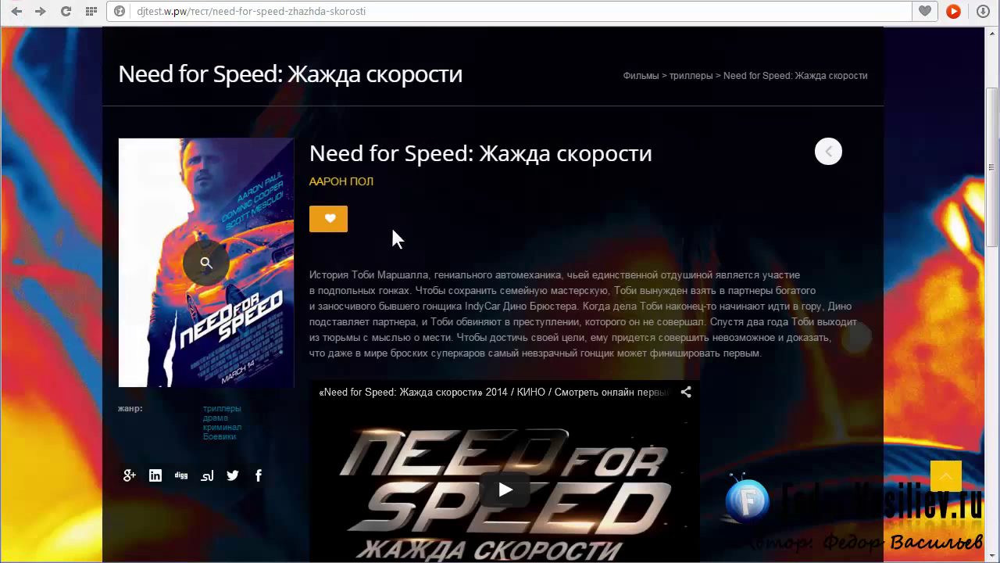
Test the embedded trailer's playback and review the comment form and related films on the Need for Speed page.
scroll(663, 331, "down", 2)
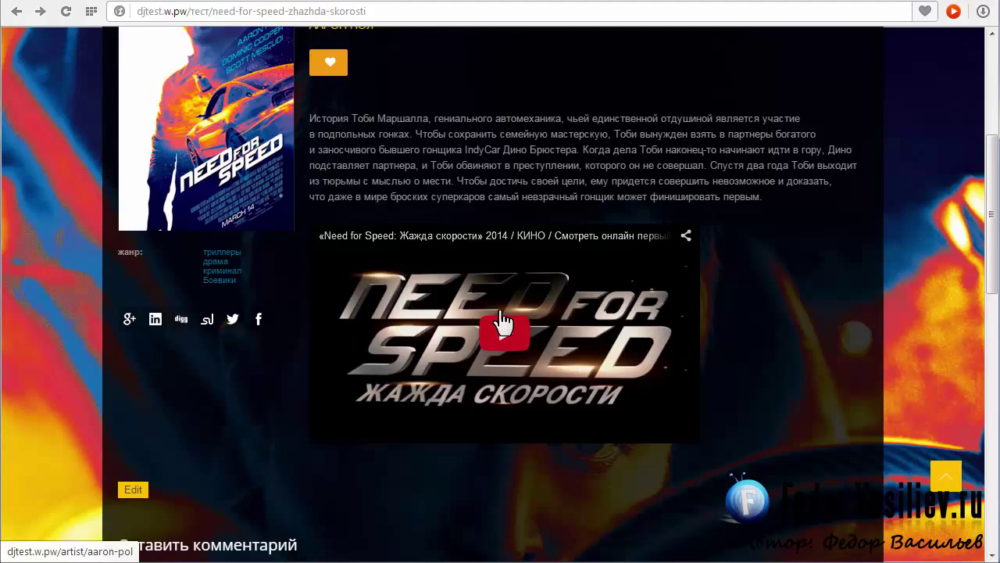
left_click(484, 344)
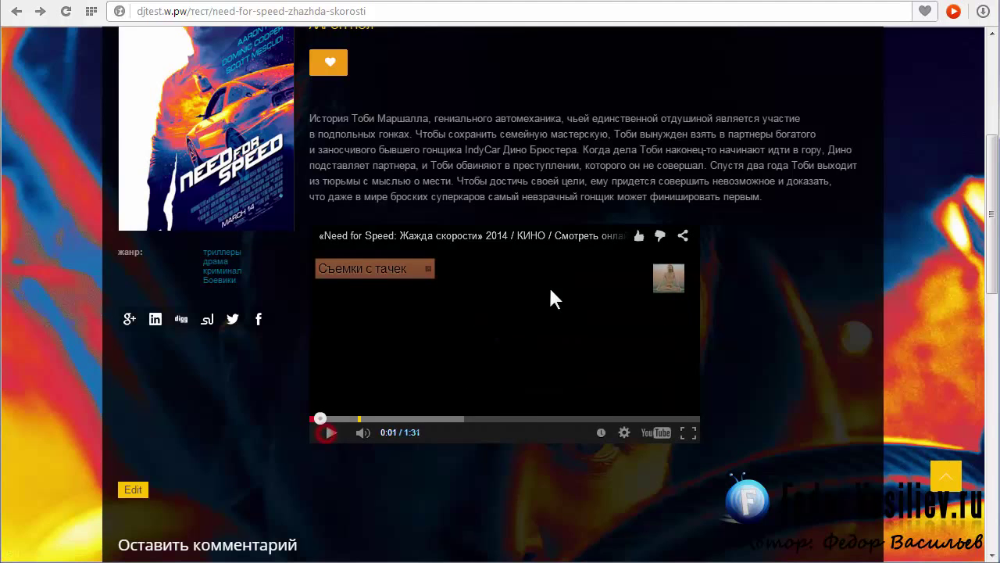
scroll(427, 181, "down", 7)
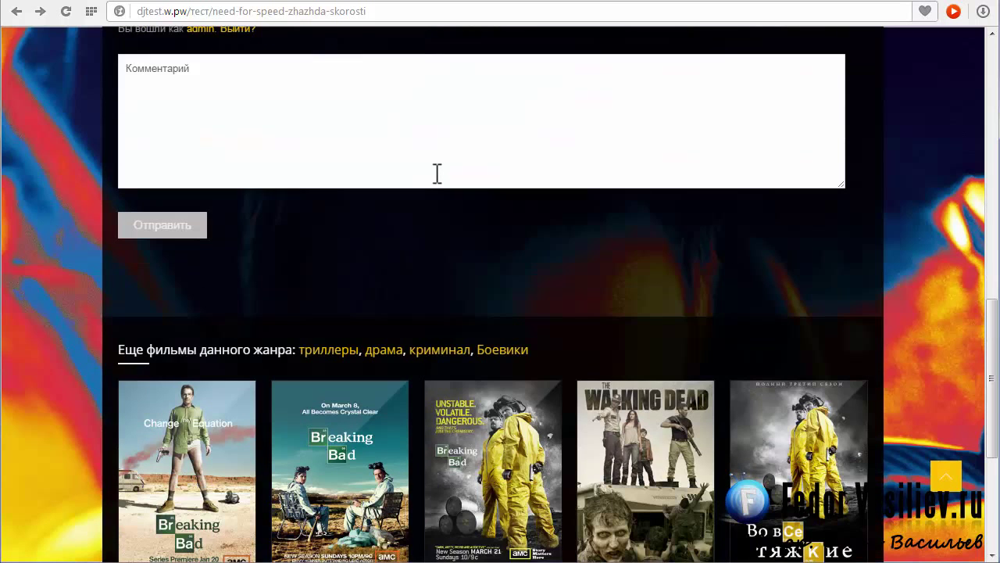
scroll(439, 173, "down", 2)
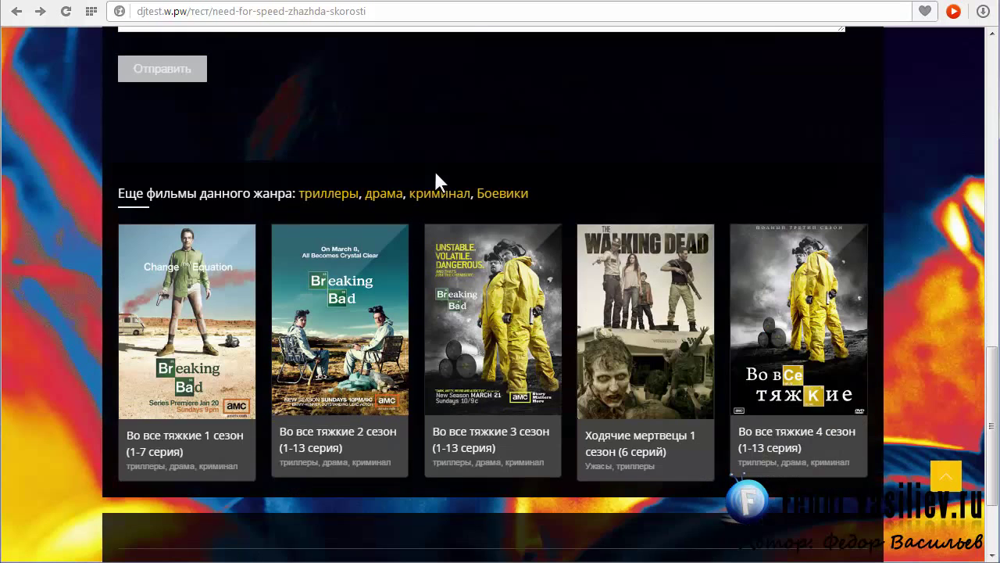
scroll(695, 194, "down", 2)
scroll(659, 286, "up", 7)
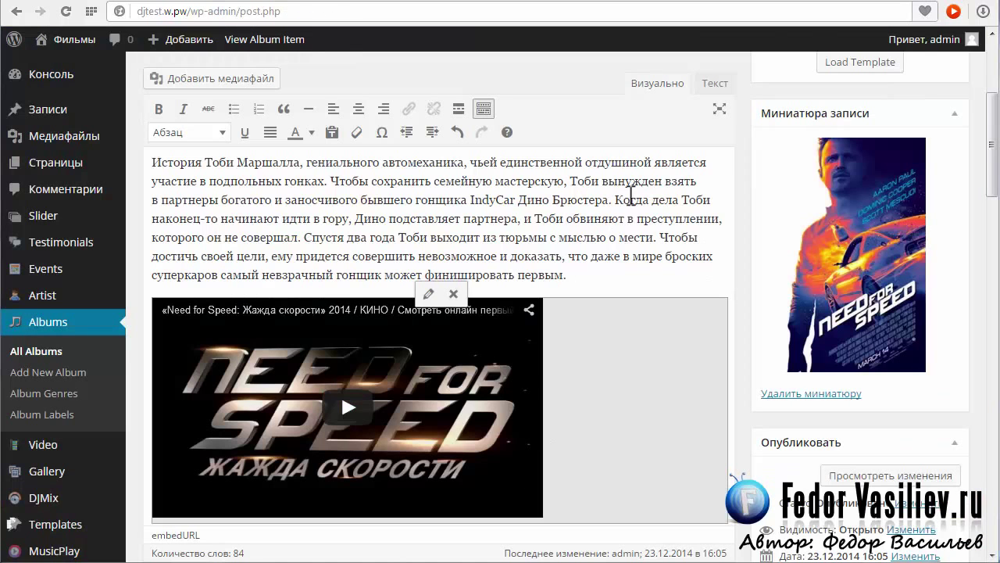
Switch to the WordPress album editor, toggle its distraction-free mode and look through the Need for Speed entry down to Album Options.
left_click(716, 109)
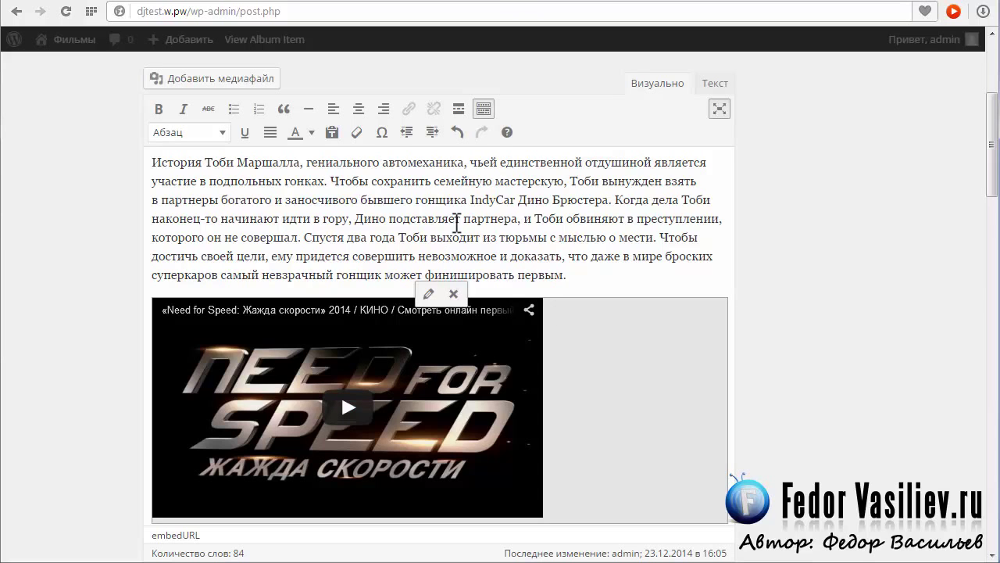
scroll(370, 301, "down", 1)
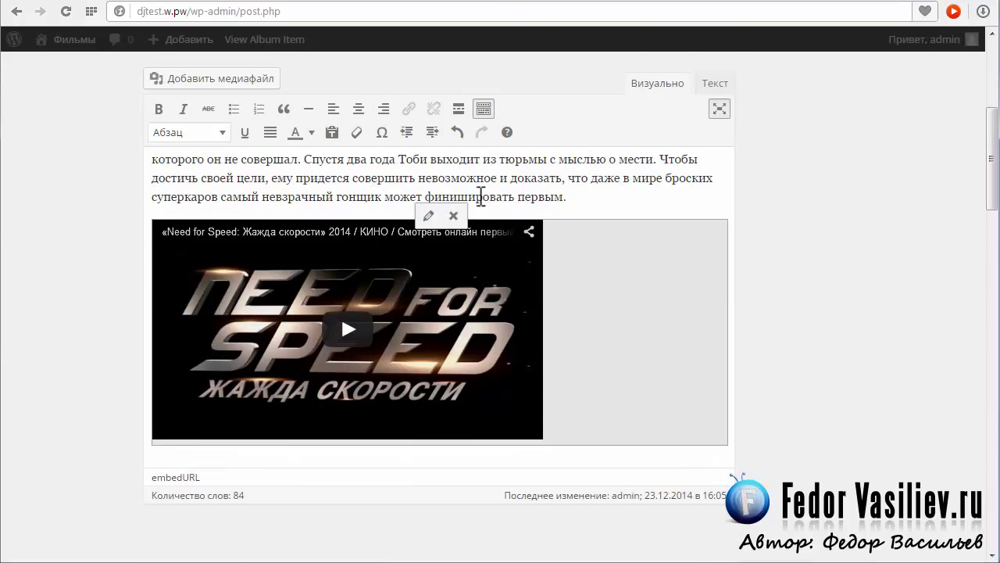
scroll(478, 207, "down", 3)
scroll(477, 215, "up", 4)
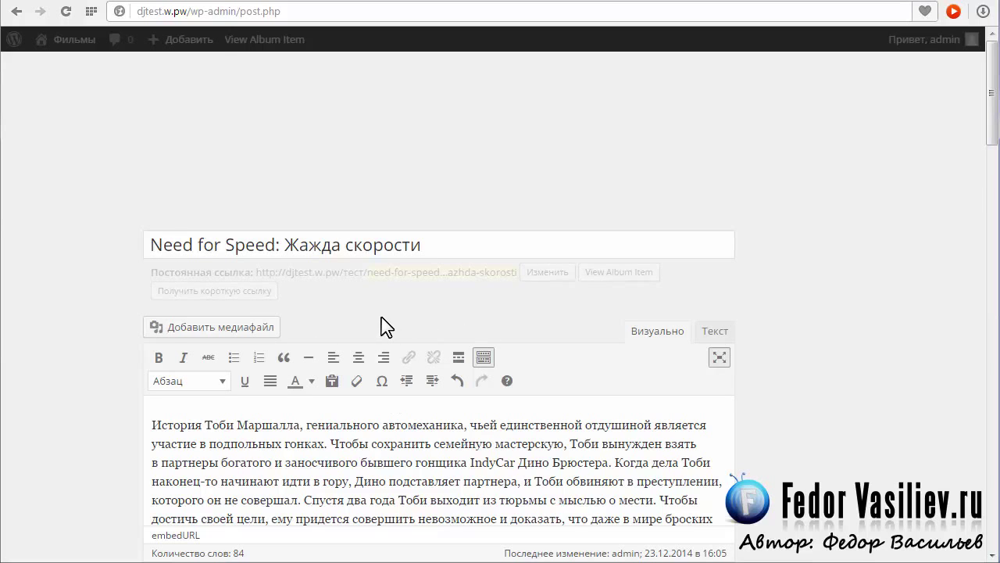
scroll(384, 326, "down", 3)
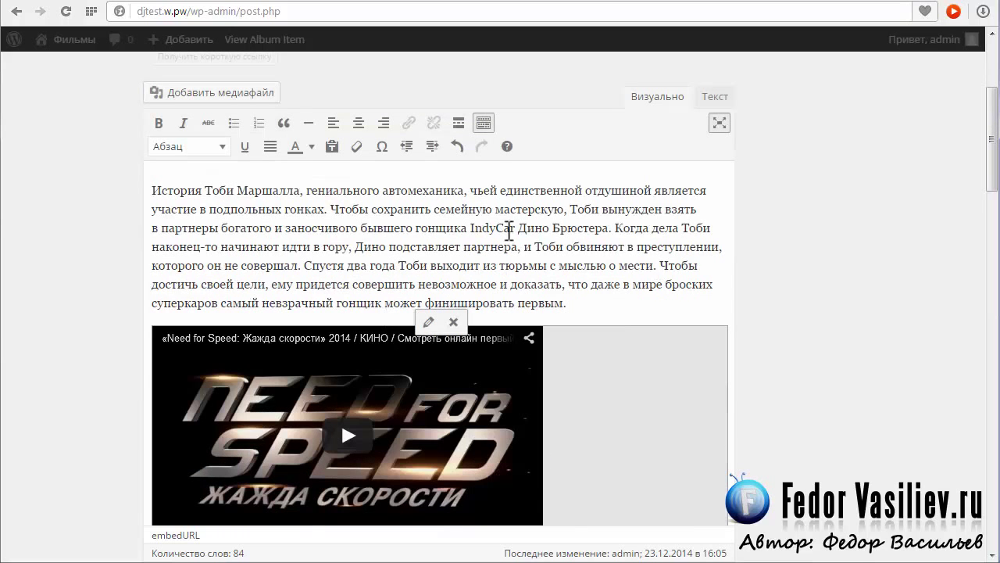
scroll(867, 179, "up", 3)
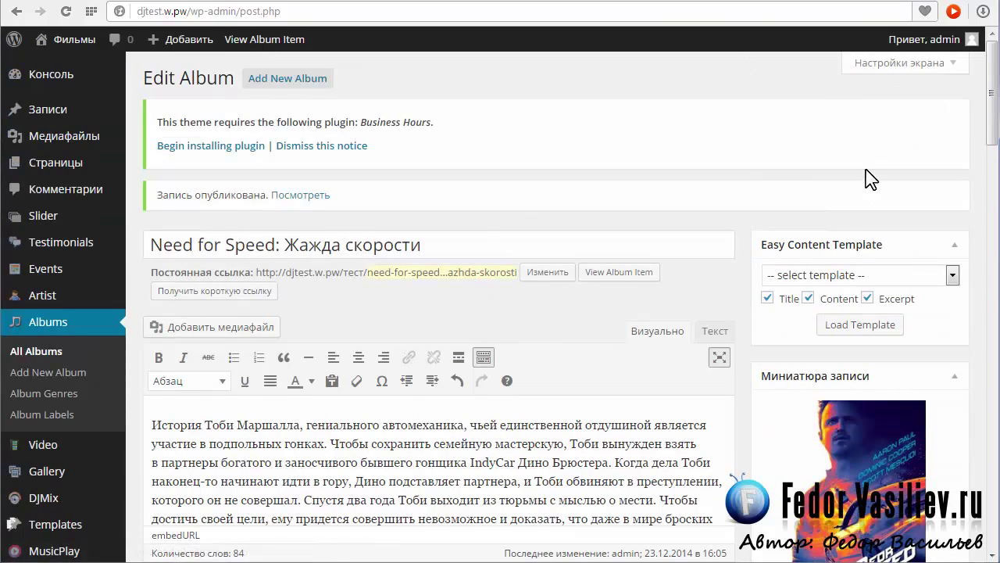
scroll(121, 207, "down", 6)
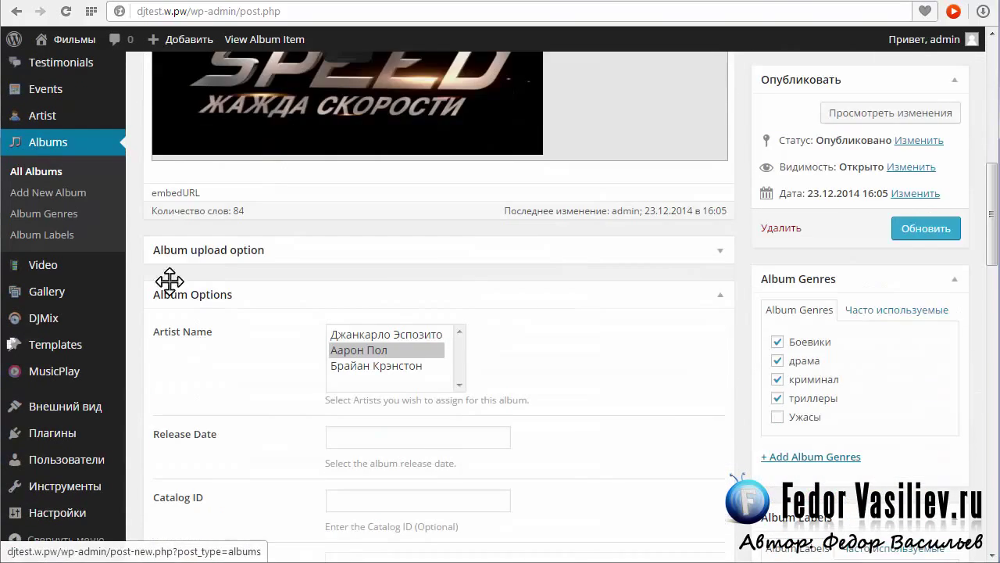
scroll(606, 351, "up", 6)
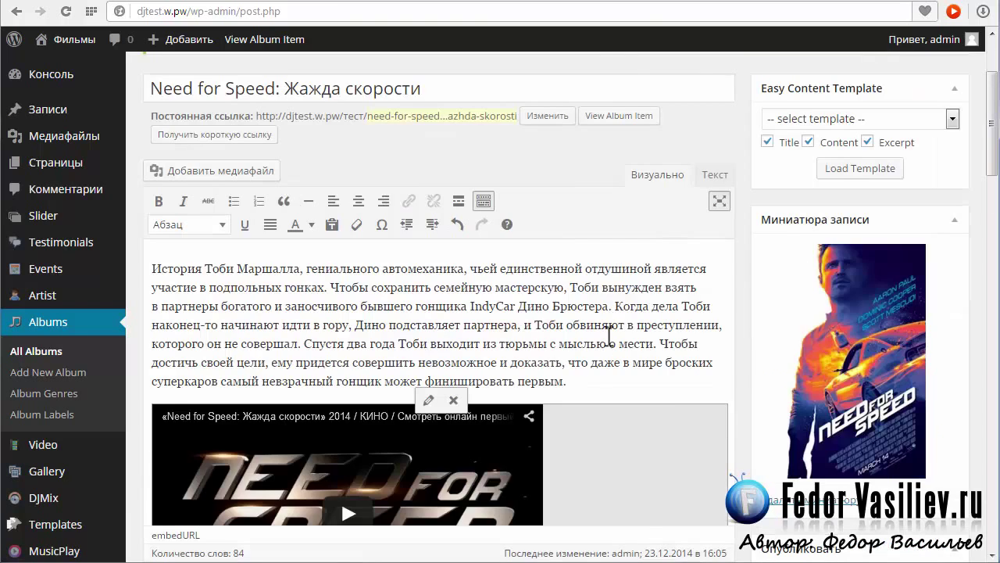
Place the cursor in the film description and toggle distraction-free mode again, checking how the surrounding panels behave.
left_click(512, 291)
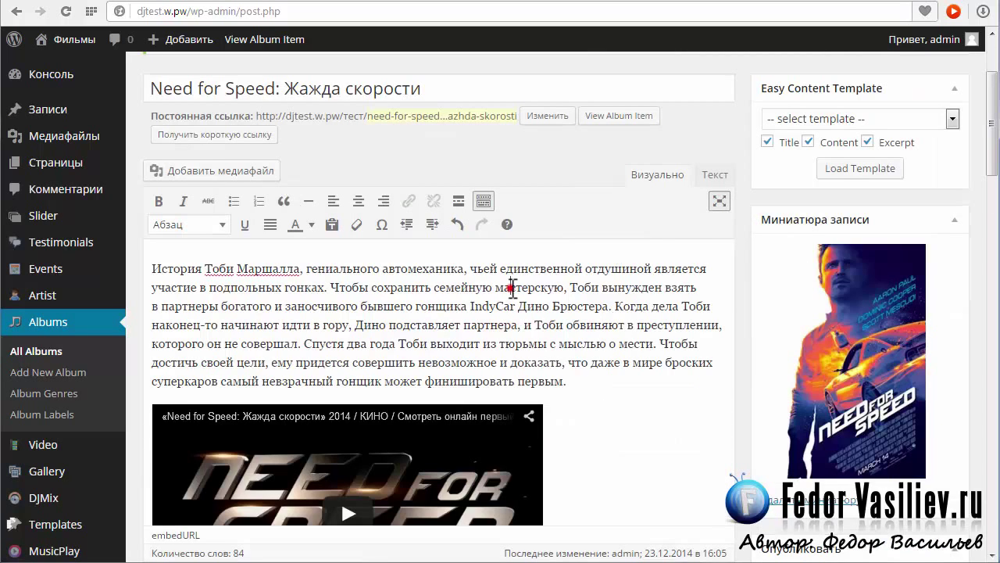
left_click(412, 246)
left_click(719, 201)
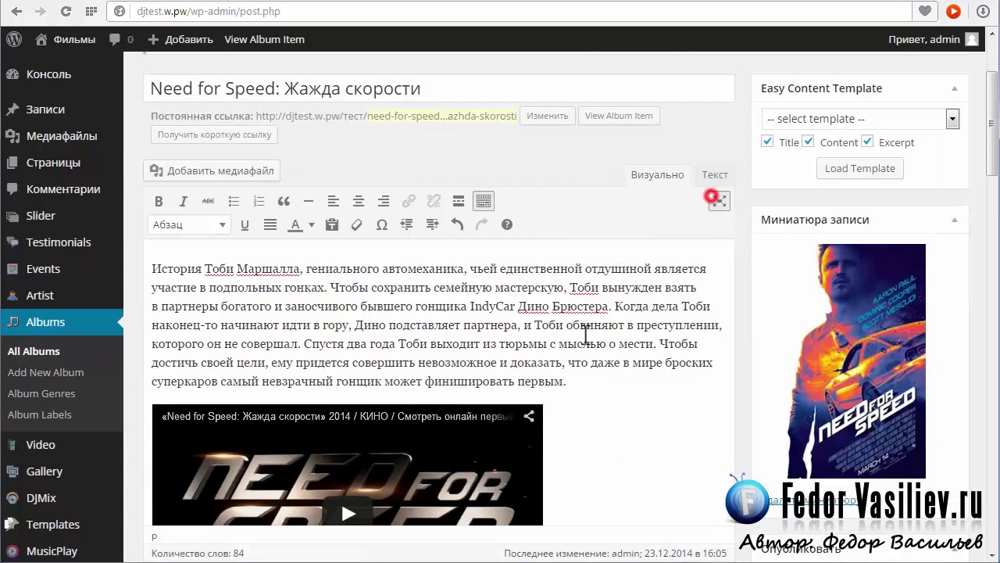
scroll(484, 329, "down", 4)
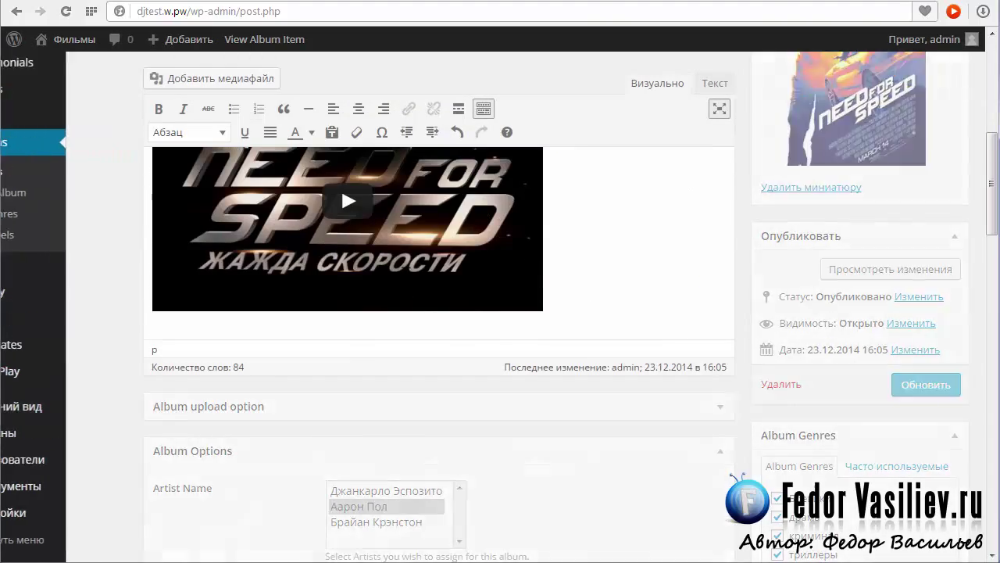
scroll(670, 263, "up", 4)
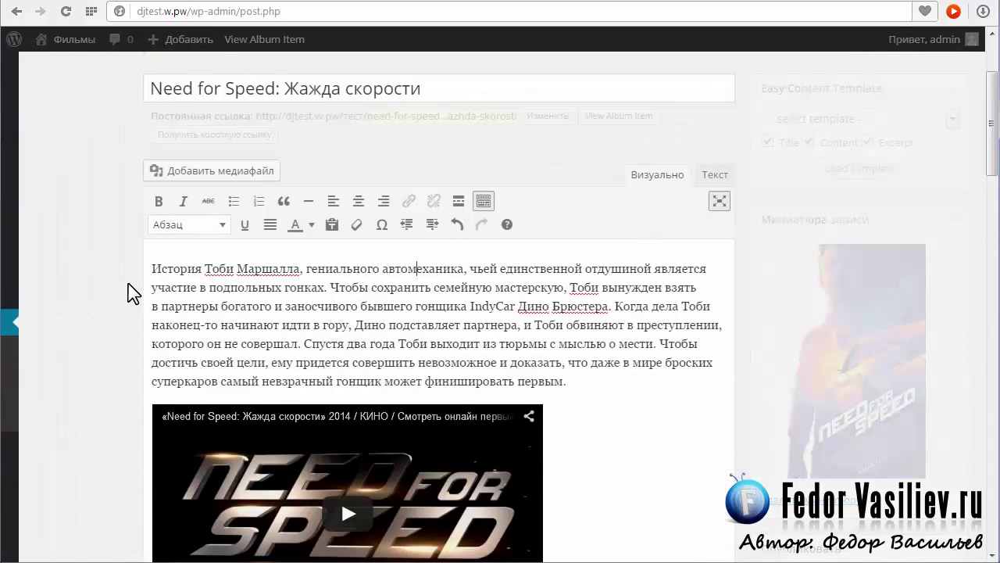
scroll(347, 313, "up", 2)
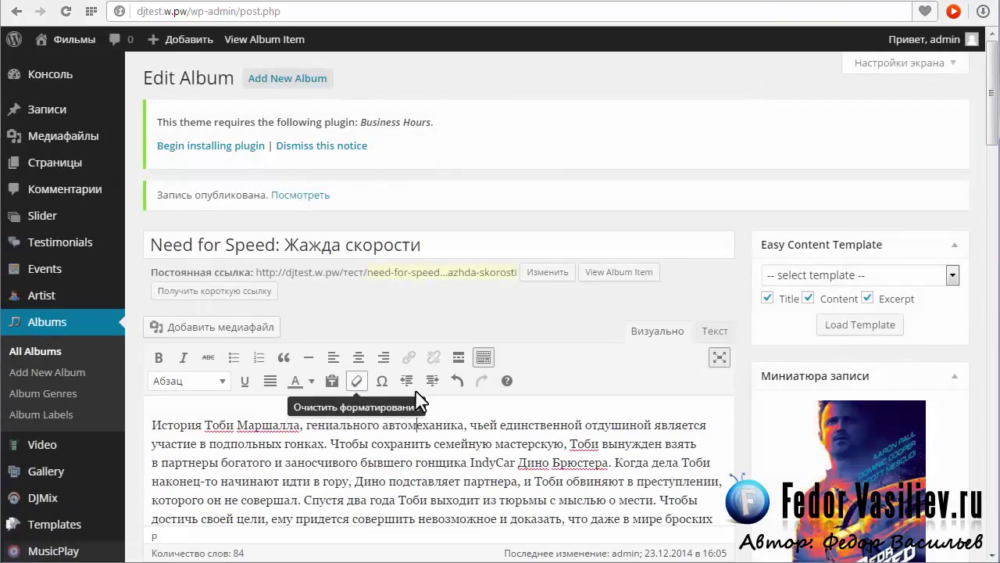
left_click(715, 357)
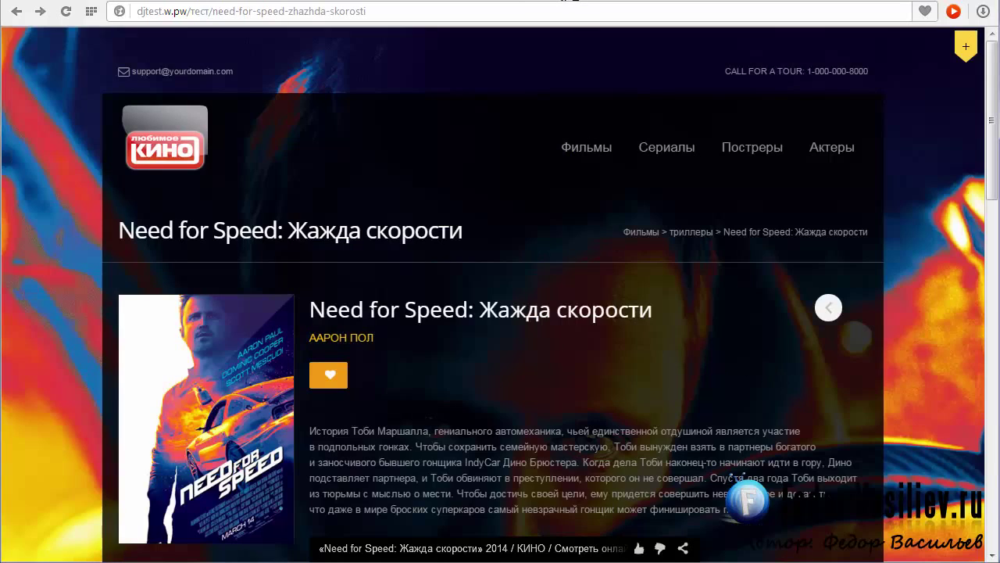
Return to the public Need for Speed page and review its poster, description, trailer, comment form and page background.
scroll(91, 414, "down", 3)
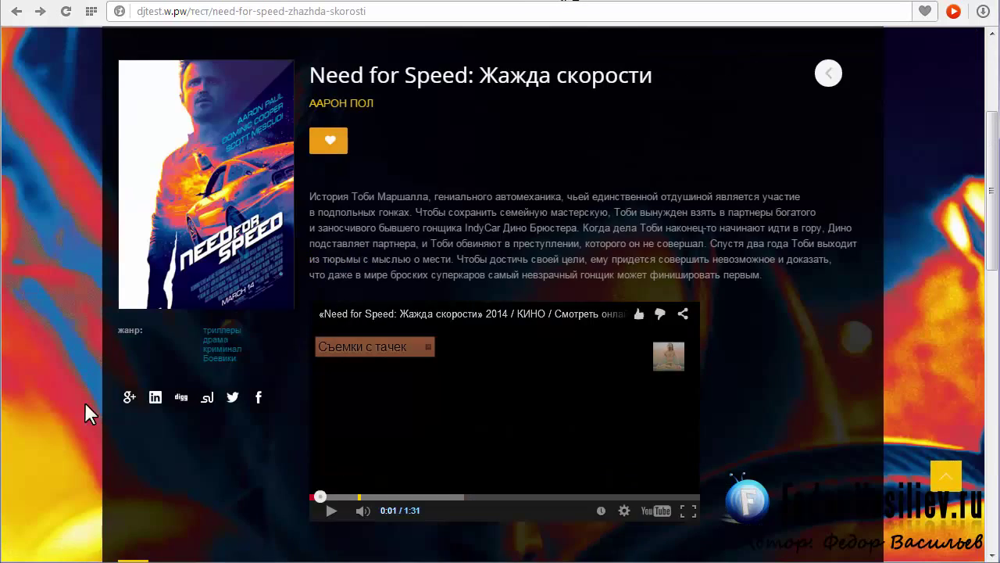
scroll(44, 380, "up", 3)
scroll(970, 152, "down", 12)
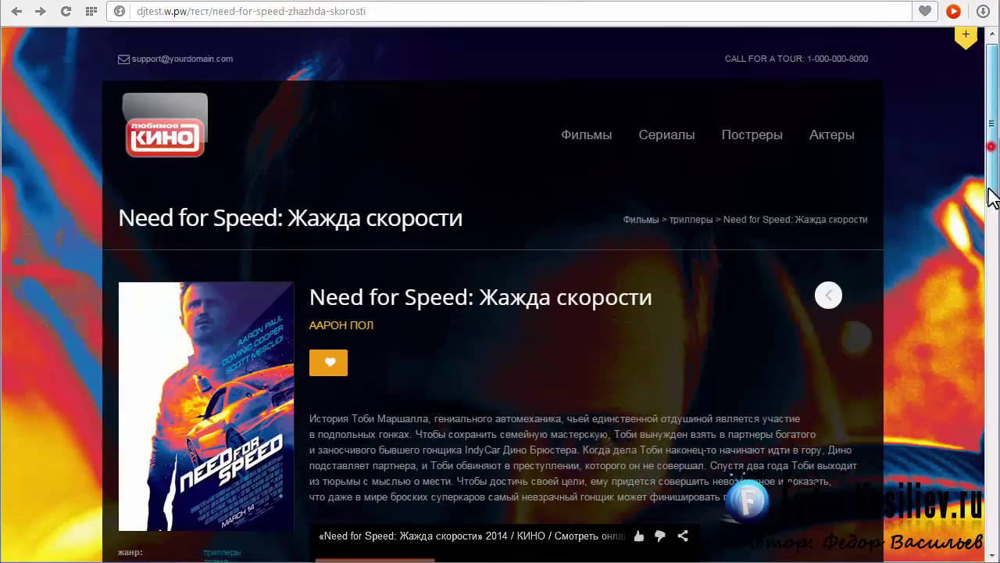
scroll(996, 336, "up", 2)
scroll(997, 337, "up", 10)
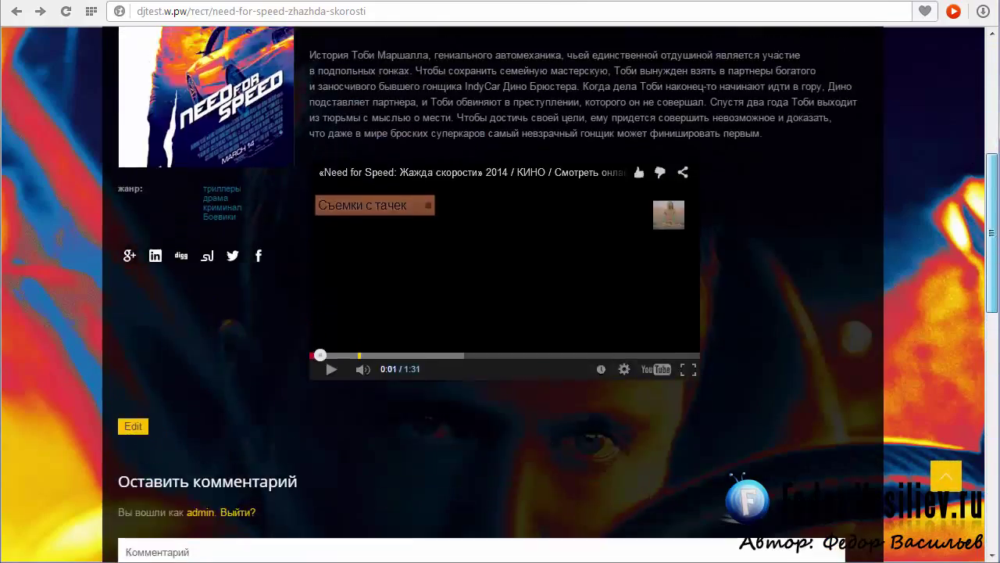
scroll(659, 261, "up", 2)
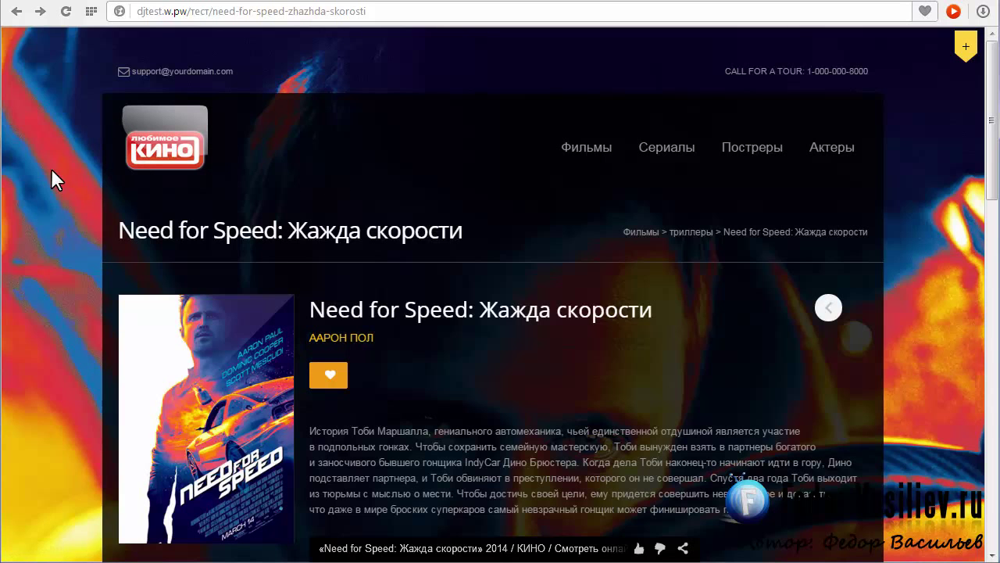
scroll(60, 109, "down", 15)
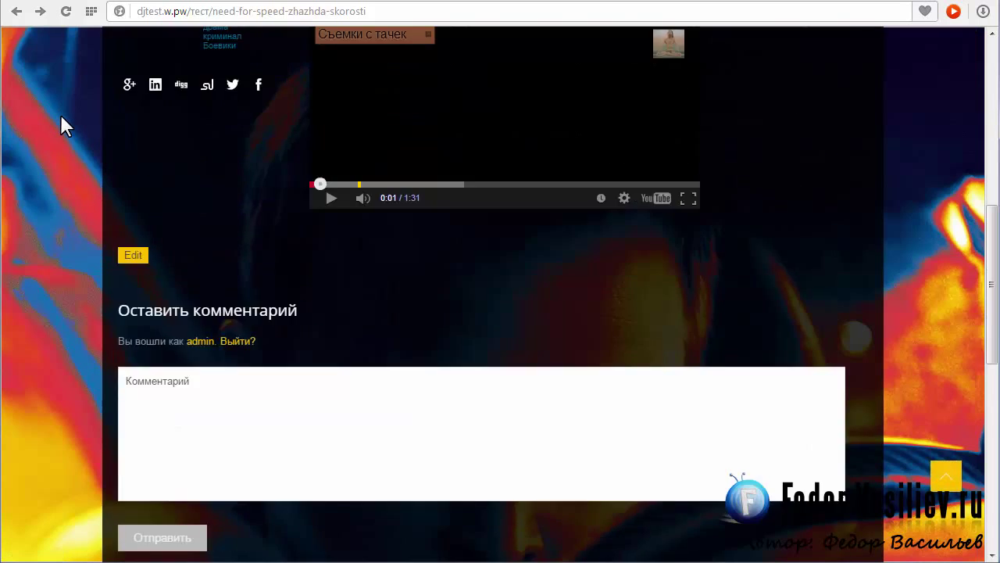
scroll(104, 232, "up", 15)
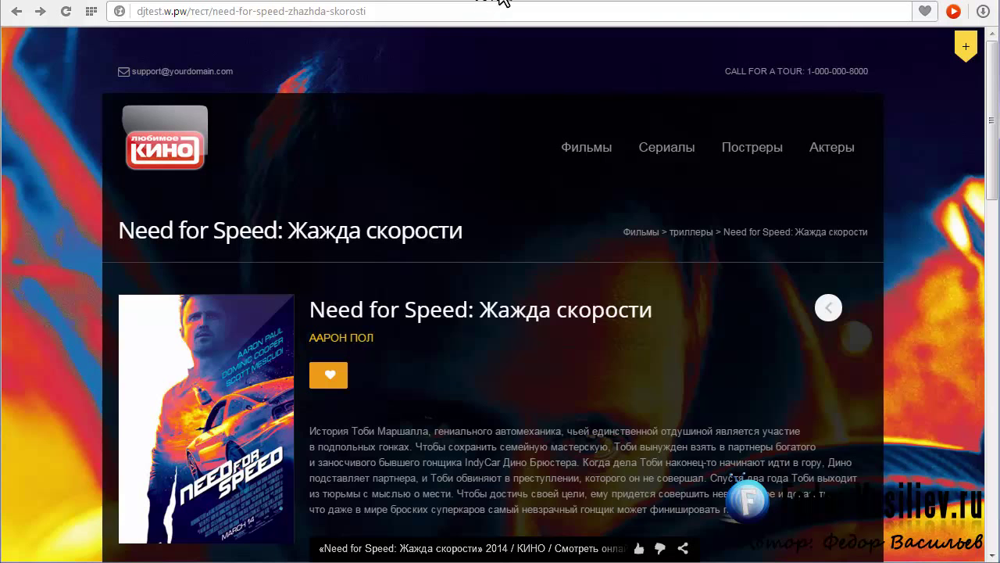
View the Премьера, Постеры, Награды, Саундтрек and Заказать tabs on the Breaking Bad page, return to Трейлеры and review its trailer.
left_click(445, 283)
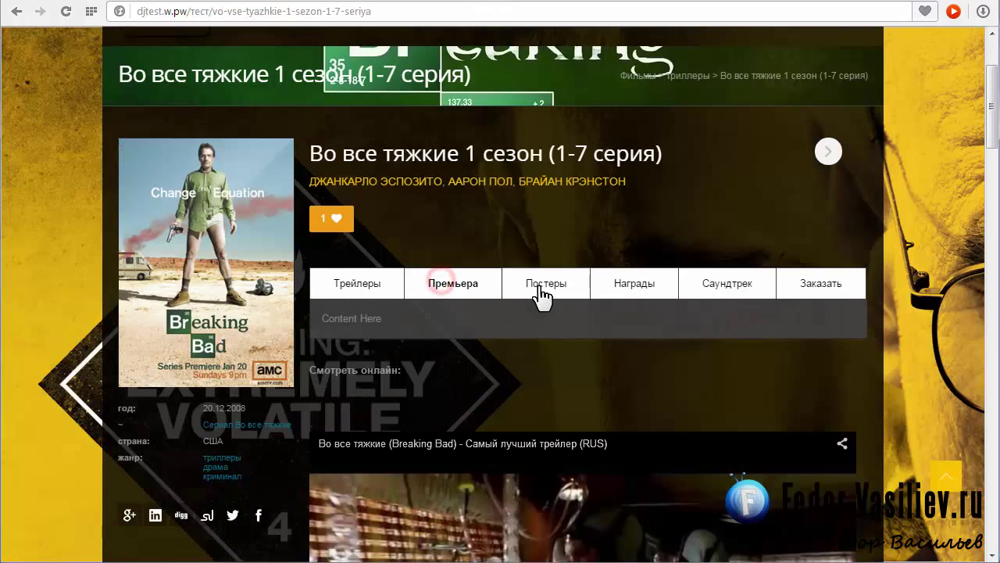
left_click(540, 287)
left_click(620, 287)
left_click(711, 286)
left_click(786, 282)
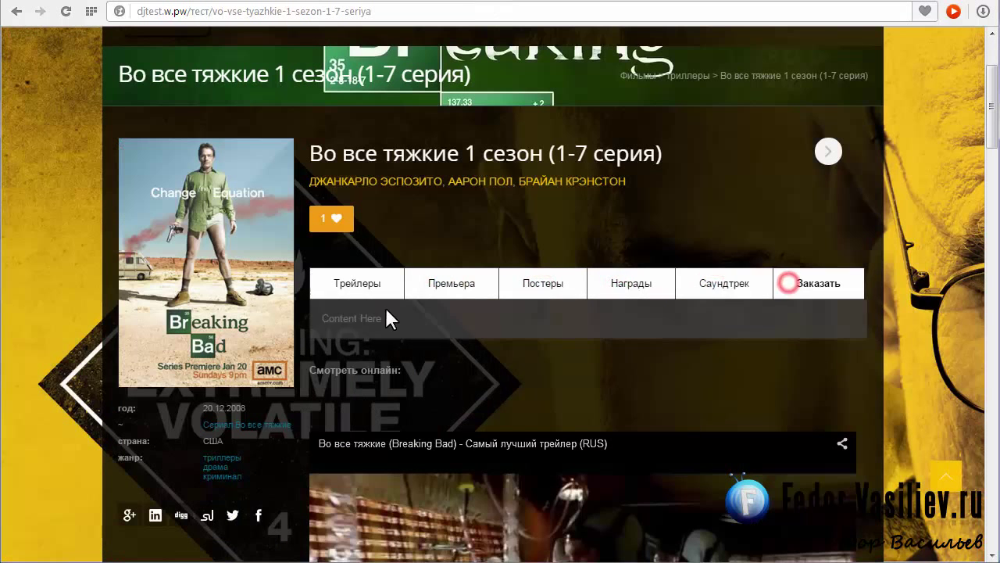
left_click(367, 285)
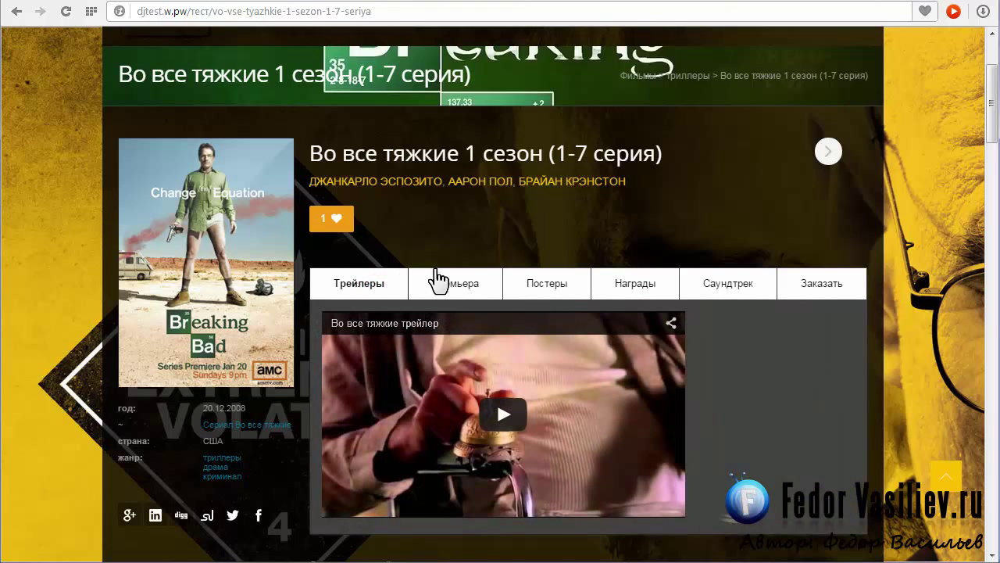
scroll(436, 291, "down", 1)
scroll(436, 288, "up", 2)
scroll(436, 286, "down", 2)
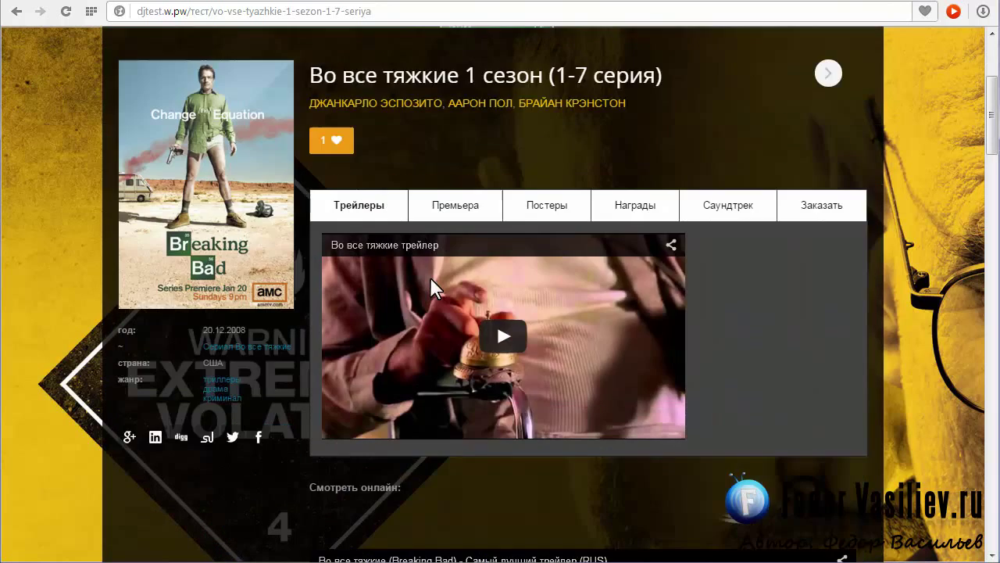
scroll(435, 286, "up", 2)
scroll(440, 364, "down", 1)
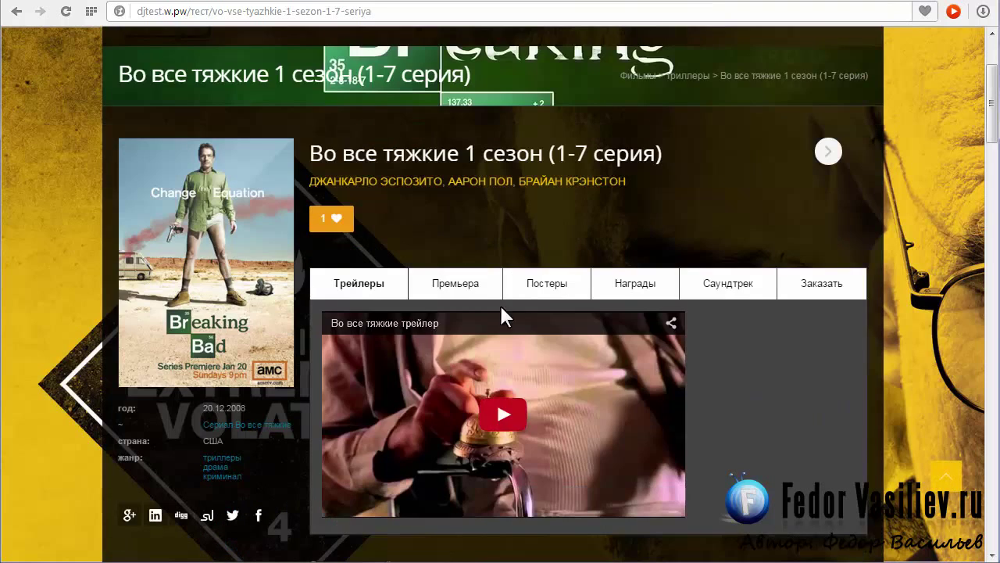
Switch through the Breaking Bad page's content tabs again, ending on Трейлеры, and examine the tabbed block beside the poster.
left_click(597, 286)
left_click(710, 288)
left_click(810, 293)
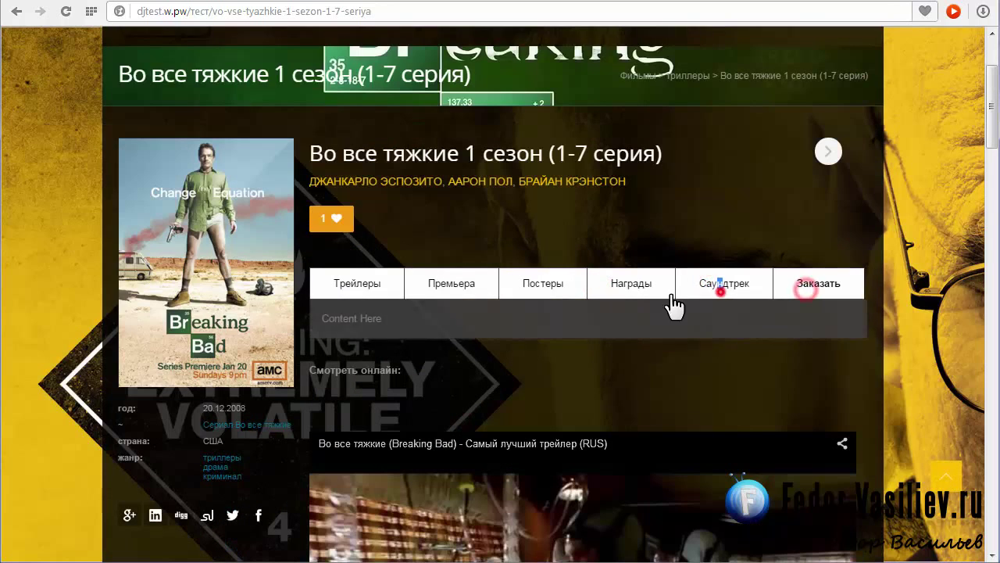
left_click(708, 288)
left_click(359, 287)
scroll(496, 399, "up", 1)
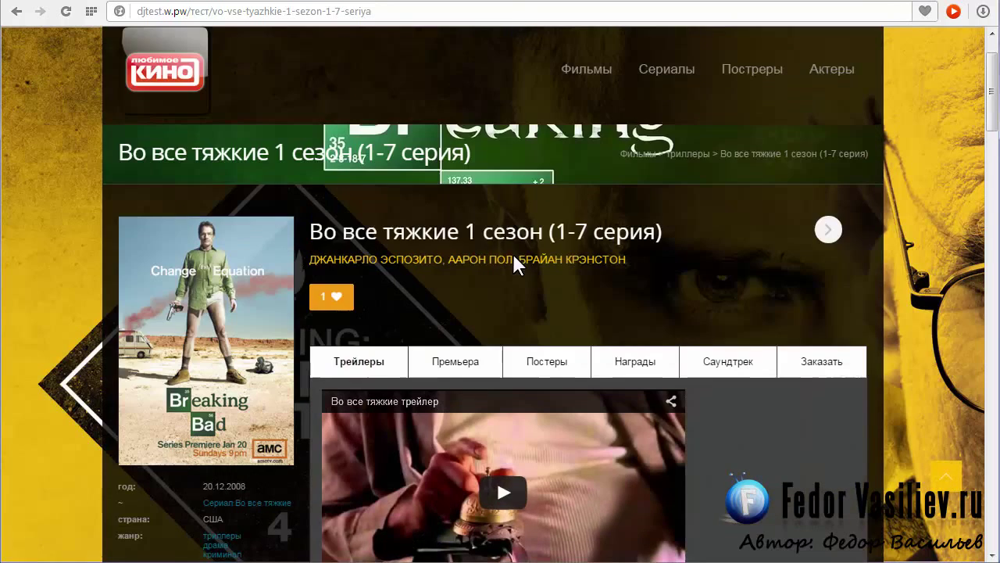
scroll(483, 340, "down", 2)
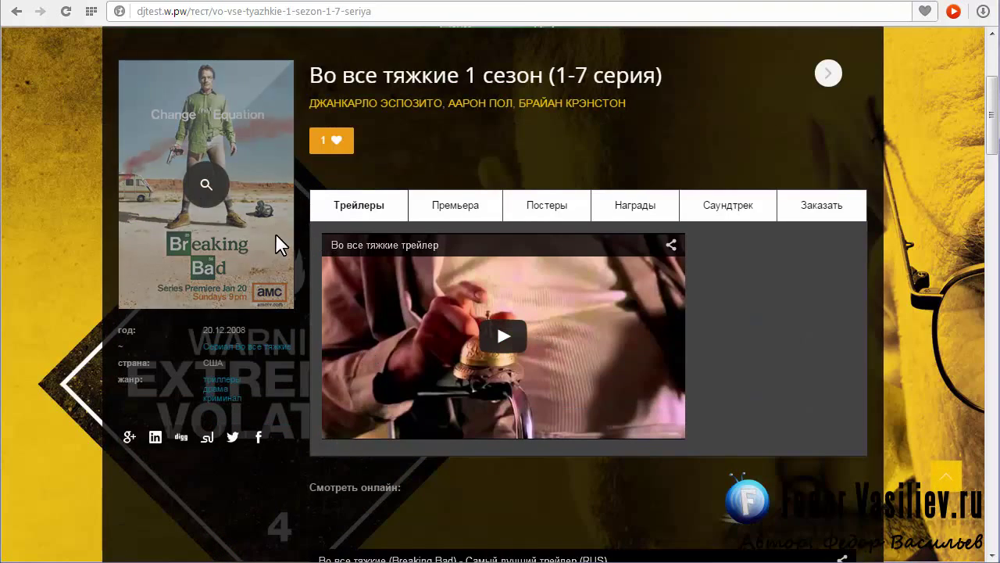
scroll(264, 249, "up", 2)
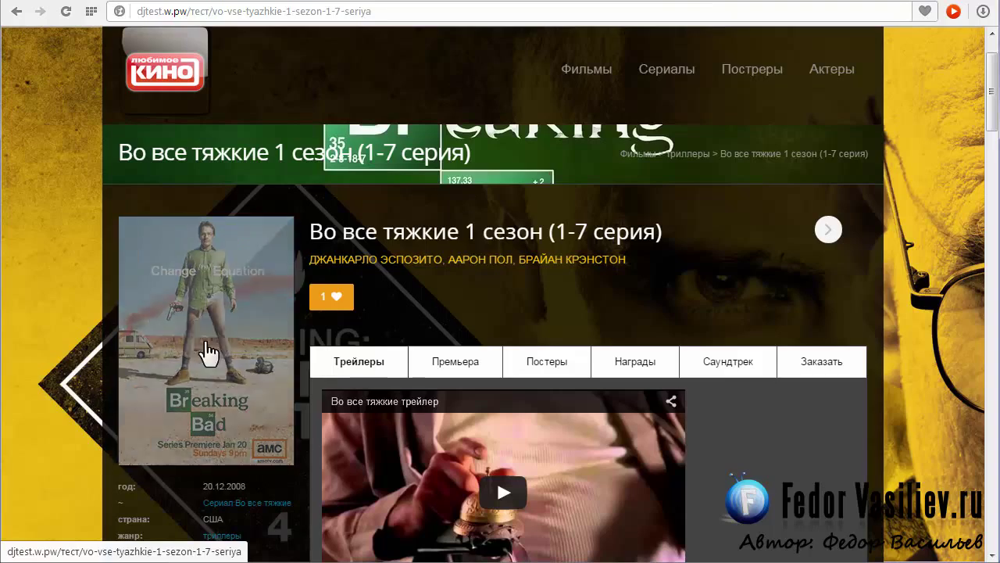
scroll(549, 277, "down", 2)
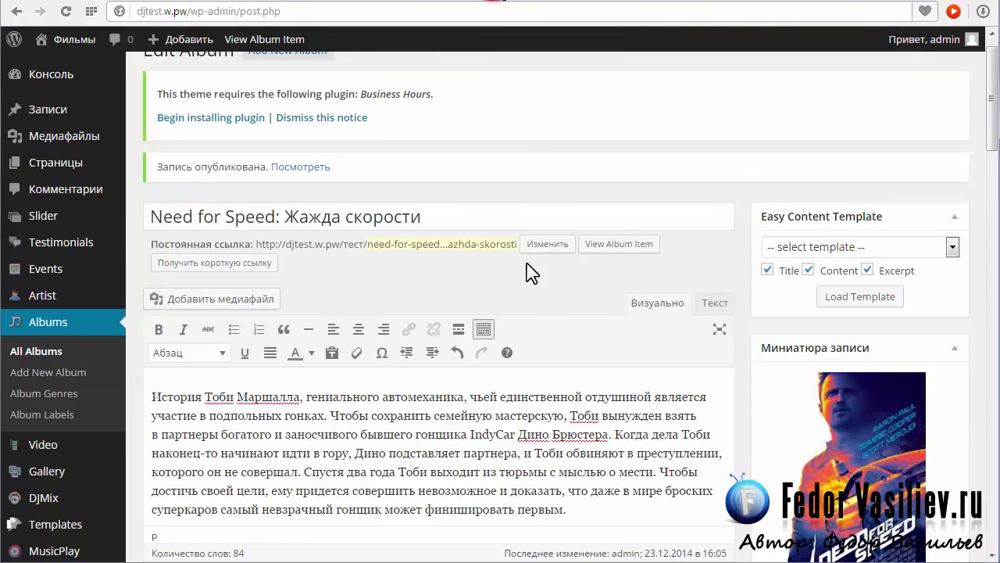
Switch to the Need for Speed album editor and look through its sections from the description to Layout Option and Обсуждение.
scroll(539, 289, "down", 3)
scroll(559, 362, "down", 4)
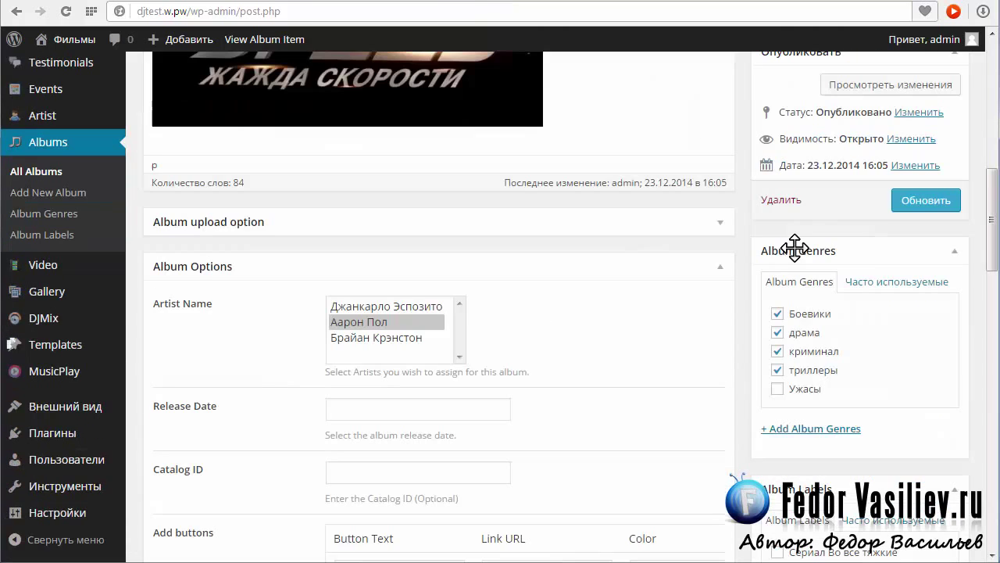
scroll(993, 261, "down", 1)
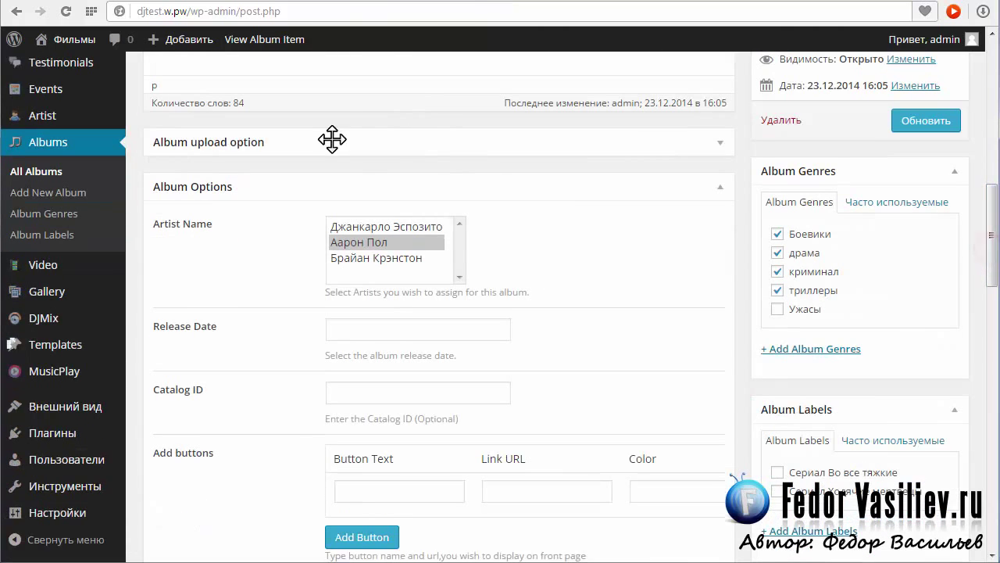
scroll(574, 192, "down", 10)
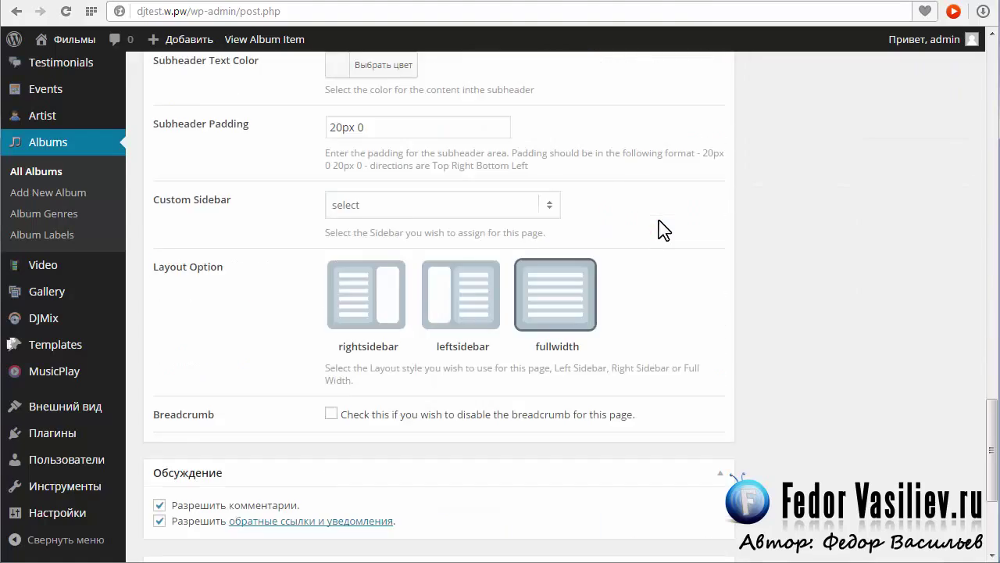
left_click_drag(996, 512, 991, 118)
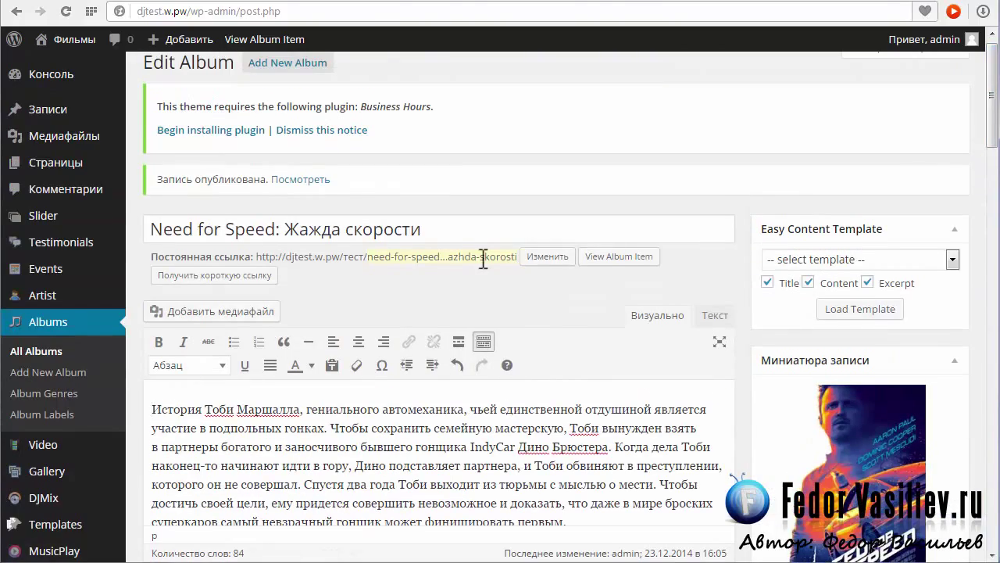
scroll(416, 260, "down", 6)
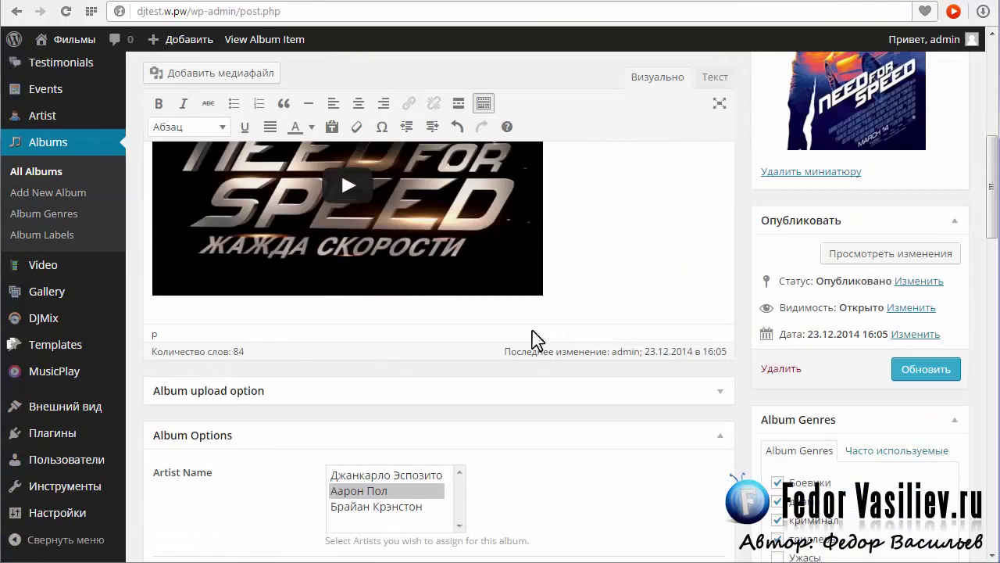
scroll(606, 428, "down", 2)
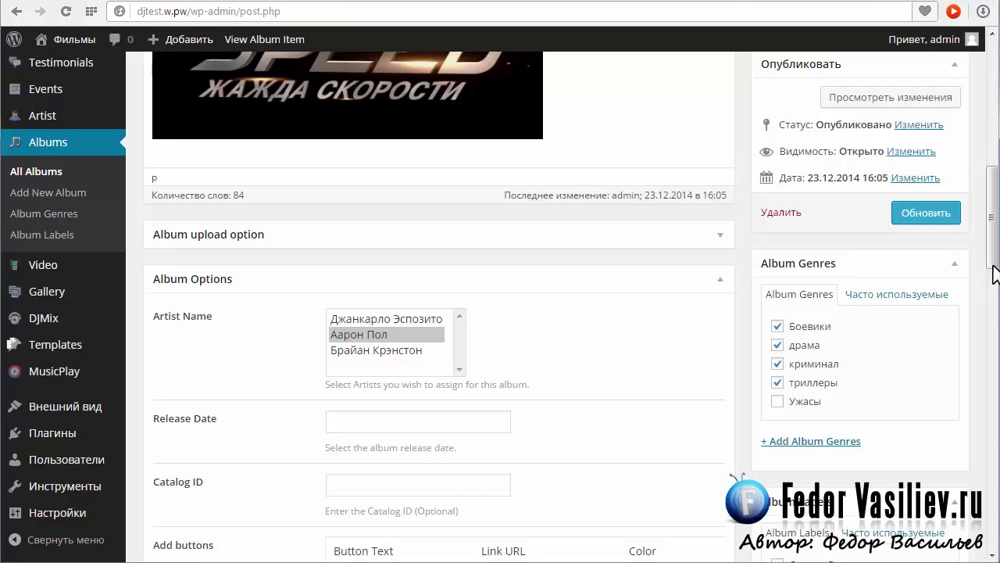
left_click_drag(995, 274, 991, 235)
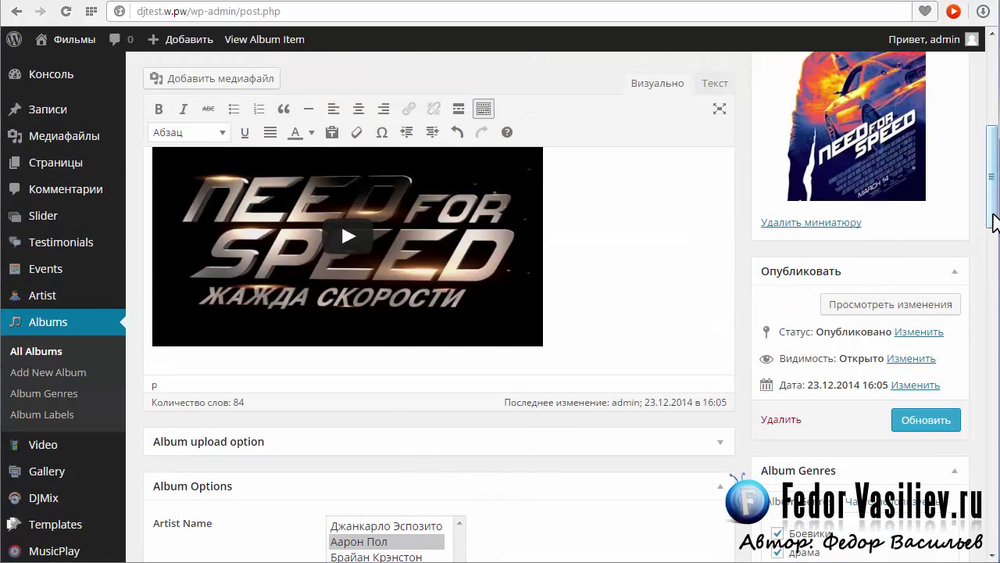
mouse_move(991, 213)
left_mouse_down()
mouse_move(991, 156)
mouse_move(990, 221)
left_mouse_up()
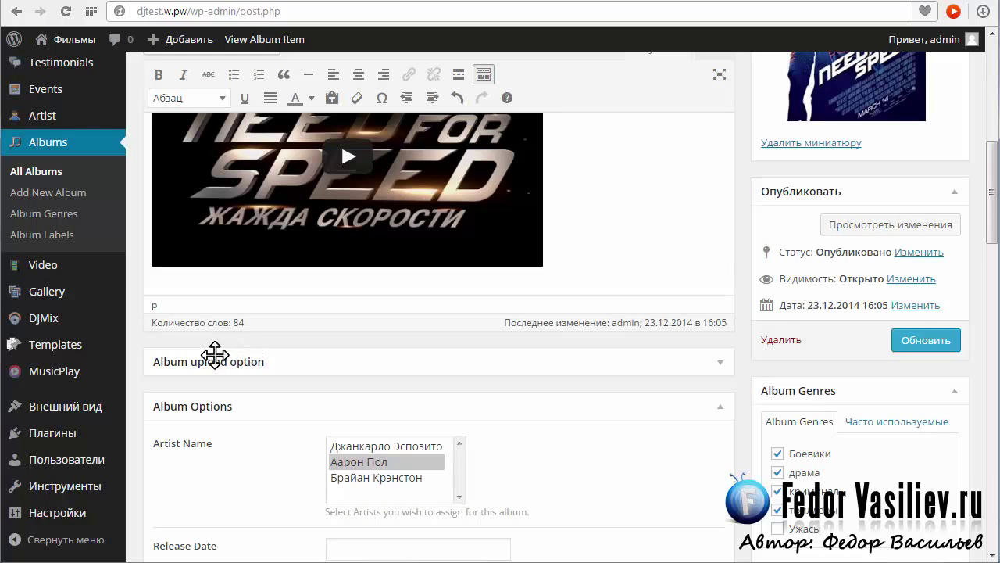
left_click_drag(992, 234, 993, 156)
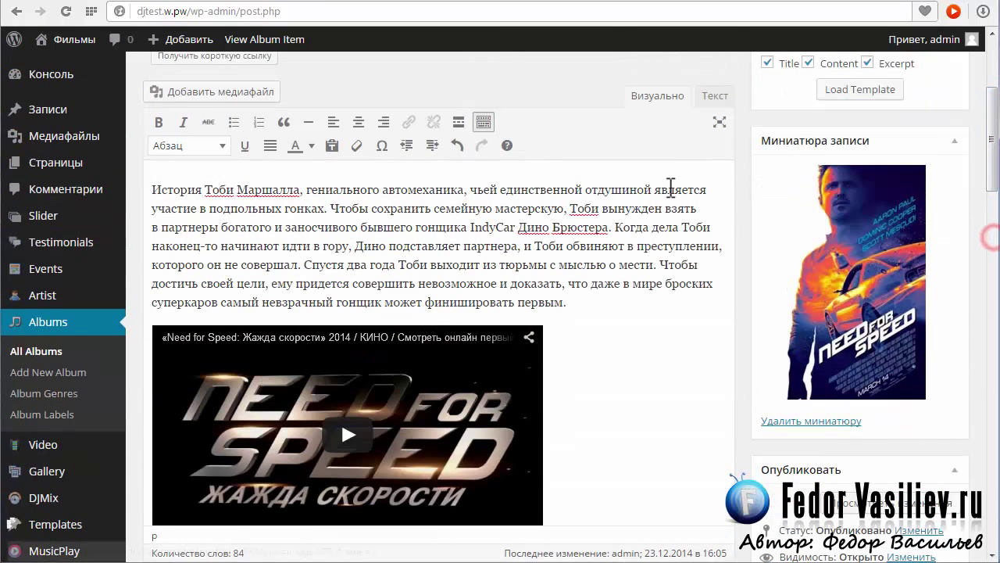
Recheck the Breaking Bad page, return to the album editor and open a new WordPress page in a separate browser tab.
left_click(598, 2)
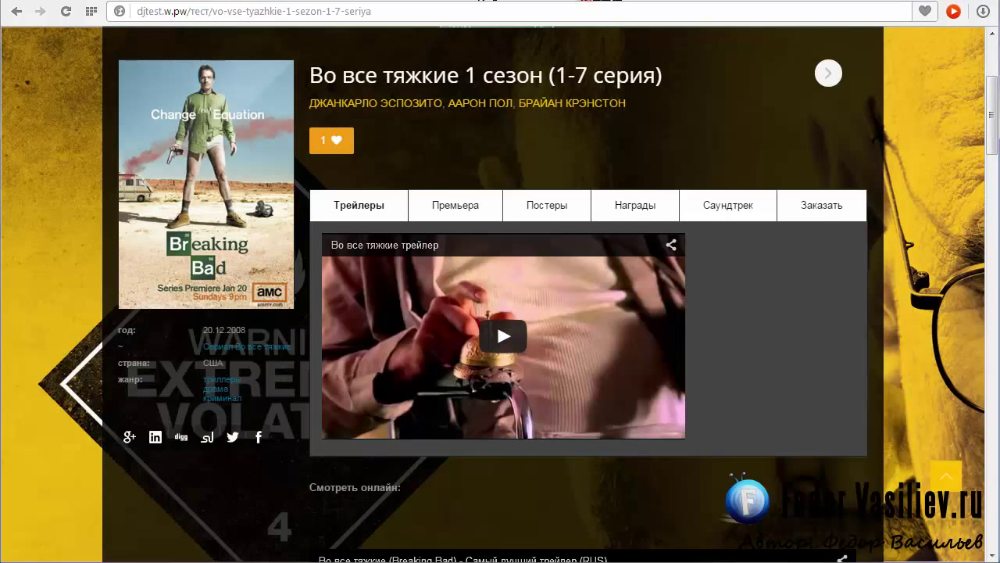
left_click(498, 3)
scroll(766, 266, "up", 5)
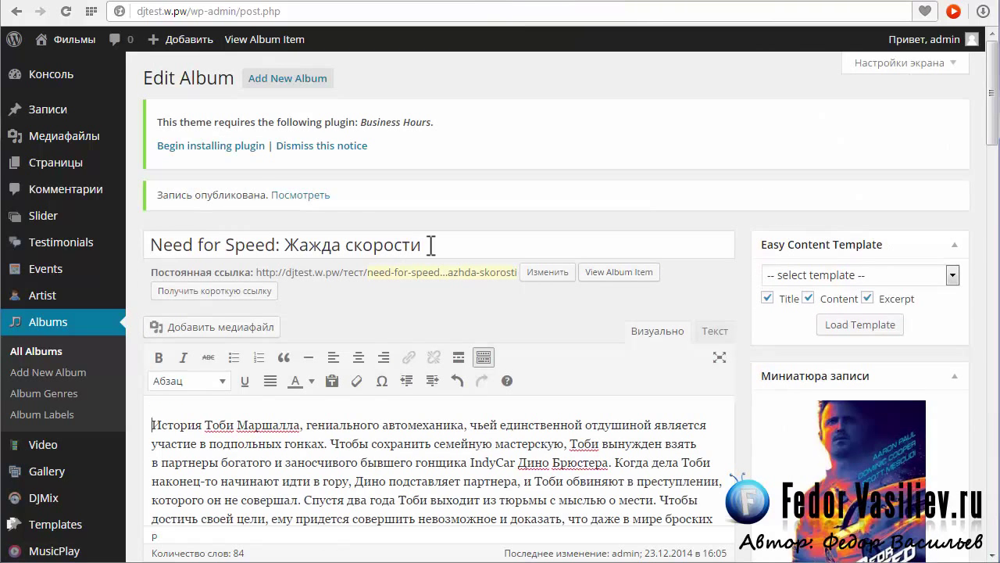
mouse_move(32, 164)
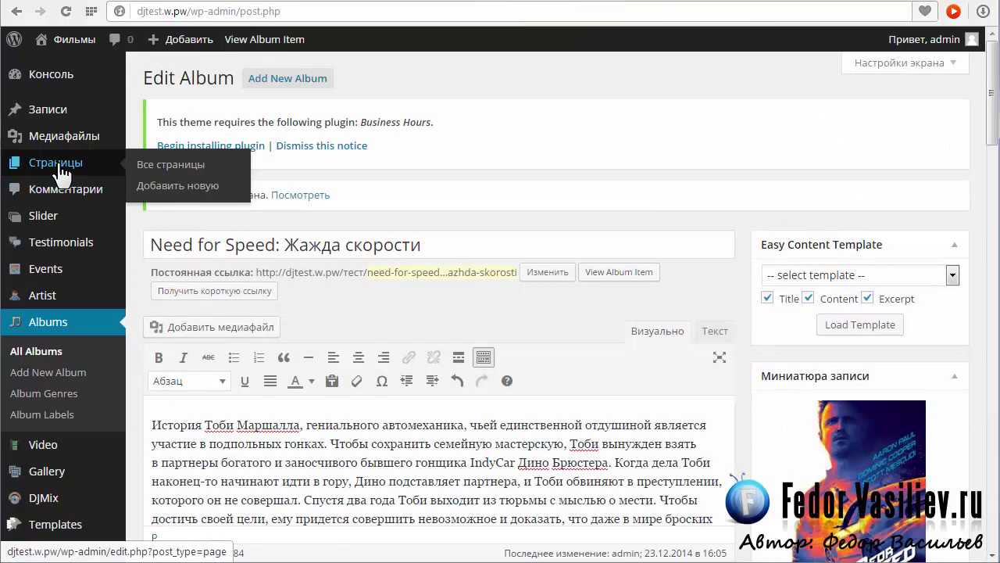
right_click(156, 191)
left_click(168, 196)
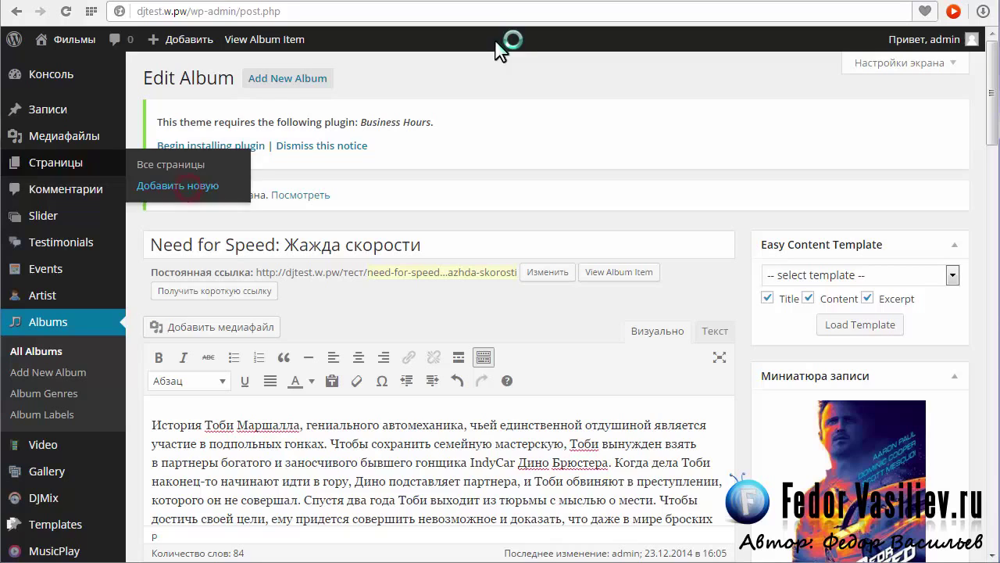
left_click(516, 3)
Place the cursor in the new page's empty content area and compare its available sections with those of the album editor.
scroll(162, 246, "down", 5)
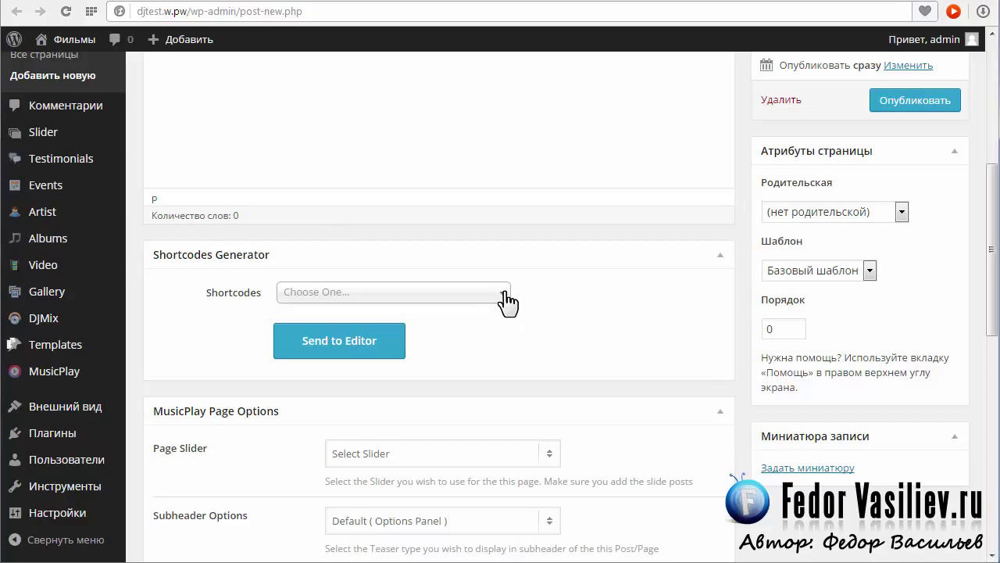
scroll(590, 322, "up", 3)
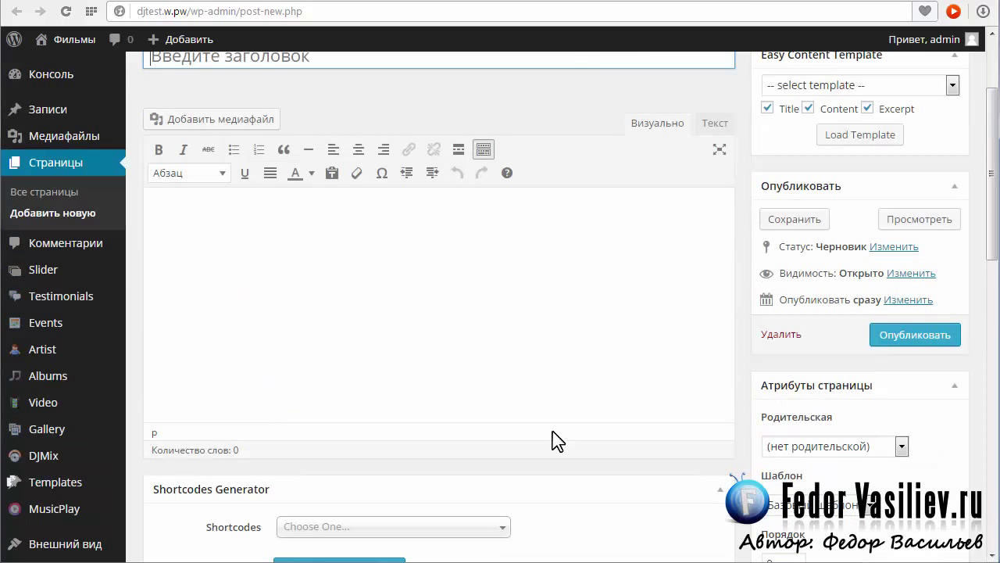
left_click(290, 242)
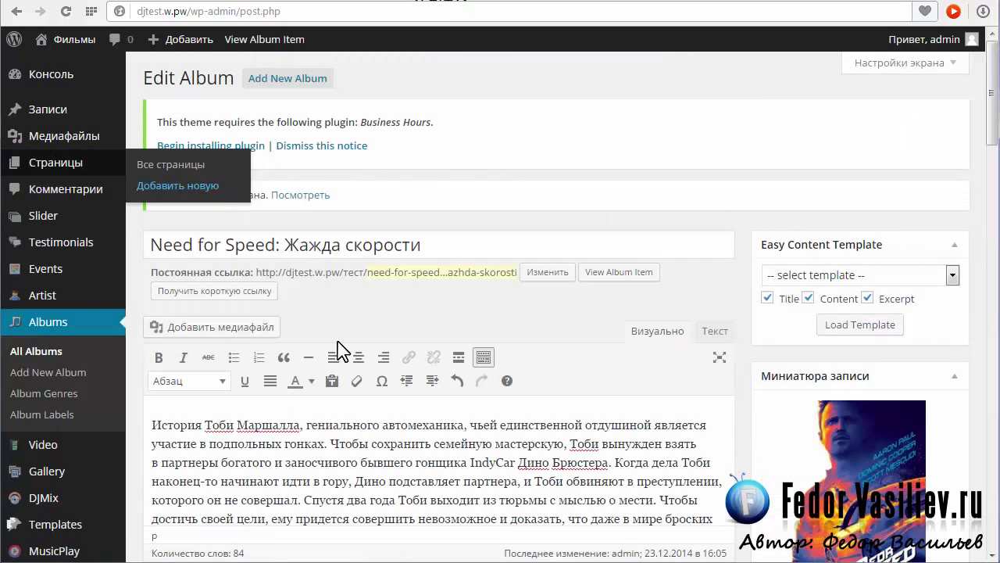
scroll(339, 351, "down", 3)
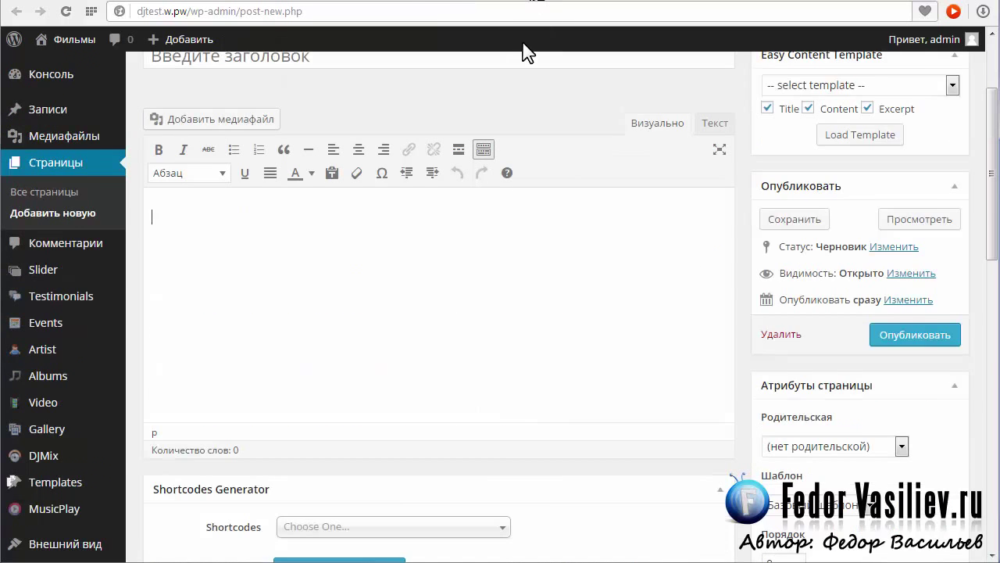
Choose the Tabs shortcode in the new page's Shortcodes Generator.
scroll(512, 354, "down", 5)
scroll(513, 237, "up", 1)
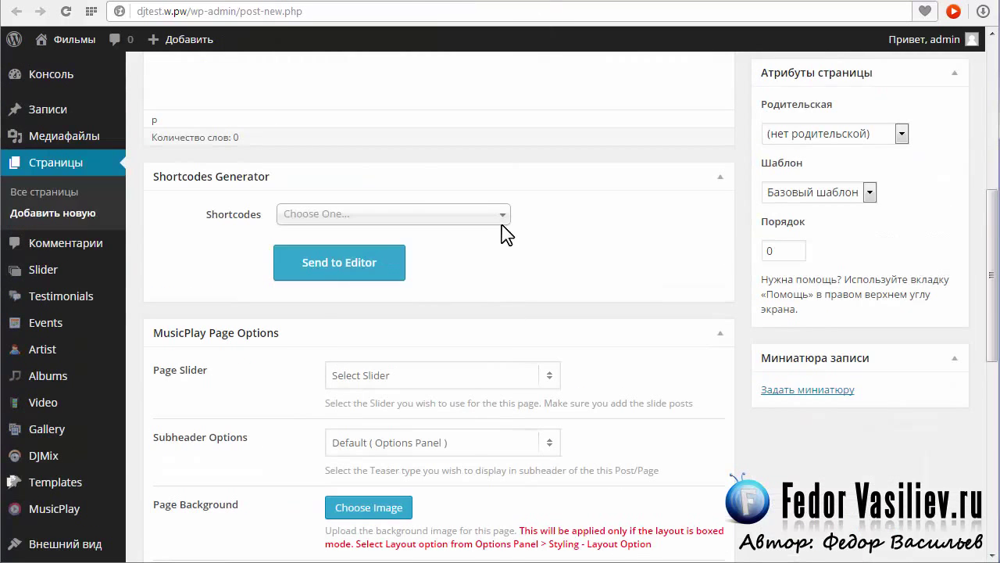
left_click(501, 219)
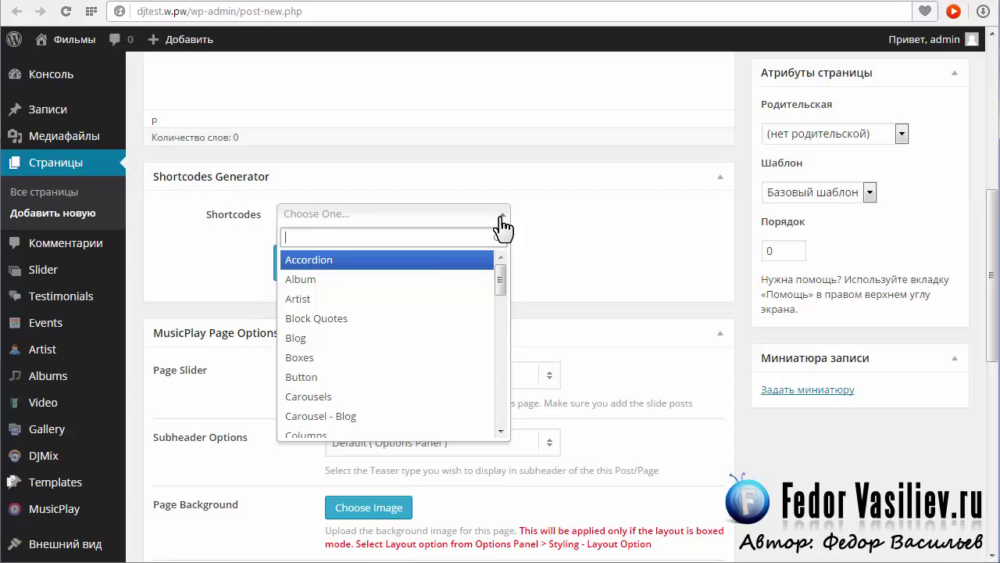
scroll(313, 328, "down", 8)
left_click(301, 317)
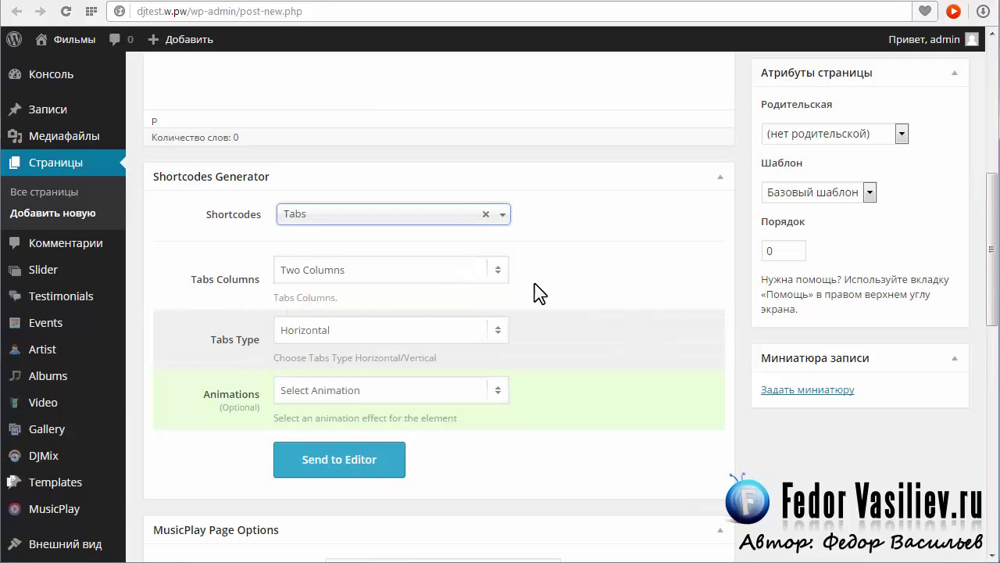
Set the Tabs shortcode to Four Columns, leave its type Horizontal without an animation, and insert it into the page content.
left_click(495, 269)
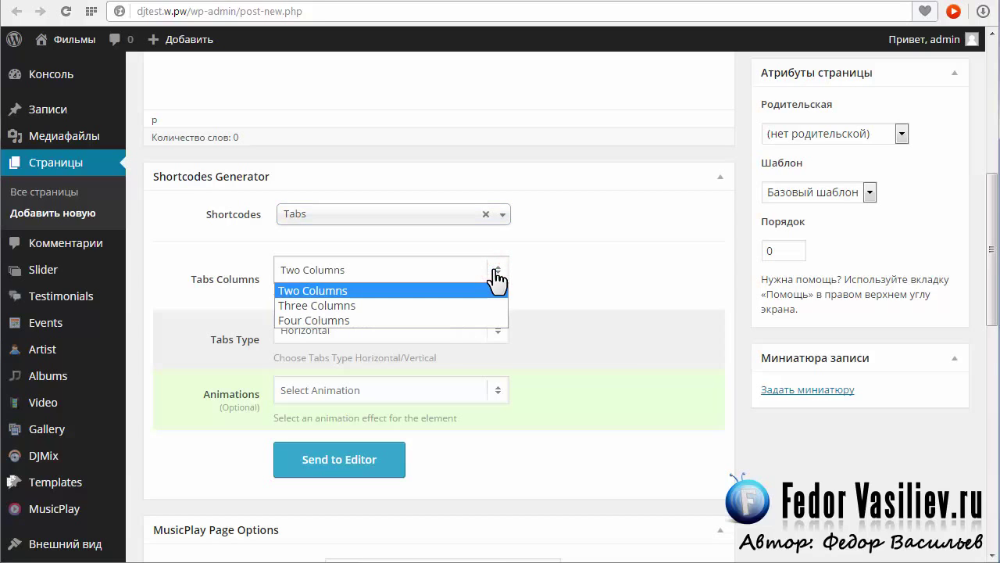
left_click(379, 316)
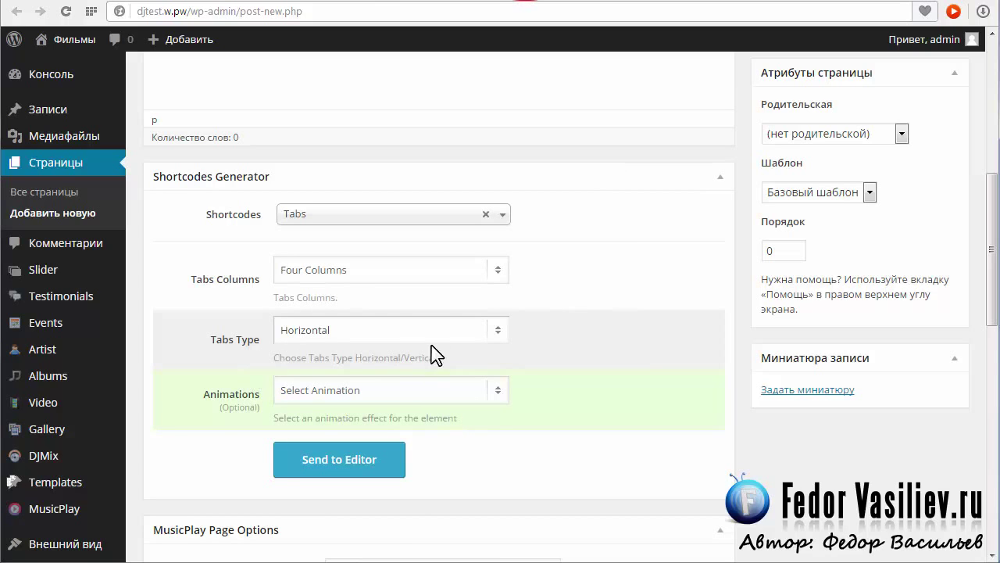
left_click(352, 393)
left_click(355, 388)
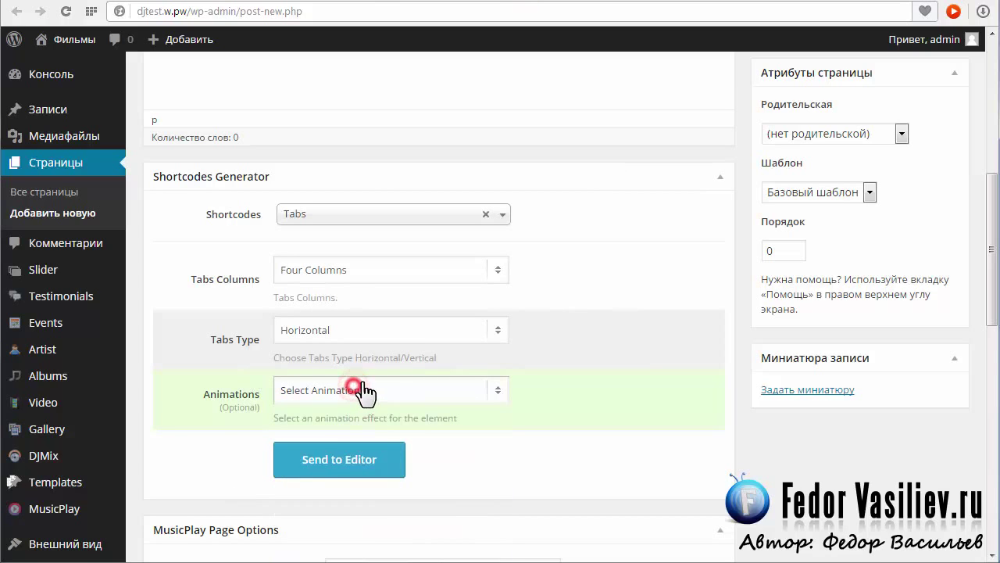
left_click(332, 461)
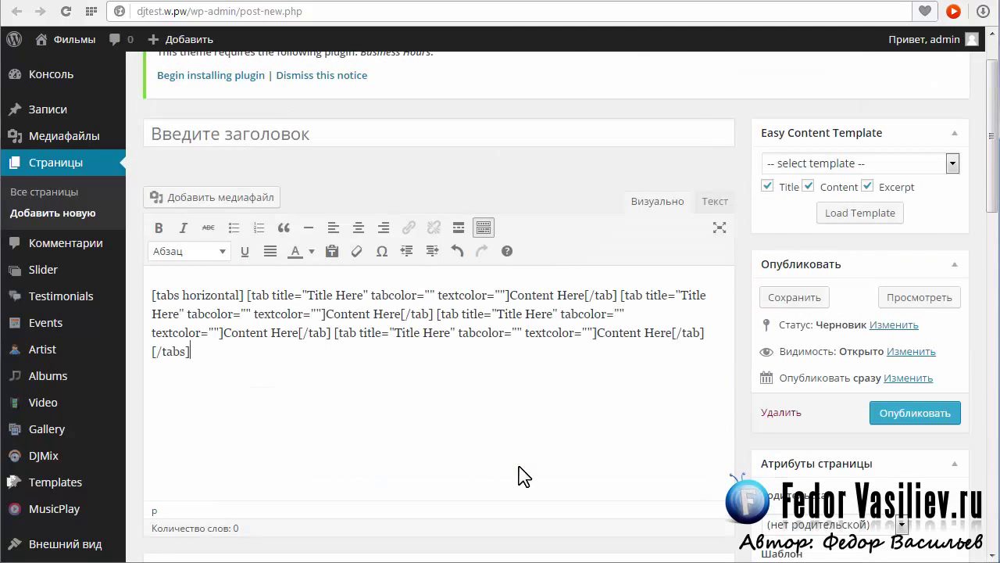
Copy the whole Tabs shortcode from the new page and paste it above the description in the Need for Speed album.
left_click_drag(212, 362, 133, 288)
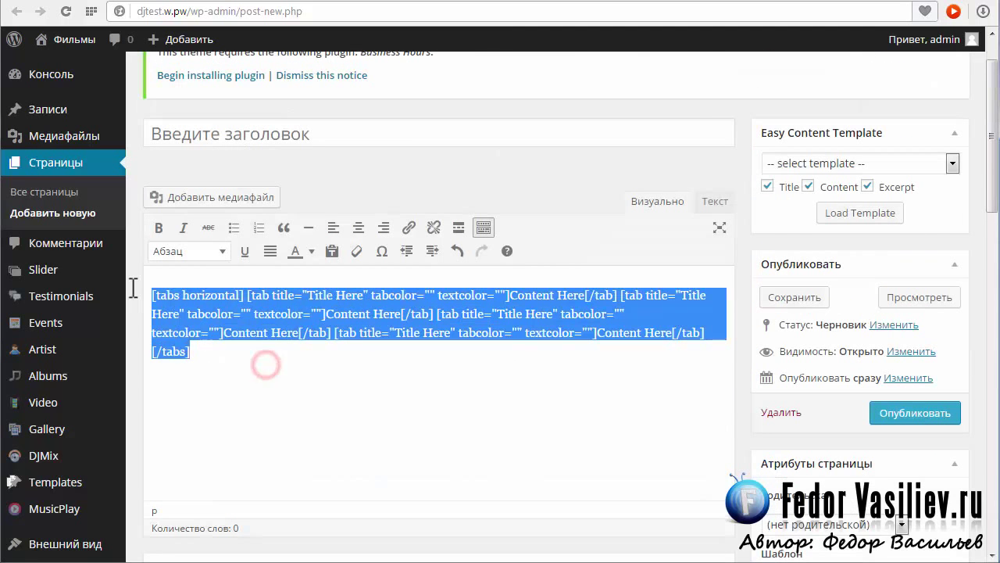
right_click(356, 299)
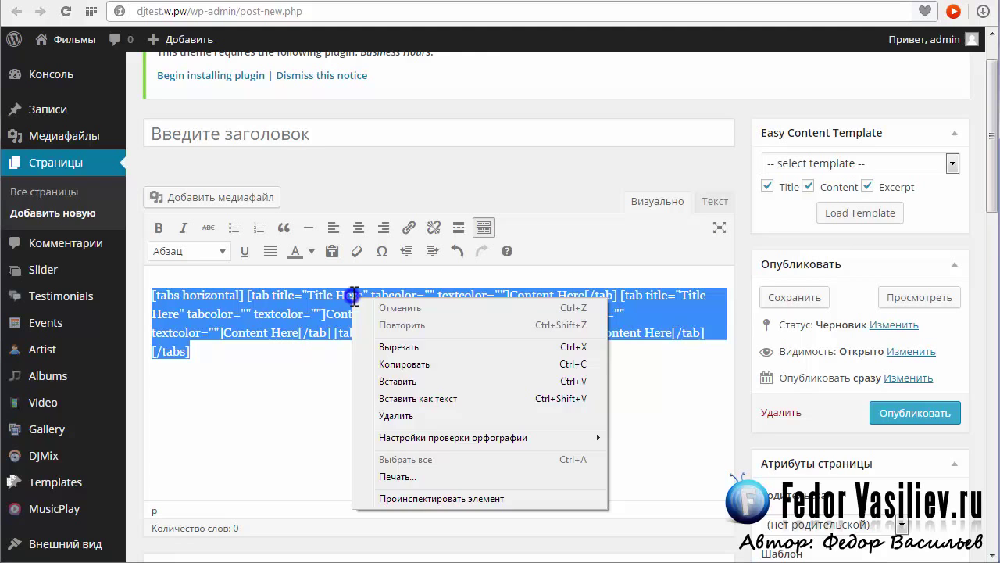
left_click(392, 366)
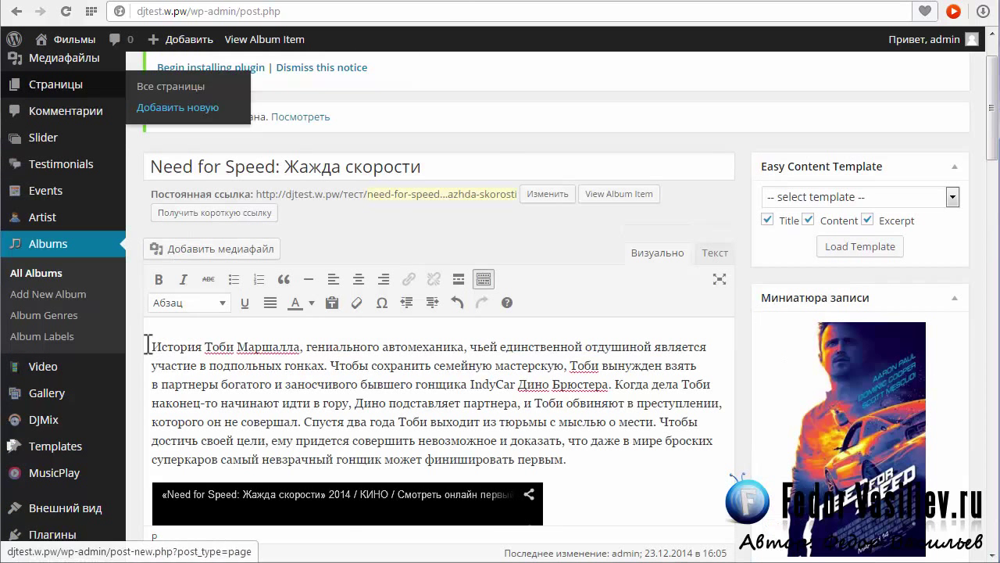
left_click(145, 342)
key("ctrl+v")
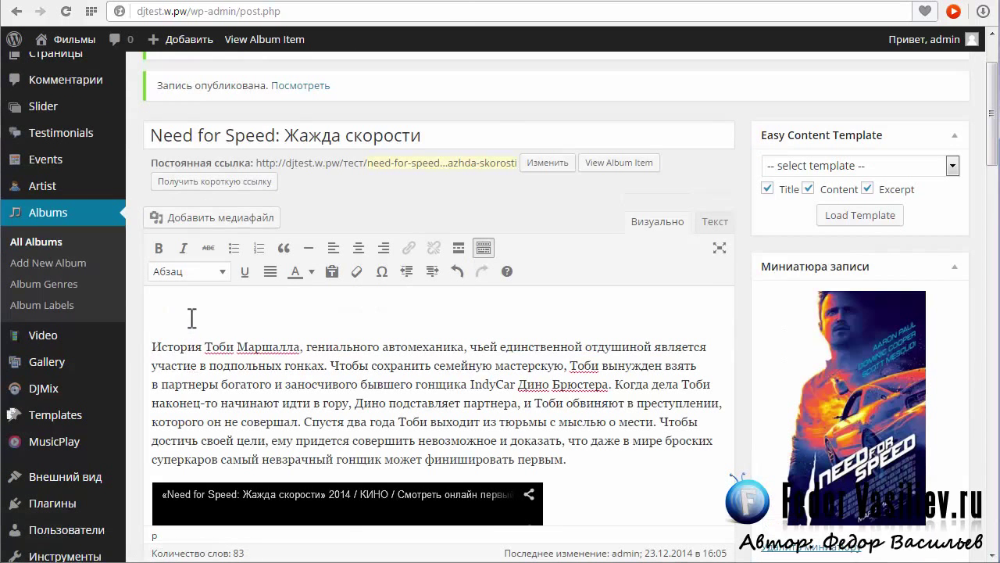
right_click(191, 317)
left_click(249, 397)
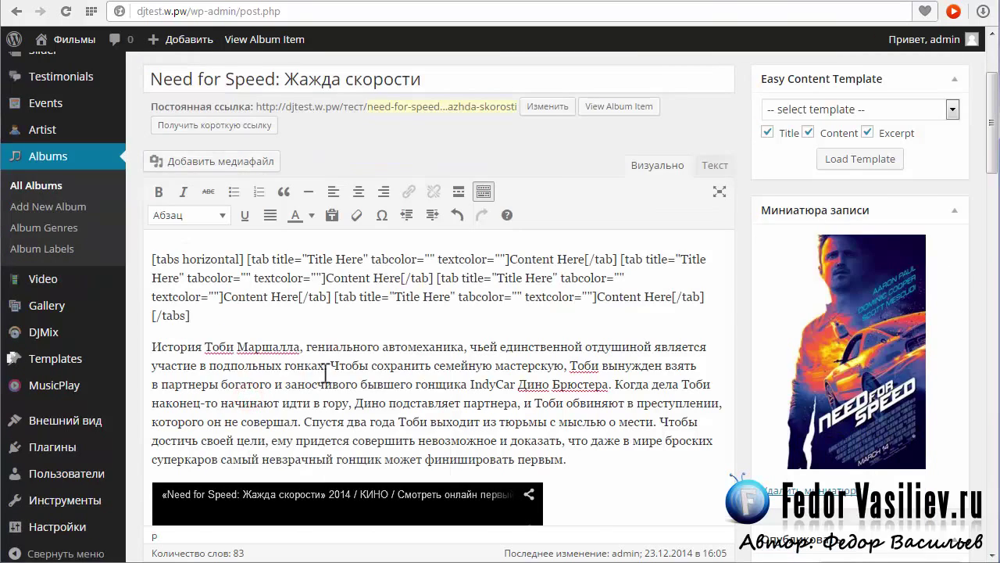
Update the Need for Speed album with the added Tabs shortcode.
scroll(325, 374, "up", 1)
scroll(878, 386, "down", 4)
left_click(914, 475)
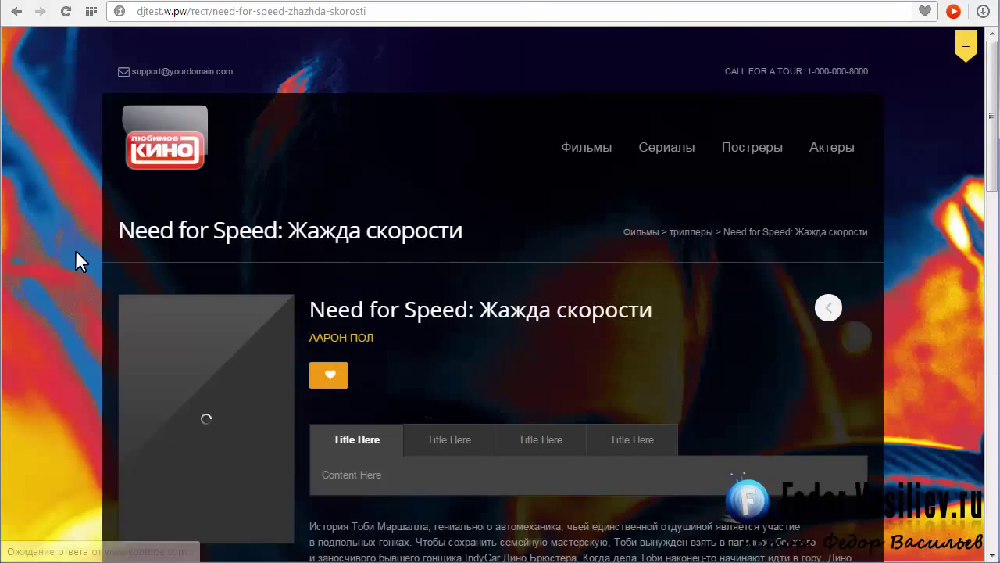
Check the tabbed block on the published Need for Speed page by switching through its four tabs.
scroll(75, 250, "down", 2)
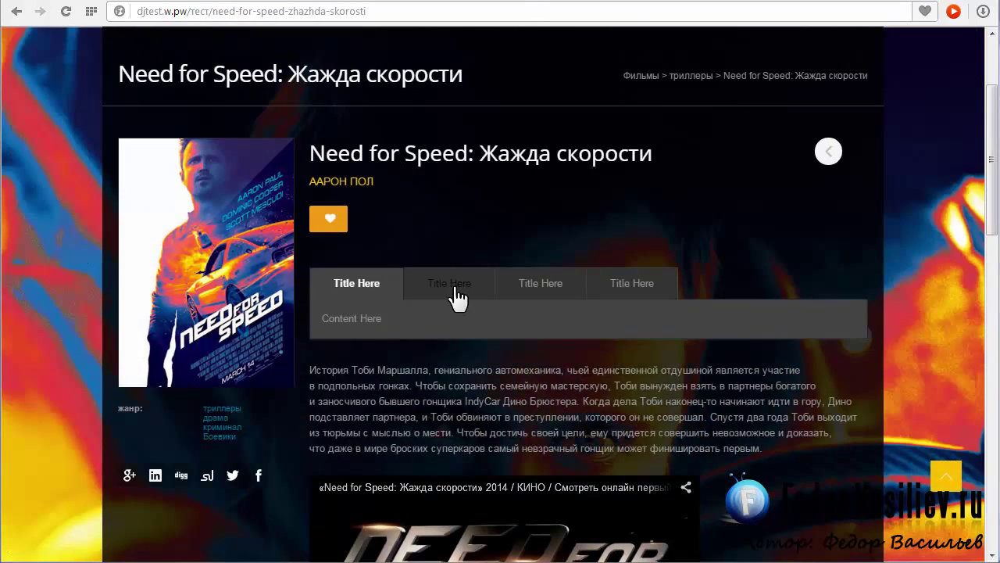
left_click(455, 288)
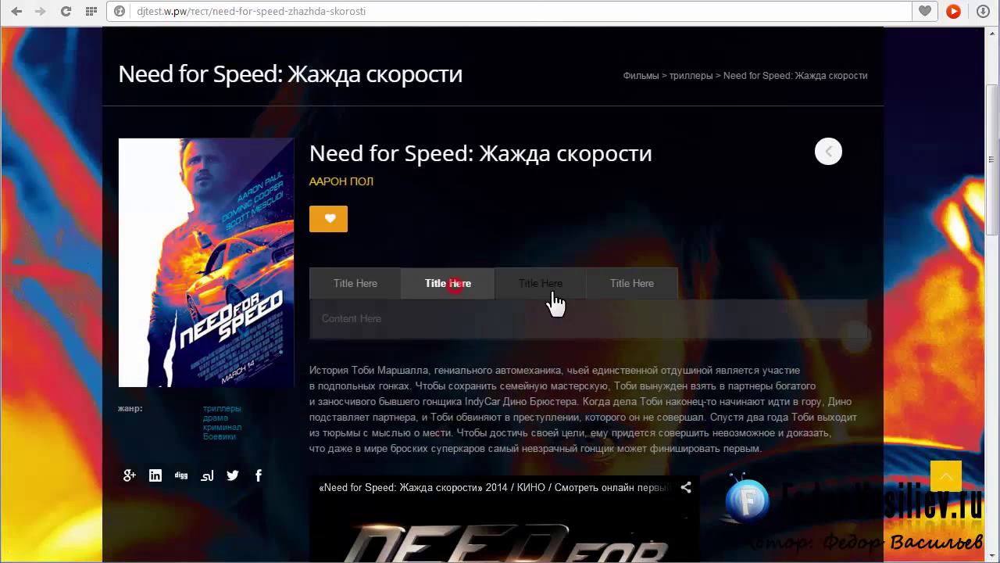
left_click(547, 286)
left_click(644, 286)
left_click(364, 286)
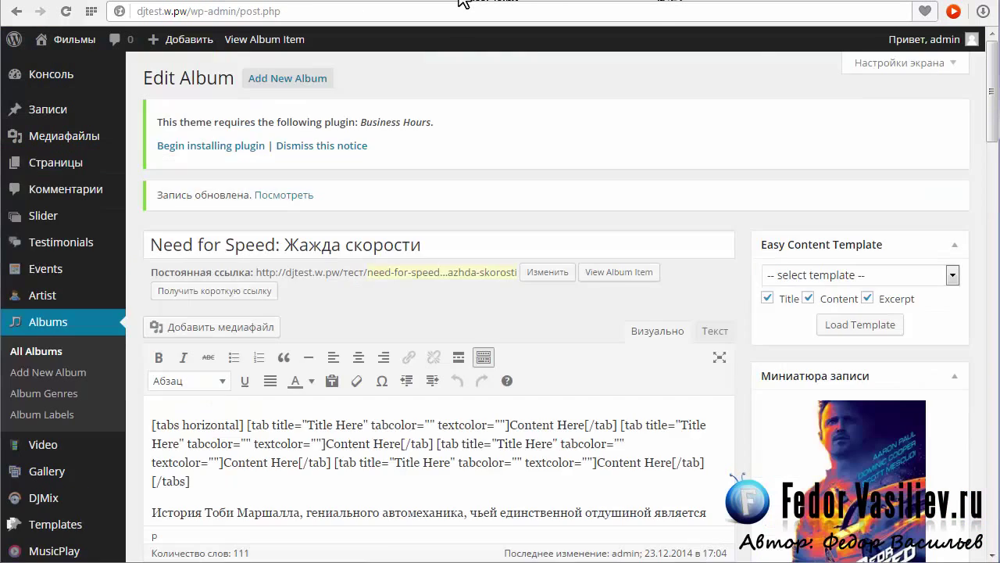
Switch to the Breaking Bad page and examine the content of its Трейлеры, Премьера, Постеры, Награды and Саундтрек tabs.
left_click(461, 3)
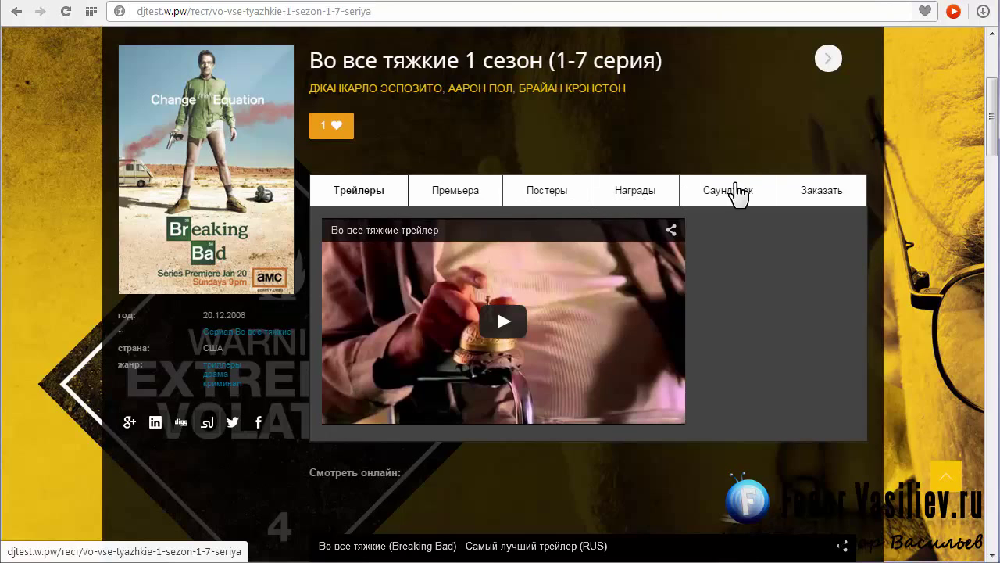
left_click(637, 195)
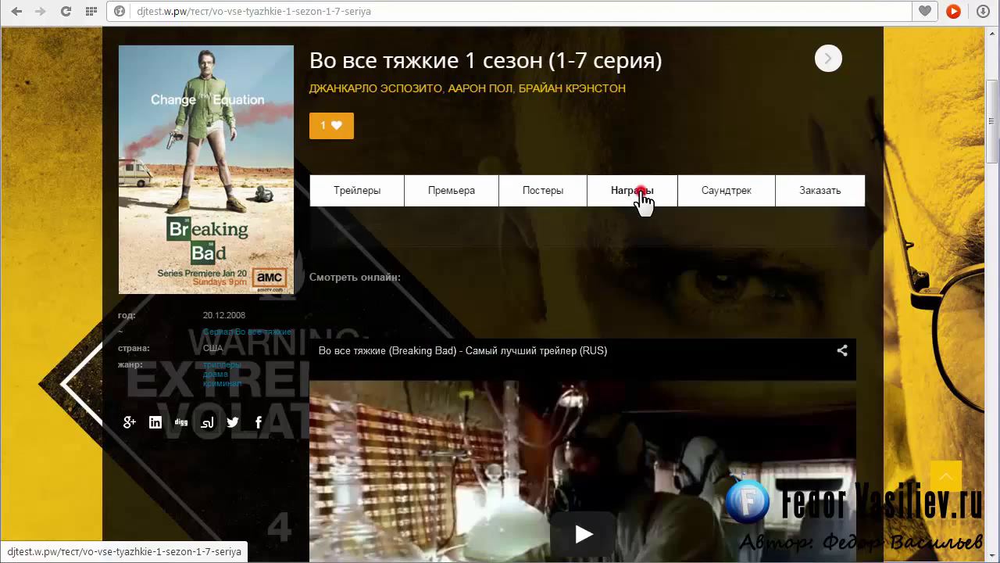
left_click(387, 197)
left_click(726, 190)
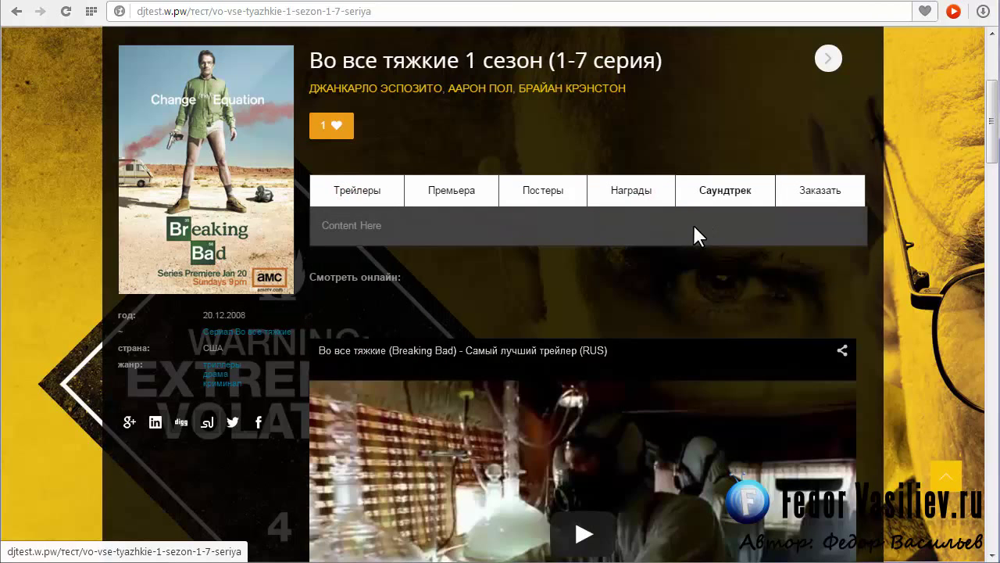
left_click(636, 196)
left_click(361, 194)
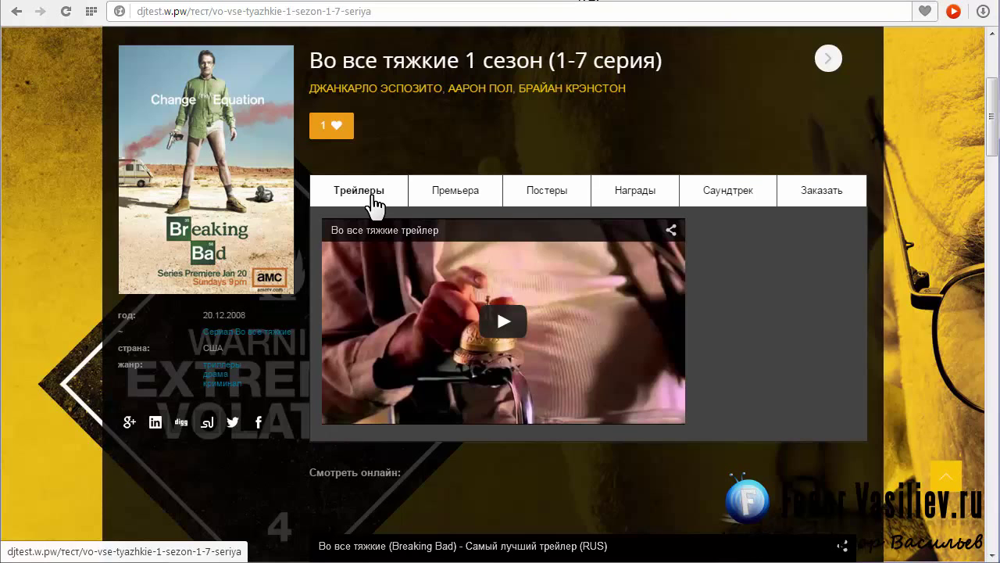
left_click(458, 192)
left_click(551, 190)
left_click(634, 189)
left_click(373, 192)
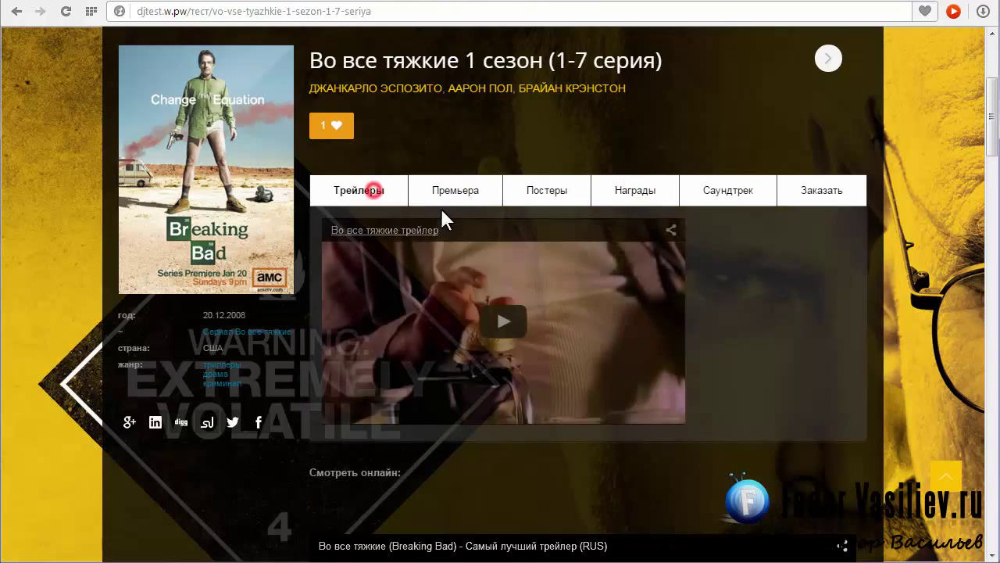
left_click(450, 189)
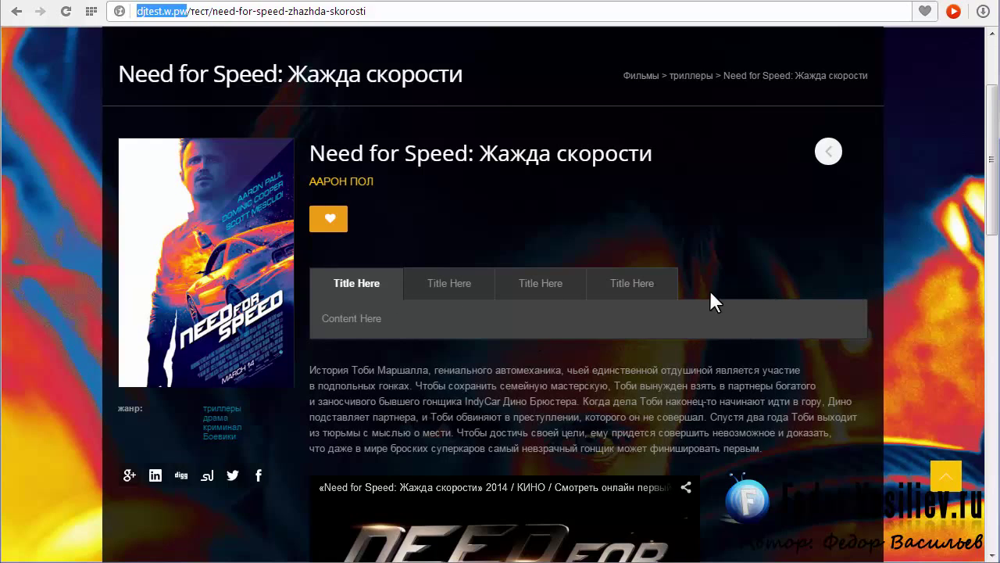
Compare the tab row on the Need for Speed page with the one on the Breaking Bad page.
left_click(582, 283)
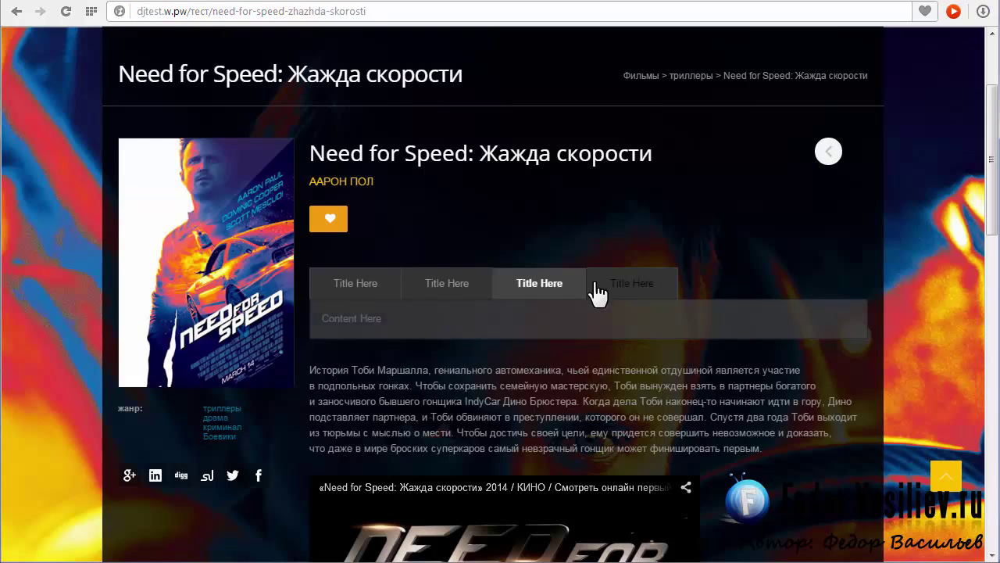
left_click(414, 285)
left_click(344, 283)
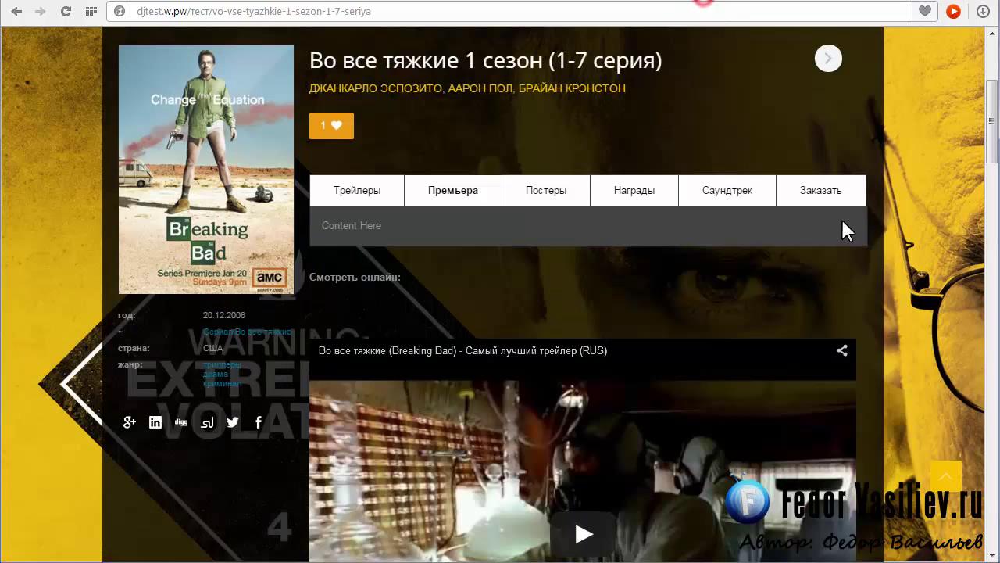
scroll(842, 230, "up", 2)
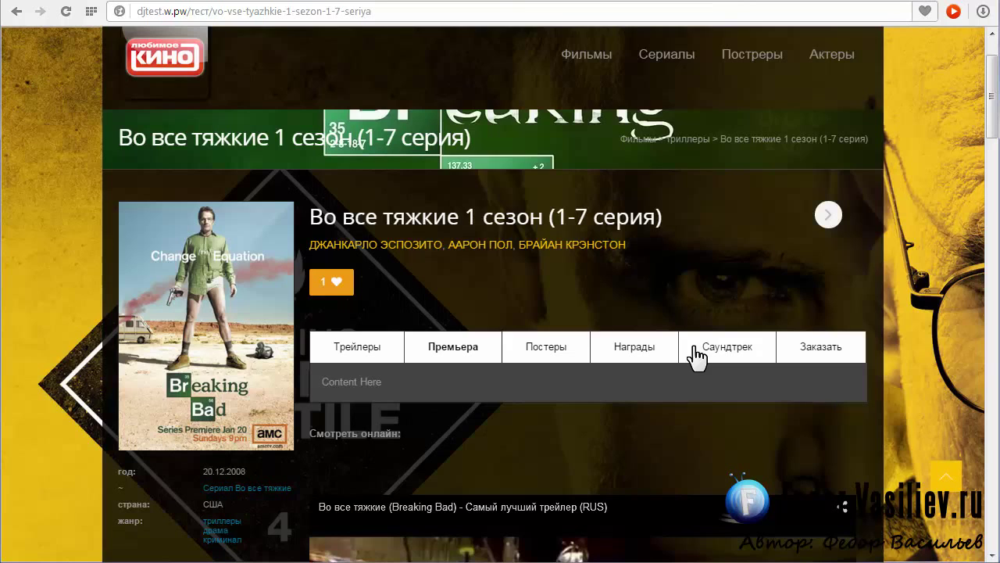
Return to the album editor and copy the first complete tab block, from its opening [tab title= to its closing [/tab].
left_click(523, 2)
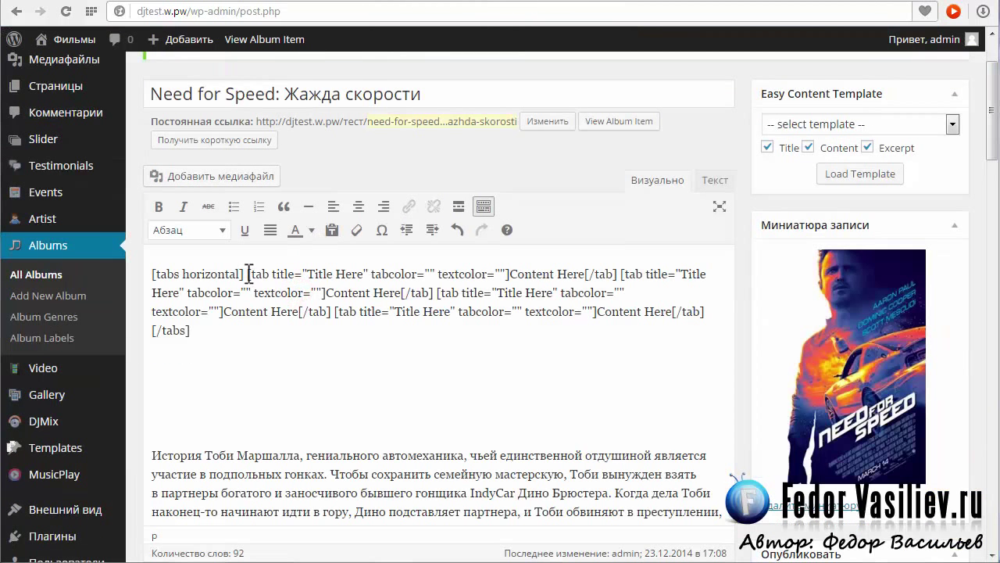
left_click_drag(248, 273, 301, 274)
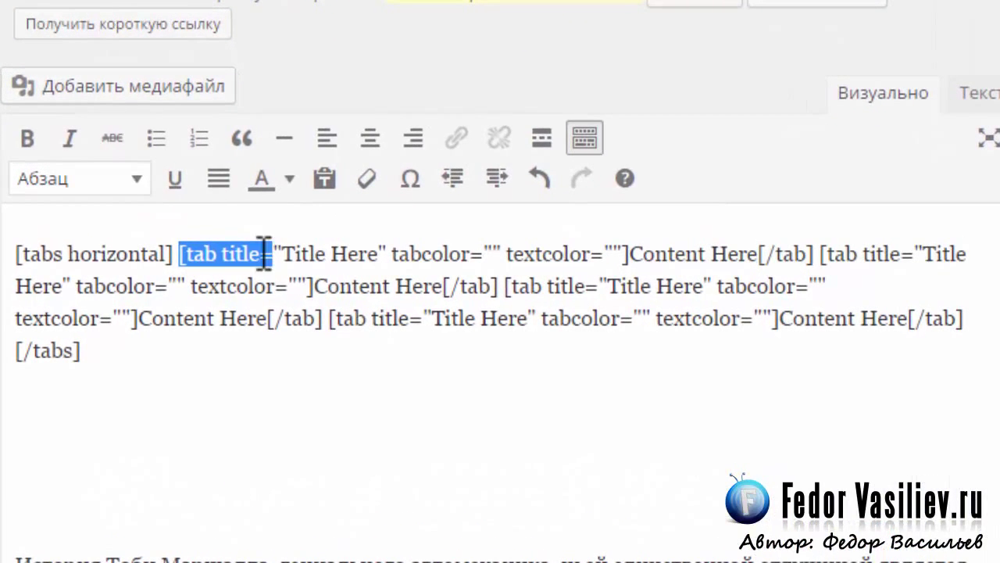
left_click(205, 253)
left_click_drag(178, 254, 817, 250)
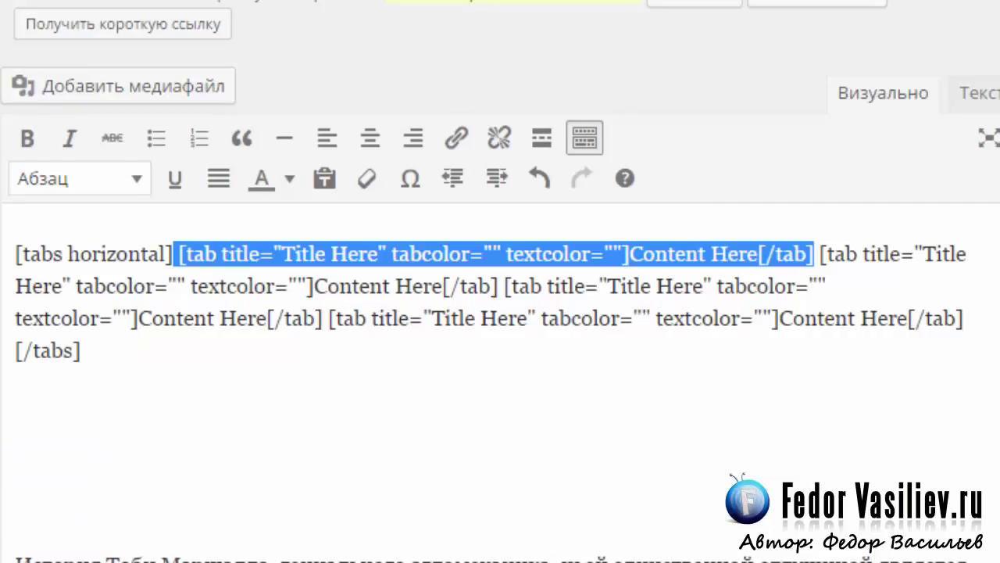
right_click(615, 252)
left_click(681, 371)
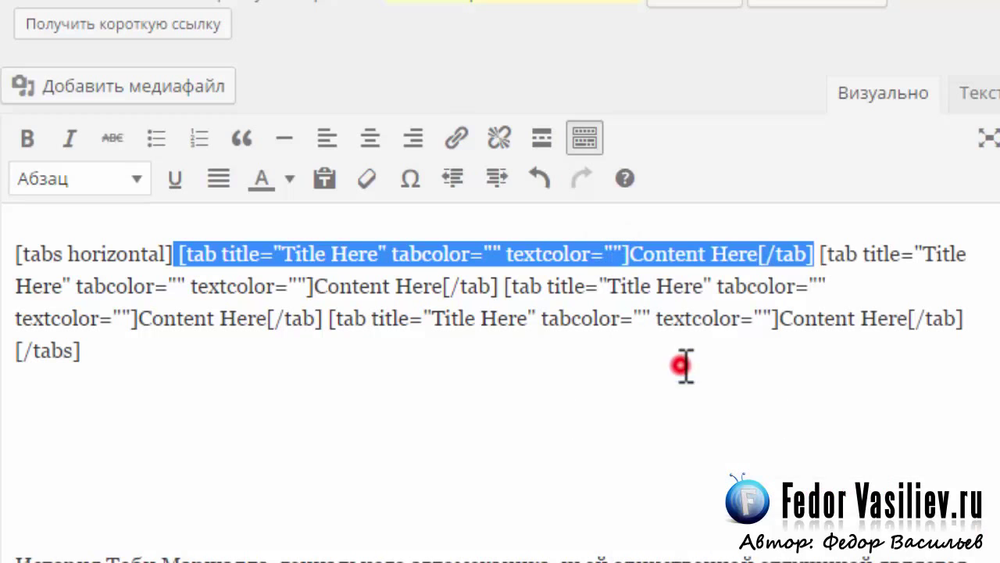
Paste the copied tab block twice before the closing [/tabs] tag and update the album.
left_click(178, 364)
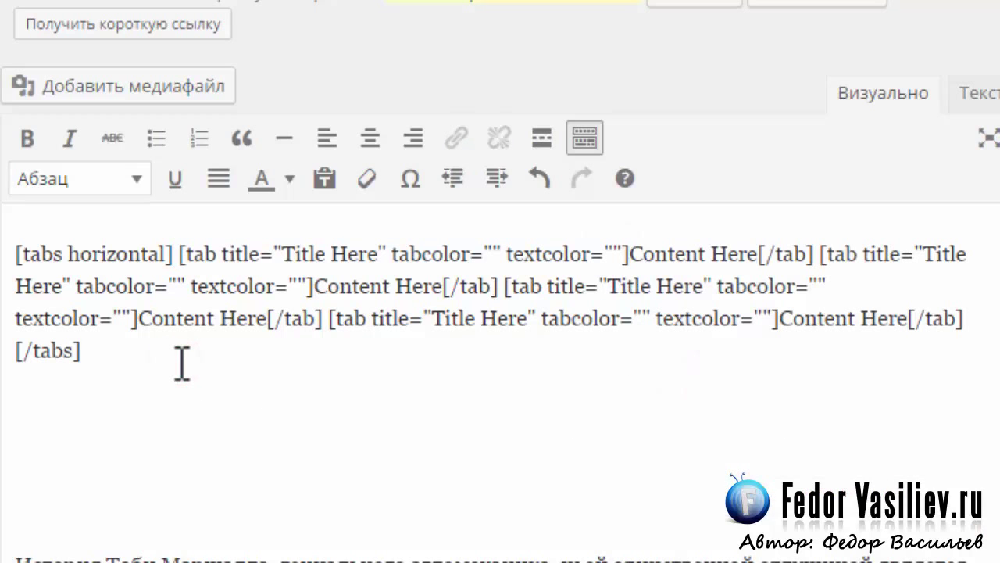
triple_click(122, 352)
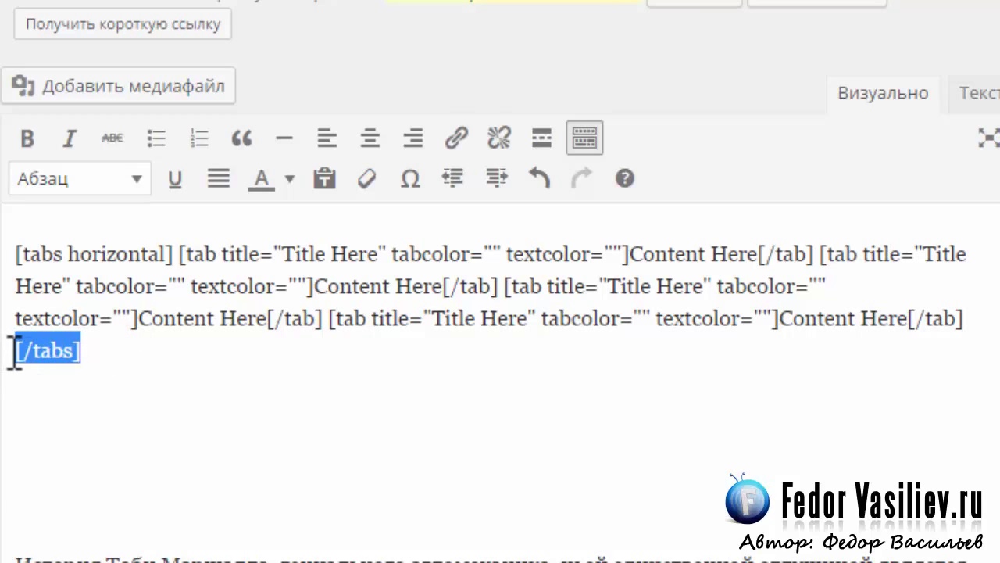
left_click(14, 349)
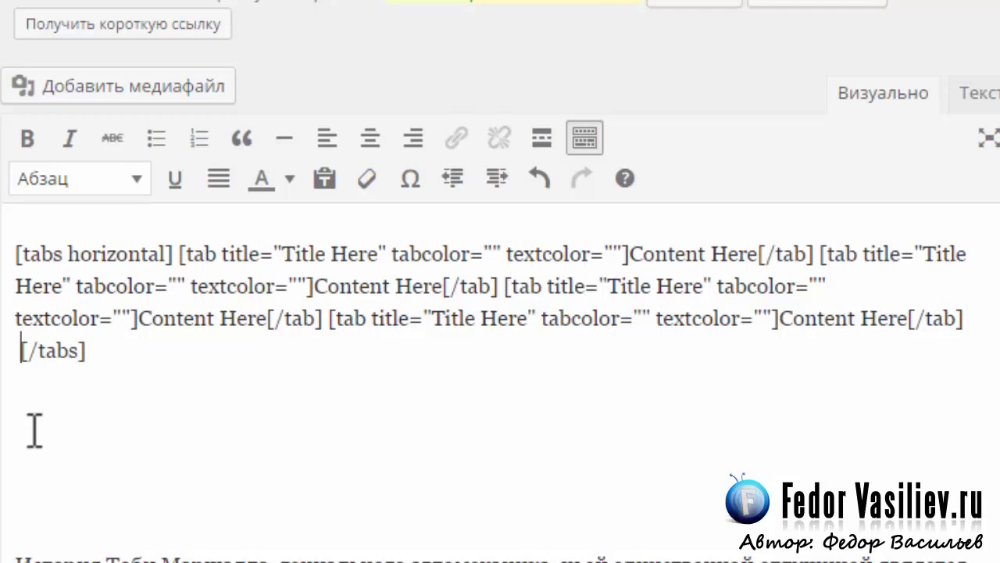
key("ctrl+v")
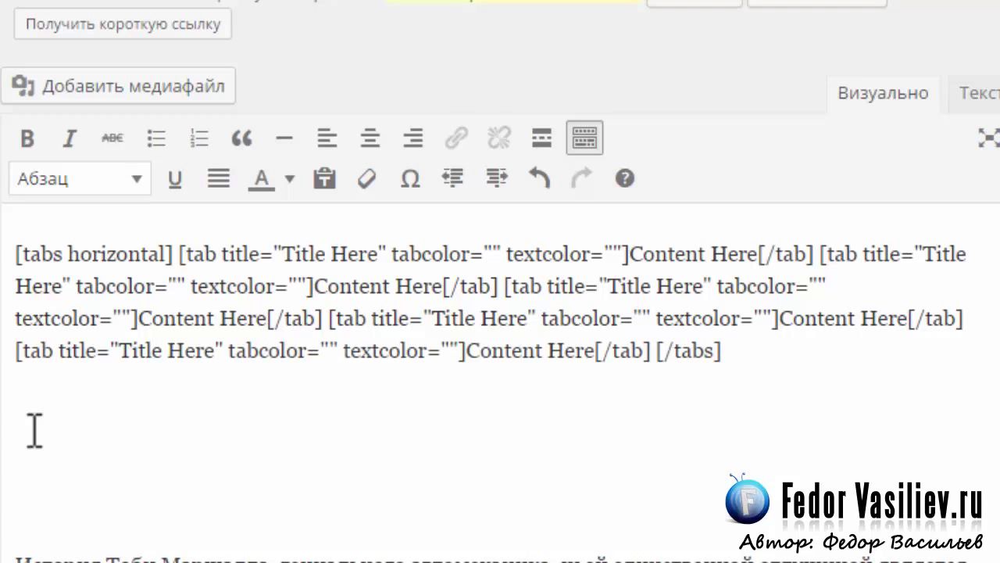
key("ctrl+v")
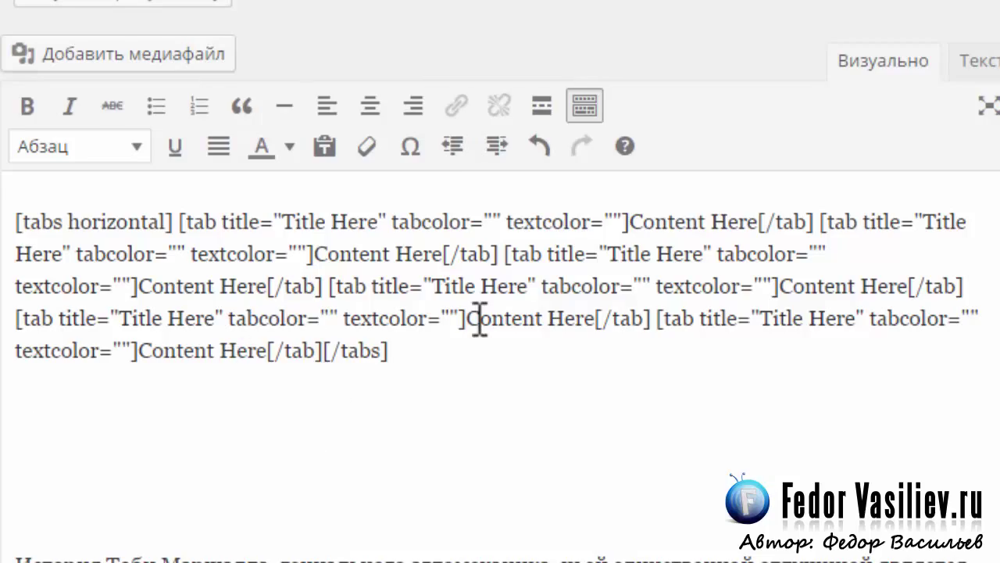
scroll(480, 320, "down", 3)
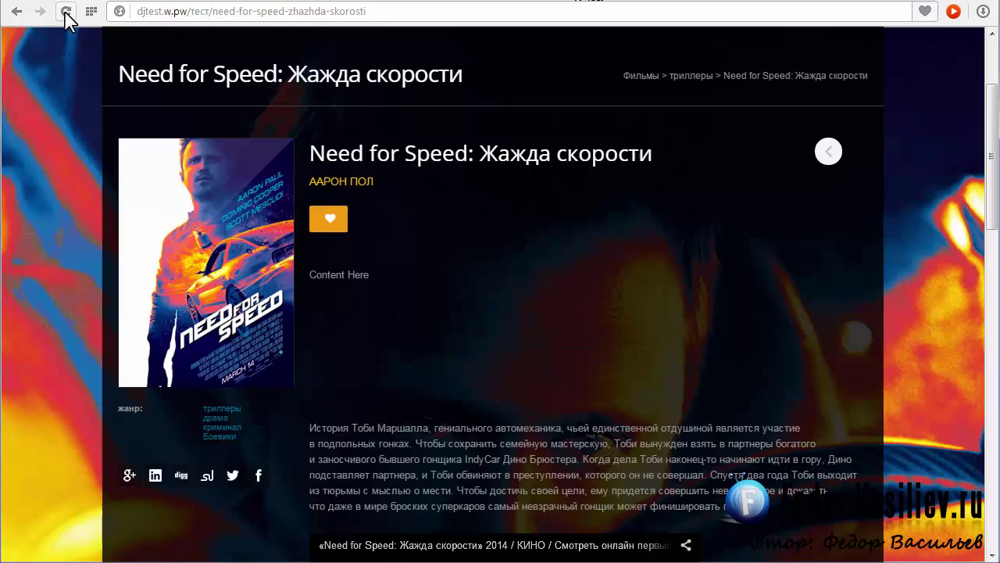
Reload the Need for Speed page and check its extended tab row by switching between the tabs and inspecting the placeholder content.
left_click(66, 12)
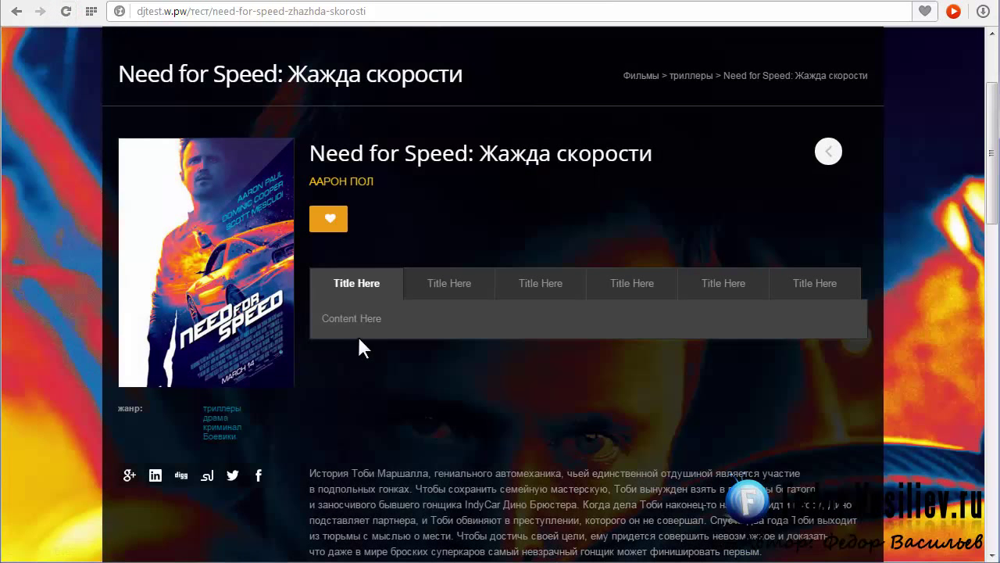
left_click(537, 287)
left_click(721, 286)
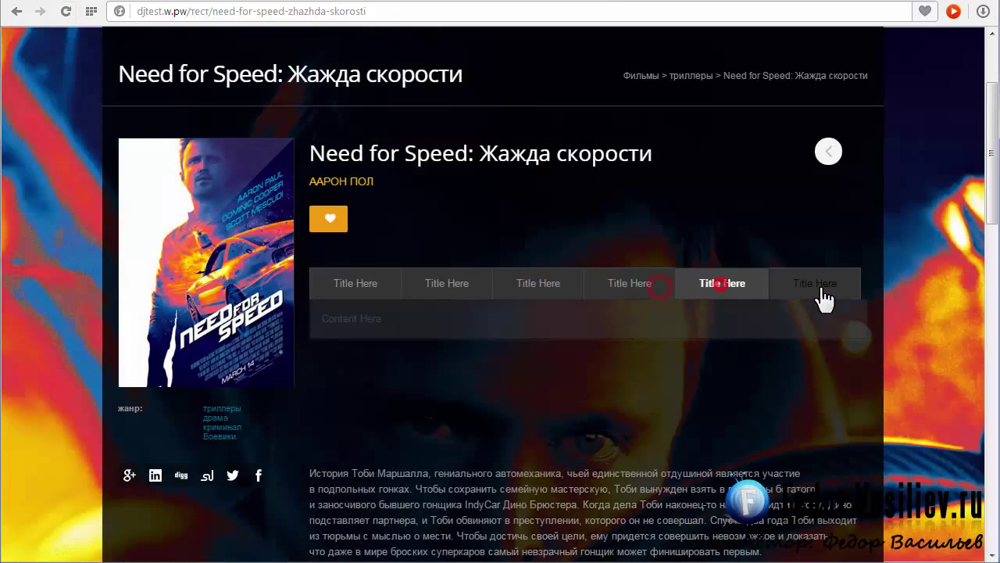
left_click(819, 286)
left_click(356, 284)
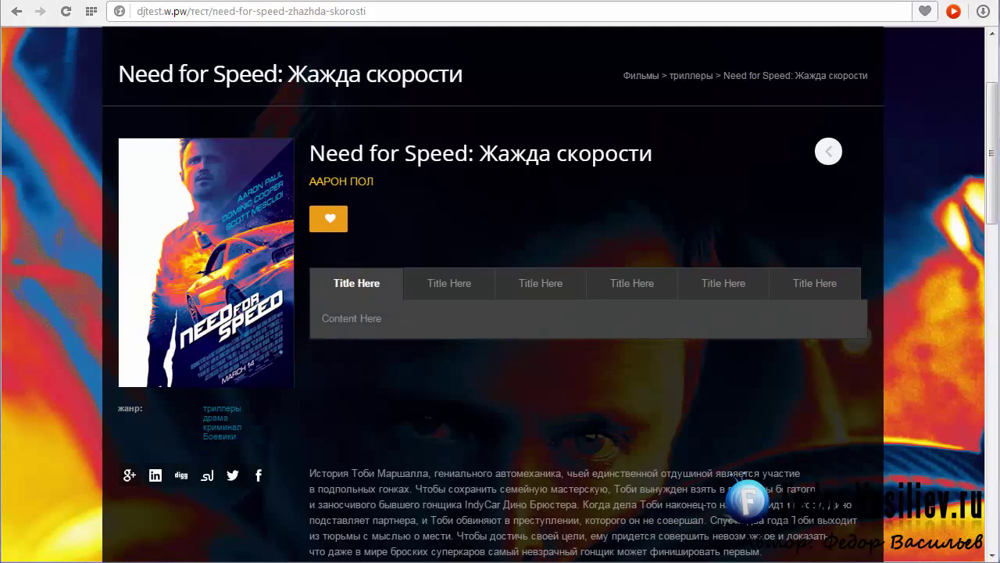
left_click(816, 283)
left_click(361, 286)
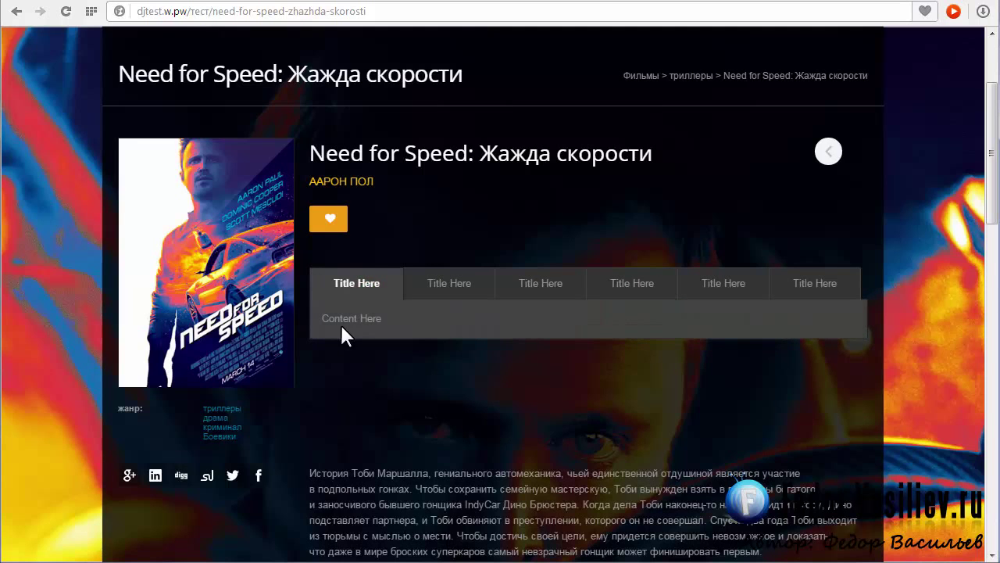
triple_click(391, 318)
Return to the album editor, set the first tab's tabcolor to #ffffff and update the album.
left_click(487, 4)
scroll(390, 325, "down", 2)
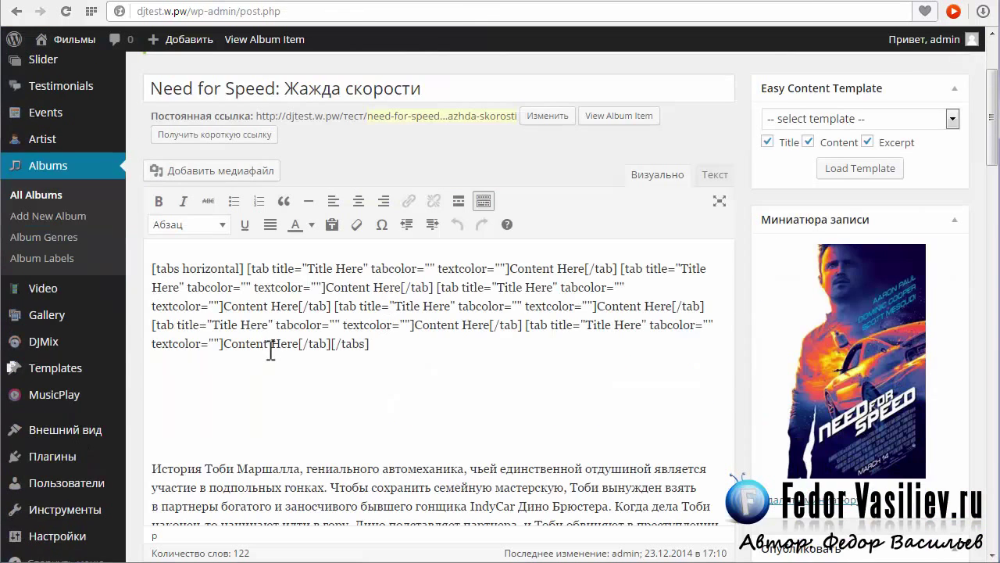
scroll(271, 351, "up", 1)
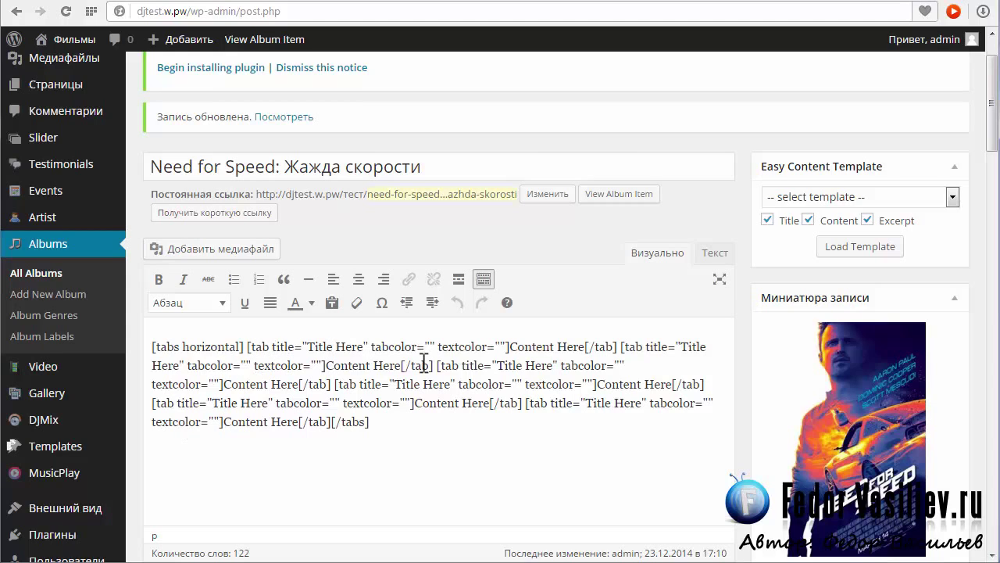
left_click_drag(247, 347, 303, 347)
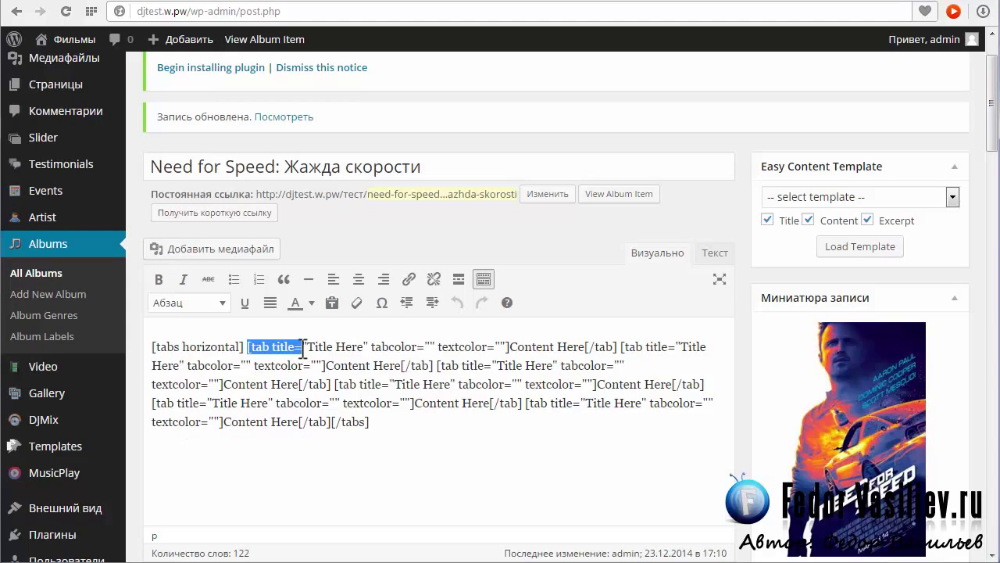
left_click(355, 346)
left_click_drag(368, 347, 426, 346)
left_click(395, 347)
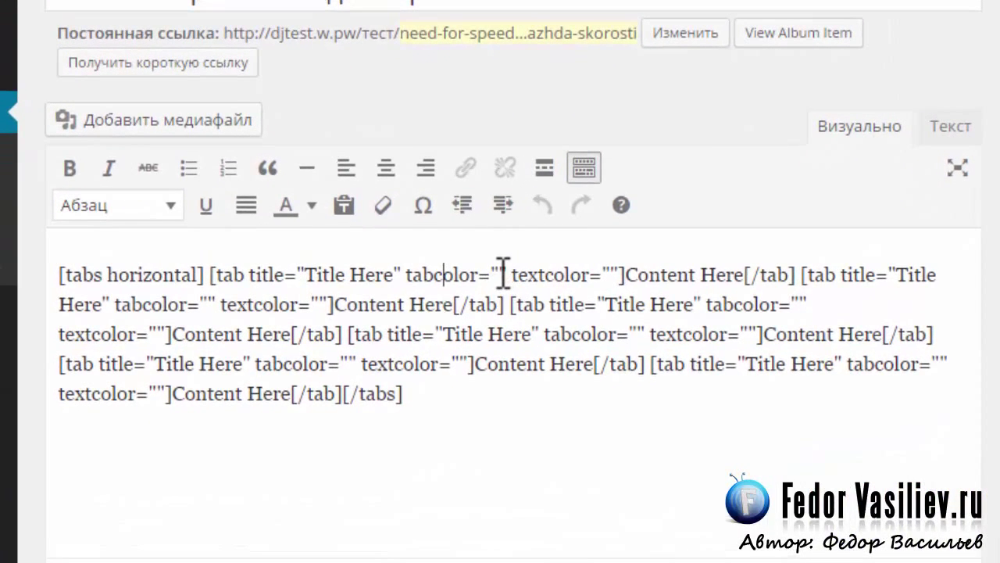
left_click(504, 273)
type("##")
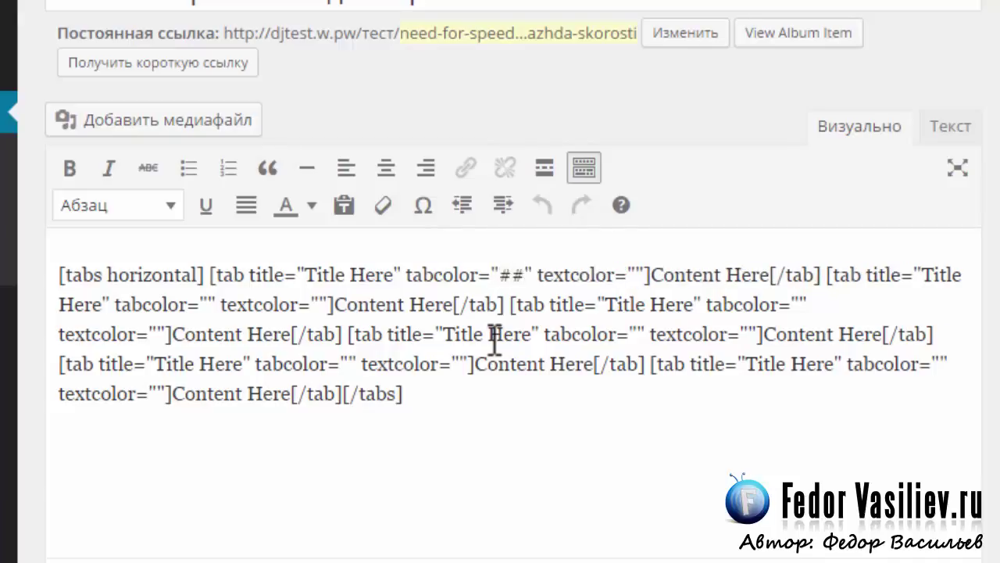
key("BackSpace")
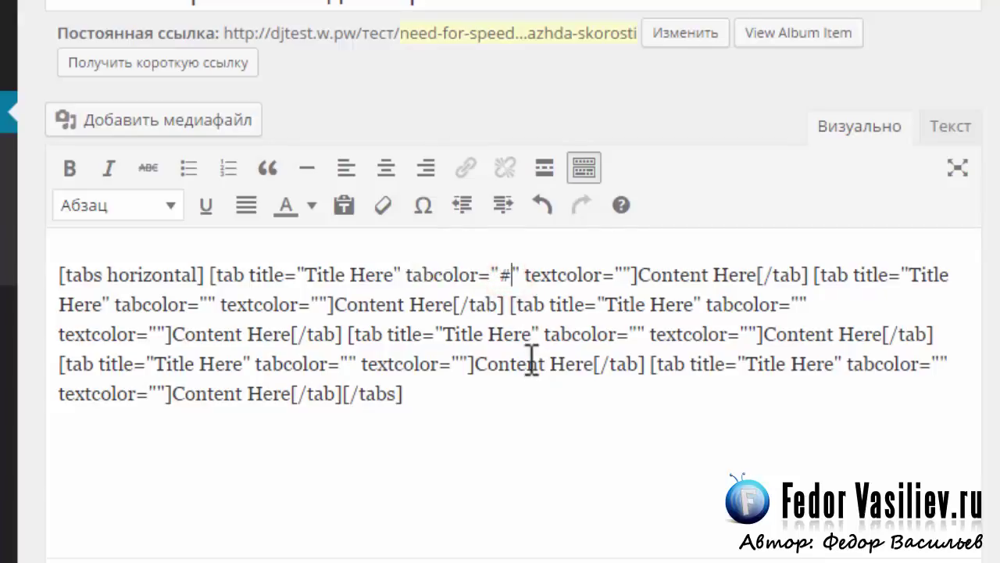
type("ffffff")
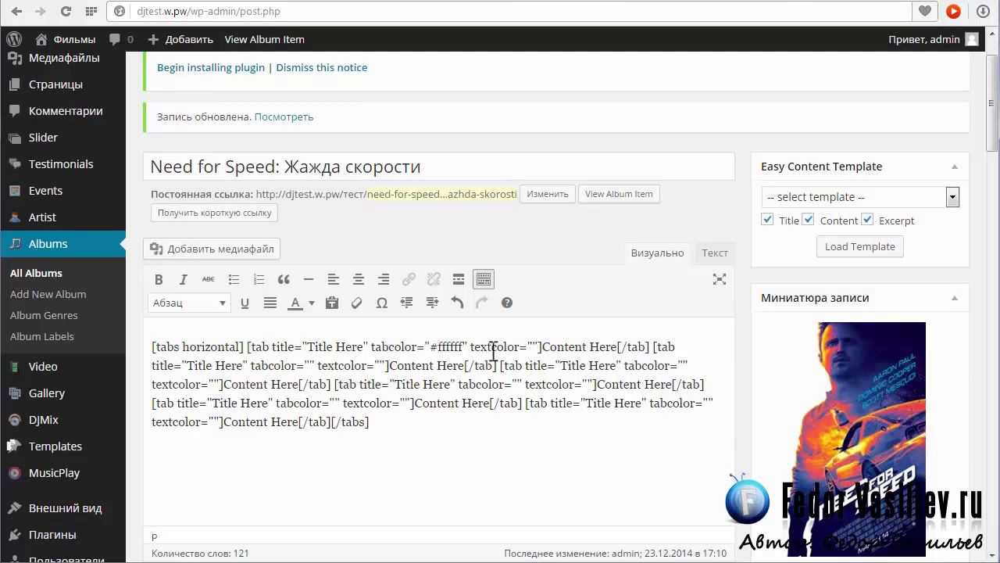
scroll(530, 352, "down", 3)
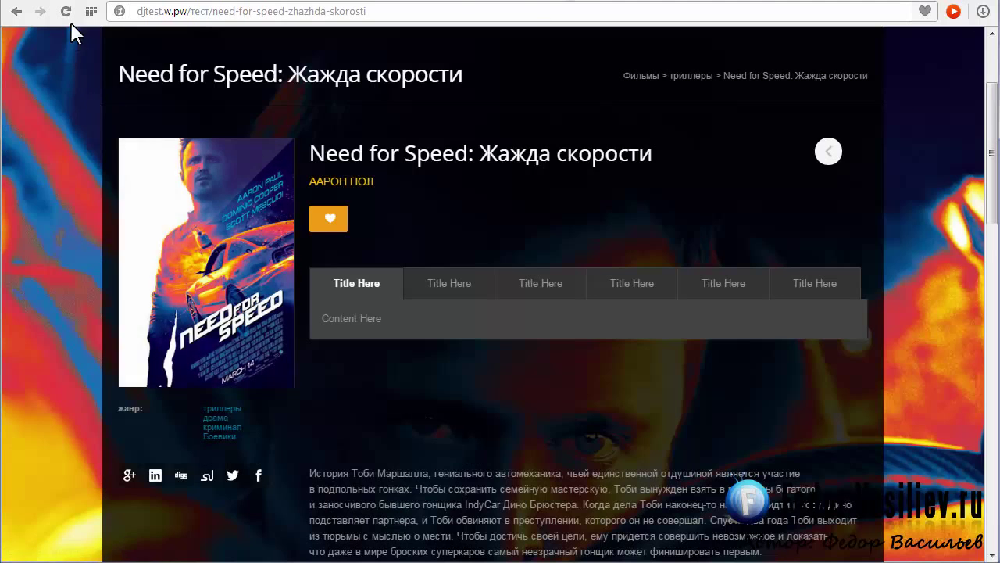
Reload the Need for Speed page and compare its tab row with the first tab's tabcolor attribute in the editor.
left_click(65, 11)
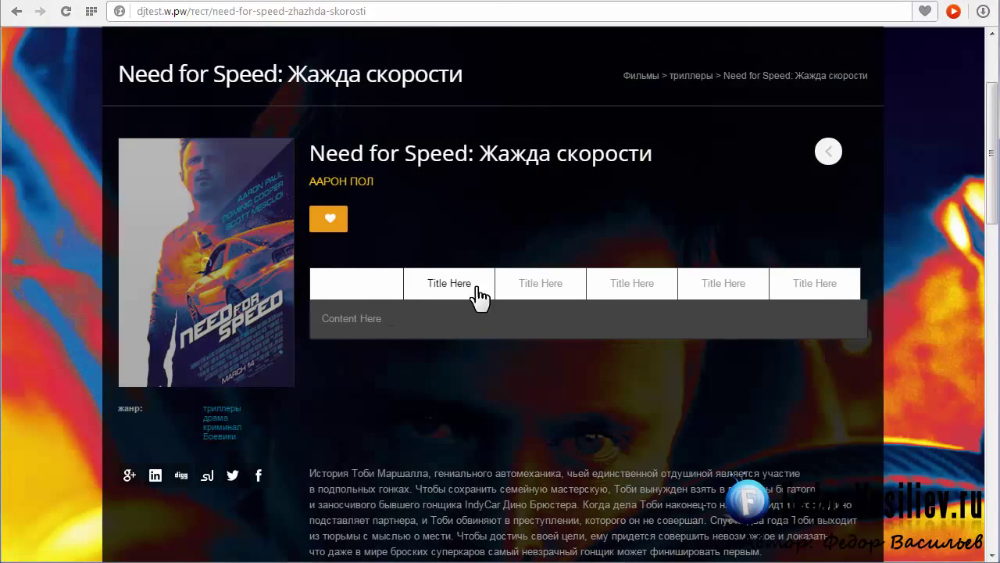
left_click(492, 2)
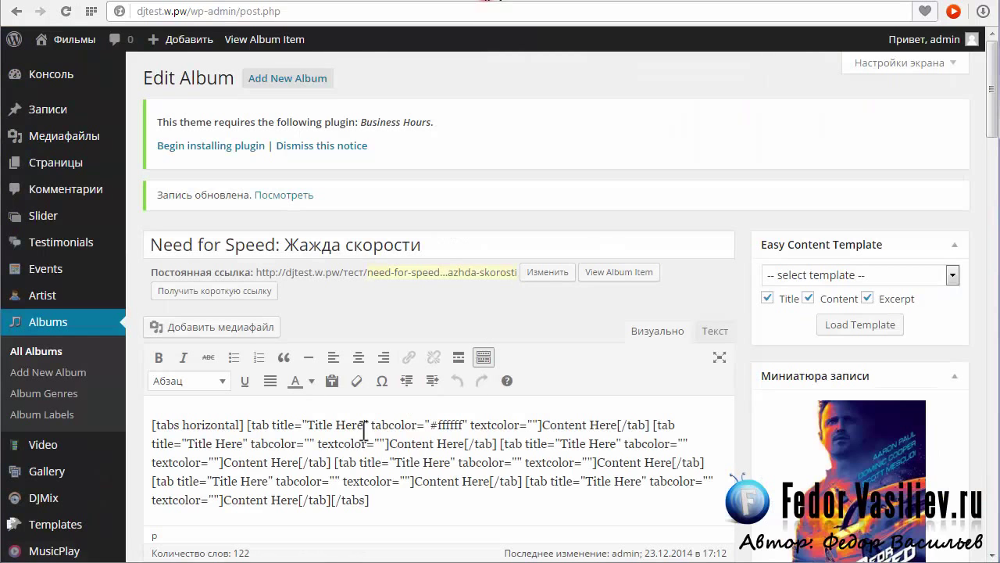
scroll(443, 379, "down", 2)
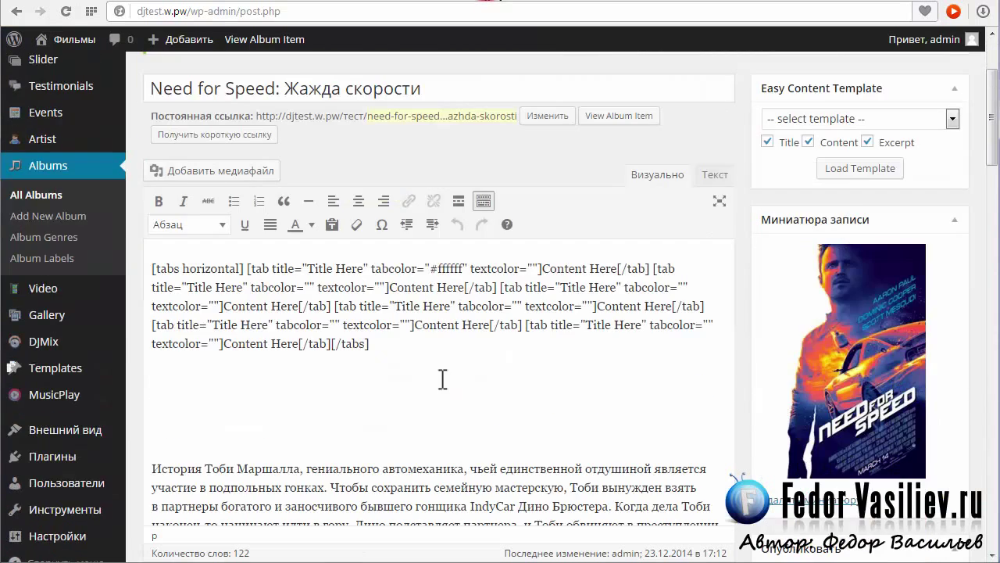
double_click(386, 268)
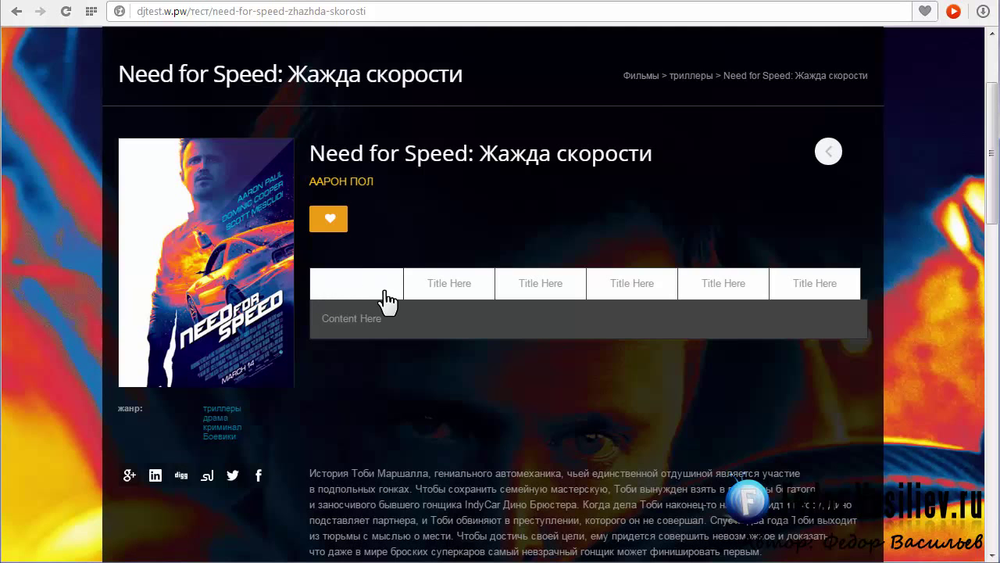
Set the first tab's textcolor to #000000 in the album editor and update the album.
left_click(500, 0)
scroll(656, 352, "up", 1)
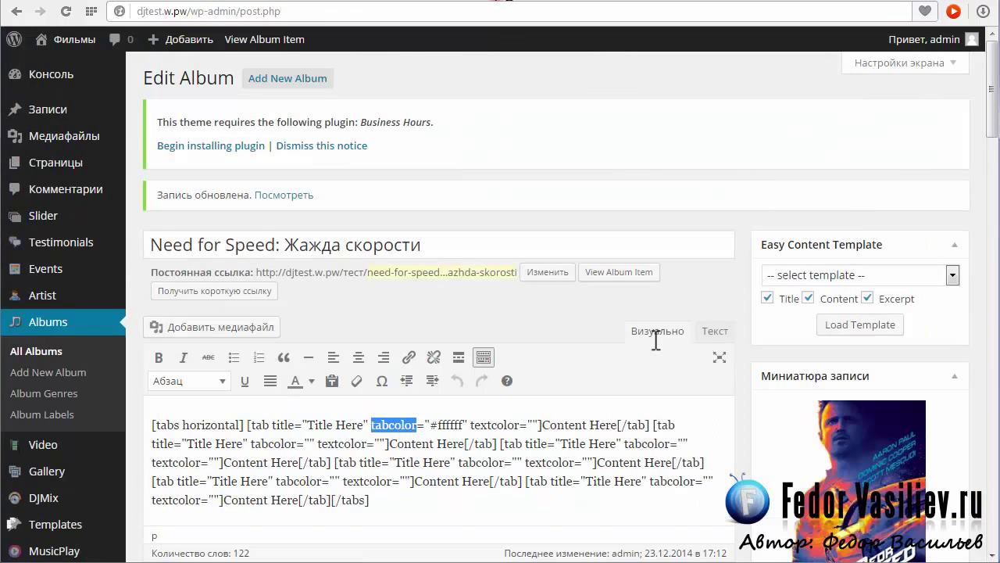
scroll(653, 336, "down", 1)
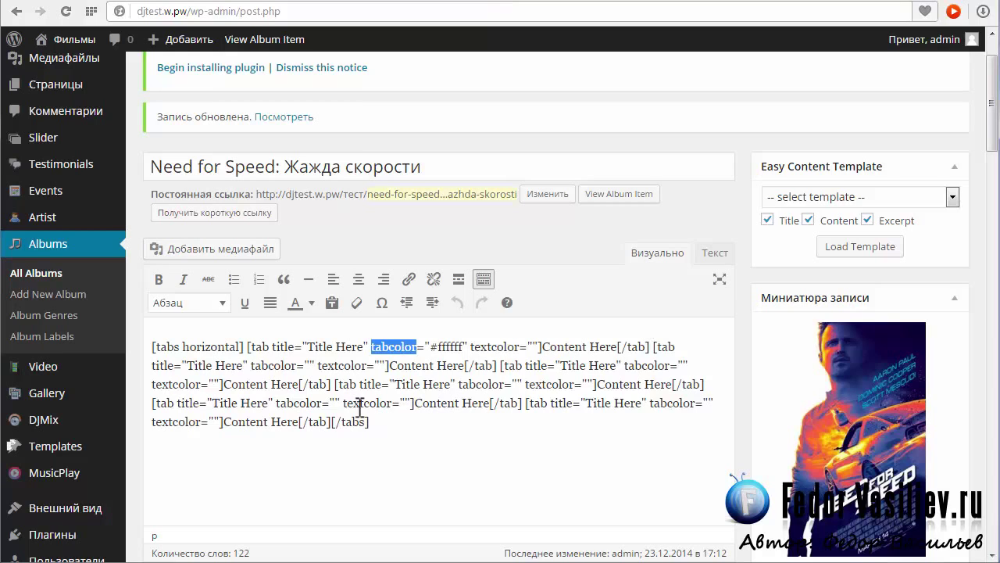
double_click(433, 346)
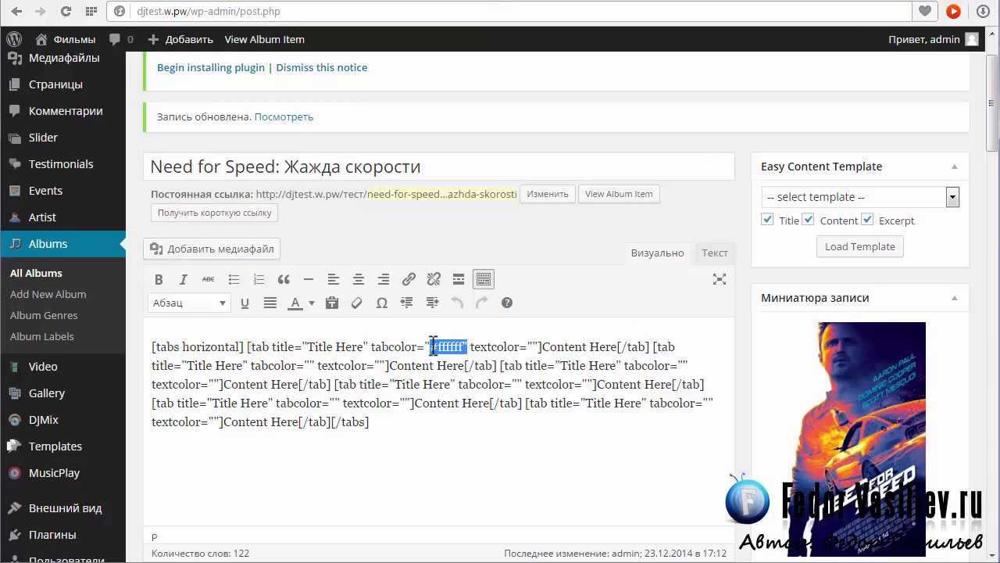
left_click(446, 348)
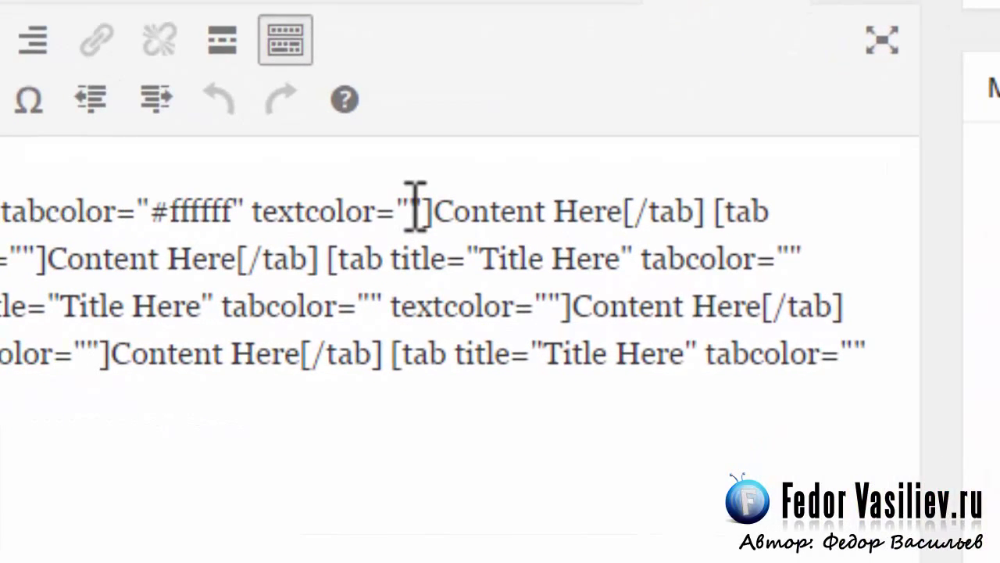
left_click(408, 208)
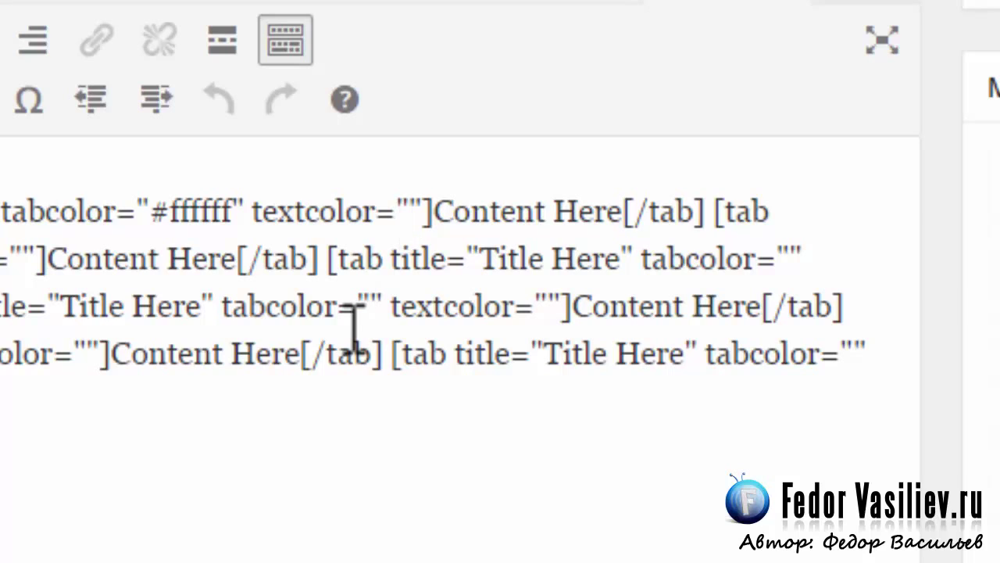
type("#")
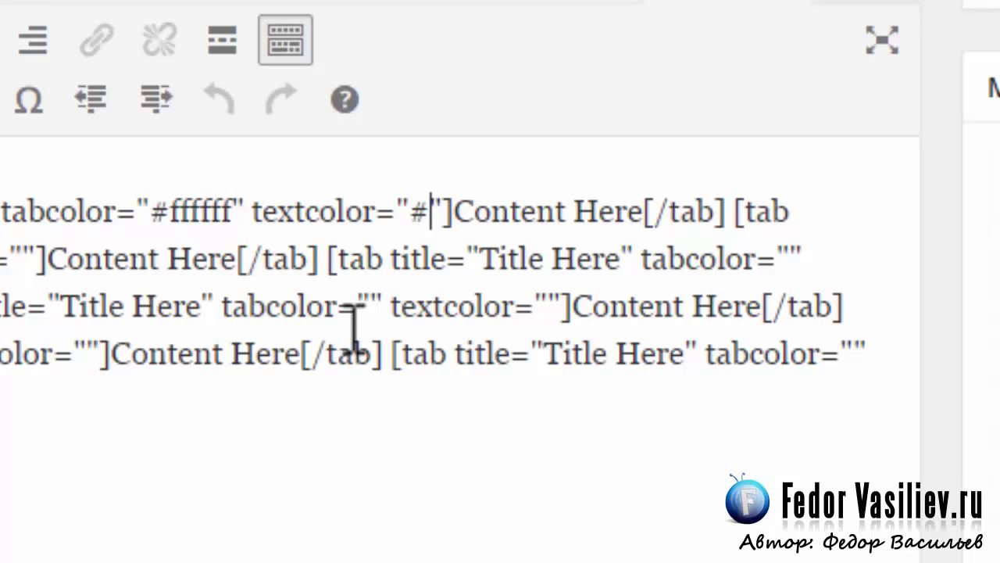
type("0")
type("00000")
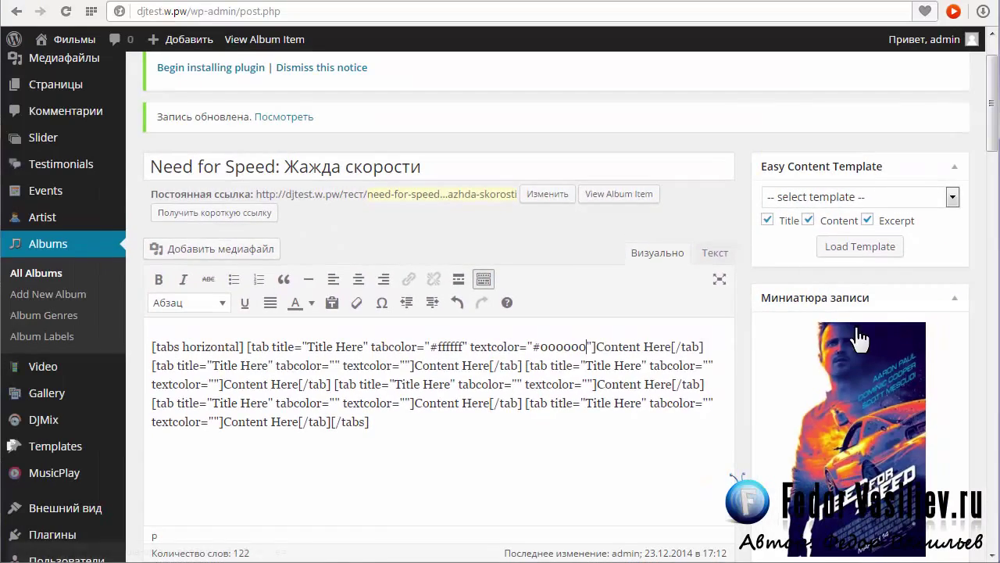
scroll(859, 338, "down", 10)
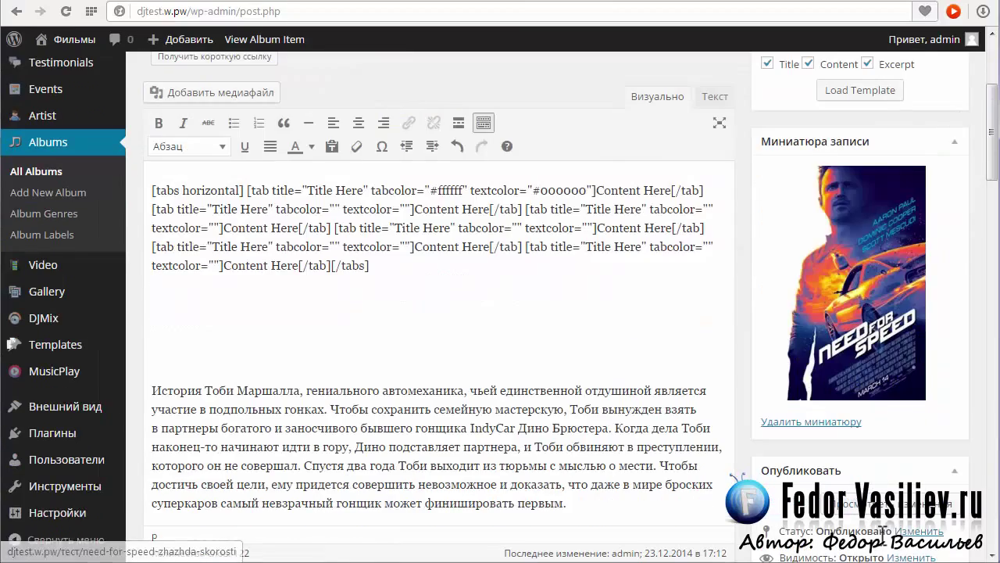
left_click(907, 305)
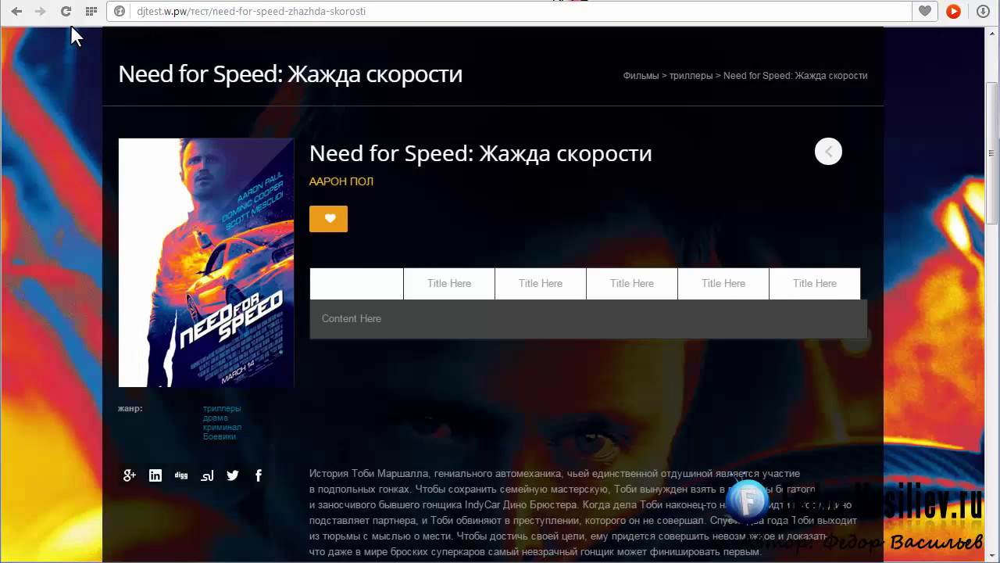
Reload the Need for Speed page and check the title colours by switching through the second to sixth tabs.
left_click(66, 11)
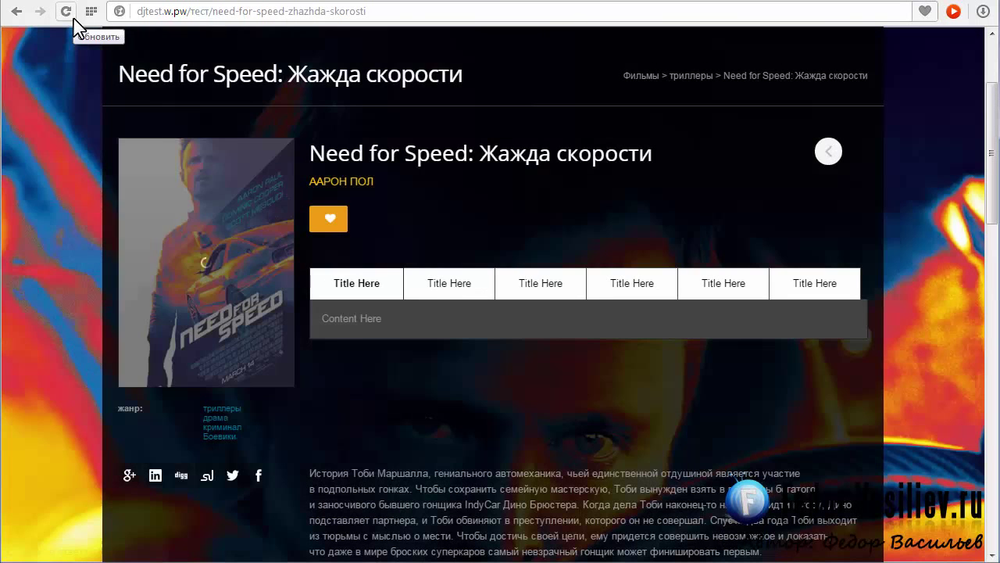
left_click(464, 283)
left_click(543, 284)
left_click(632, 284)
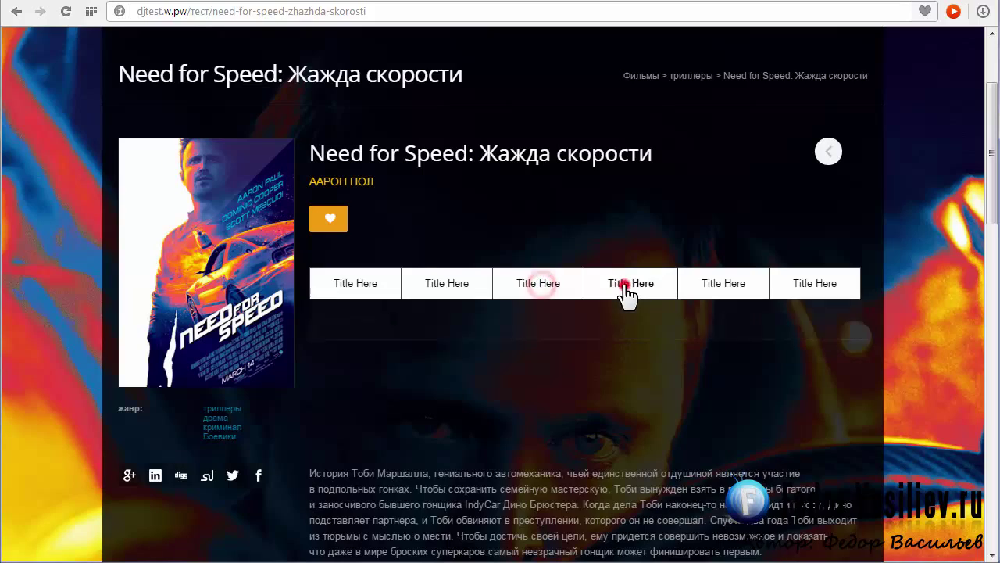
left_click(716, 284)
left_click(812, 284)
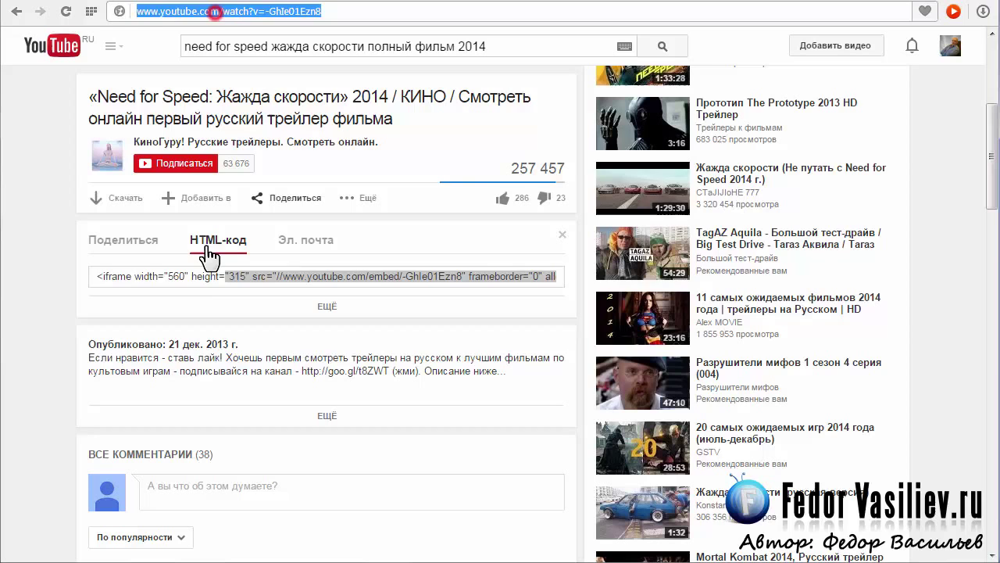
Switch to the YouTube page of the Need for Speed trailer and copy its HTML embed code.
left_click(218, 240)
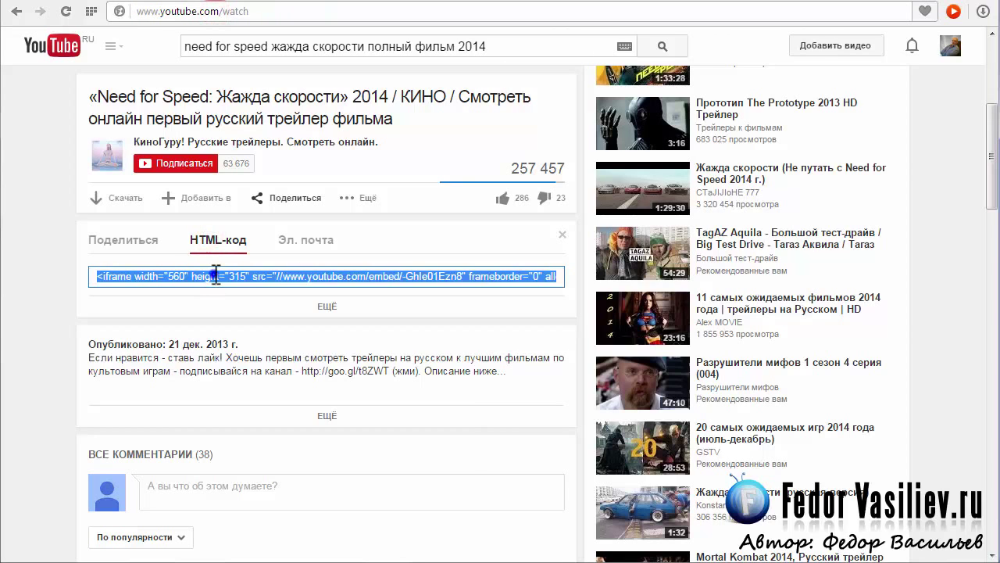
right_click(215, 275)
left_click(257, 340)
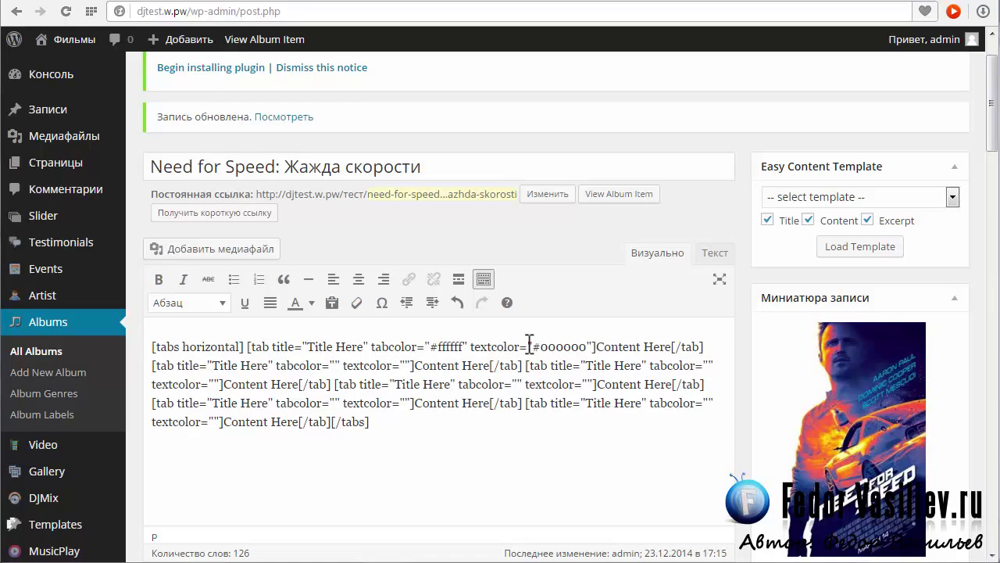
Delete the Content Here placeholder from the first tab in the album editor and show the content as plain text code.
left_click_drag(598, 346, 672, 347)
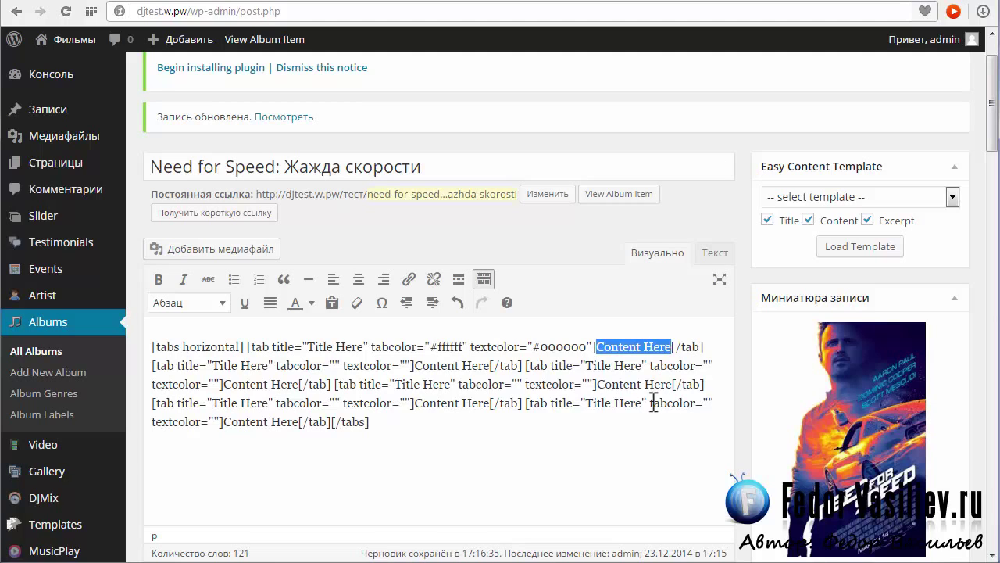
key("Delete")
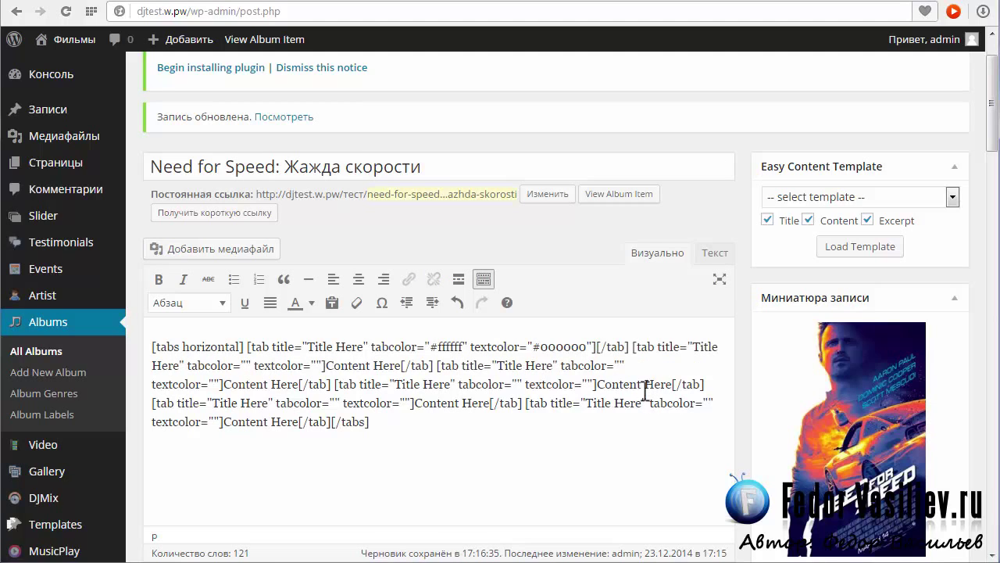
left_click(715, 257)
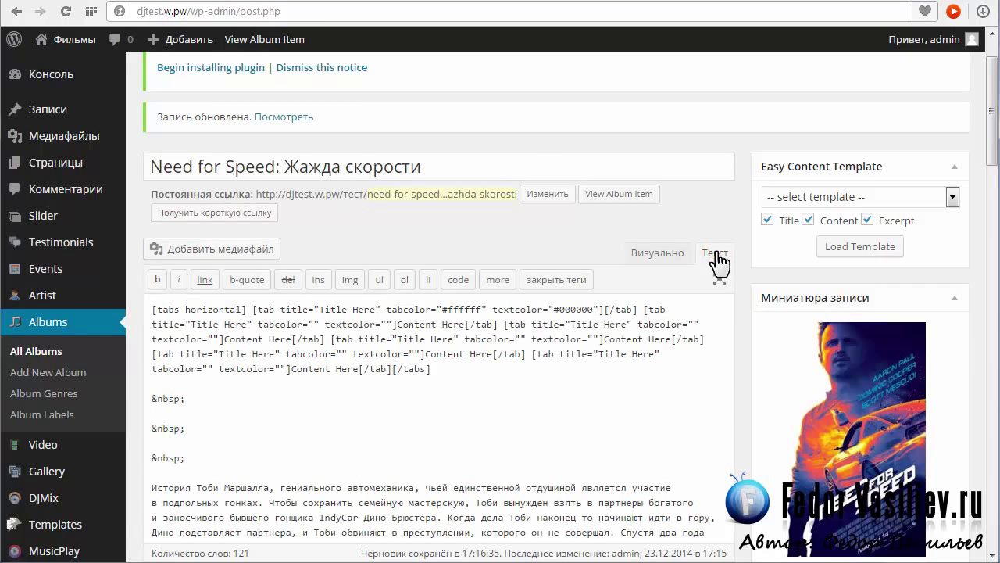
Paste the trailer's iframe embed code before the first tab's closing [/tab] and return to the visual editor view.
left_click_drag(605, 310, 637, 310)
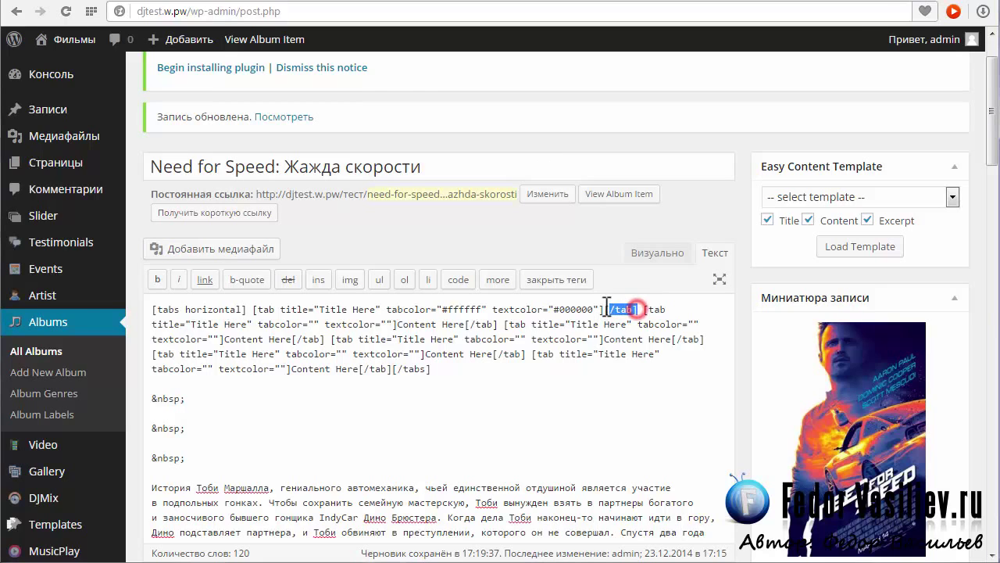
left_click(598, 311)
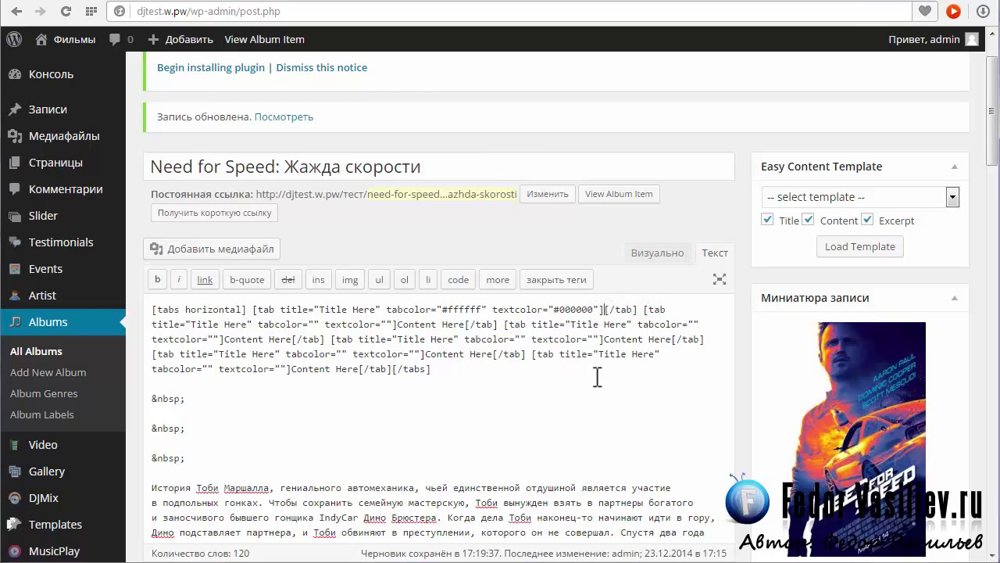
key("ctrl+v")
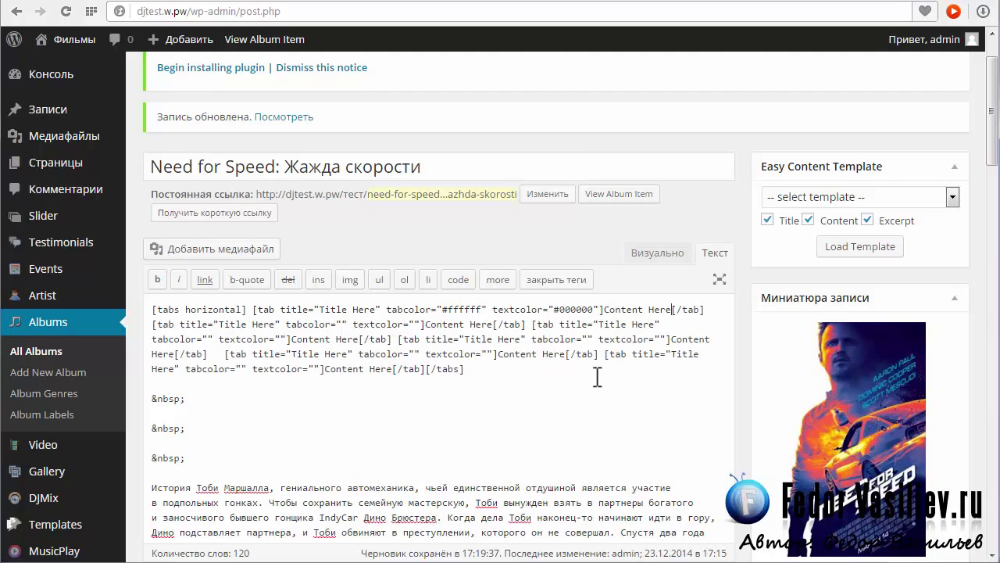
key("ctrl+z")
key("ctrl+v")
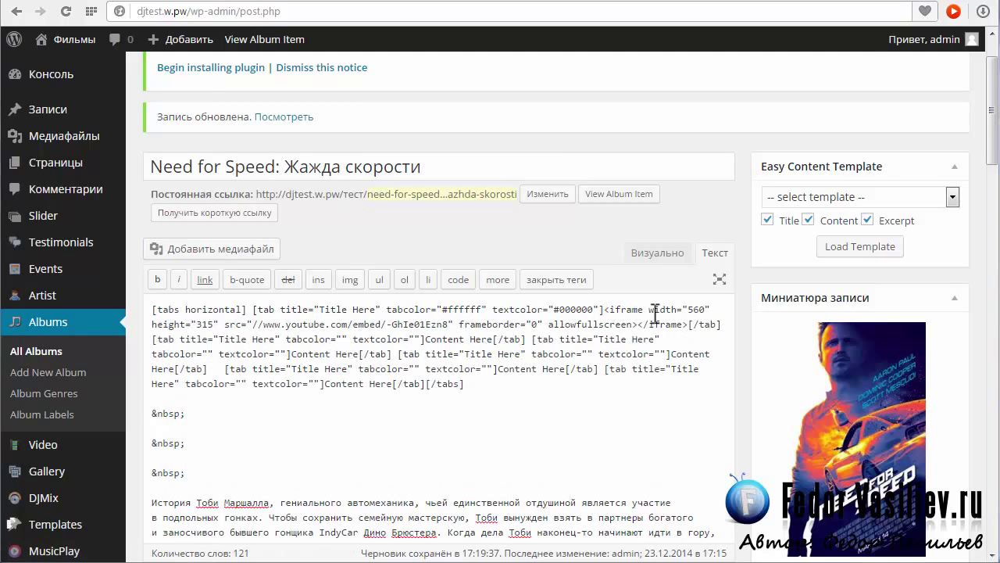
left_click(652, 256)
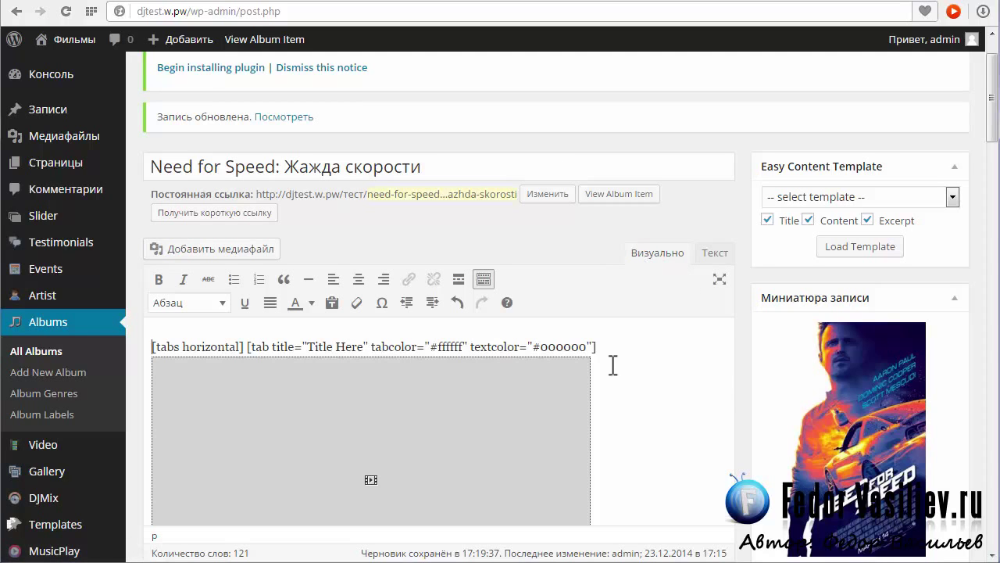
scroll(719, 329, "down", 2)
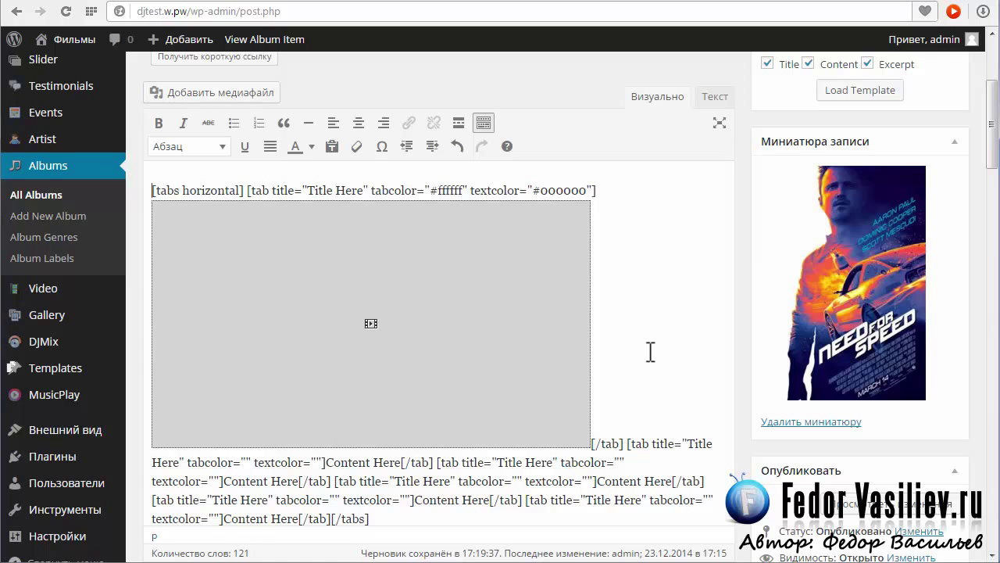
Reload the Need for Speed page and play the embedded trailer in its first tab.
scroll(619, 453, "down", 2)
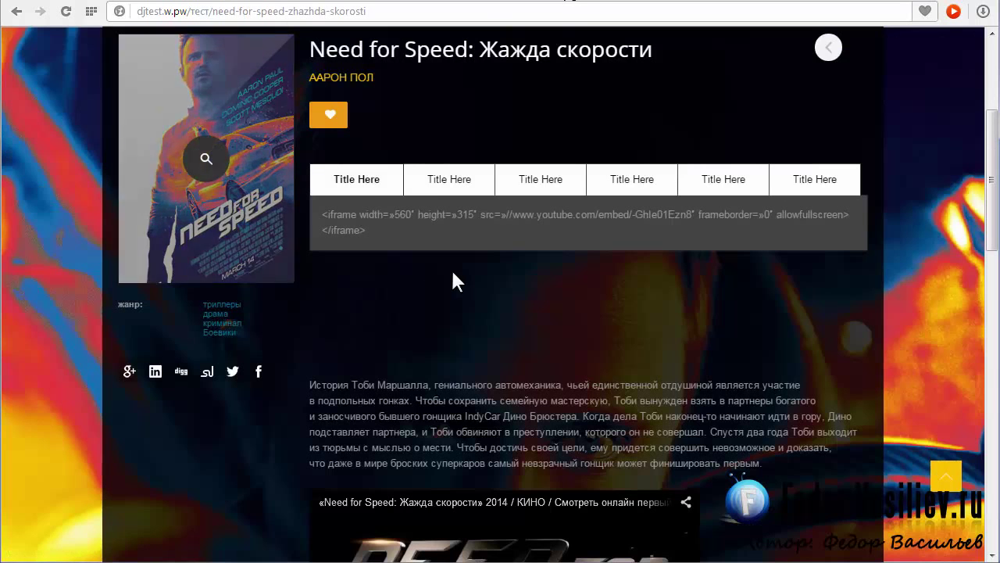
left_click(67, 14)
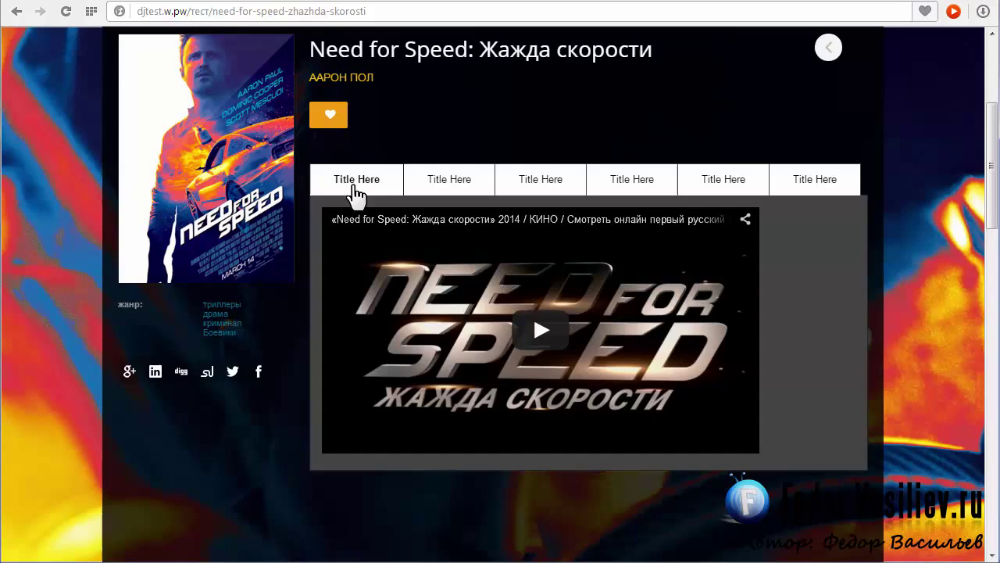
left_click(354, 186)
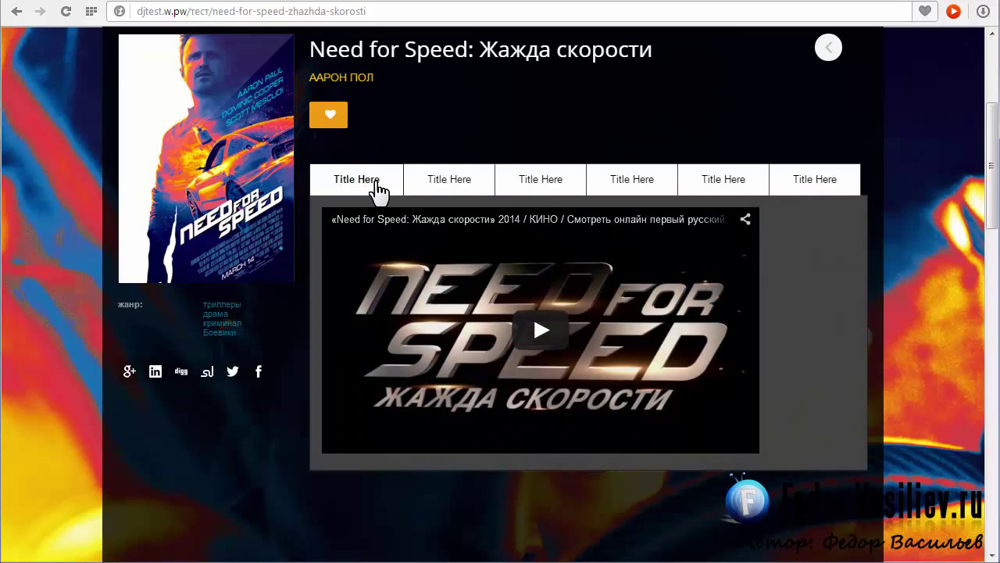
left_click(539, 335)
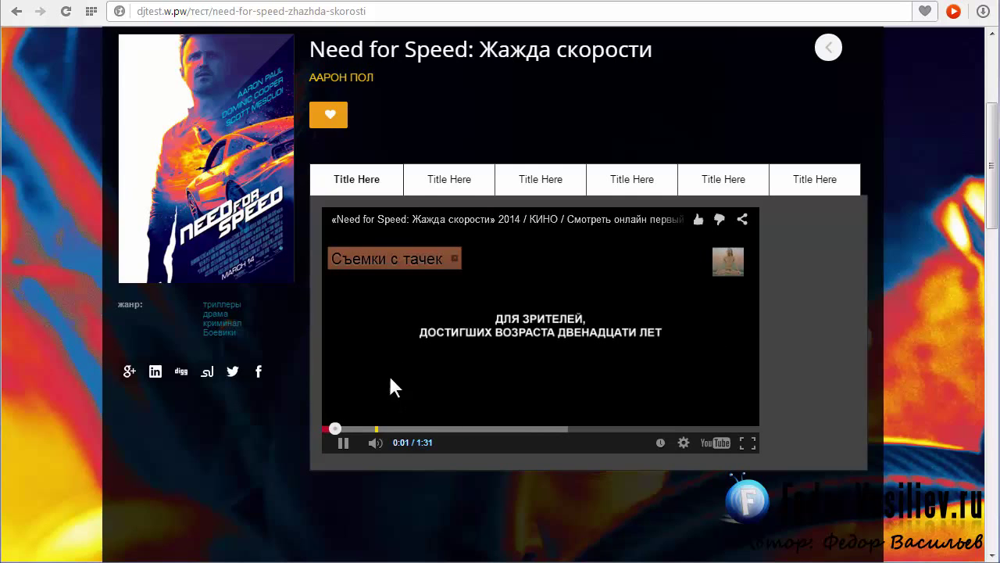
Check the Need for Speed tab block by switching between the trailer tab and the other tabs.
left_click(446, 181)
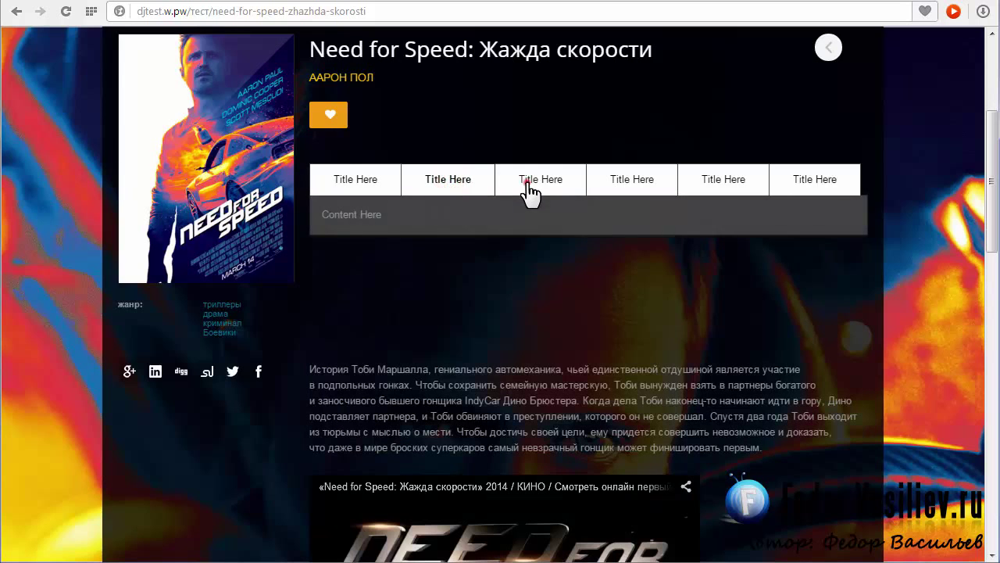
left_click(528, 186)
left_click(631, 188)
left_click(724, 186)
left_click(817, 186)
left_click(366, 179)
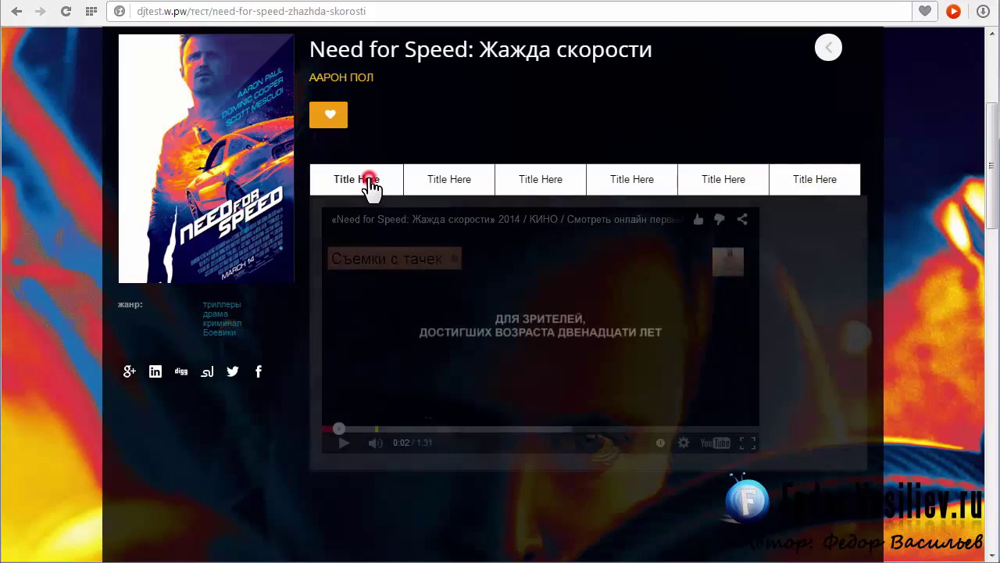
left_click(541, 184)
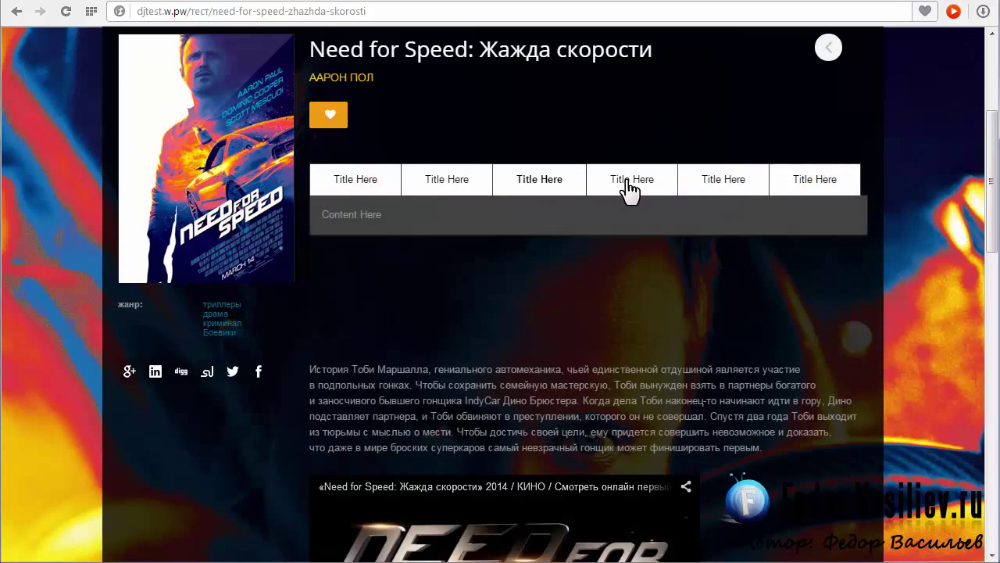
left_click(633, 180)
left_click(719, 180)
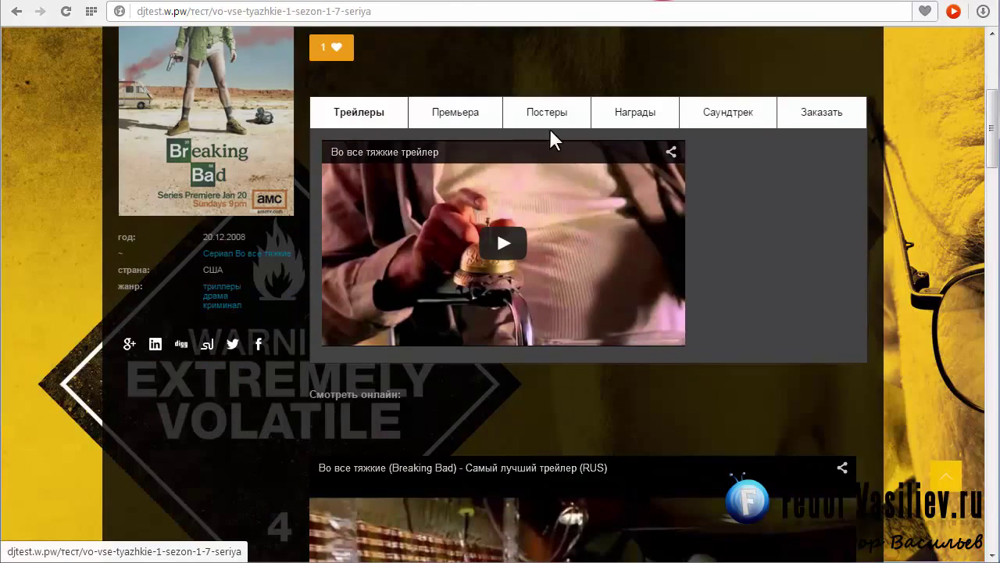
Show the Постеры tab on the Breaking Bad season 1 page and examine its poster gallery link.
left_click(547, 112)
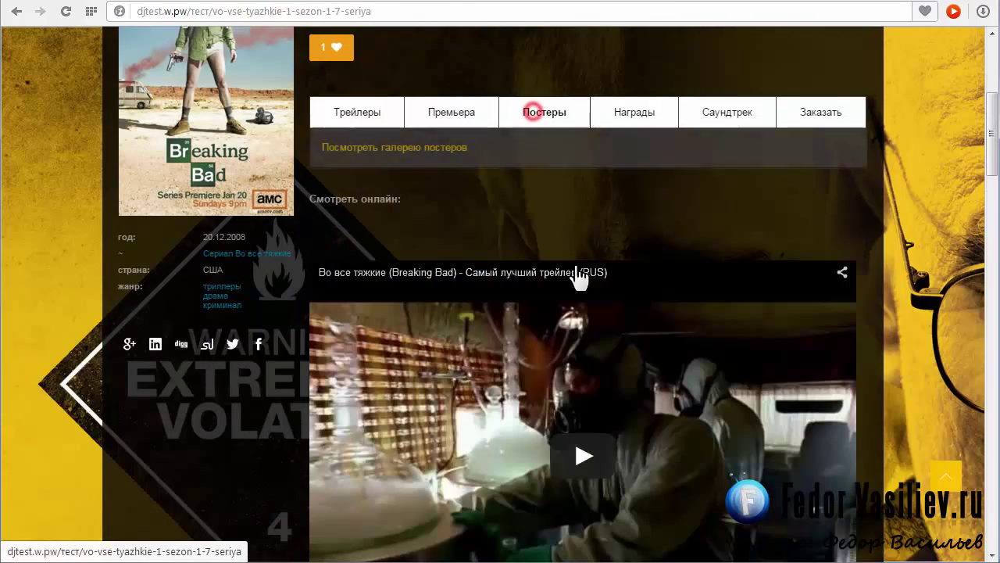
scroll(270, 303, "up", 2)
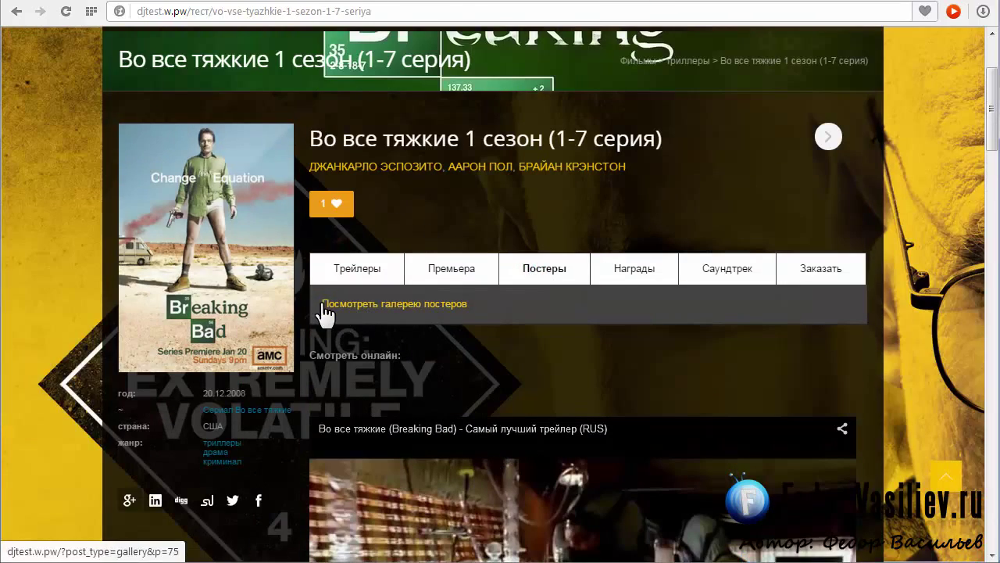
left_click_drag(316, 302, 471, 302)
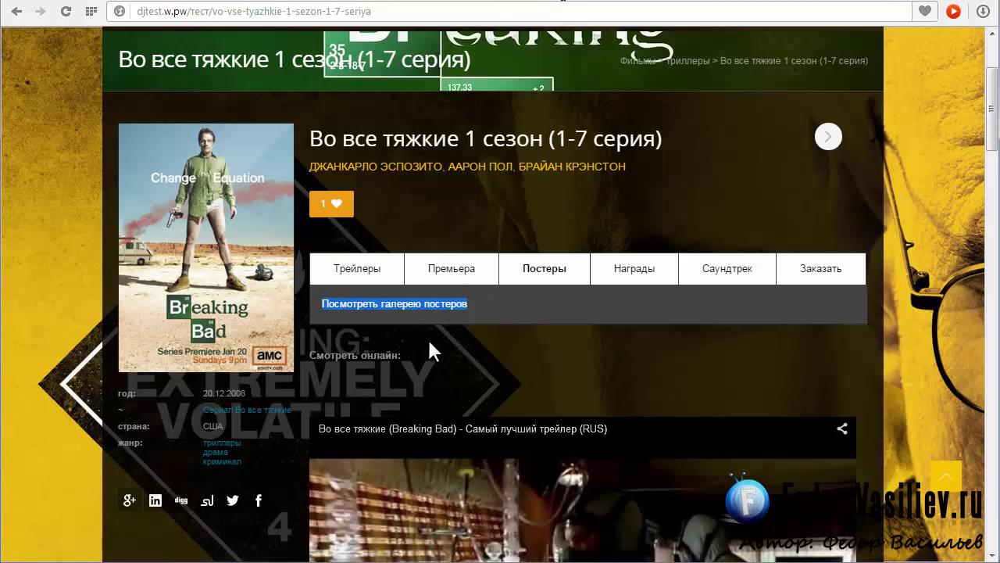
left_click(513, 347)
Open the Во все тяжкие постеры page from the site navigation and view the season 1 poster gallery.
scroll(723, 192, "up", 3)
mouse_move(680, 154)
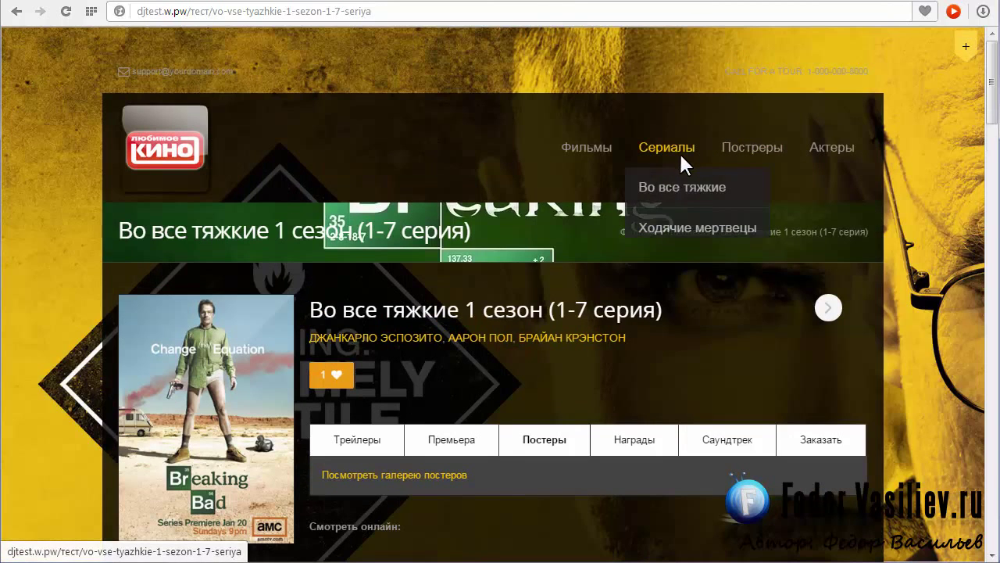
mouse_move(754, 162)
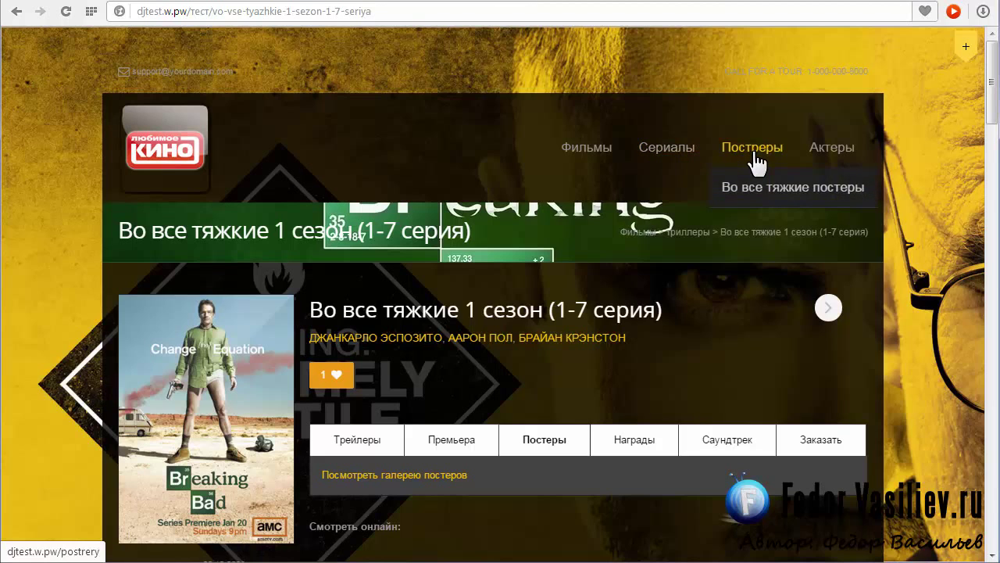
left_click(749, 200)
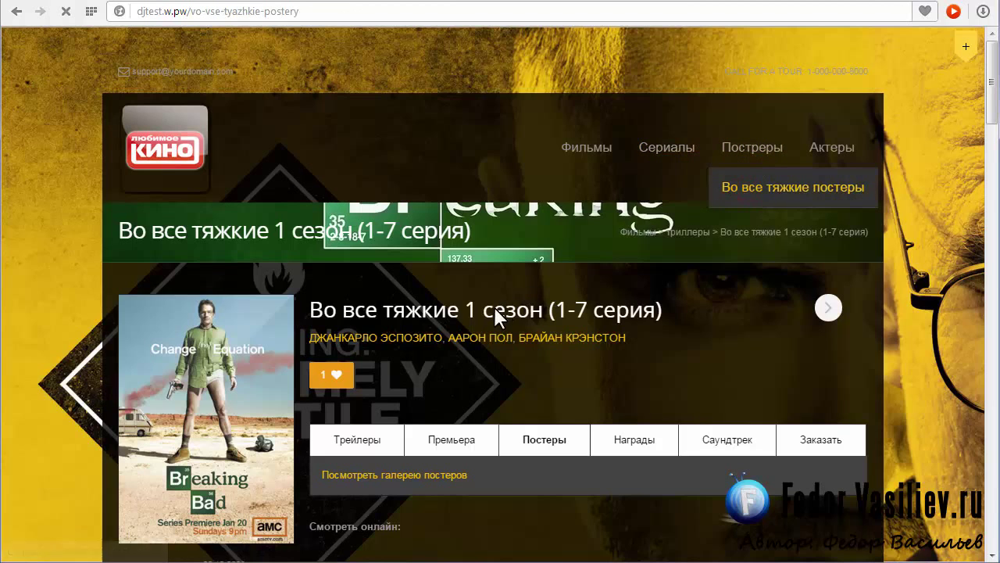
scroll(493, 305, "down", 1)
left_click(206, 308)
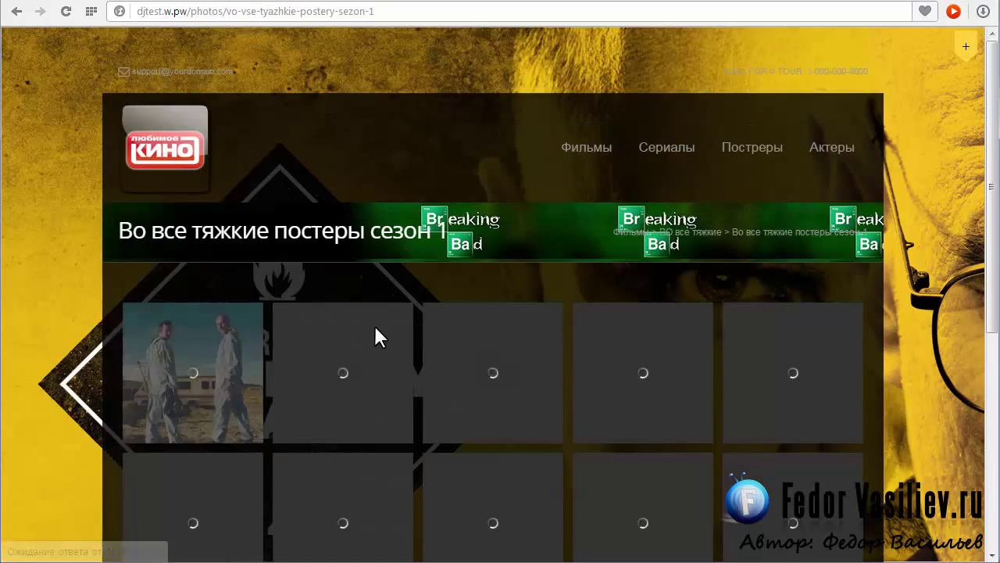
scroll(373, 324, "down", 2)
scroll(323, 301, "up", 2)
Select the gallery page's address, return to the Breaking Bad page and test its Посмотреть галерею постеров link.
left_click(202, 10)
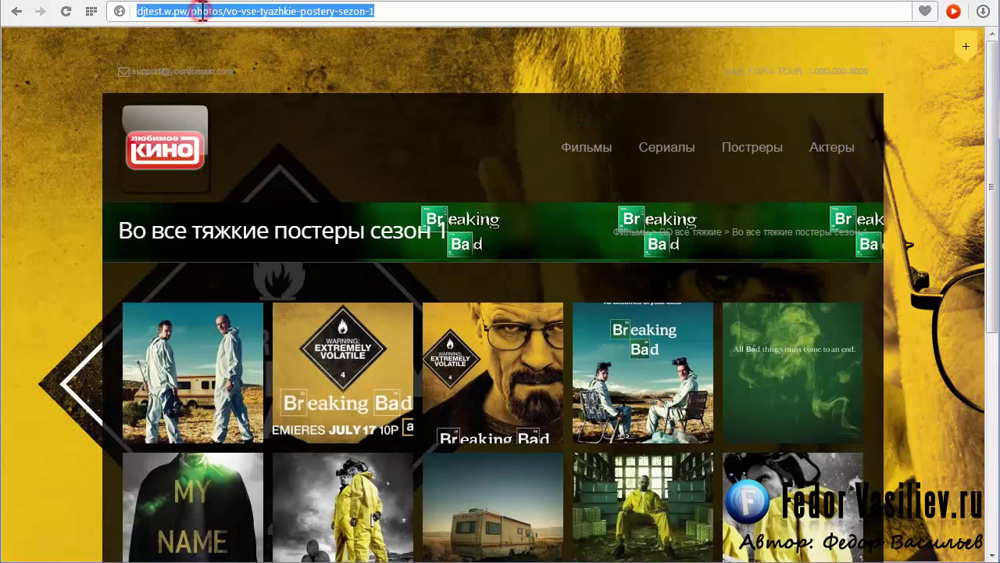
type("djtest.w.pw/тест/need-for-speed-zhazhda-skorosti")
key("Return")
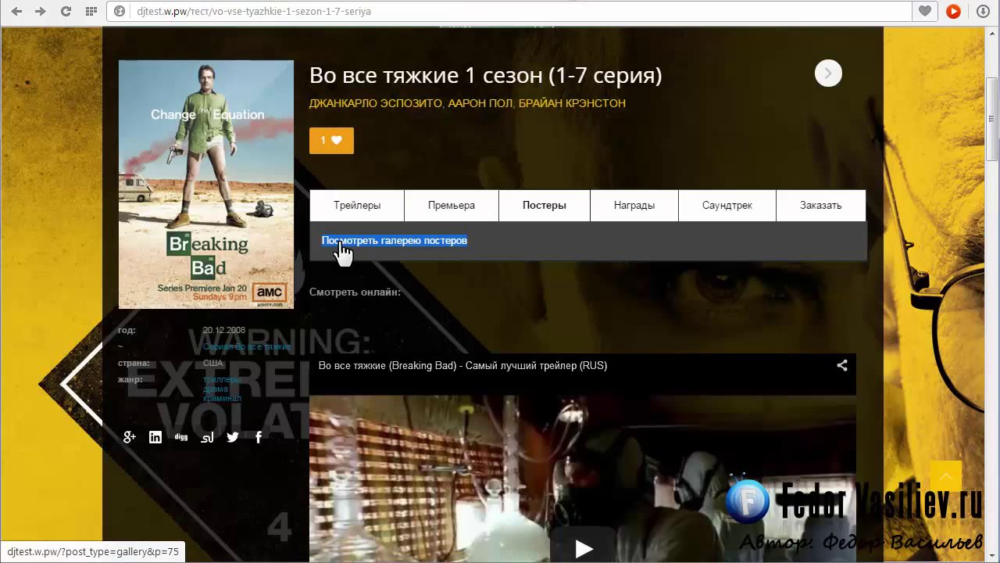
left_click(516, 249)
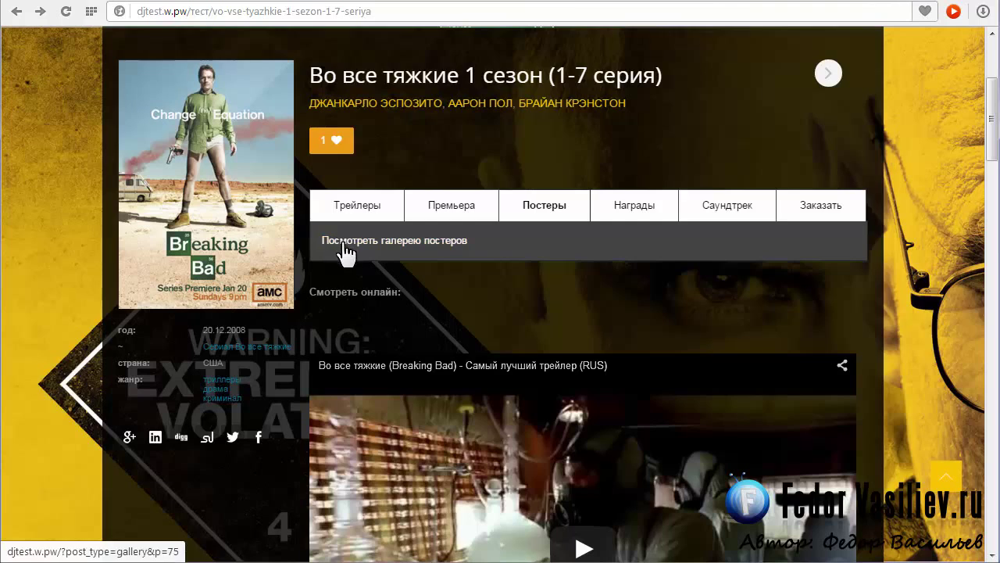
left_click(343, 241)
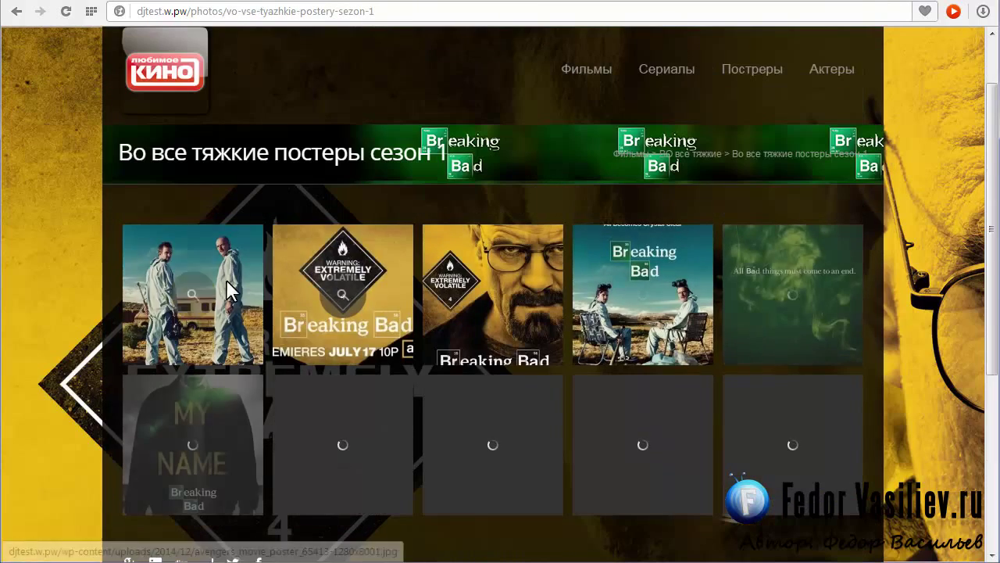
left_click(16, 11)
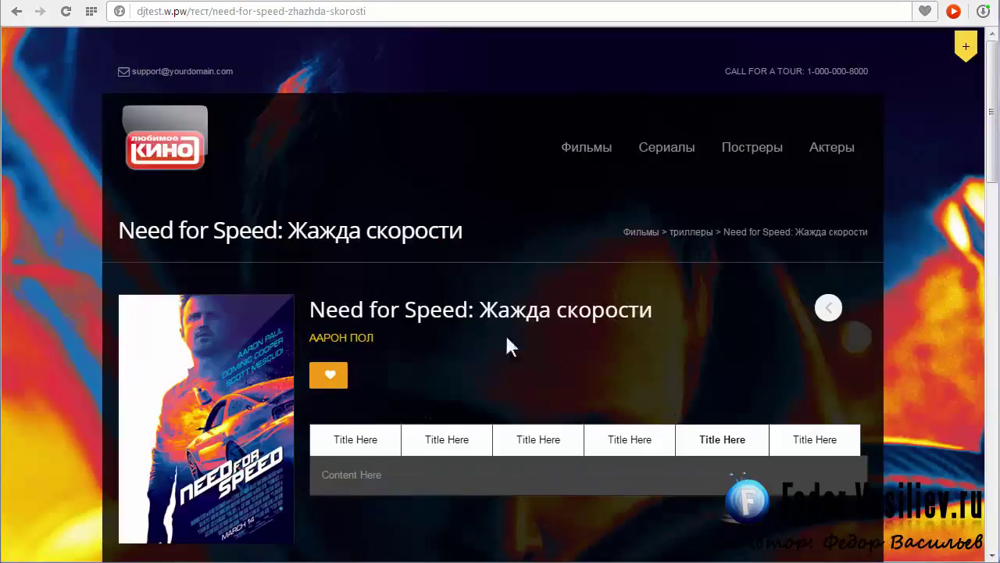
Switch from the Need for Speed page to the WordPress album editor and open the Album Labels page.
mouse_move(644, 155)
mouse_move(617, 136)
key("alt+Left")
scroll(300, 100, "down", 1)
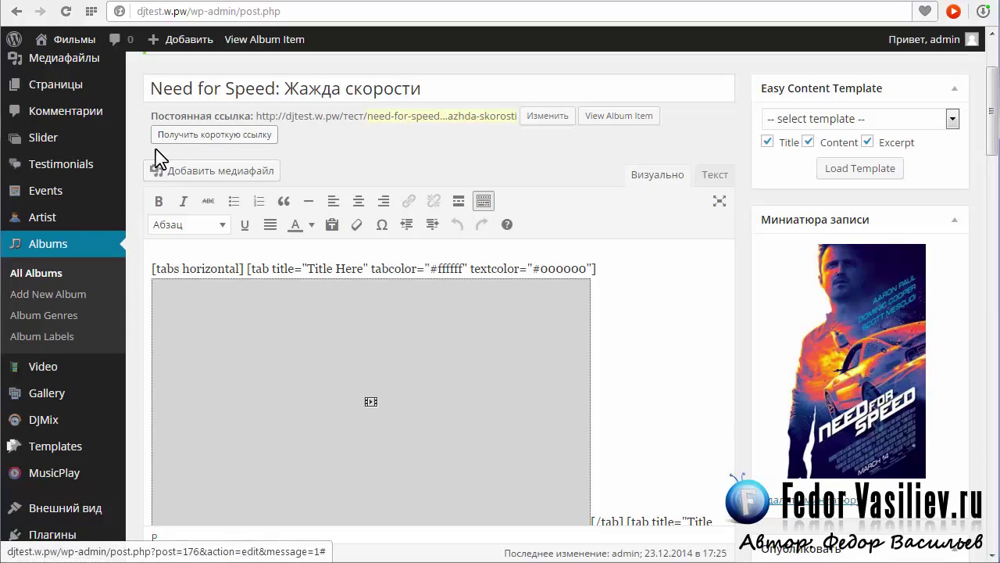
left_click(28, 350)
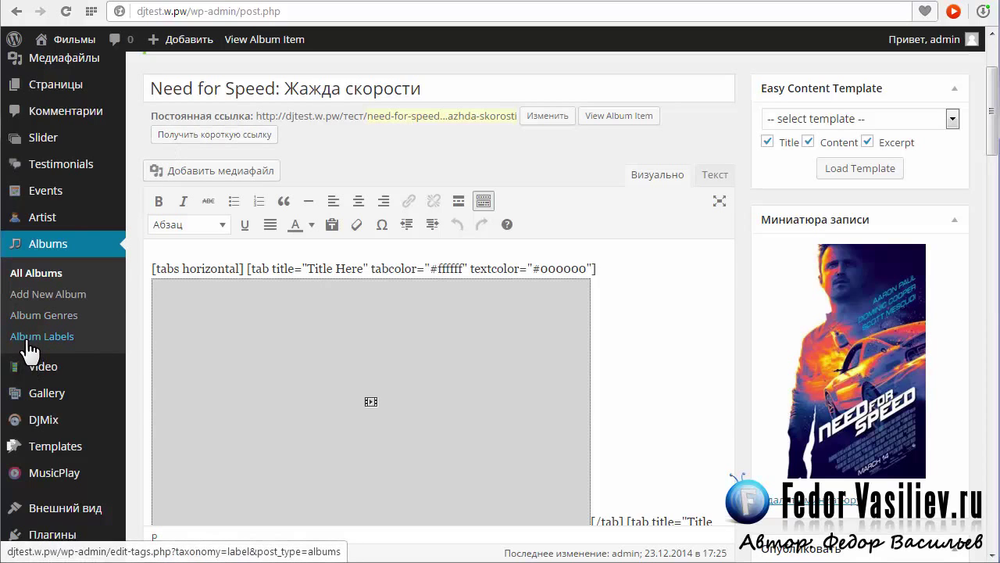
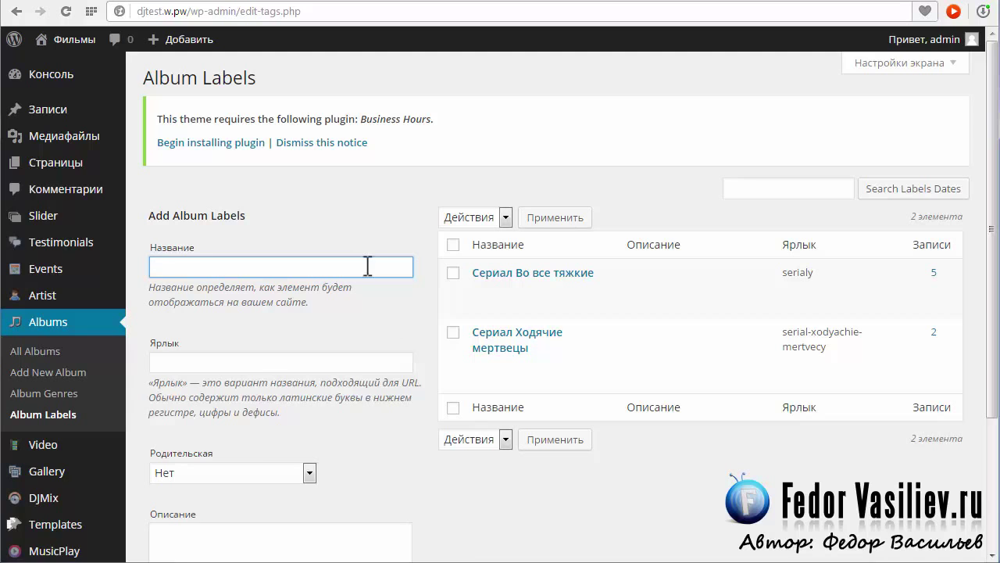
right_click(172, 267)
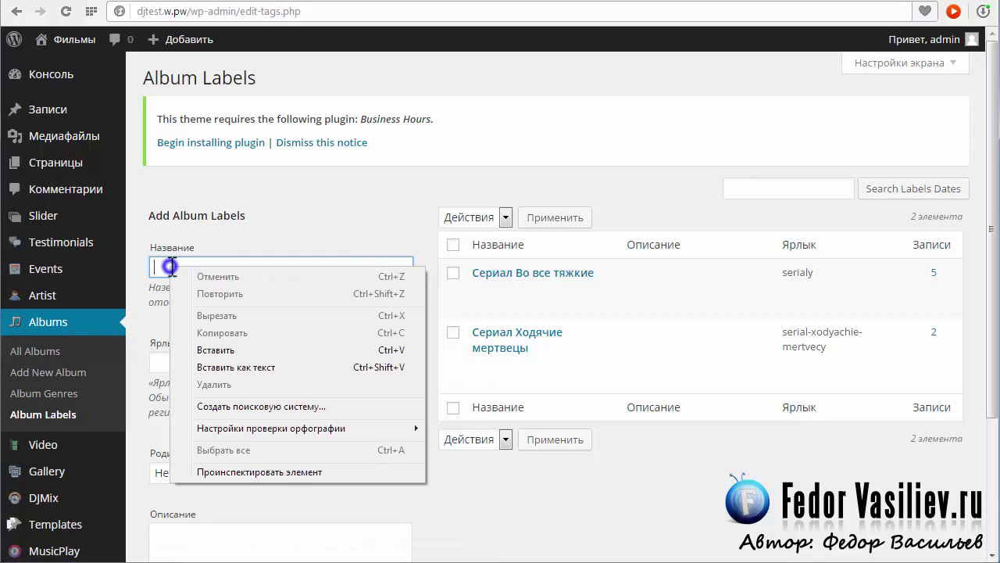
left_click(212, 346)
left_click(333, 266)
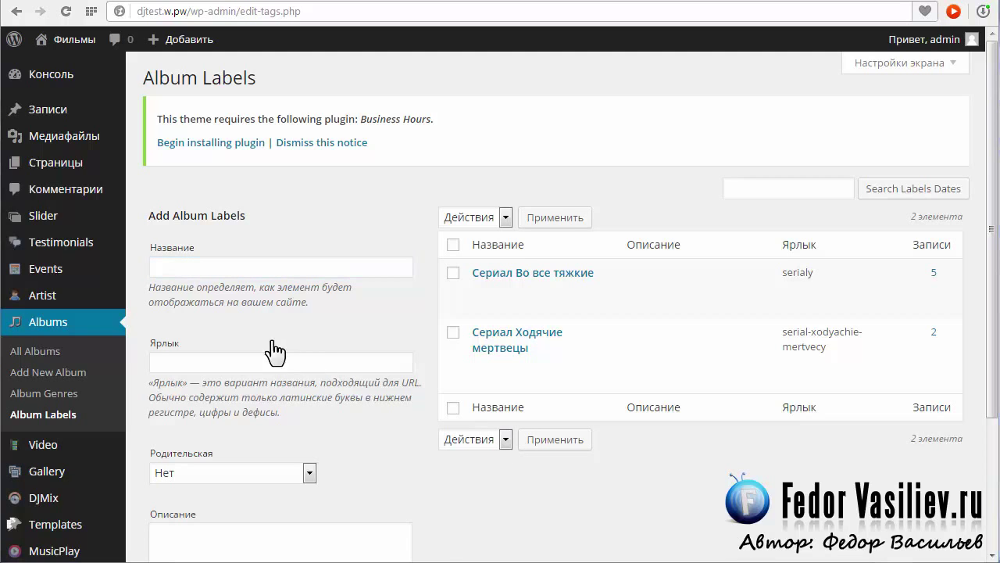
Add a new album label named "Сериал Те, кто убивают" with no parent.
left_click(213, 270)
type("Те, кто убивают")
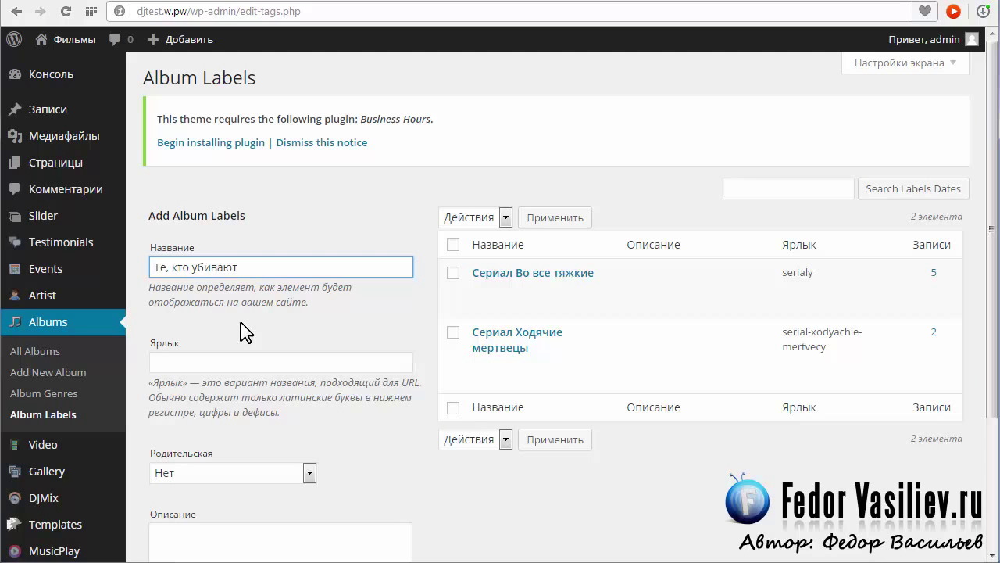
key("Home")
type("Сери")
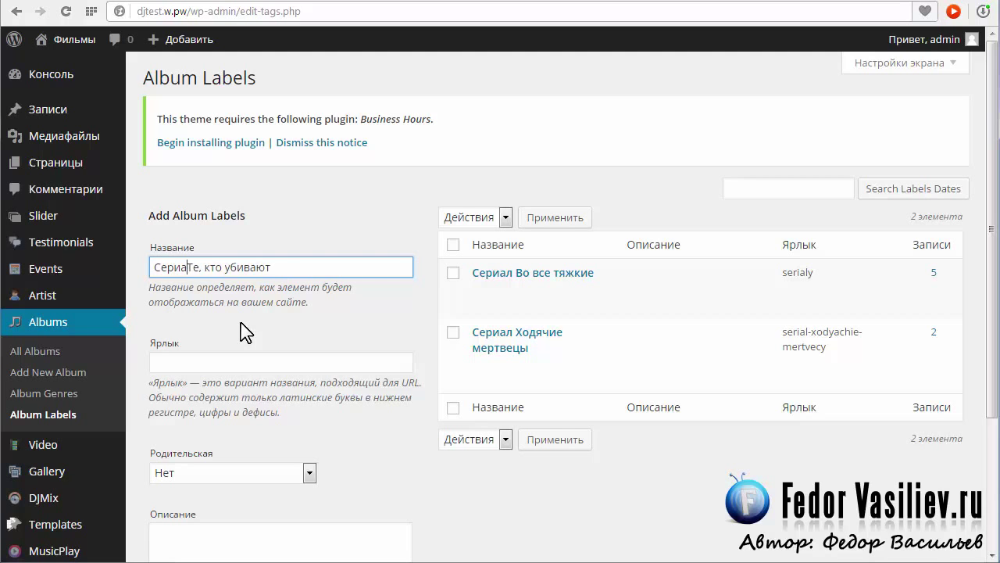
scroll(247, 332, "down", 2)
left_click(196, 509)
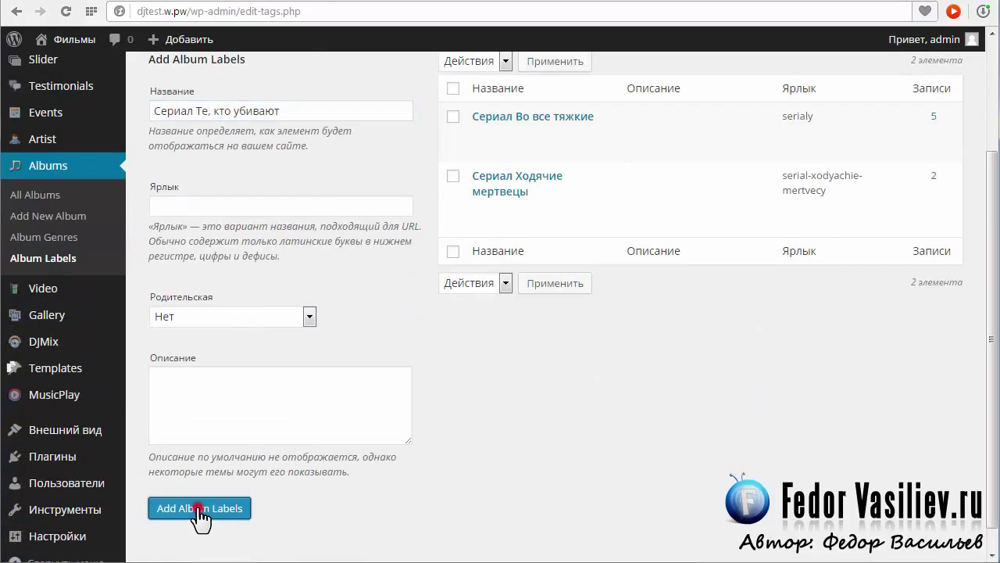
Open the quick properties of the Сериал Те, кто убивают label, copy its slug and close the properties.
scroll(563, 456, "up", 1)
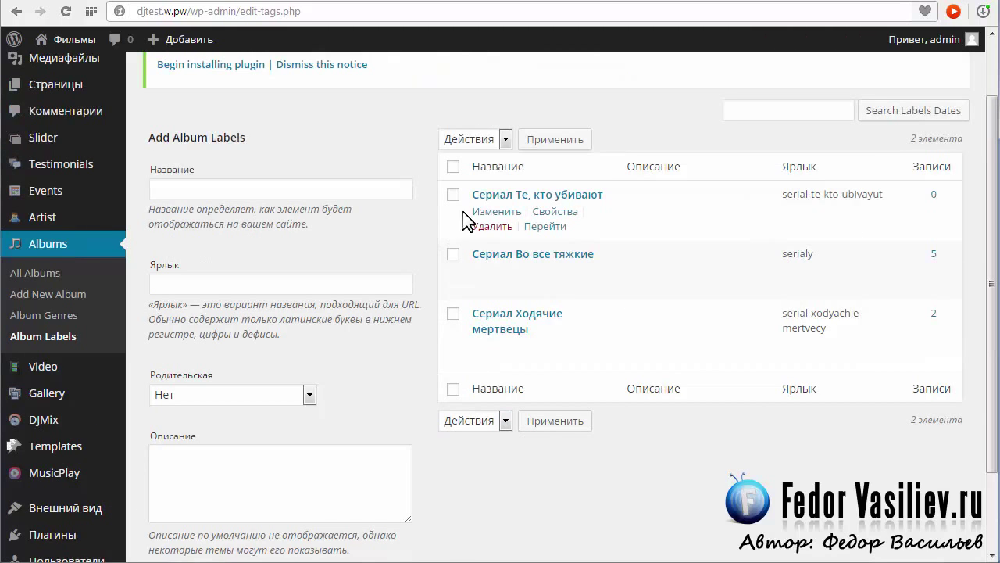
left_click(547, 211)
left_click_drag(666, 238, 418, 249)
right_click(541, 243)
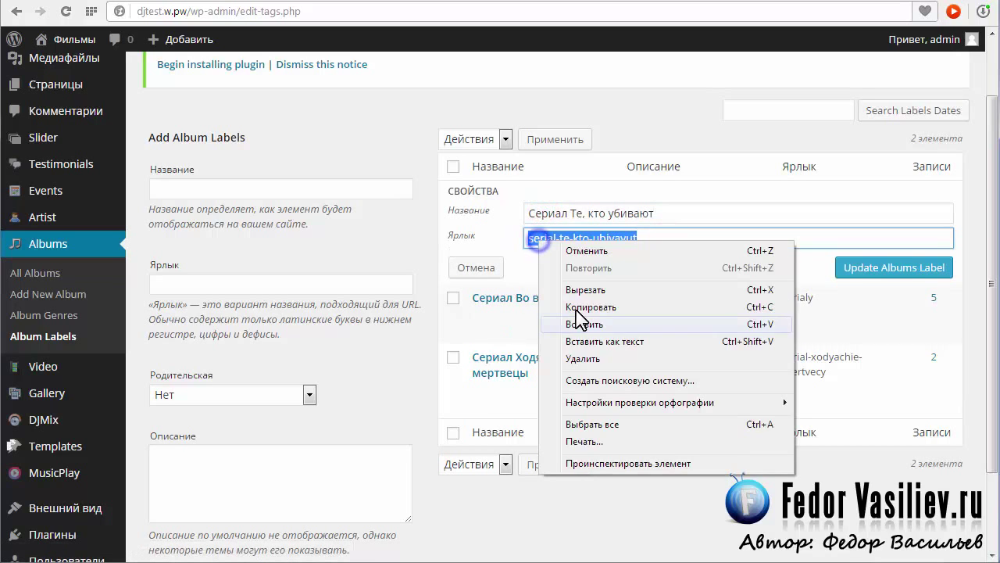
left_click(576, 302)
key("Return")
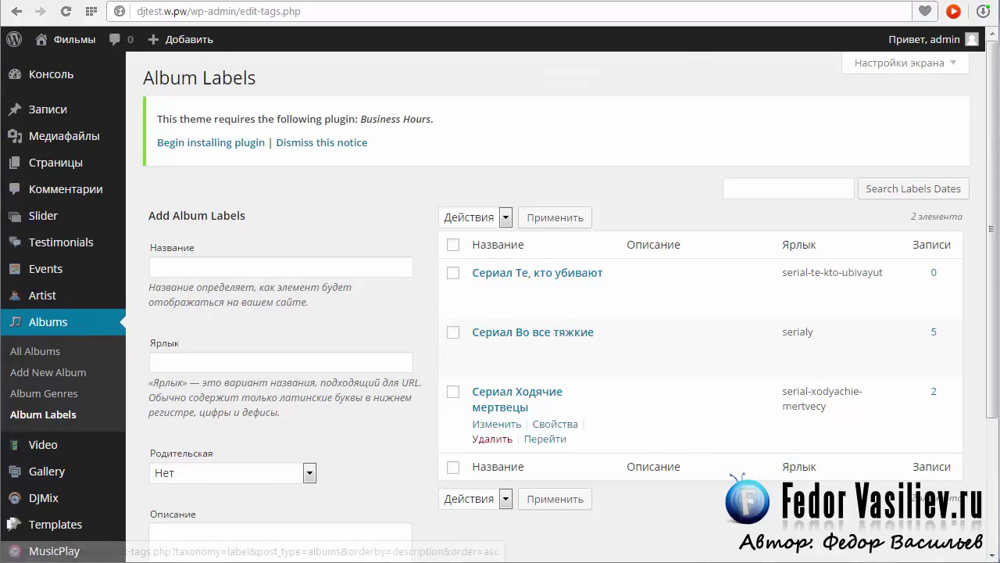
scroll(274, 324, "down", 1)
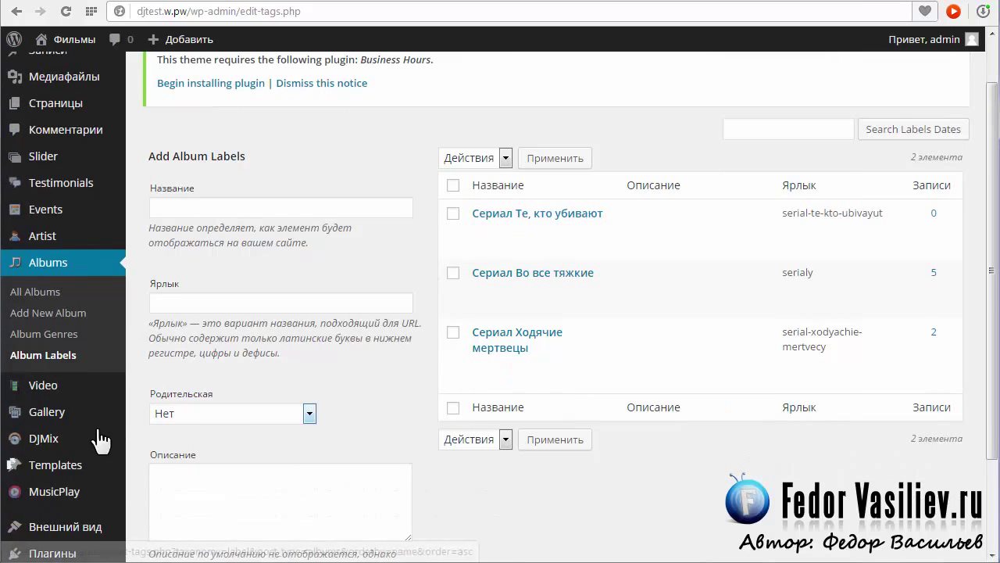
mouse_move(49, 528)
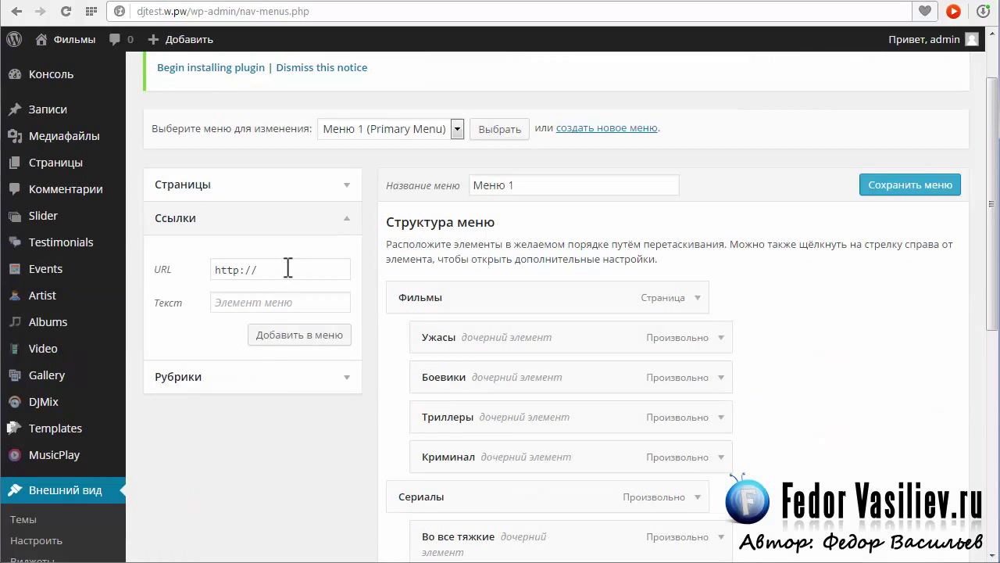
double_click(287, 266)
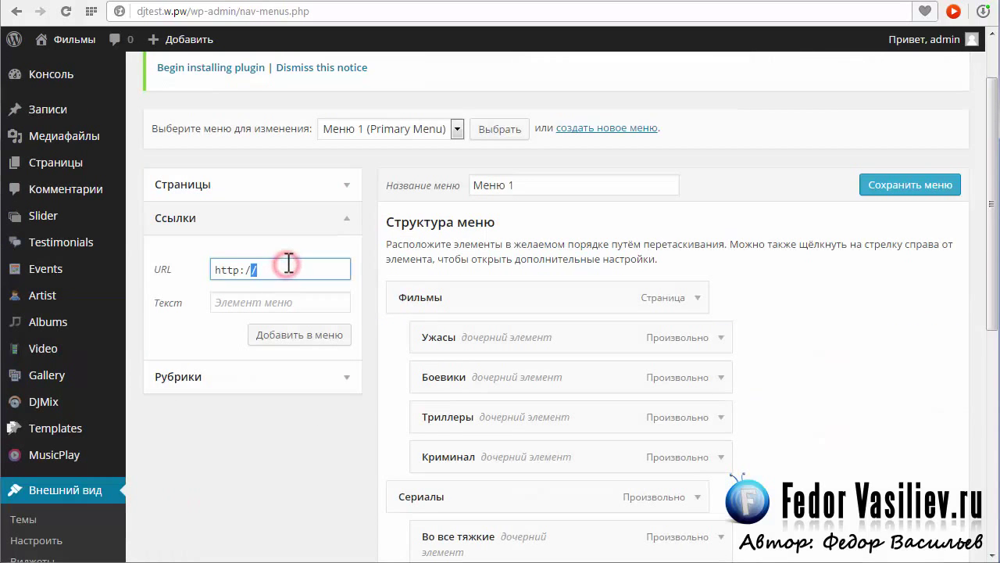
type("/djtest.w.pw")
left_click(221, 306)
type("Те, кто убивают")
left_click_drag(322, 301, 153, 297)
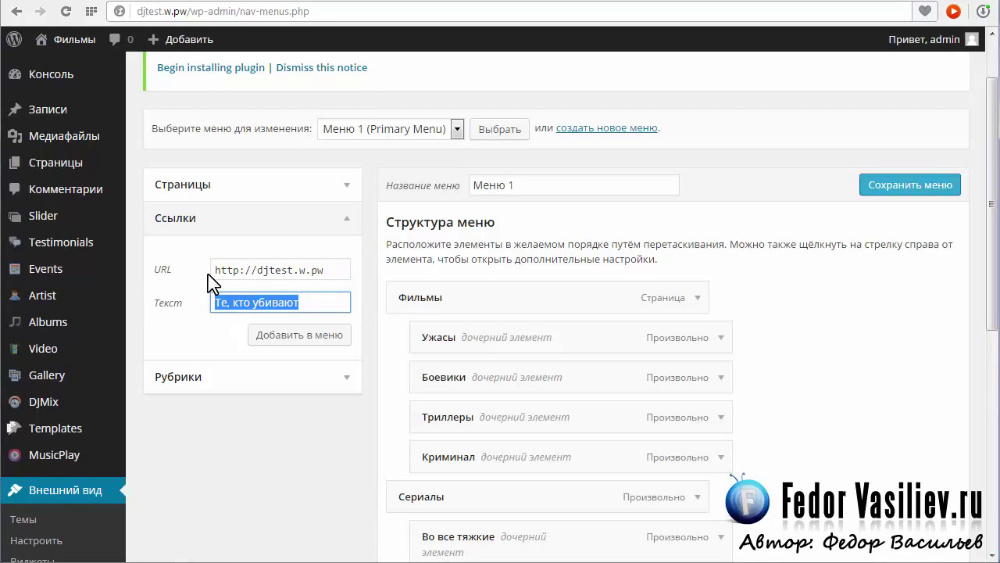
left_click_drag(329, 269, 174, 266)
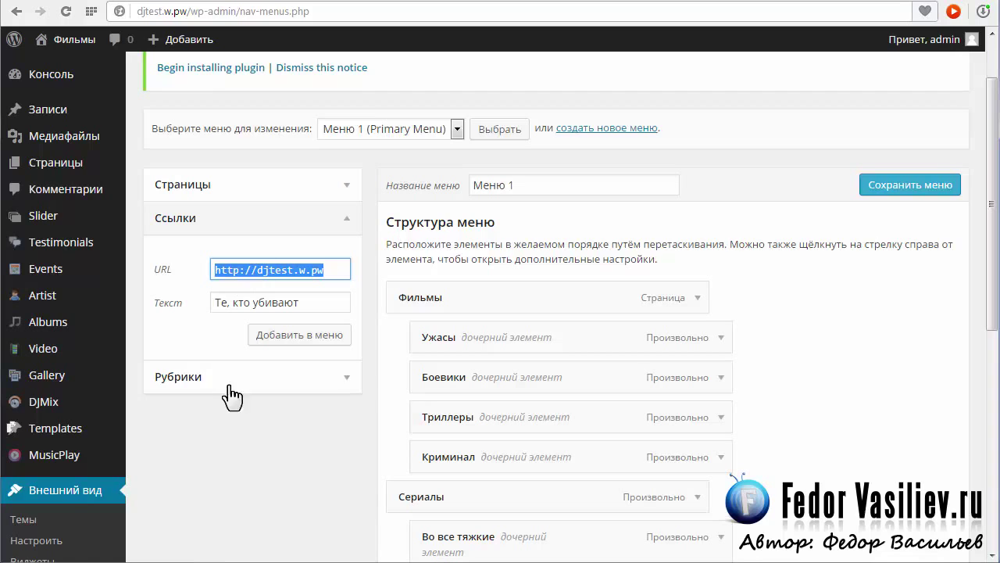
left_click(277, 336)
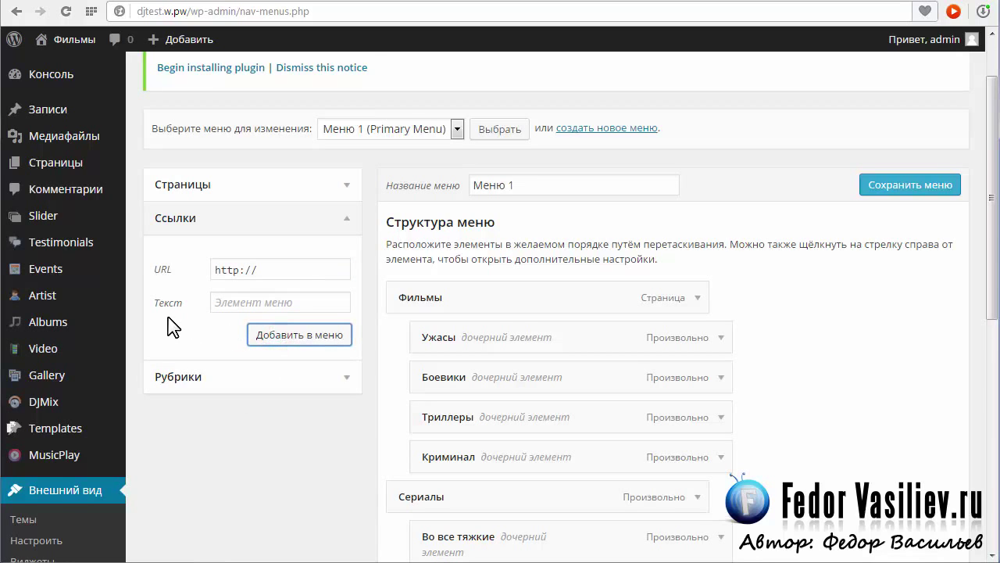
Nest the Те, кто убивают menu item under Сериалы, directly after Ходячие мертвецы.
scroll(266, 336, "down", 2)
left_click_drag(991, 371, 991, 432)
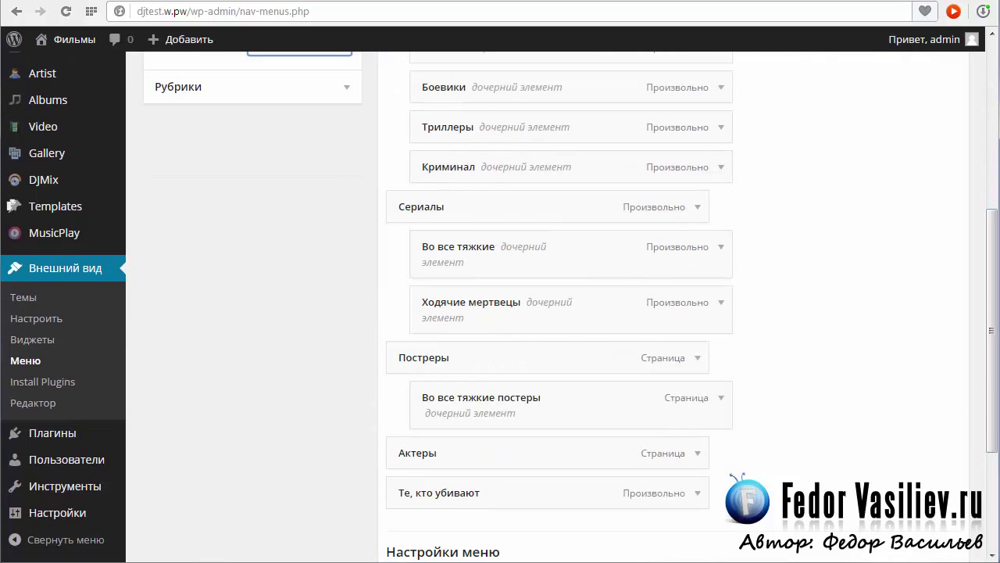
scroll(547, 312, "down", 2)
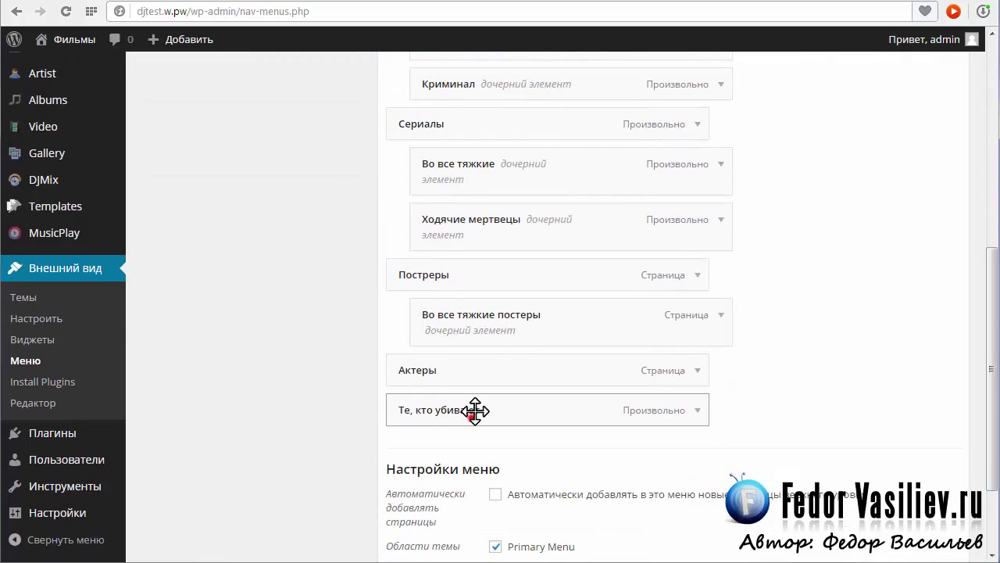
left_click_drag(473, 414, 501, 281)
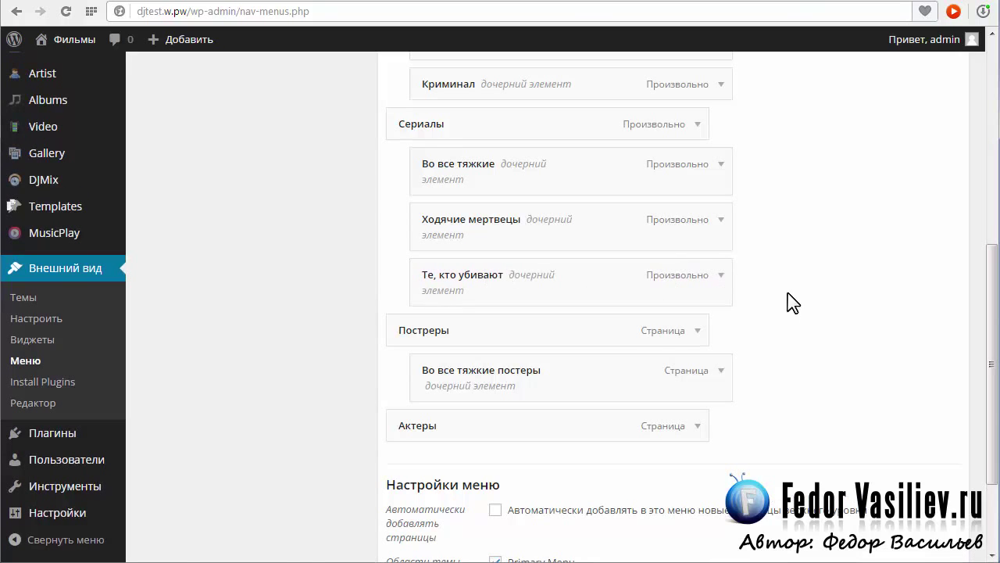
left_click(718, 279)
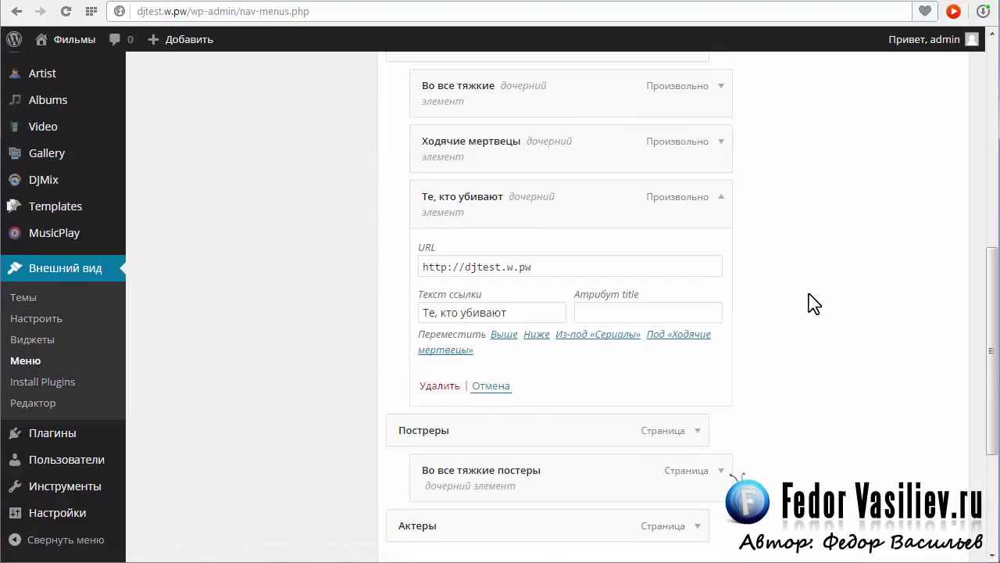
scroll(787, 298, "up", 1)
left_click(721, 352)
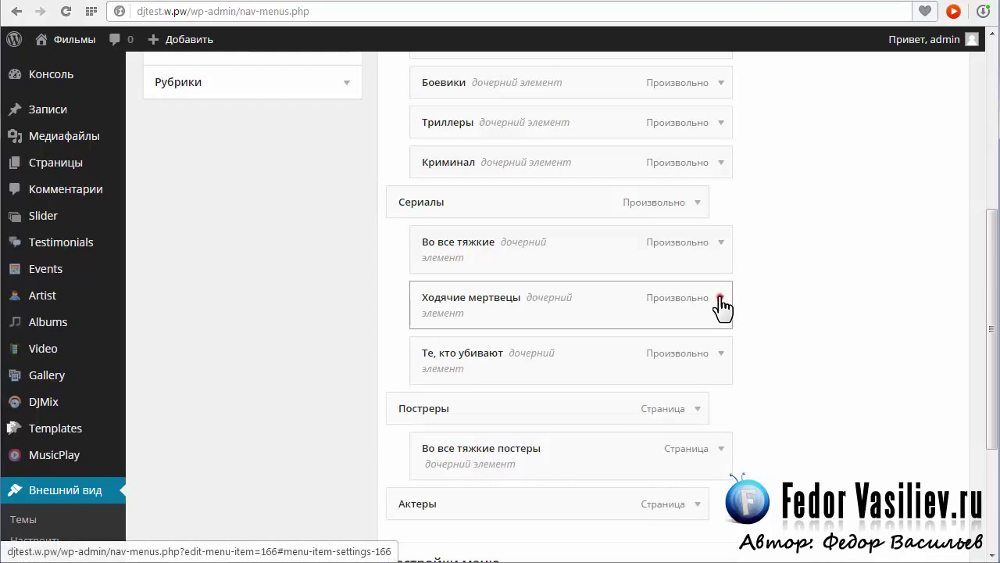
Copy the "label" segment from the URL of the Ходячие мертвецы menu item and collapse the item.
left_click(720, 303)
left_click_drag(539, 370, 569, 369)
right_click(562, 368)
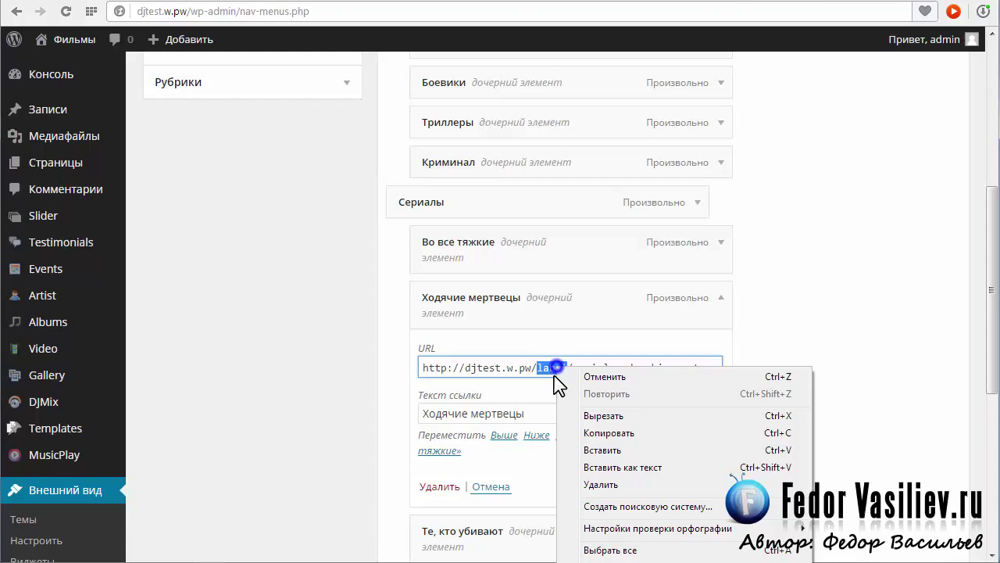
left_click(598, 435)
left_click(721, 302)
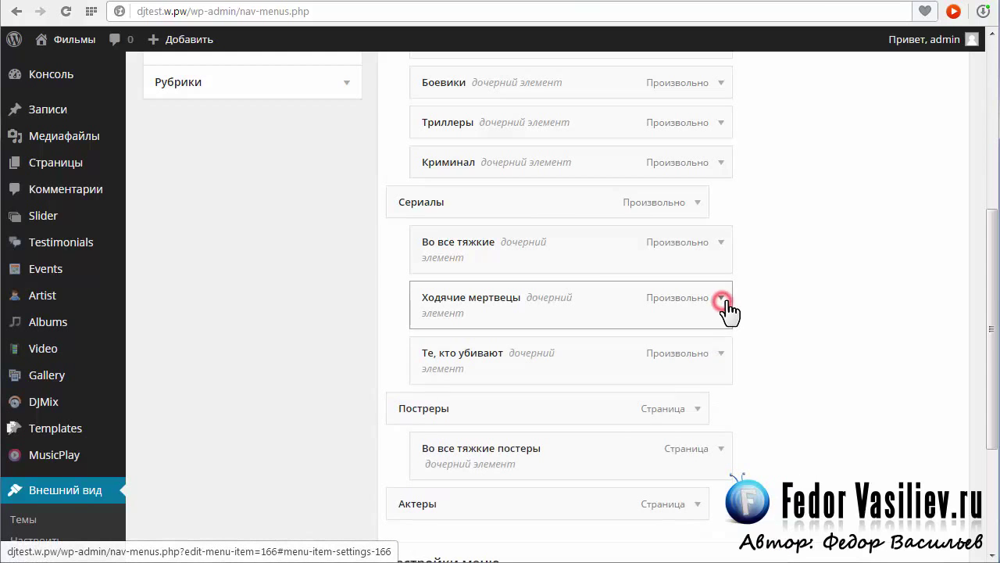
left_click(719, 355)
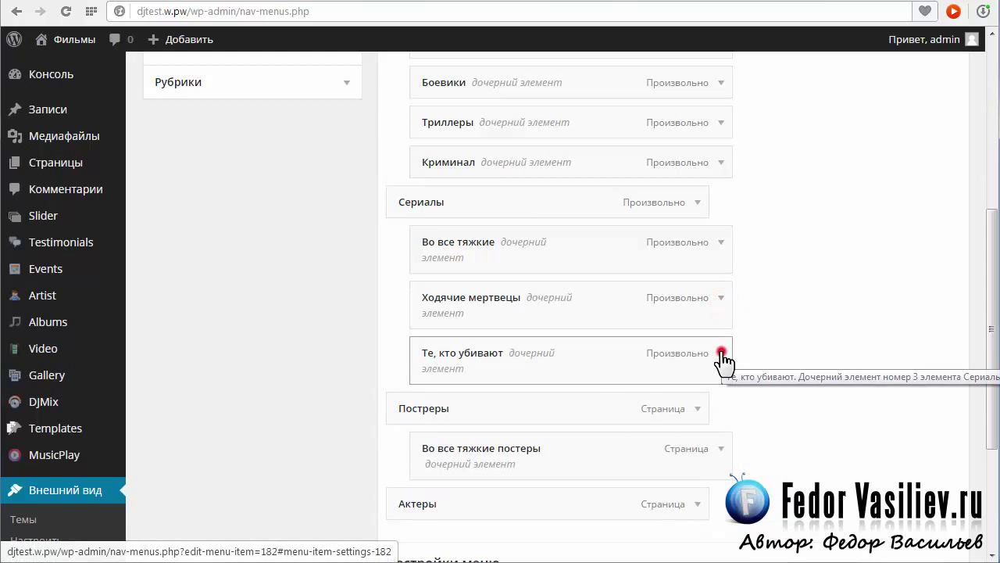
scroll(768, 340, "down", 1)
left_click(580, 347)
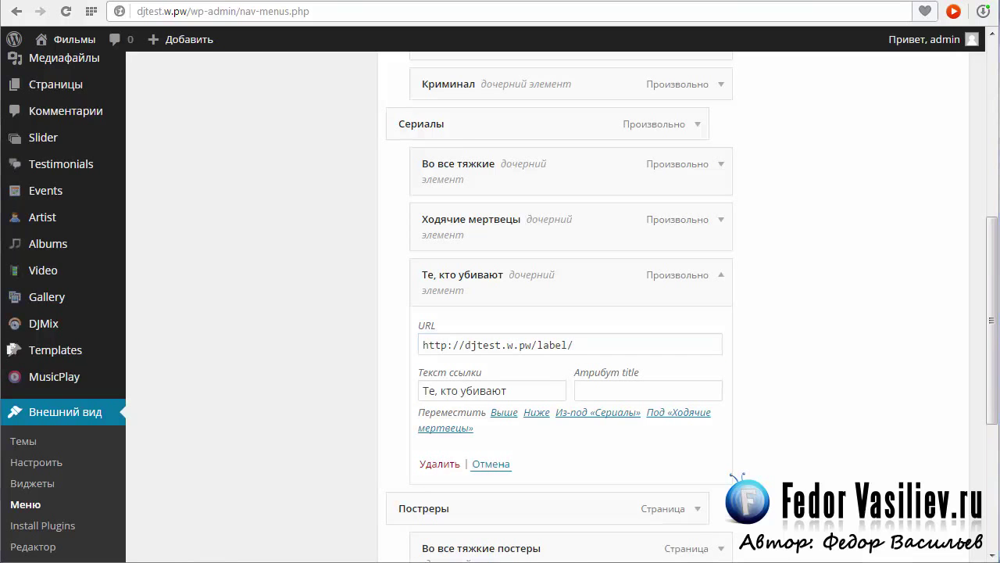
Copy the slug serial-te-kto-ubivayut from Notepad and append it to the Те, кто убивают menu item's URL.
key("alt+Tab")
left_click_drag(436, 358, 266, 356)
right_click(295, 353)
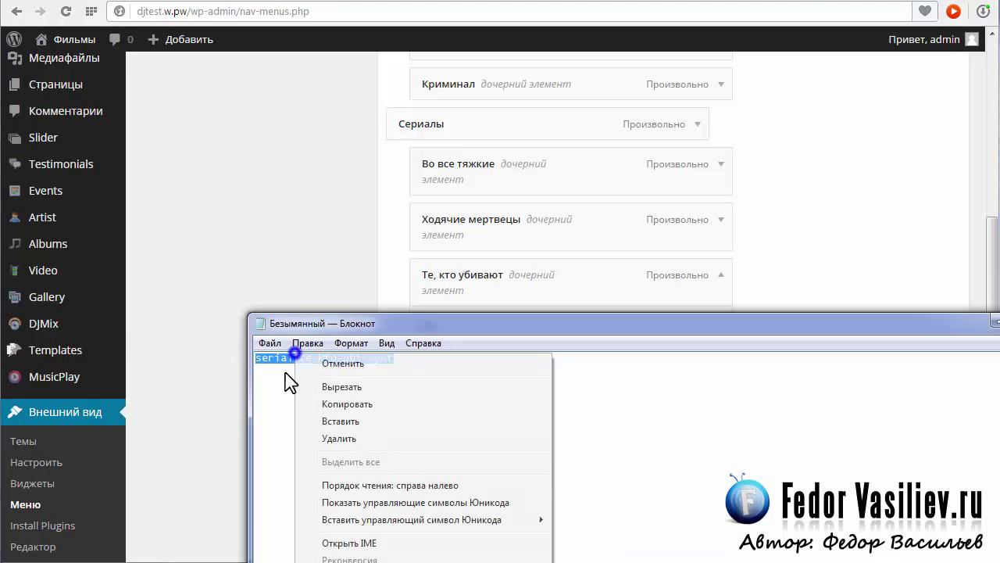
left_click(329, 404)
key("alt+Tab")
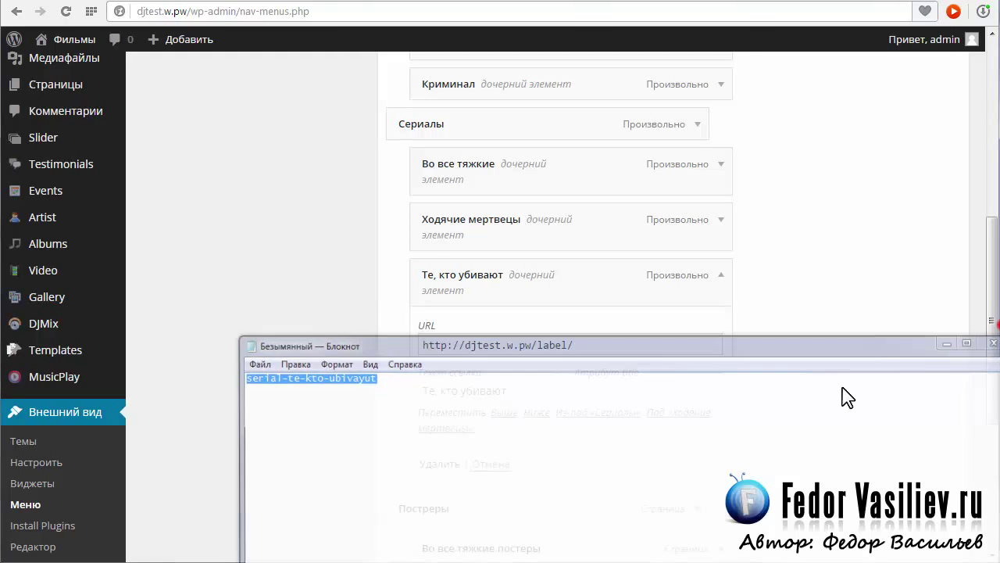
right_click(596, 347)
left_click(666, 432)
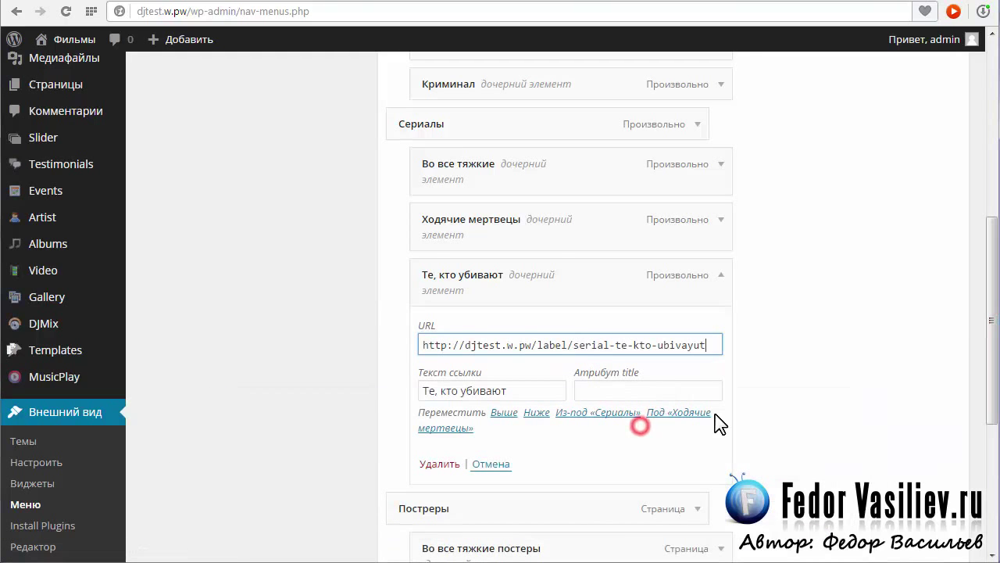
Collapse the Те, кто убивают item and save Меню 1.
left_click(721, 278)
scroll(821, 297, "up", 5)
left_click(883, 204)
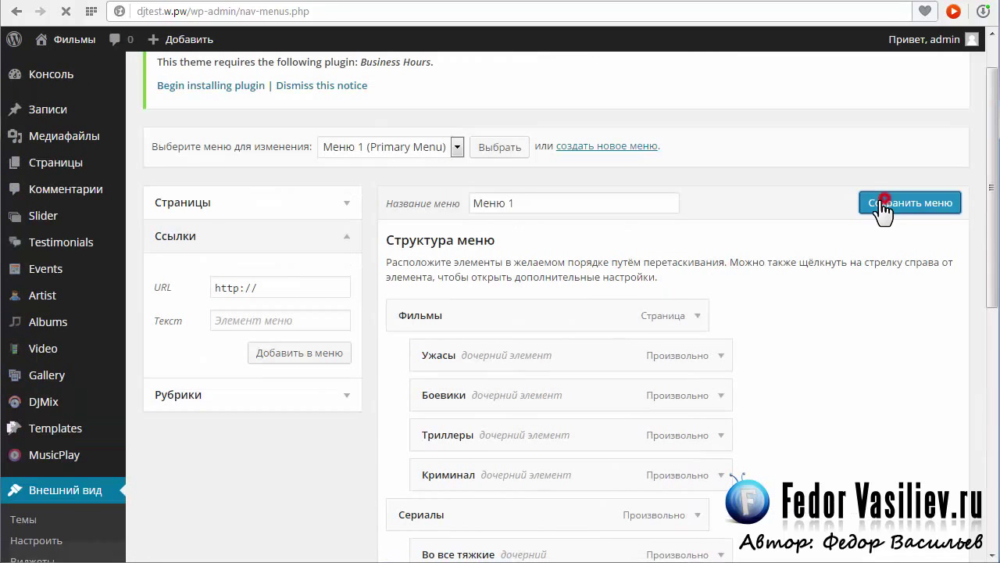
Start a new album and paste "Те, кто убивают" as its title.
mouse_move(39, 328)
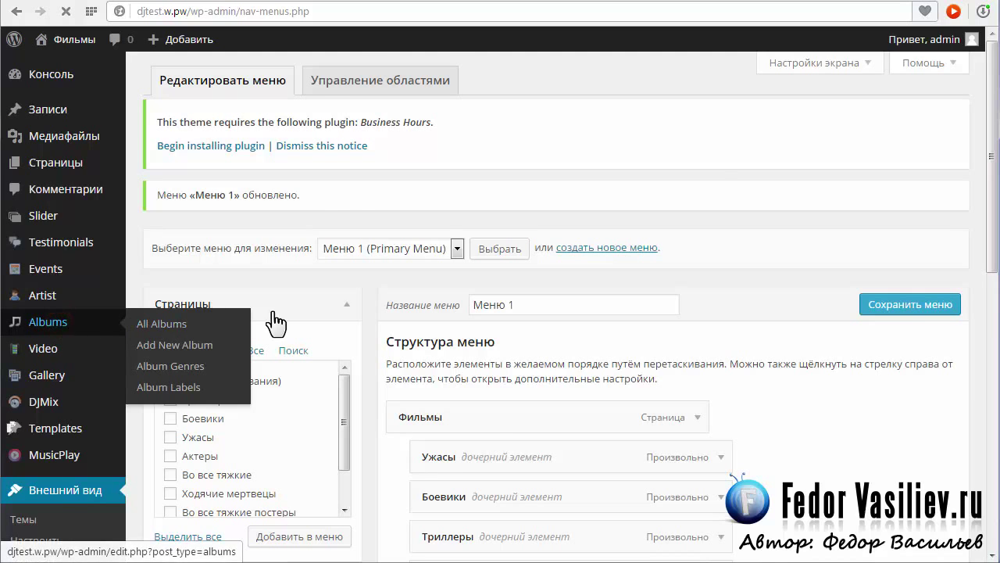
left_click(264, 80)
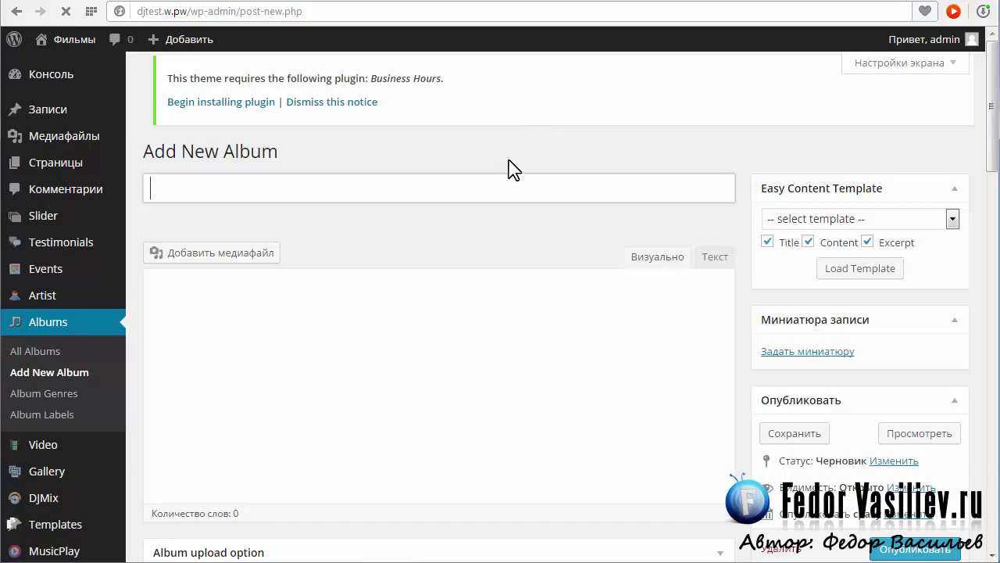
right_click(239, 122)
left_click(210, 116)
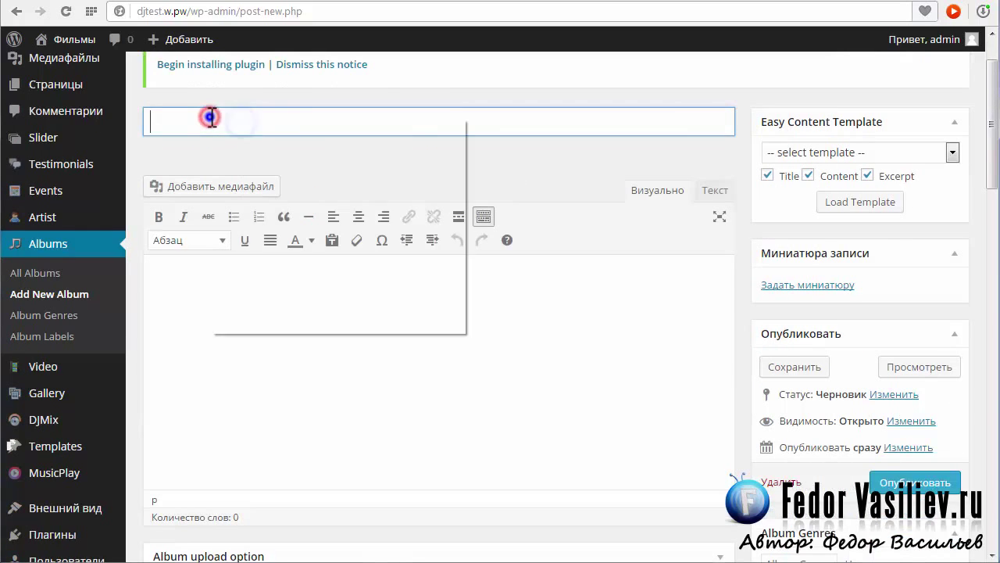
right_click(210, 116)
left_click(250, 217)
left_click(814, 284)
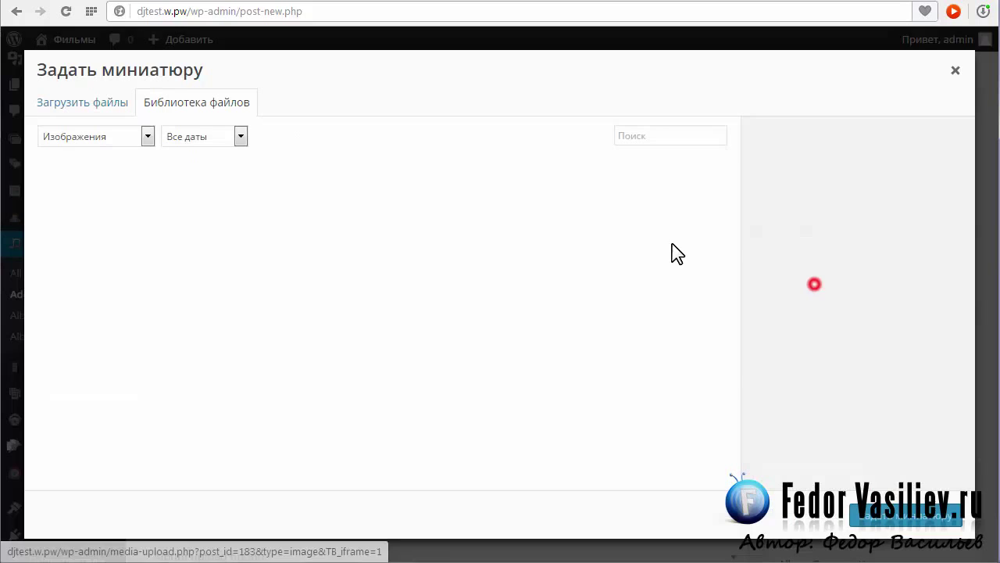
left_click(94, 103)
left_click(501, 297)
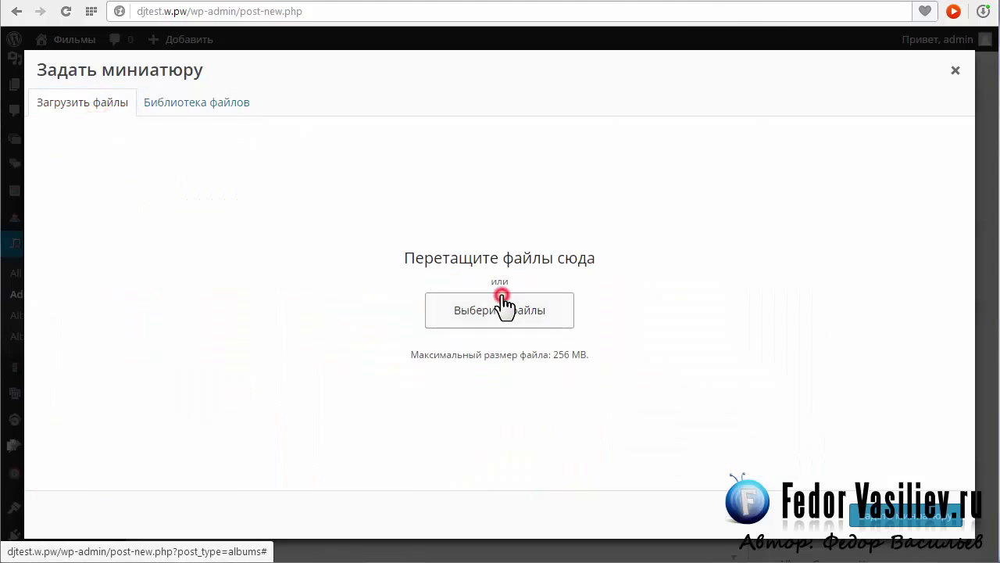
left_click(262, 192)
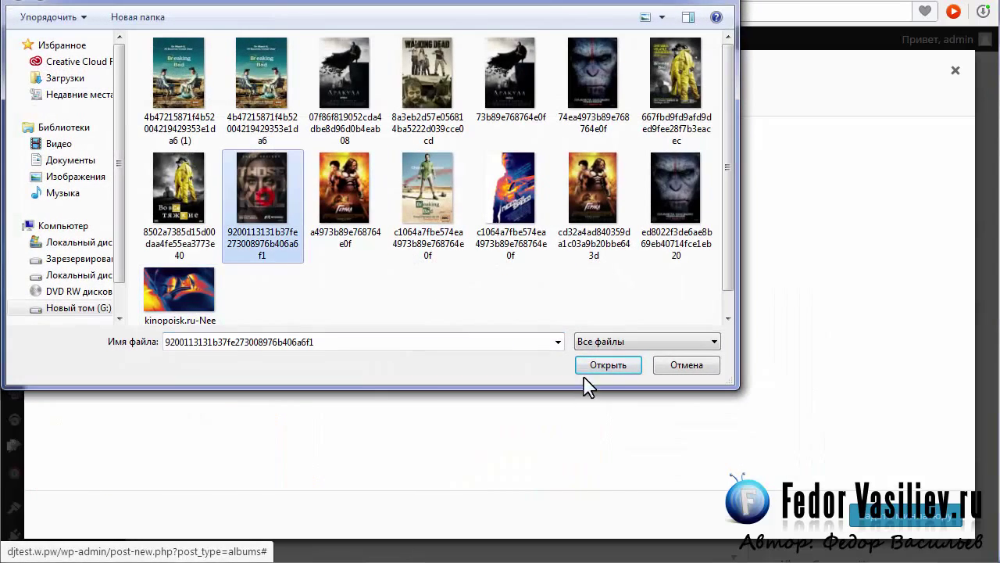
left_click(598, 368)
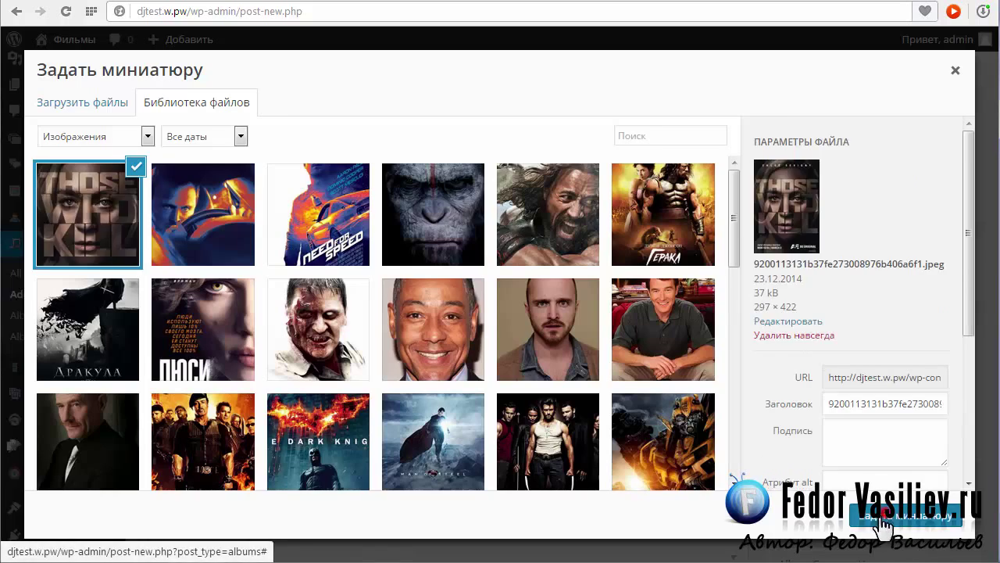
left_click(906, 517)
Assign the genres Боевики, криминал and триллеры to the album.
scroll(480, 380, "down", 2)
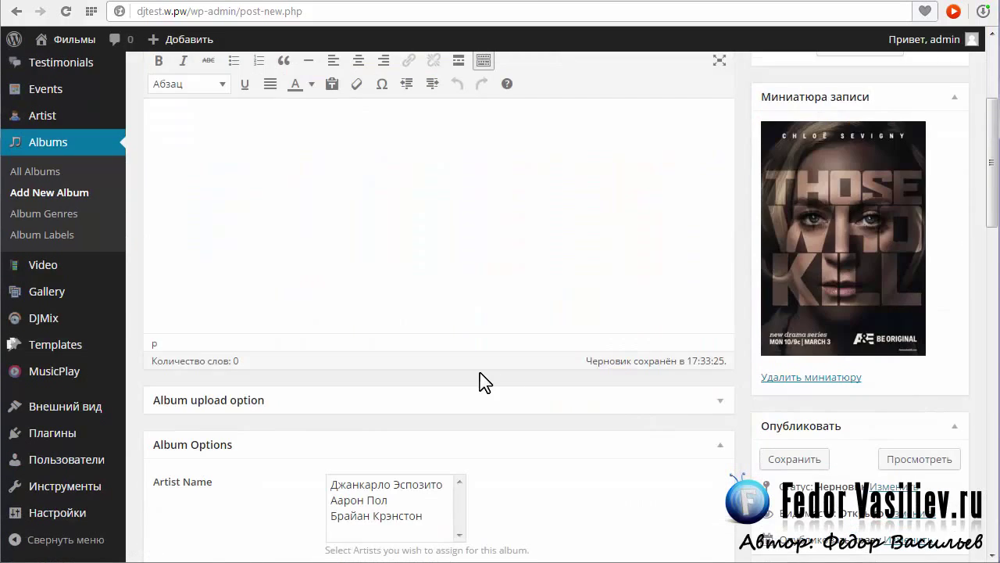
scroll(183, 389, "up", 3)
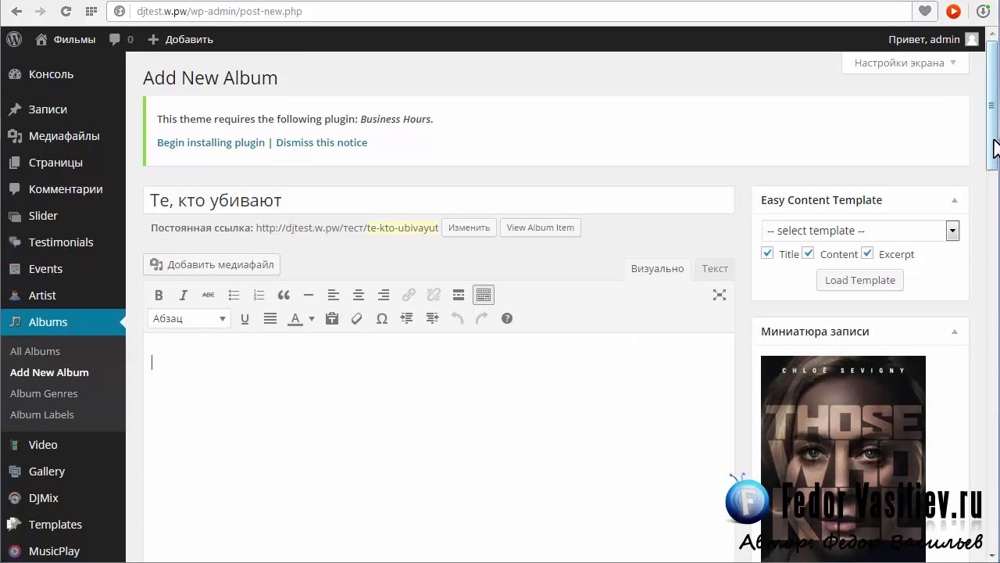
left_click_drag(996, 149, 997, 205)
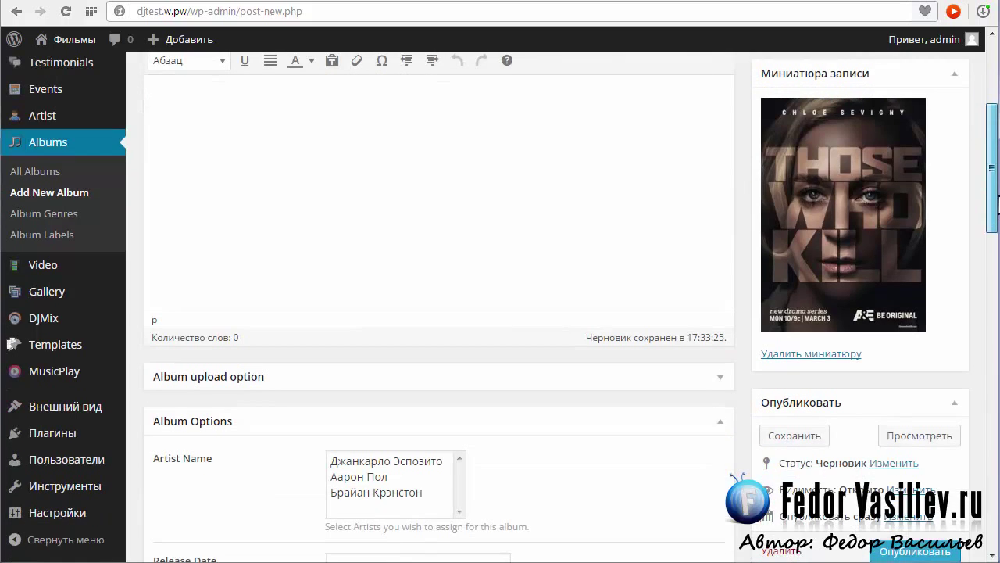
scroll(793, 379, "down", 4)
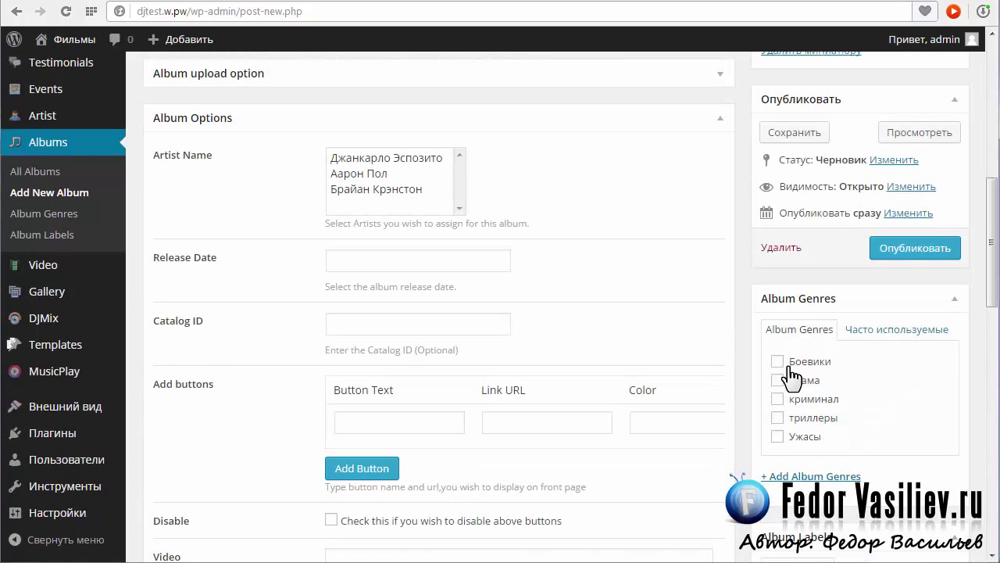
left_click(778, 417)
left_click(777, 398)
scroll(297, 342, "up", 1)
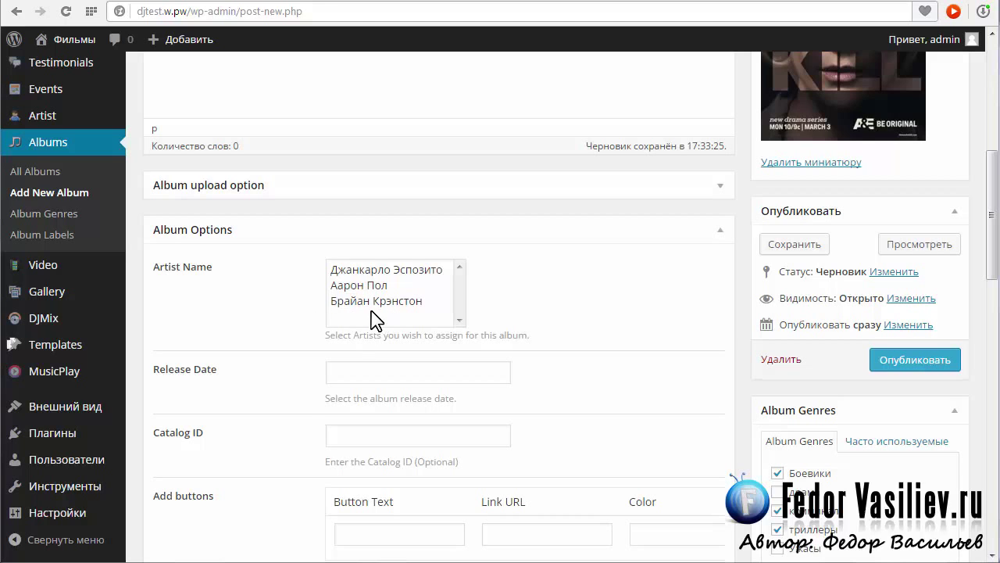
Assign the label Сериал Те, кто убивают to the album.
scroll(988, 258, "down", 6)
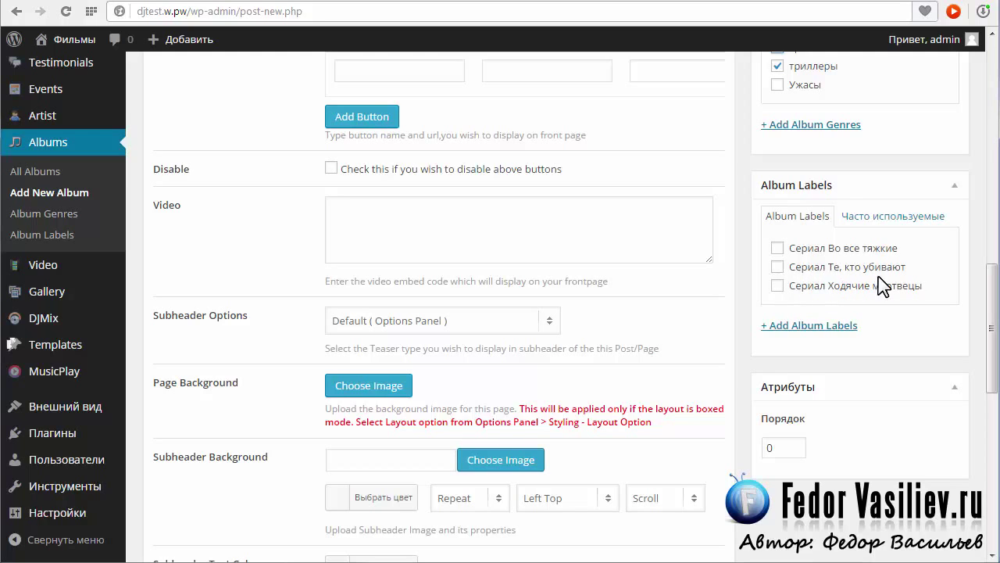
left_click(777, 267)
scroll(989, 362, "down", 5)
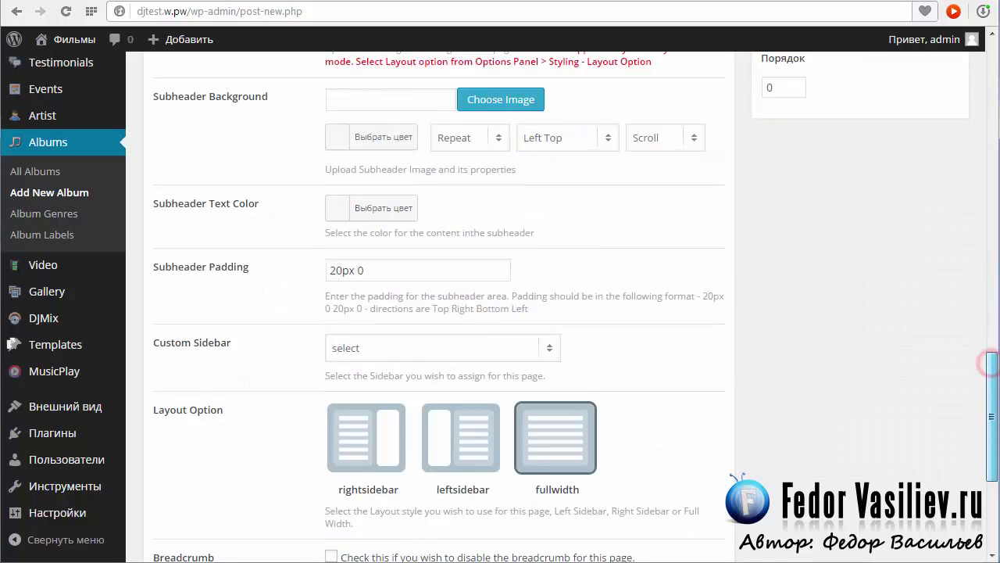
Publish the album and open the site's home page from the Need for Speed page.
left_click_drag(989, 362, 860, 444)
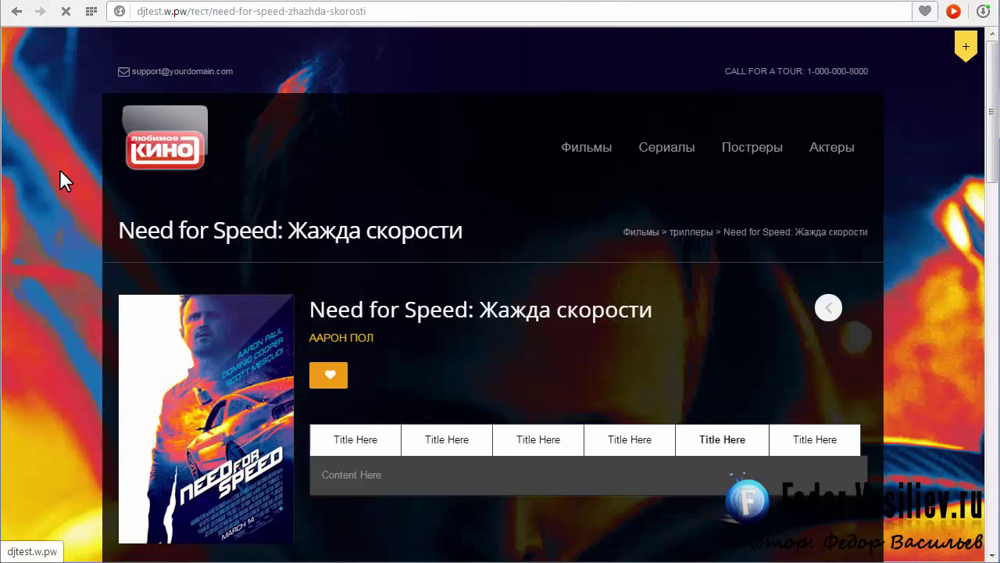
left_click(79, 150)
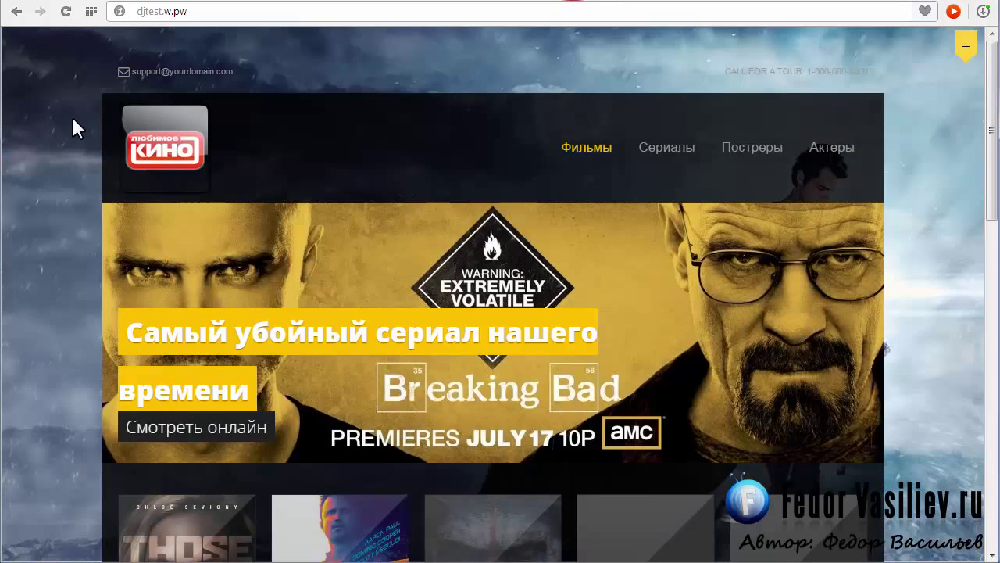
Open the Те, кто убивают series page from the site's Сериалы entries and check its album card.
mouse_move(656, 149)
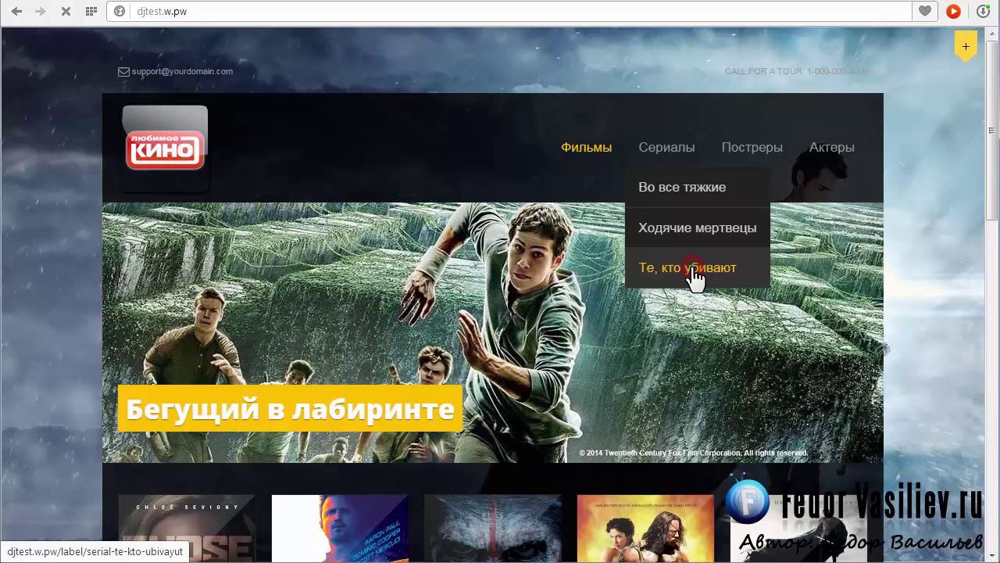
left_click(695, 274)
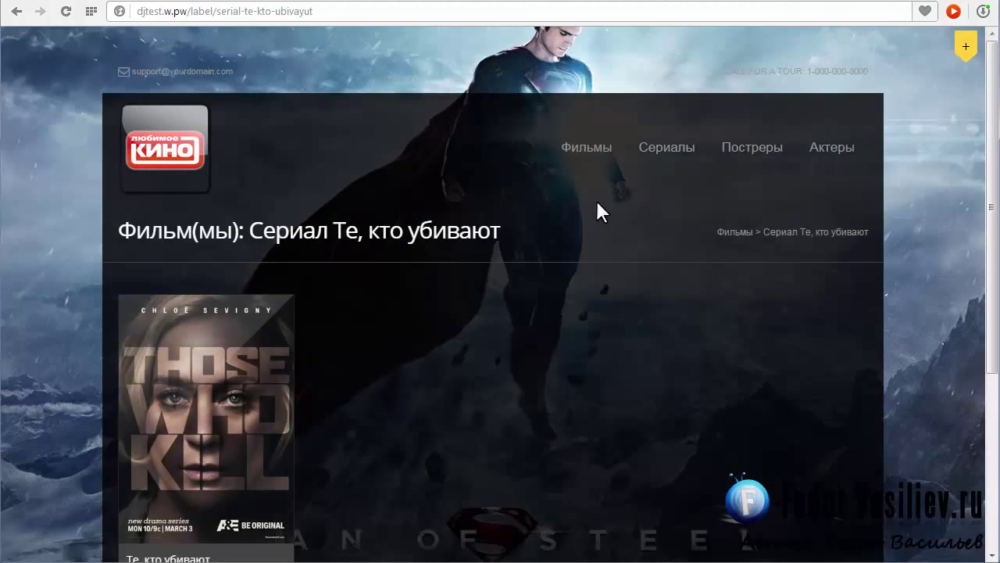
left_click_drag(986, 148, 991, 192)
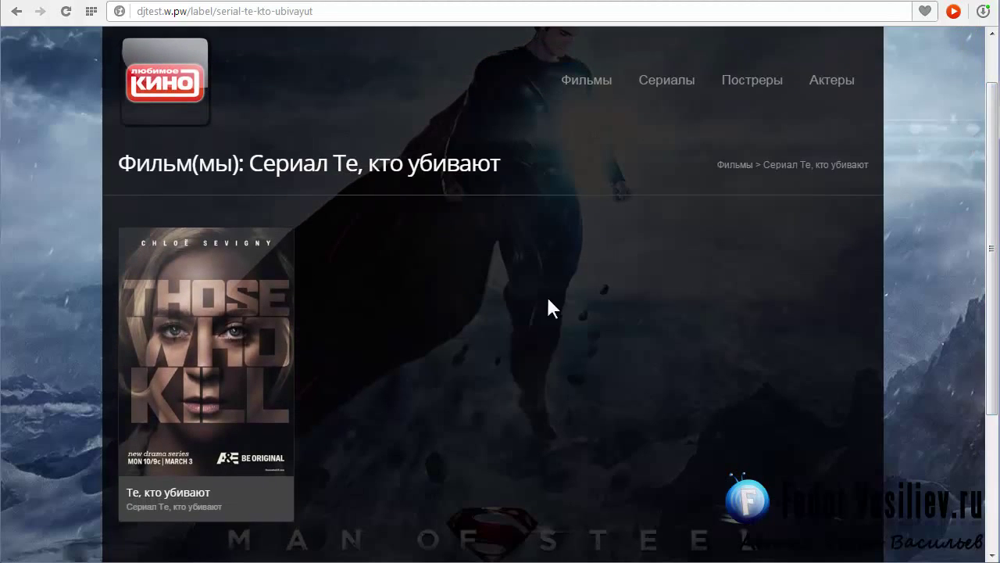
scroll(469, 274, "down", 1)
scroll(468, 274, "up", 2)
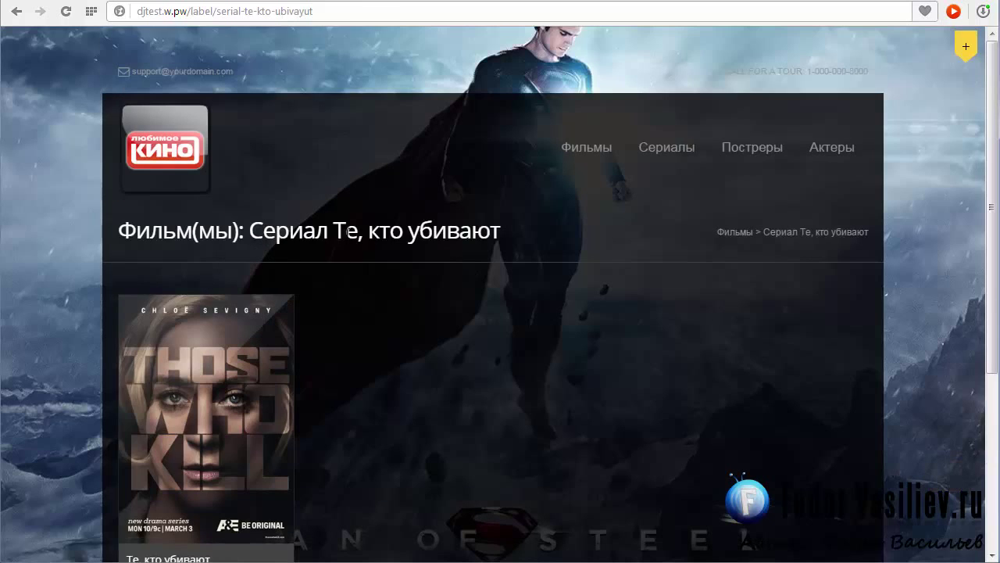
scroll(358, 231, "down", 2)
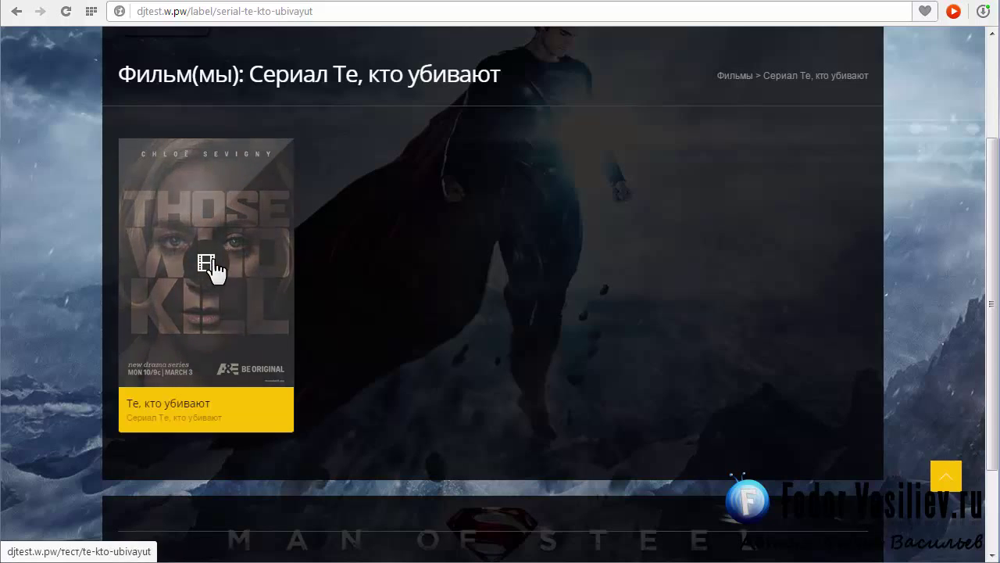
scroll(364, 307, "up", 1)
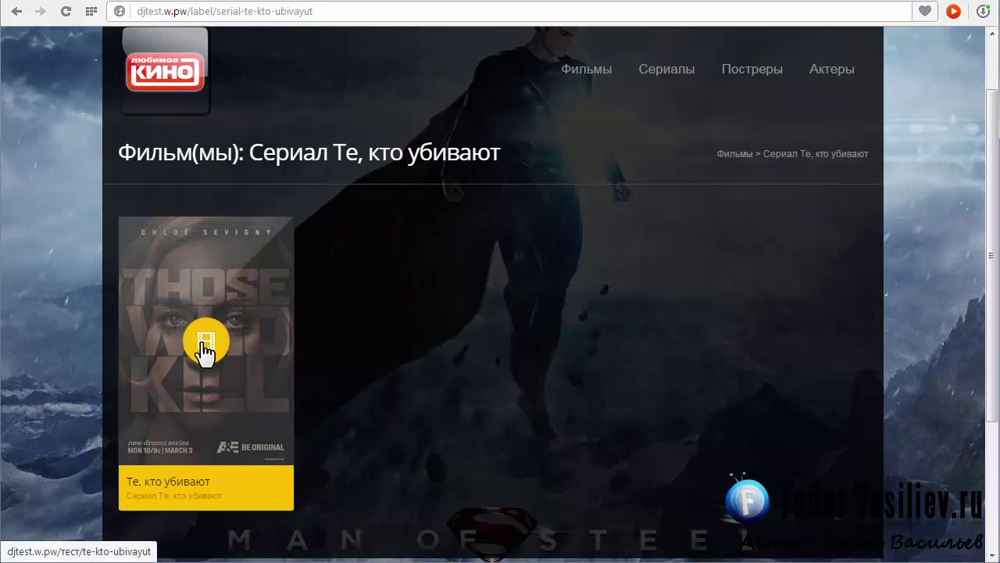
scroll(589, 391, "up", 2)
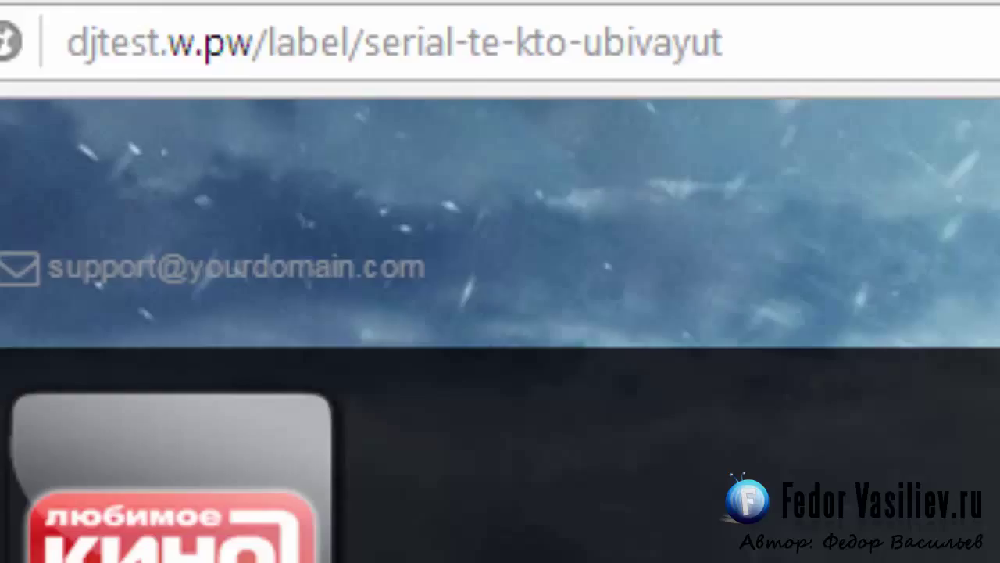
Examine the series page address, highlighting the domain, the label segment and the slug serial-te-kto-ubivayut.
left_click(212, 44)
left_click(207, 20)
left_click(265, 43)
key("shift+Home")
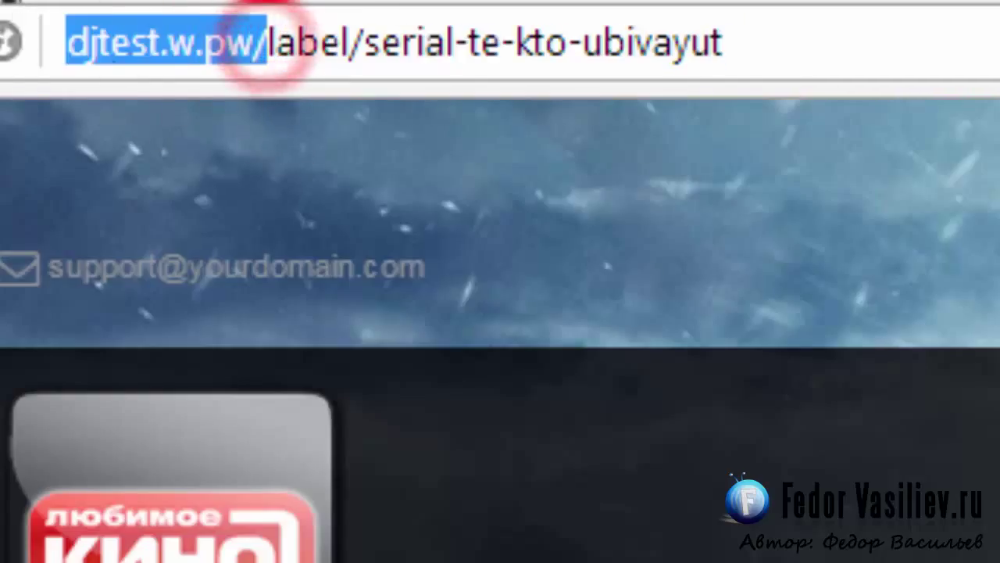
left_click(149, 43)
left_click(349, 44)
left_click_drag(357, 43, 261, 44)
left_click(295, 43)
left_click_drag(352, 43, 168, 44)
left_click(305, 43)
left_click_drag(813, 46, 364, 47)
left_click(476, 49)
left_click(769, 31)
left_click_drag(724, 45, 366, 44)
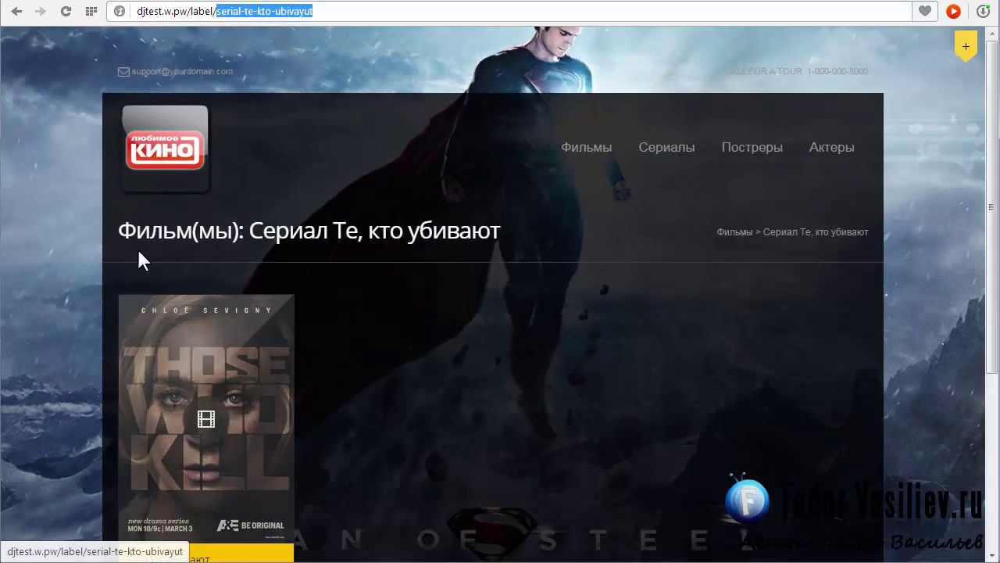
Review the Те, кто убивают label page, then return to the site's home page and look through the album posters.
scroll(138, 257, "down", 2)
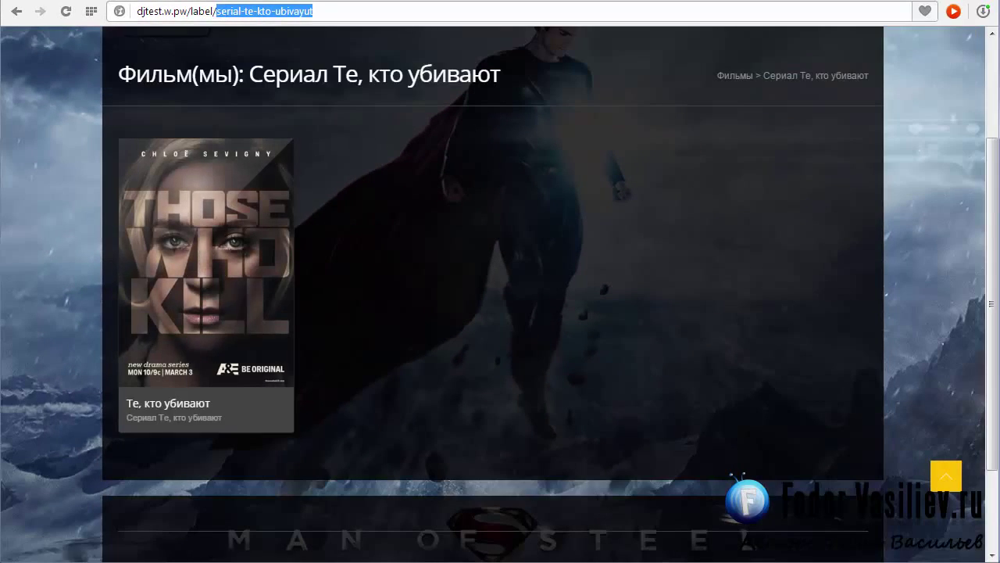
left_click(329, 265)
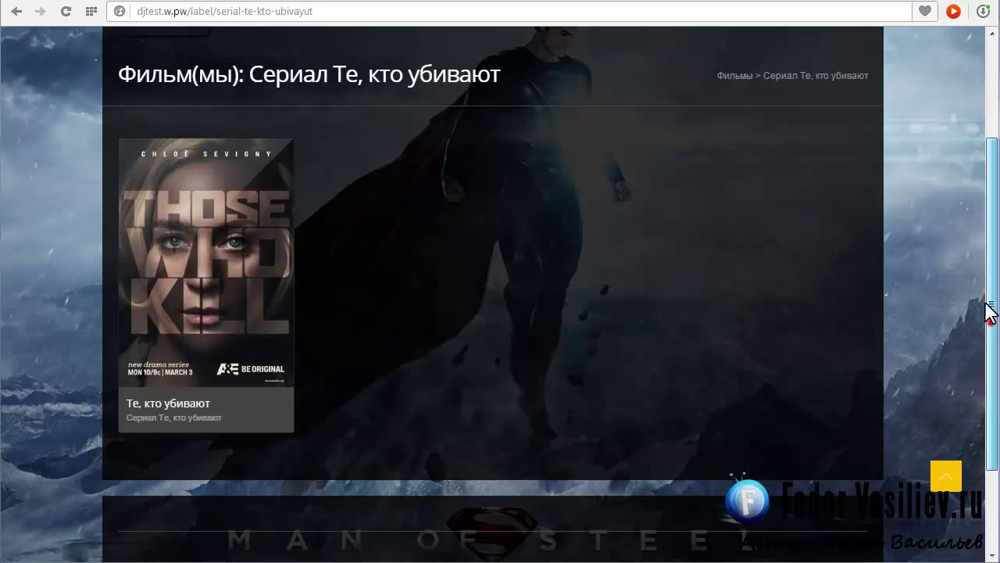
left_click_drag(991, 364, 991, 321)
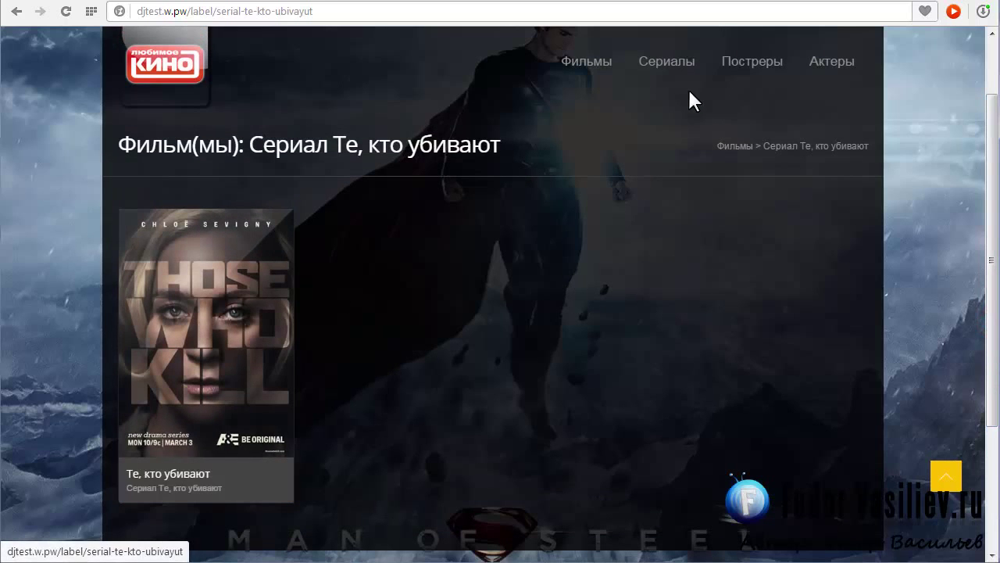
mouse_move(683, 68)
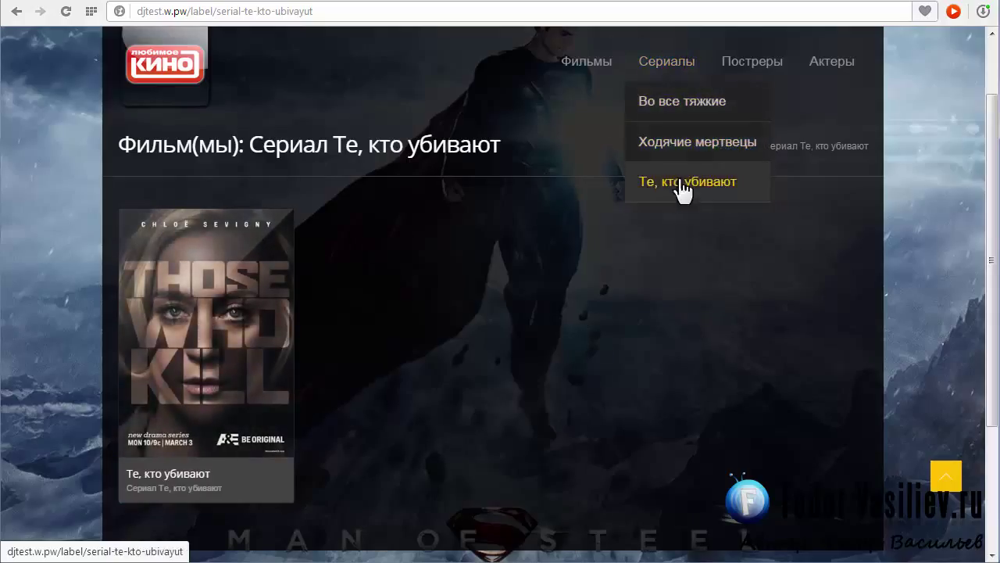
left_click(169, 70)
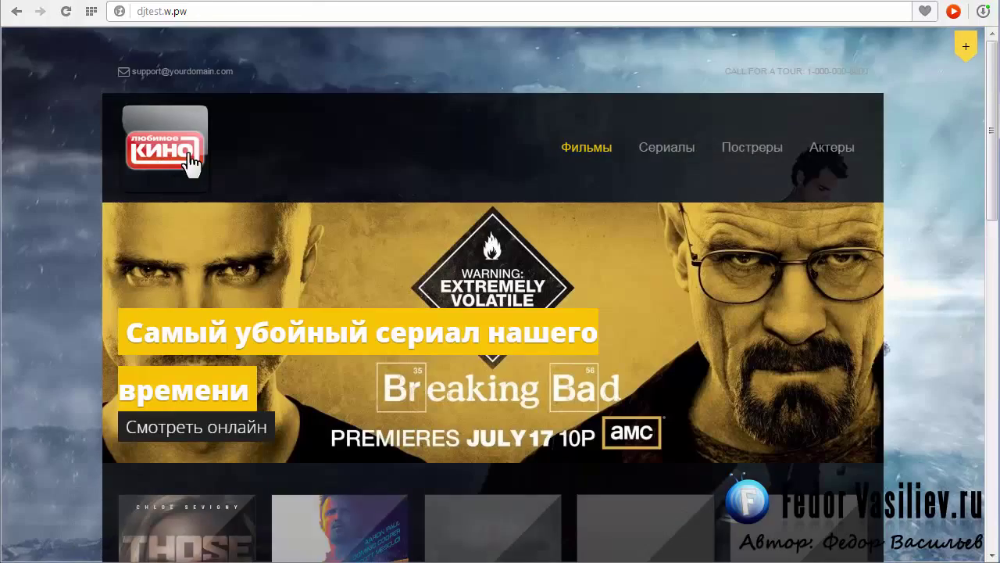
scroll(397, 102, "down", 4)
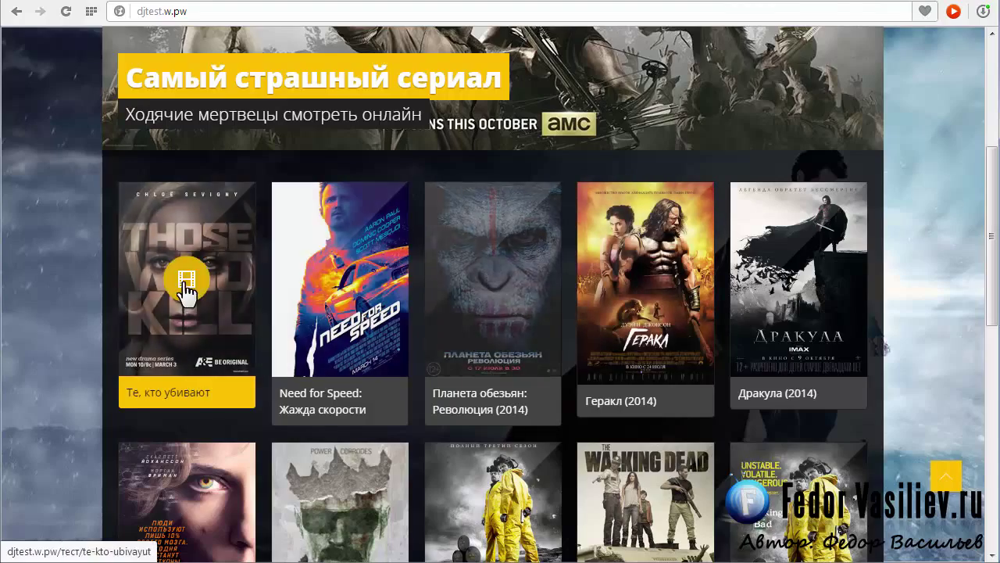
scroll(530, 281, "down", 4)
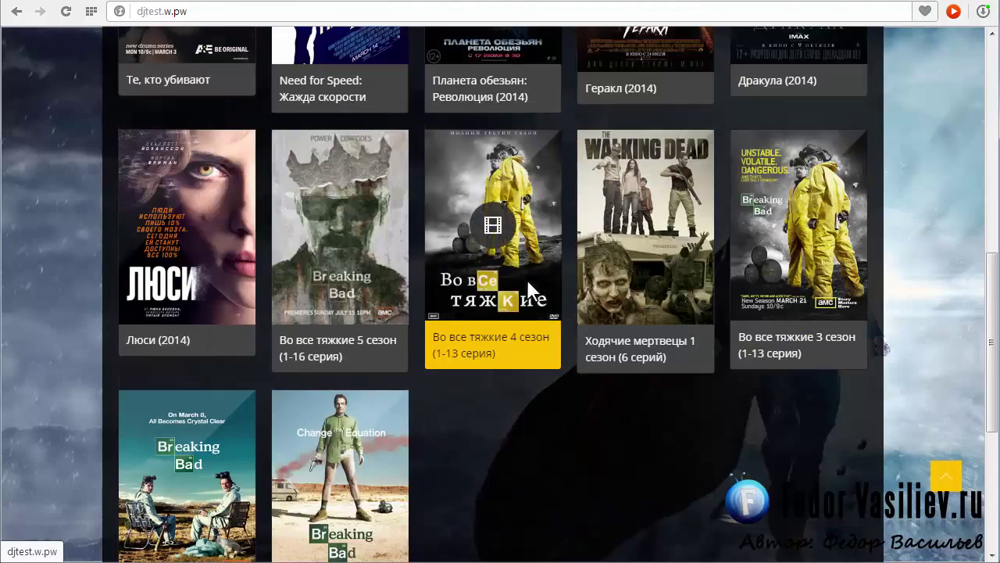
scroll(528, 282, "up", 5)
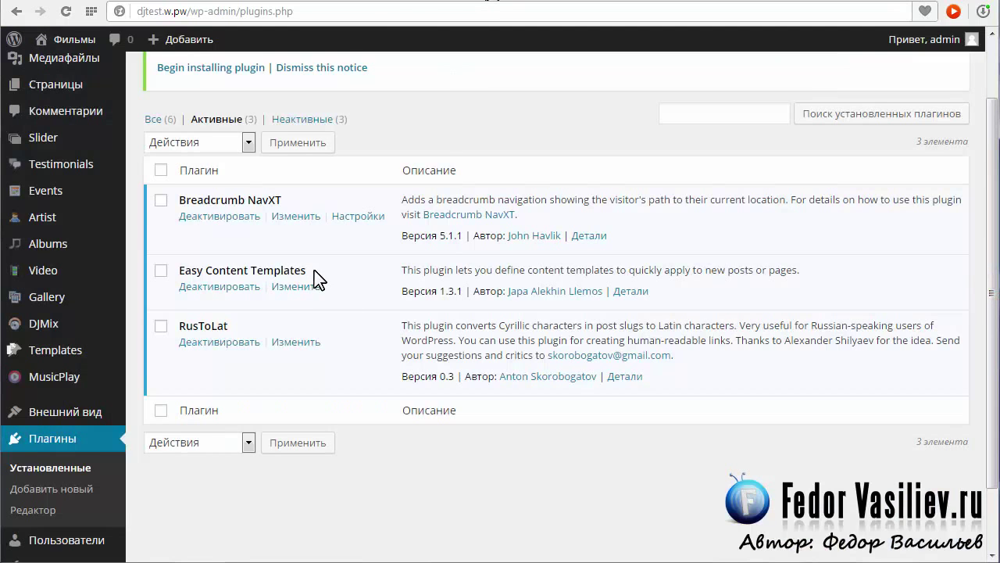
Copy the name of the Easy Content Templates plugin from the active plugins list in the WordPress admin.
left_click_drag(269, 268, 181, 269)
key("ctrl+c")
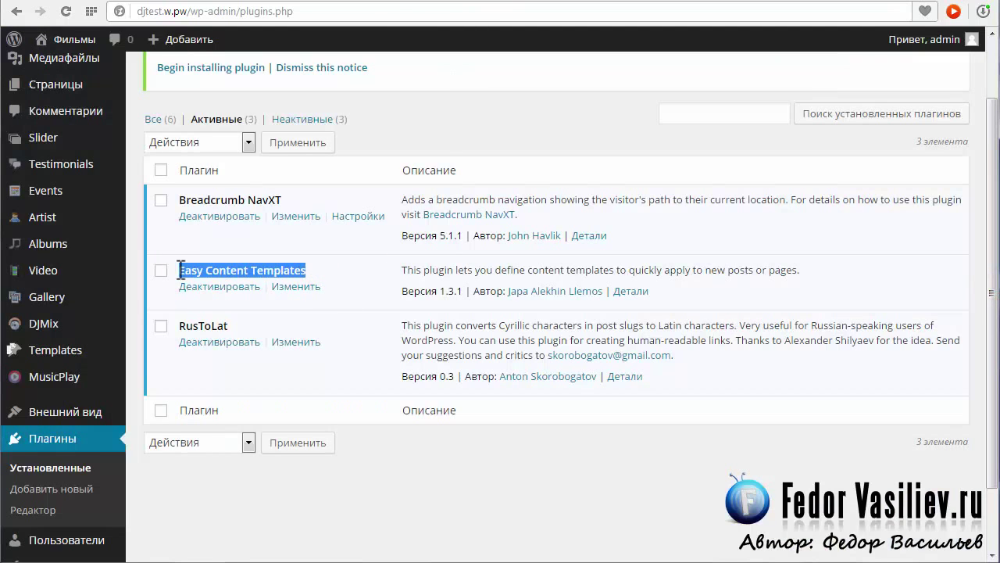
left_click(316, 270)
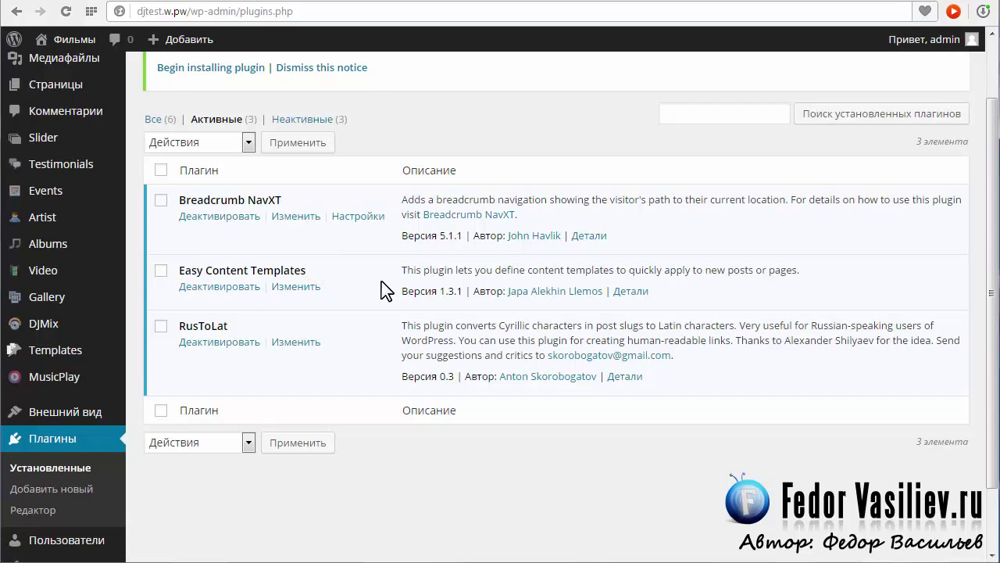
left_click_drag(314, 271, 190, 272)
left_click(345, 273)
scroll(346, 279, "down", 1)
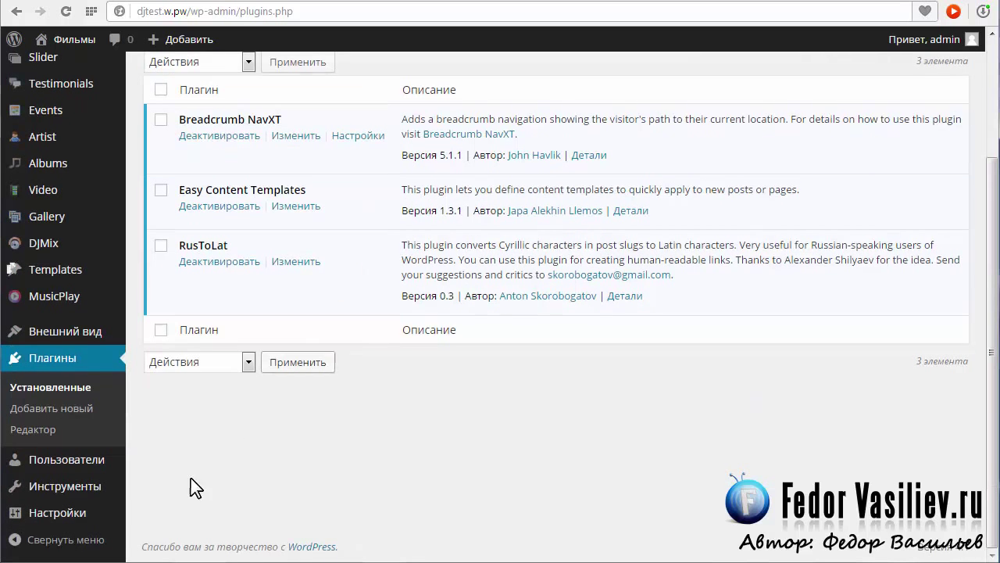
Search the plugins available for installation for Easy Content Templates.
mouse_move(61, 478)
left_click(38, 408)
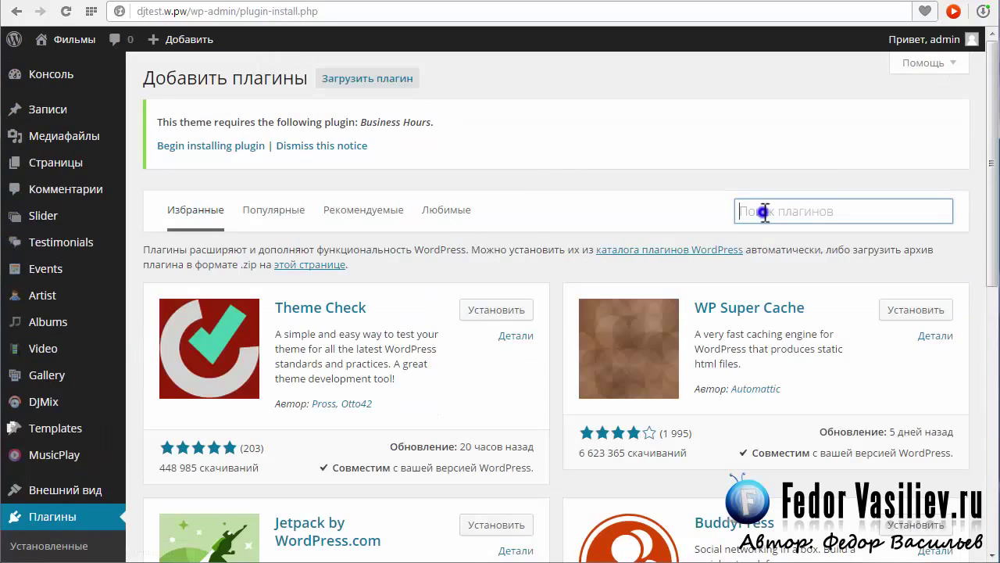
right_click(756, 211)
left_click(809, 292)
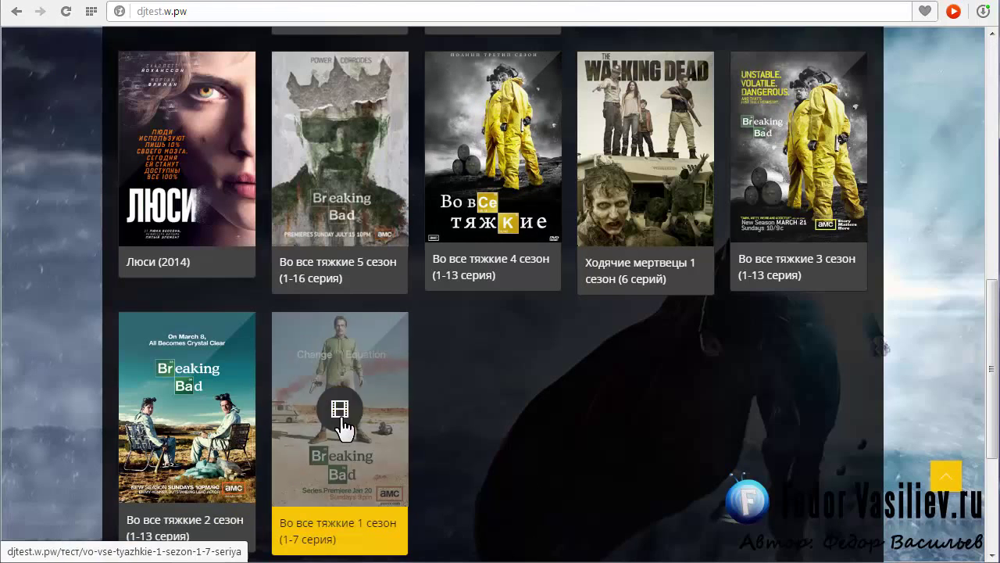
Open the album Во все тяжкие 1 сезон (1-7 серия) and view its Премьера, Постеры, Награды, Саундтрек, Заказать and Трейлеры sections.
left_click(341, 408)
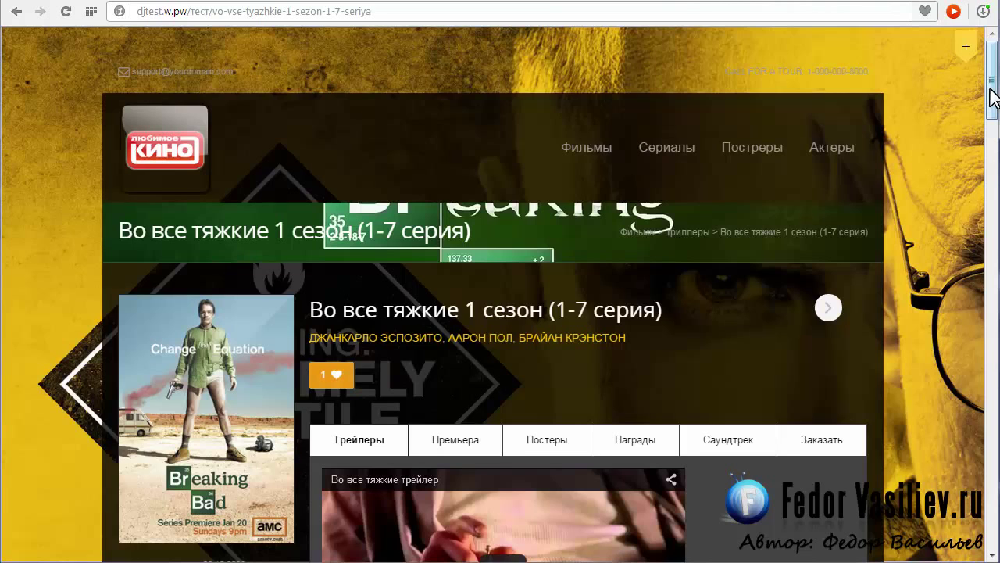
left_click_drag(992, 98, 993, 125)
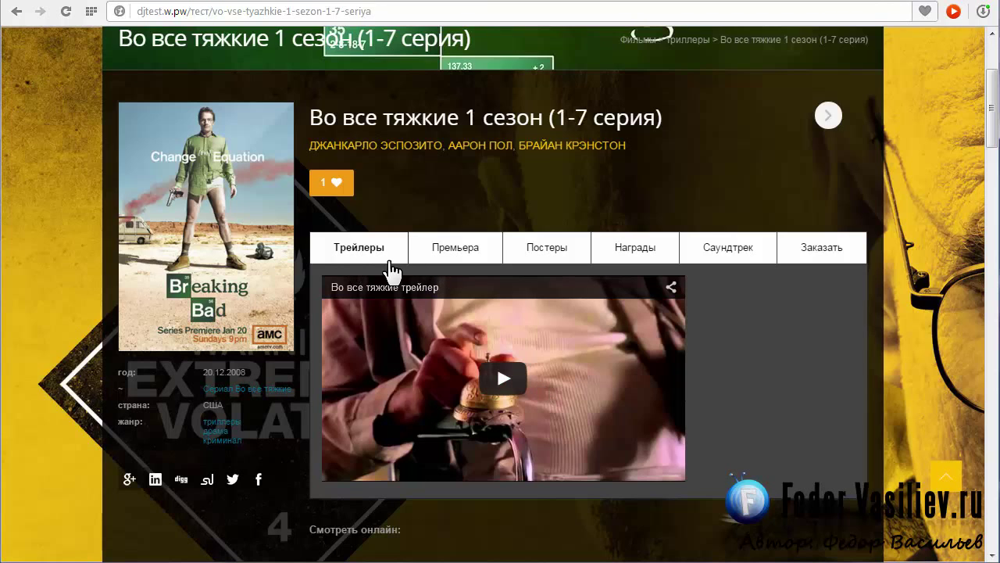
left_click(455, 252)
left_click(529, 252)
left_click(617, 248)
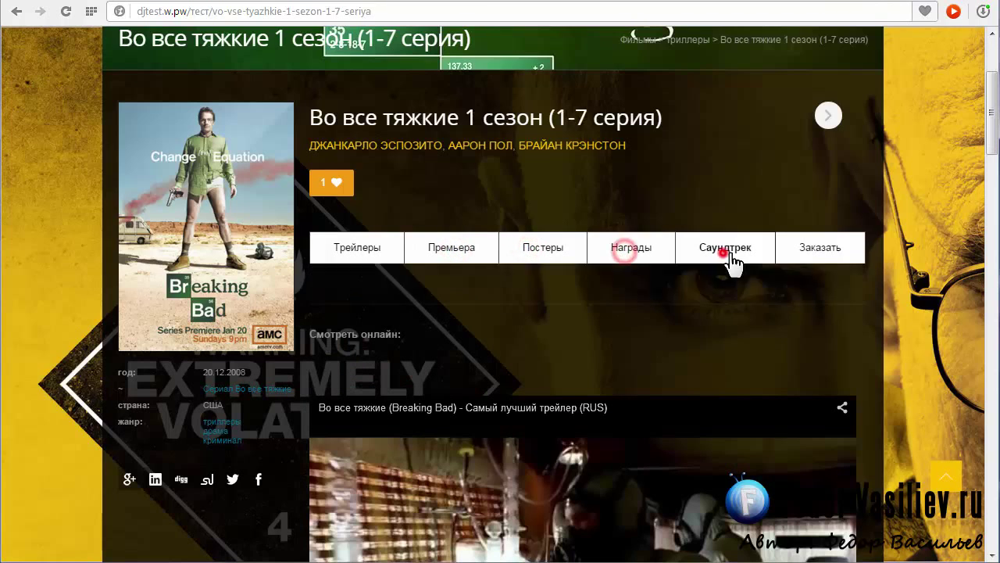
left_click(723, 249)
left_click(809, 247)
left_click(351, 249)
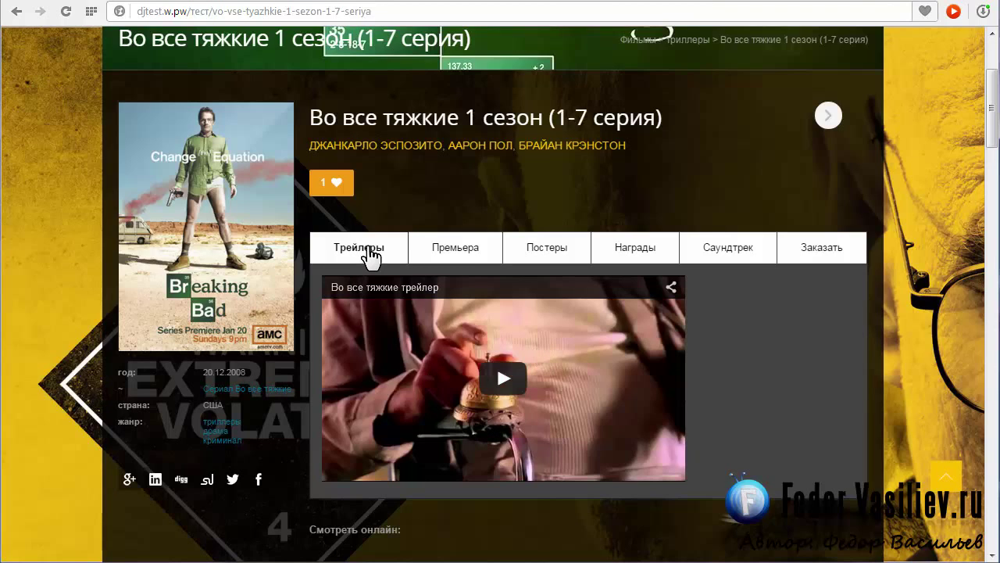
Examine the album page's layout, including the poster, actor links, trailer section and the Смотреть онлайн video.
left_click_drag(996, 139, 994, 163)
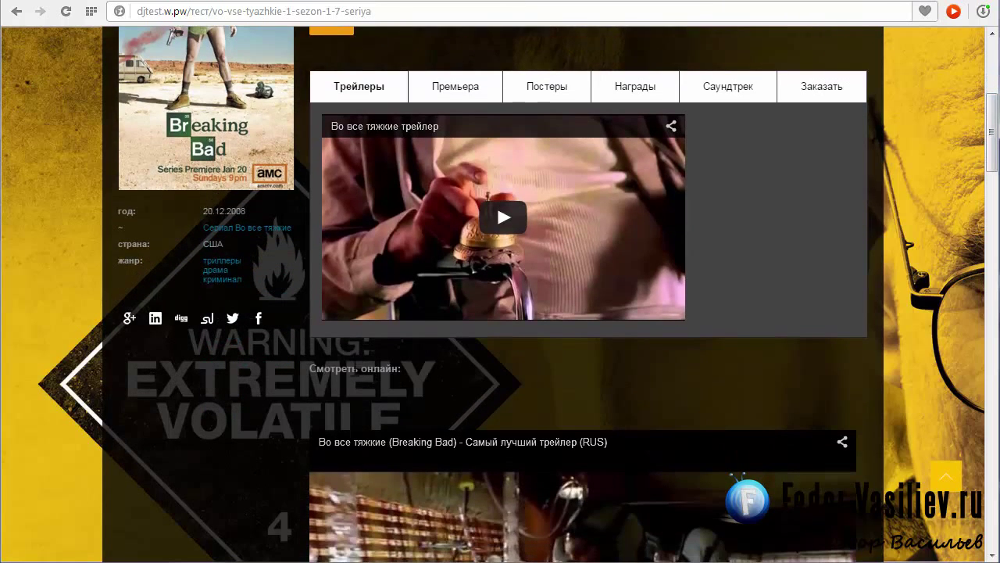
scroll(355, 367, "down", 1)
scroll(367, 298, "down", 1)
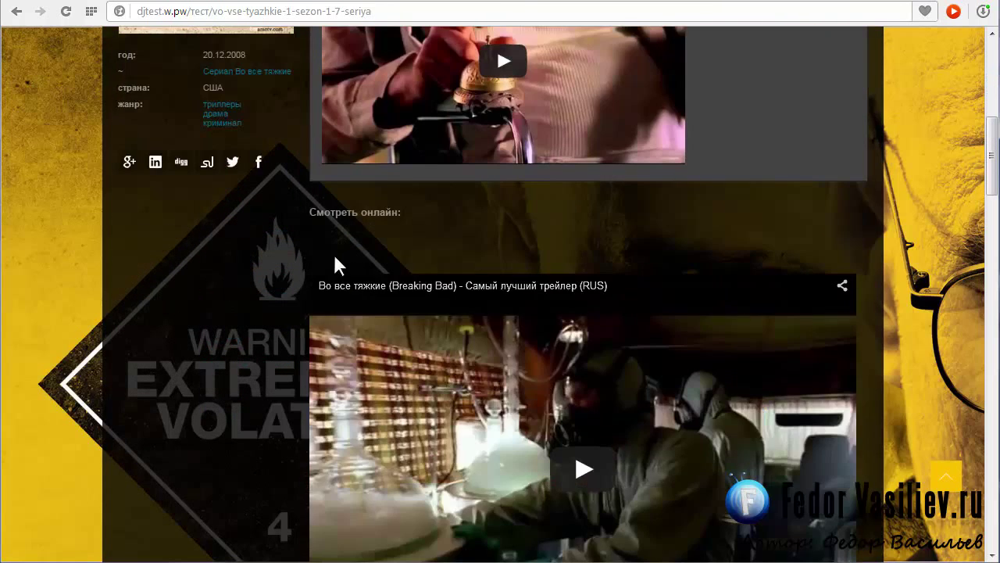
scroll(335, 263, "up", 4)
scroll(495, 360, "down", 2)
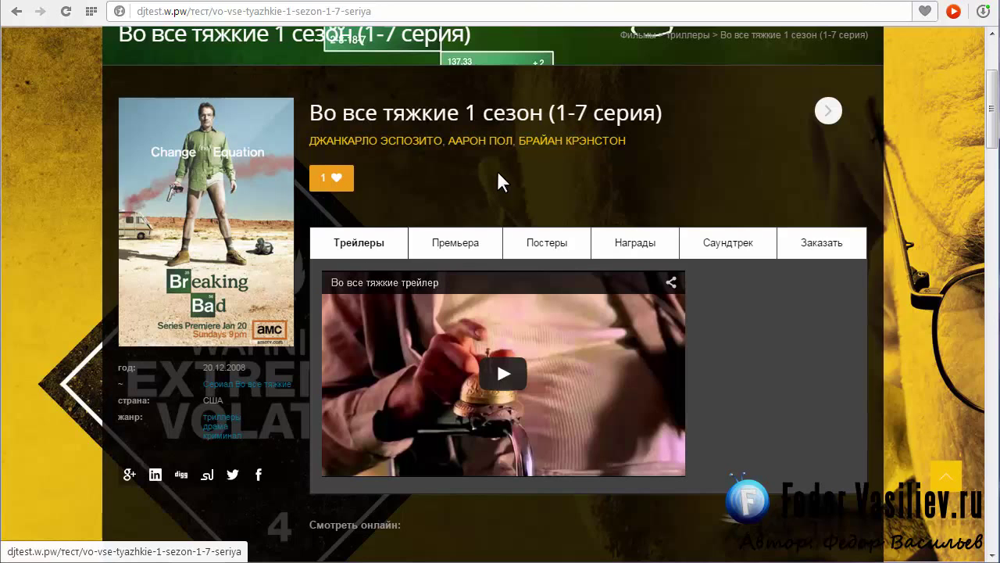
scroll(469, 258, "up", 2)
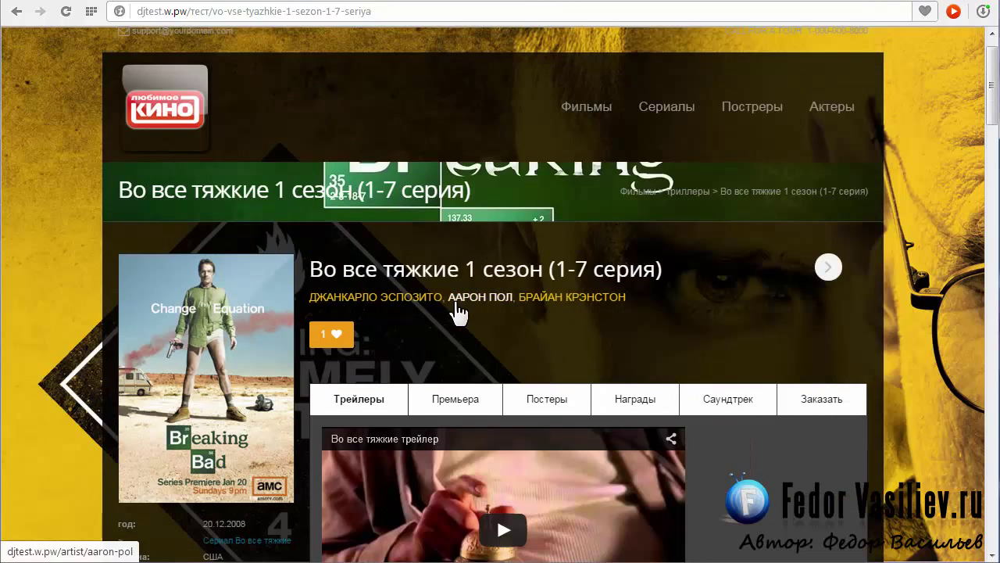
scroll(419, 301, "down", 1)
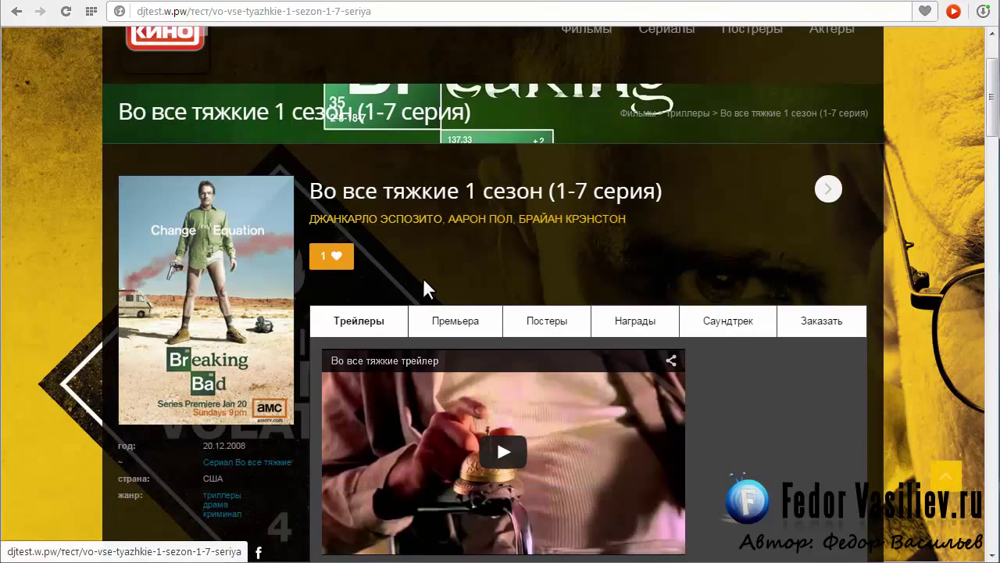
scroll(380, 273, "up", 1)
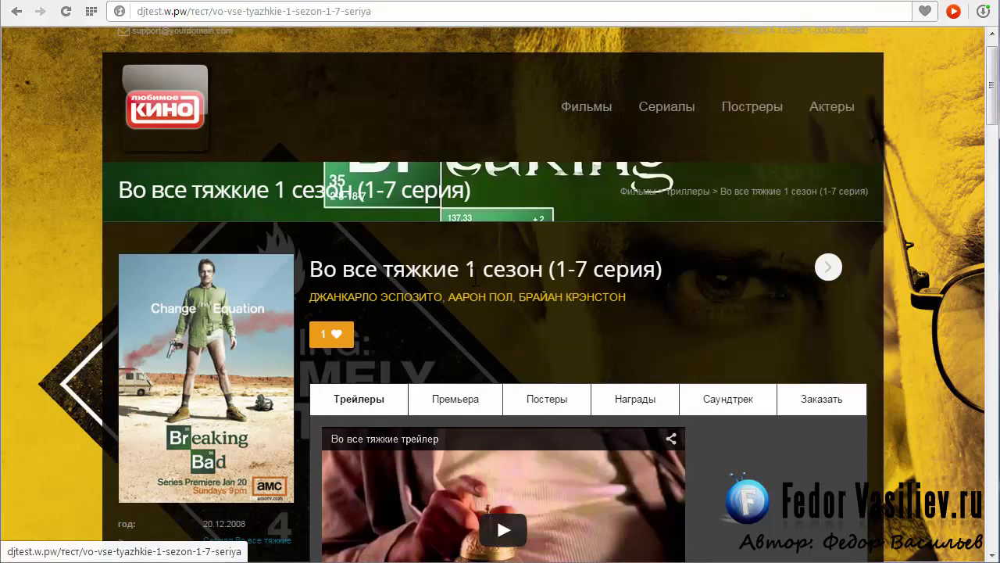
scroll(455, 319, "down", 3)
scroll(453, 327, "up", 2)
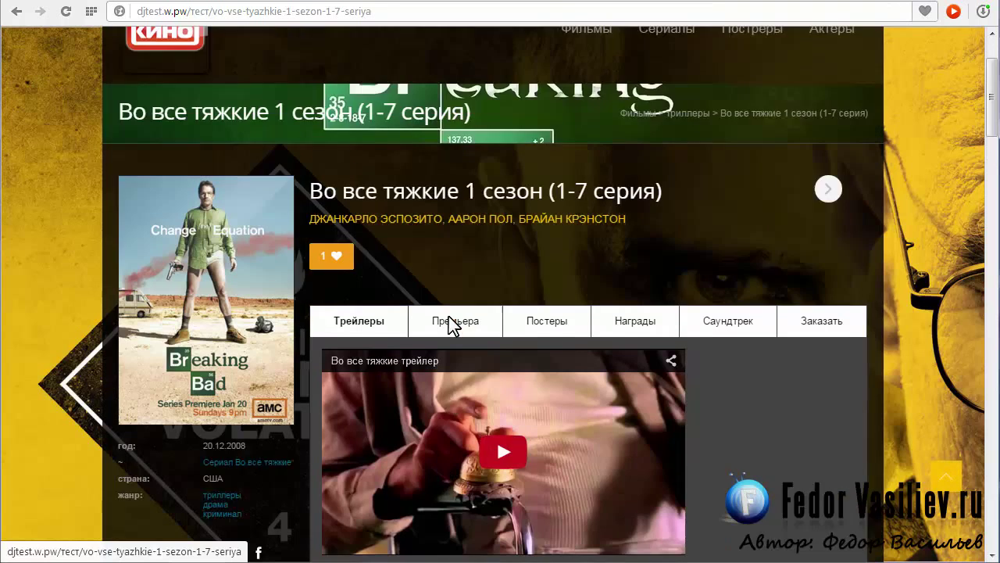
scroll(454, 326, "down", 2)
scroll(474, 301, "up", 2)
scroll(473, 302, "down", 1)
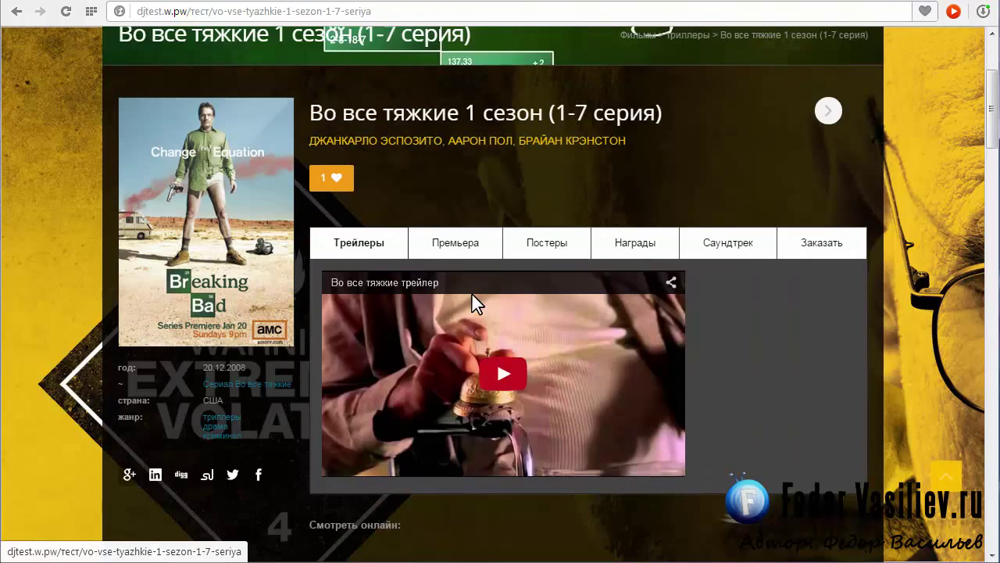
scroll(485, 320, "down", 1)
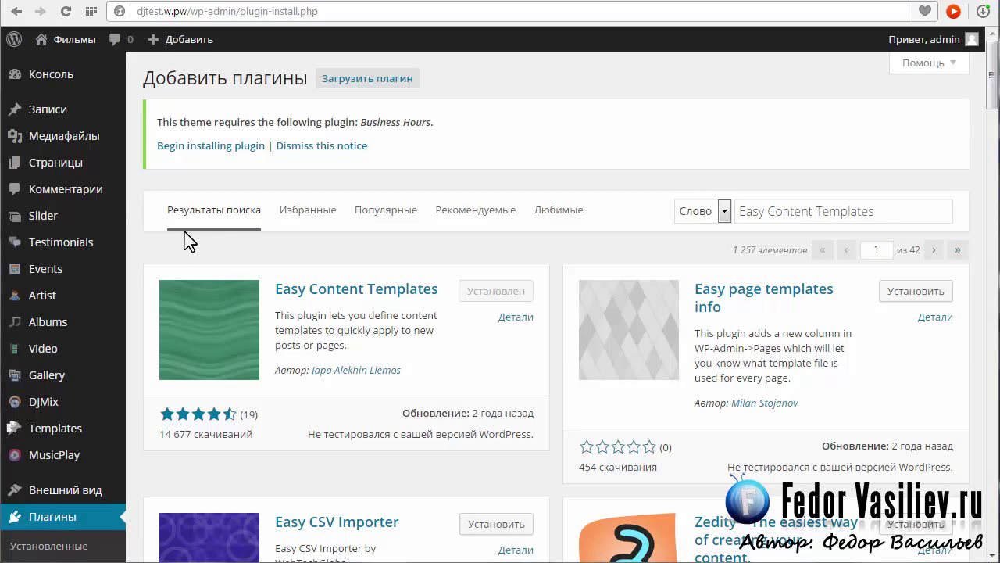
Open the existing табы template from the Templates list and examine its tabs shortcode.
mouse_move(47, 439)
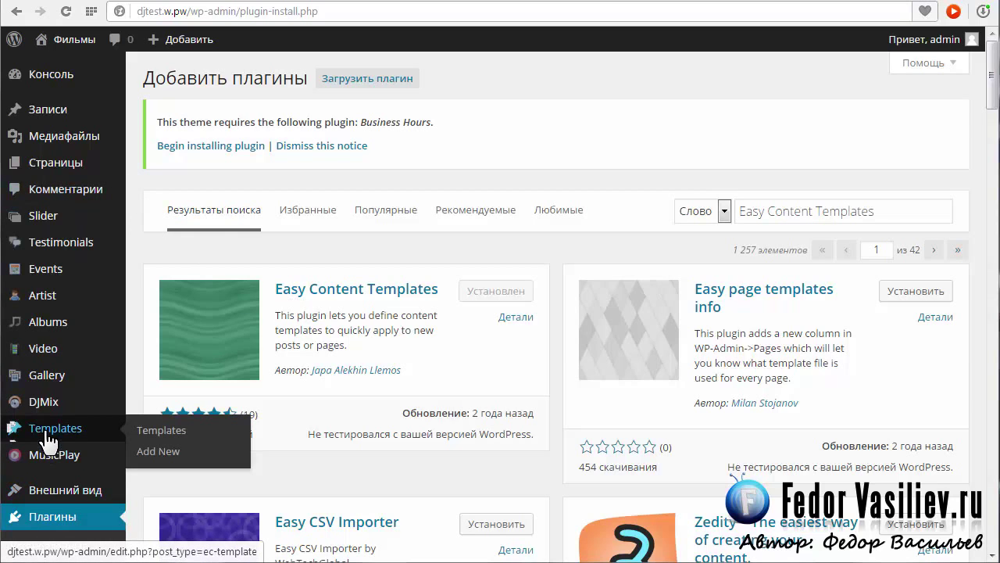
left_click(66, 429)
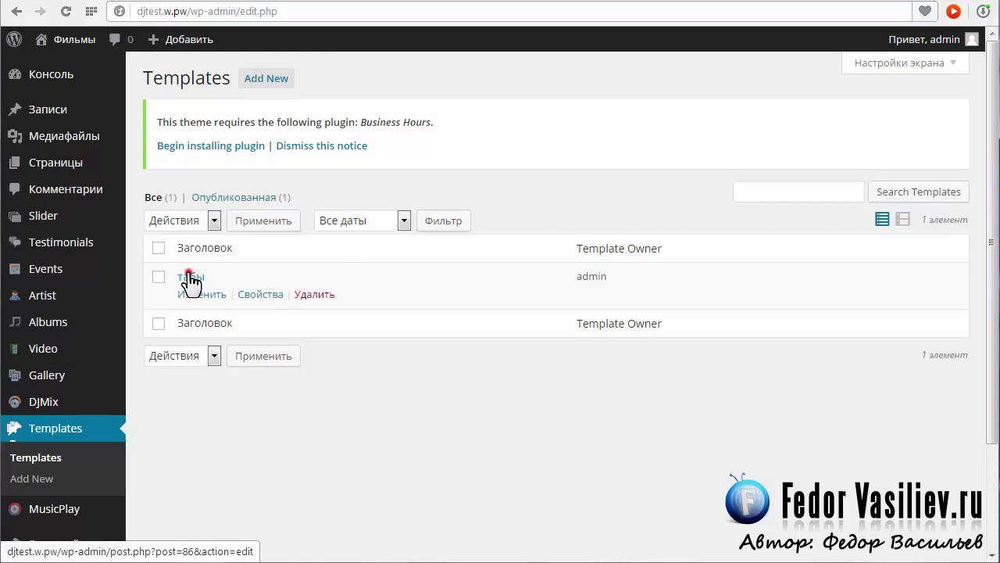
left_click(190, 276)
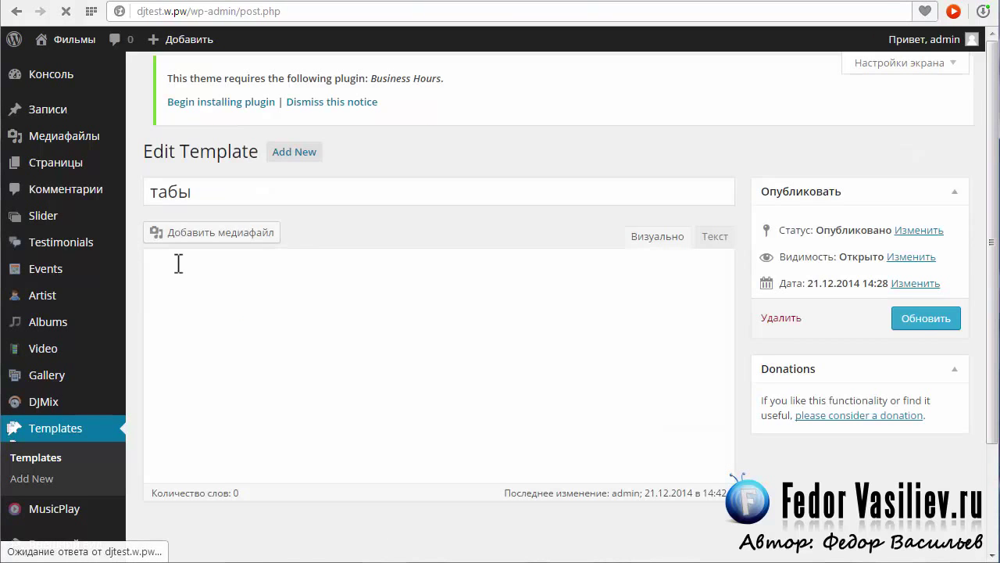
scroll(395, 305, "down", 1)
key("ctrl+a")
left_click(578, 344)
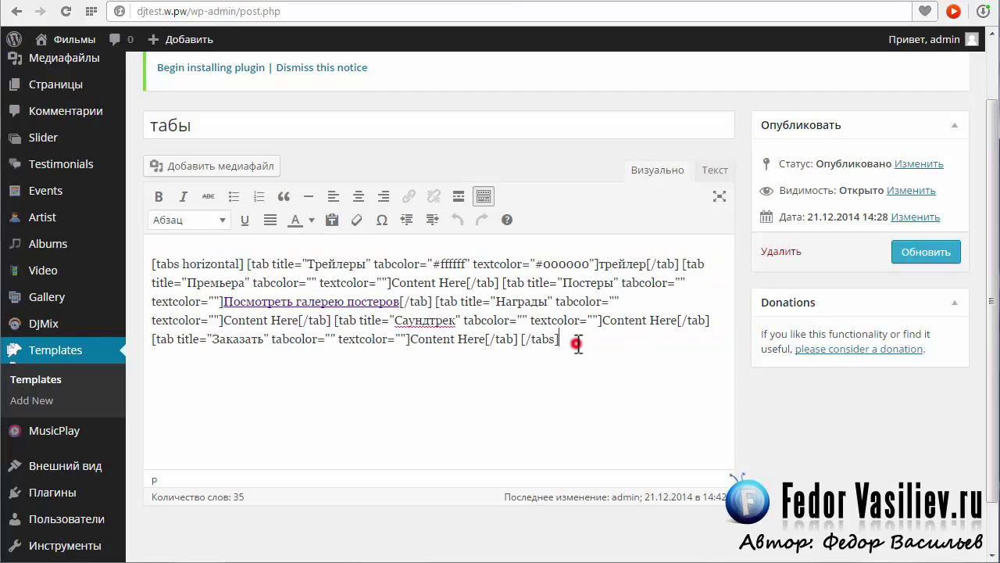
left_click_drag(582, 344, 134, 258)
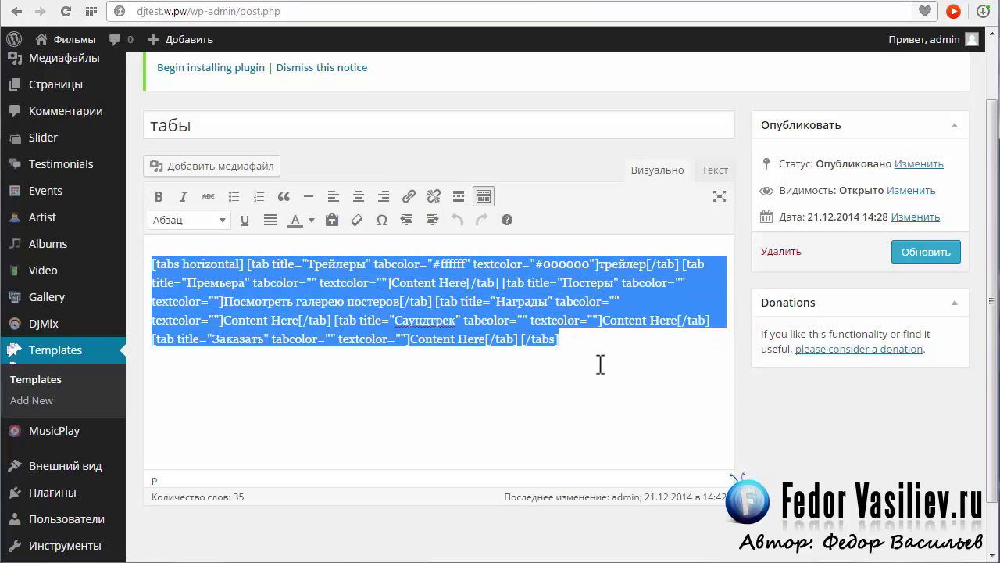
left_click(604, 359)
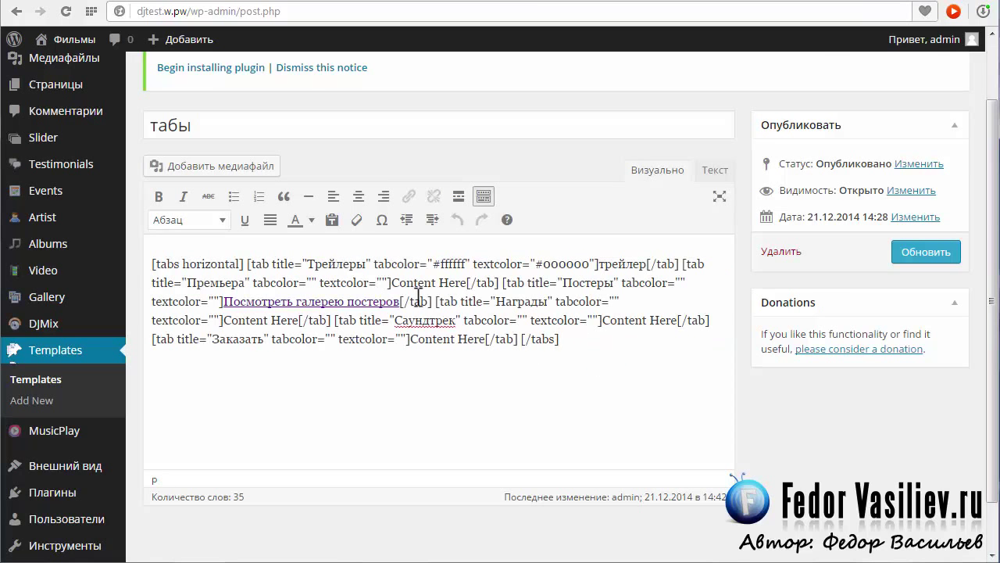
Copy the whole tabs shortcode, from [tabs horizontal] to [/tabs], out of the табы template.
scroll(419, 297, "up", 1)
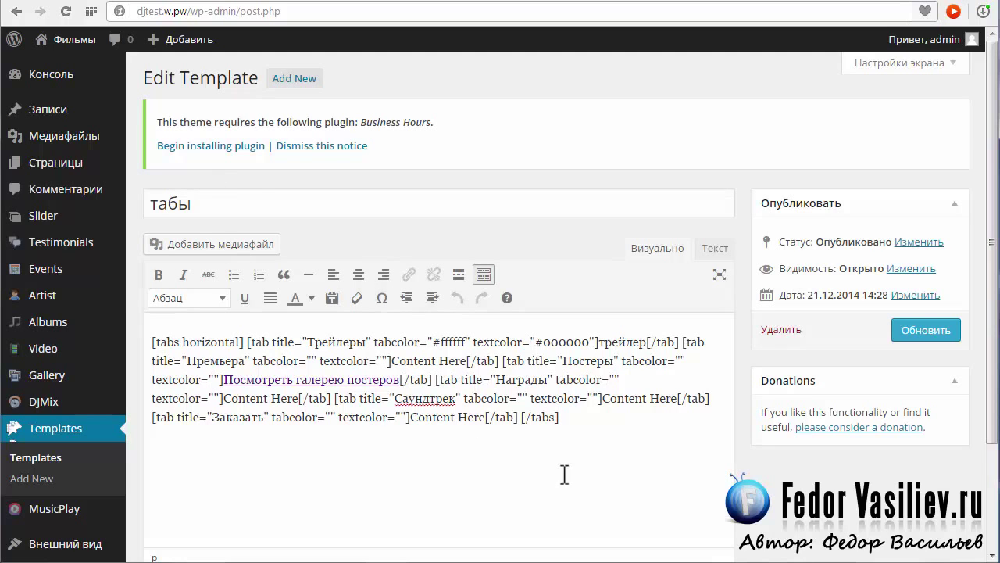
left_click_drag(579, 424, 156, 339)
left_click(268, 359)
left_click_drag(576, 415, 165, 334)
right_click(166, 334)
left_click(202, 411)
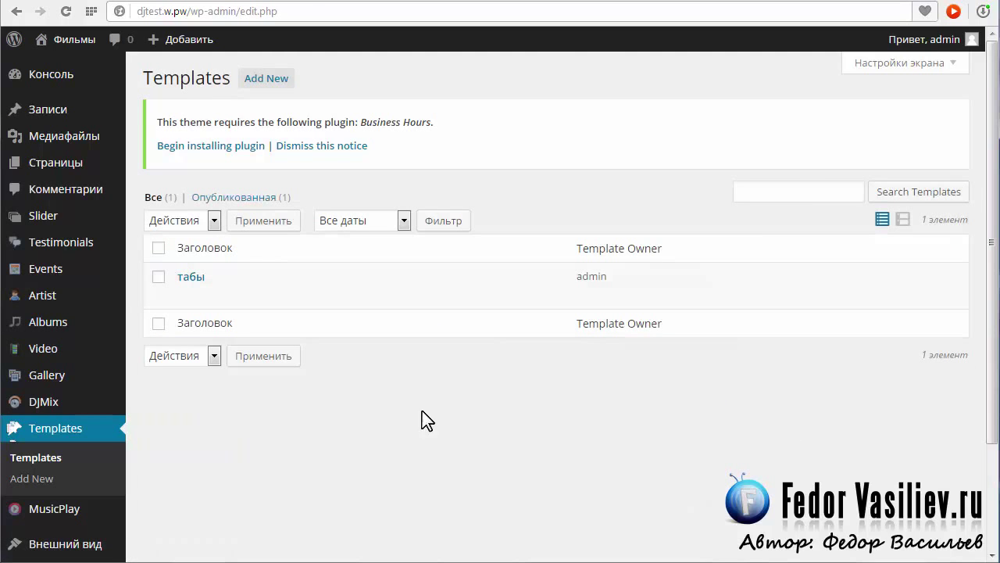
Publish a new template titled ужасы that contains the copied tabs shortcode.
mouse_move(150, 307)
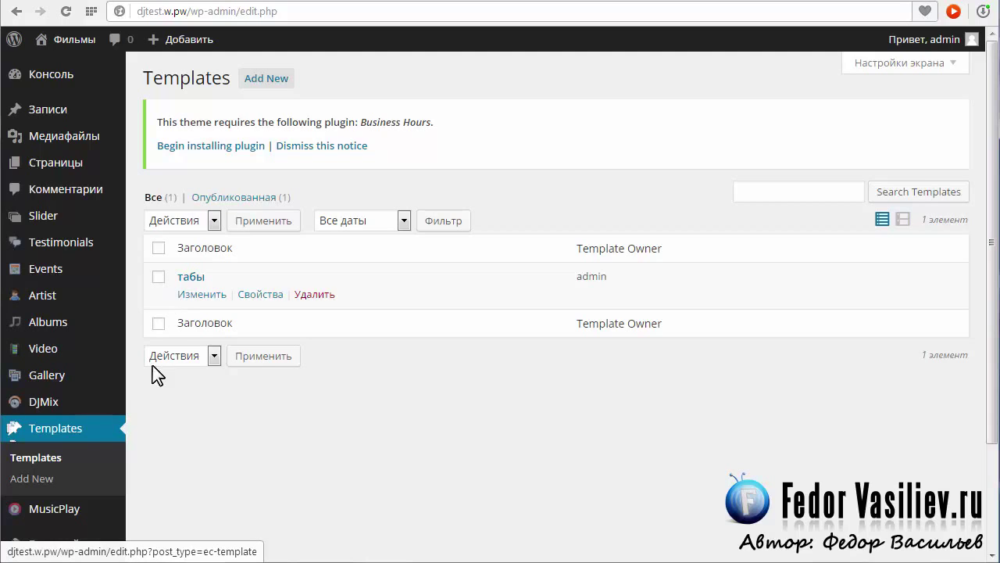
left_click(255, 85)
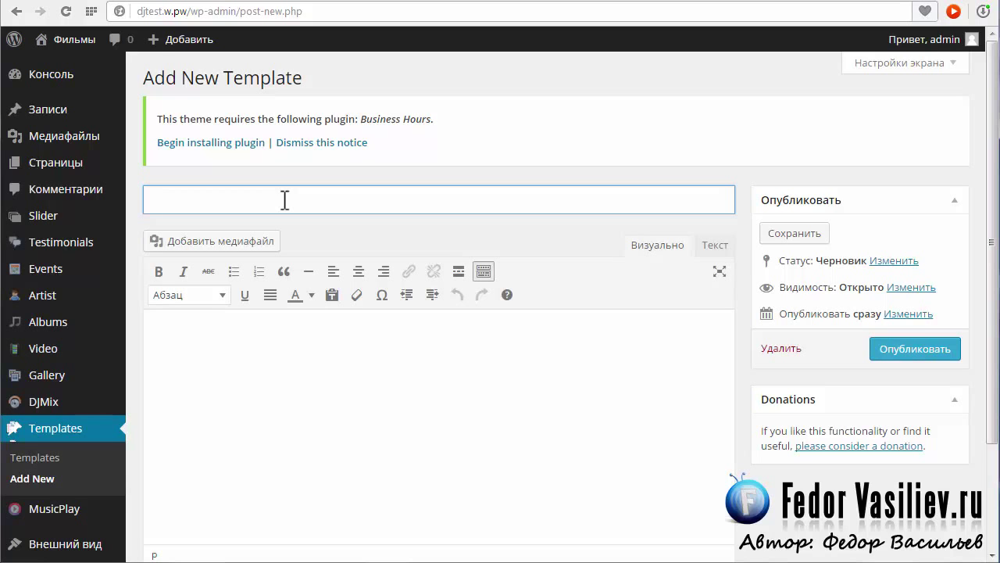
type("ужасы")
scroll(297, 335, "down", 2)
left_click(298, 328)
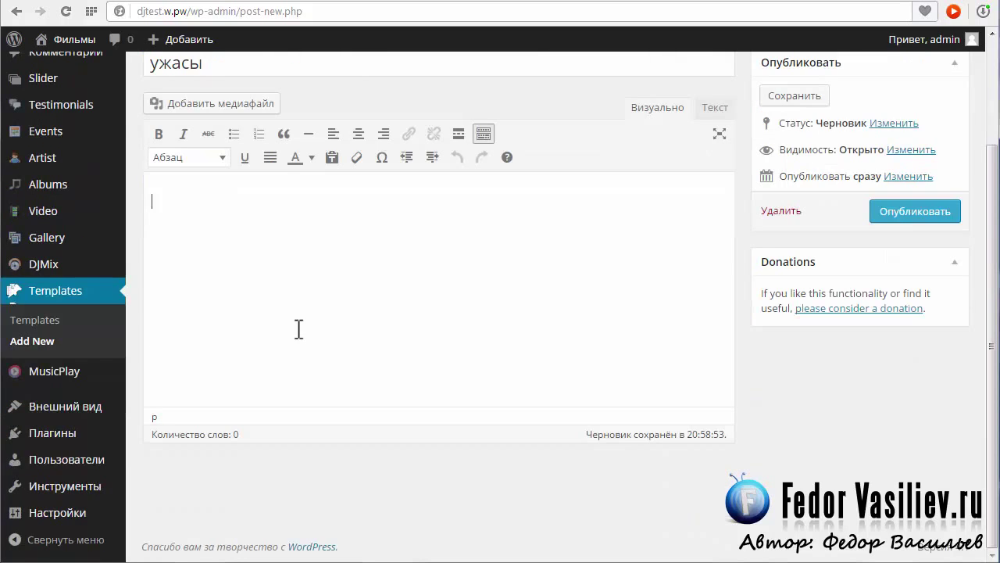
key("ctrl+v")
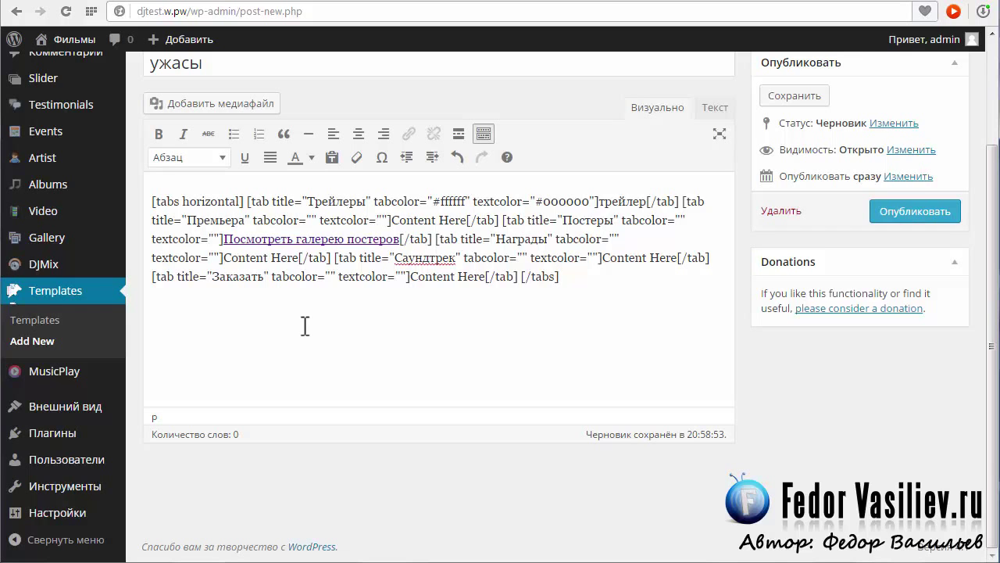
scroll(618, 322, "up", 1)
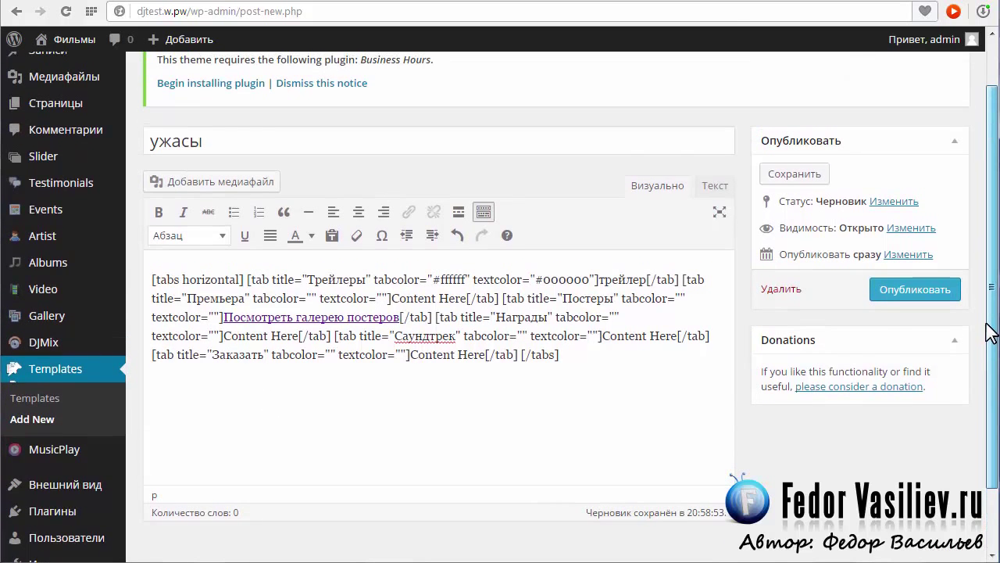
left_click(907, 293)
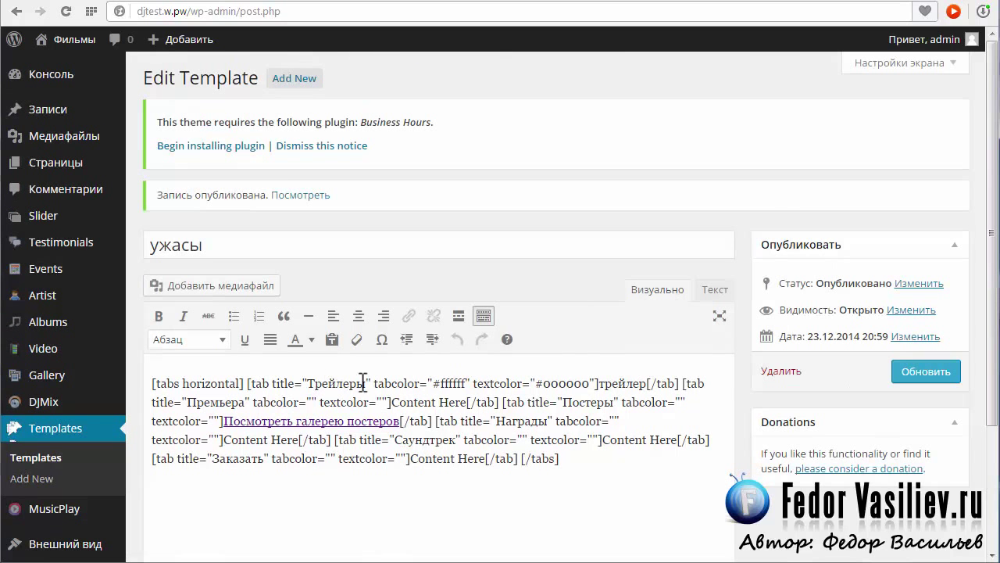
Start a new album from the Albums section.
scroll(420, 300, "down", 1)
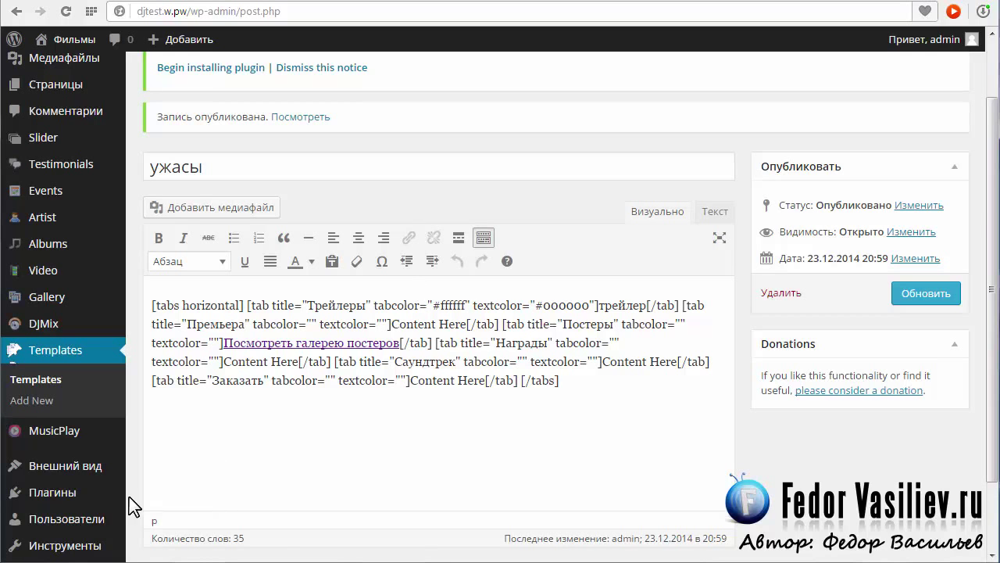
left_click(50, 249)
left_click(248, 84)
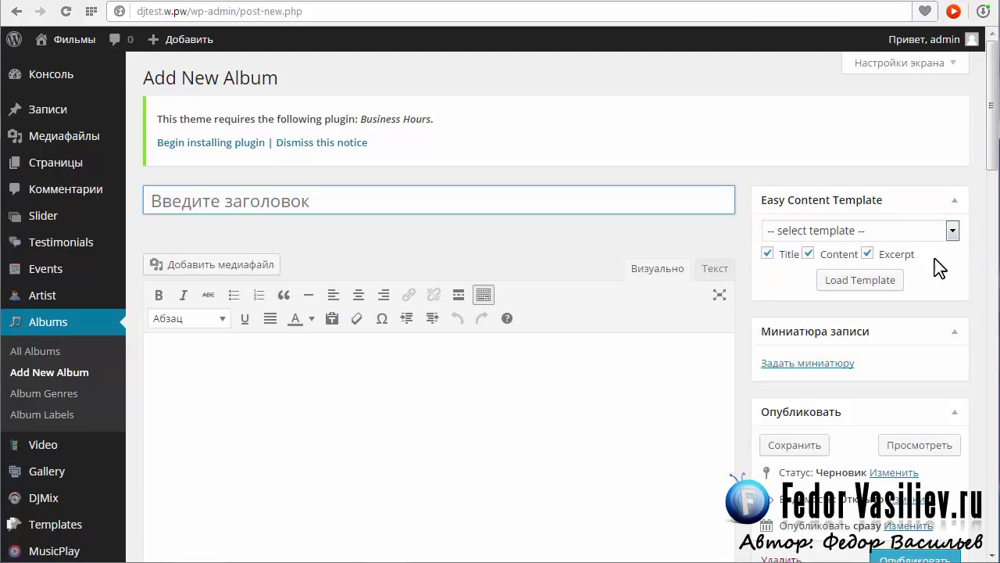
Load the ужасы template into the new album with Title, Content and Excerpt included, and review the inserted tabs shortcode.
left_click(952, 232)
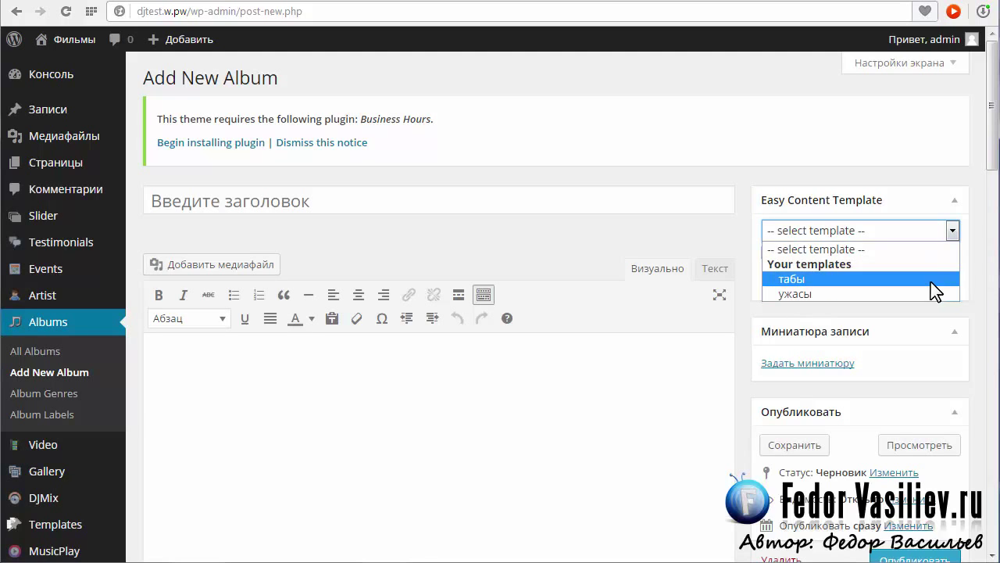
left_click(976, 270)
left_click(952, 231)
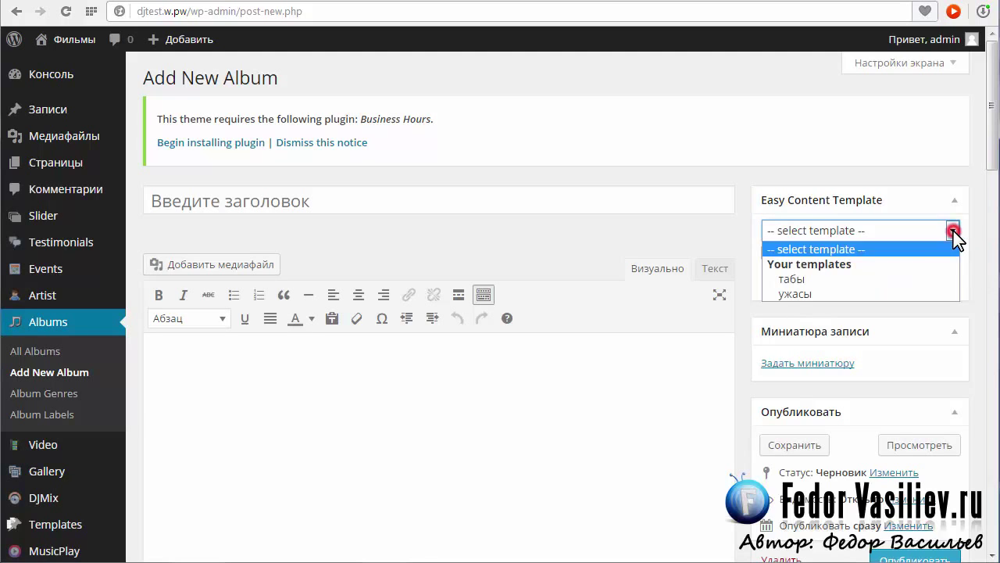
left_click(807, 295)
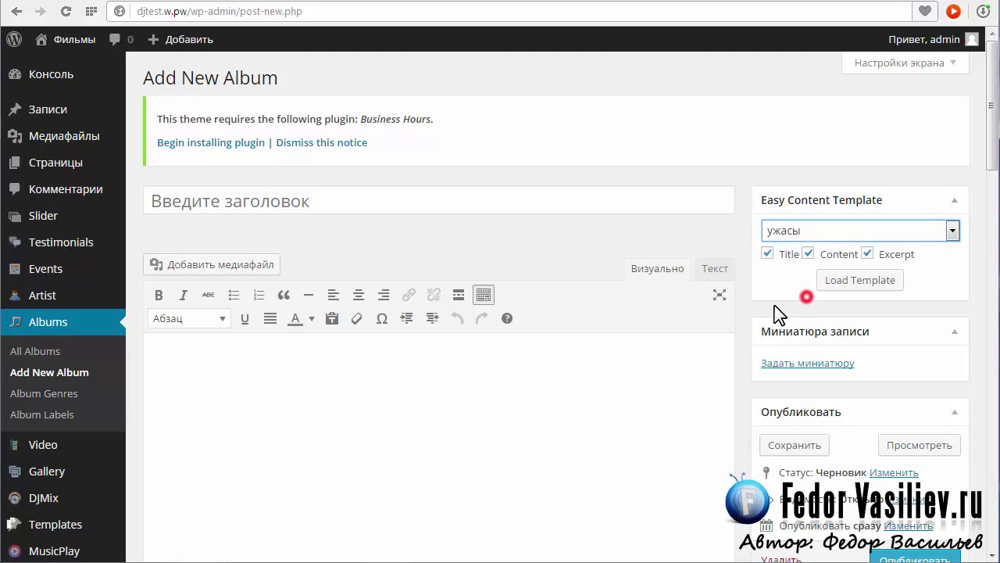
left_click(849, 282)
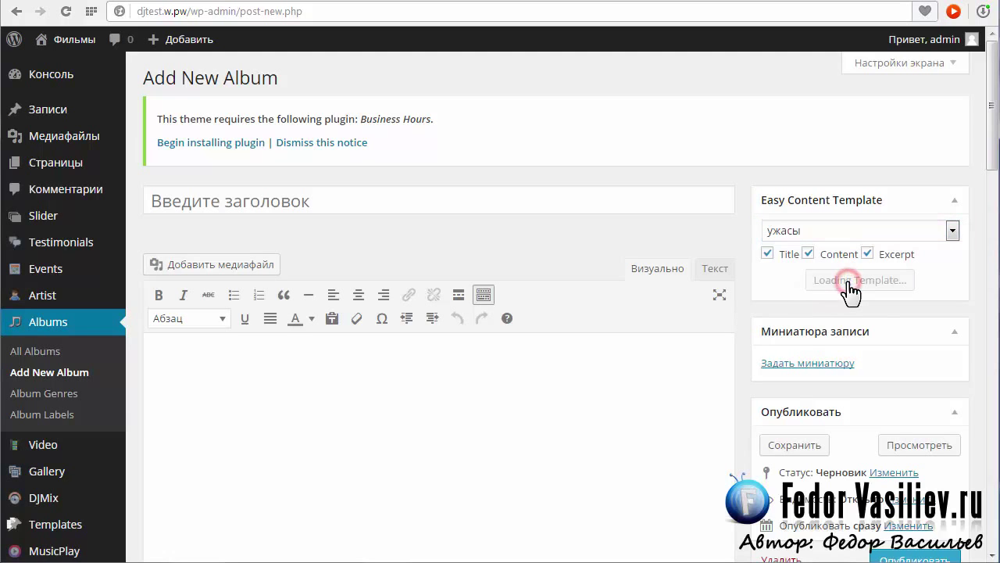
left_click_drag(599, 449, 152, 360)
scroll(282, 277, "down", 2)
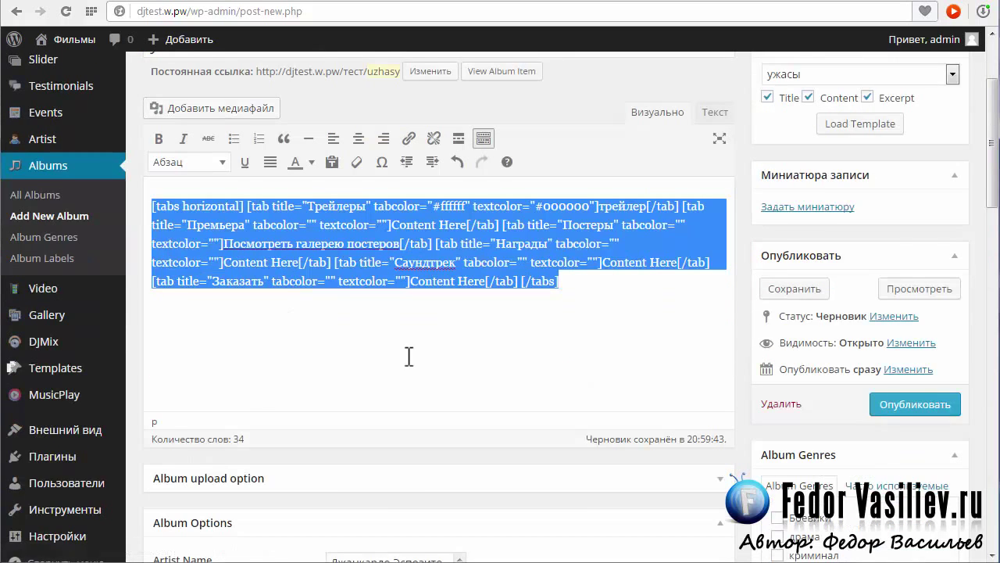
scroll(409, 356, "down", 1)
scroll(409, 358, "up", 2)
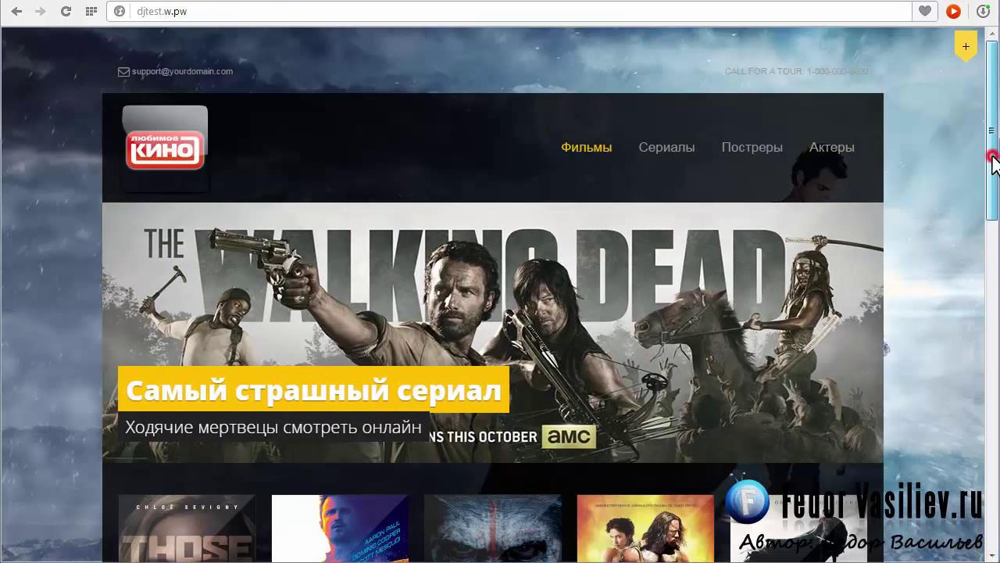
Switch to the film site's home page and look over the grid of film and series posters.
left_click_drag(993, 160, 927, 196)
scroll(788, 238, "down", 4)
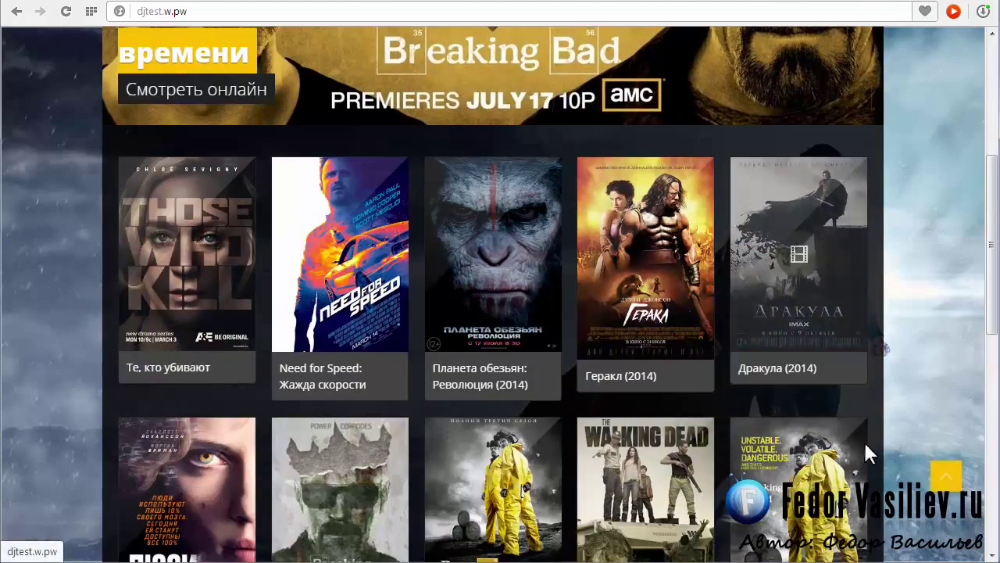